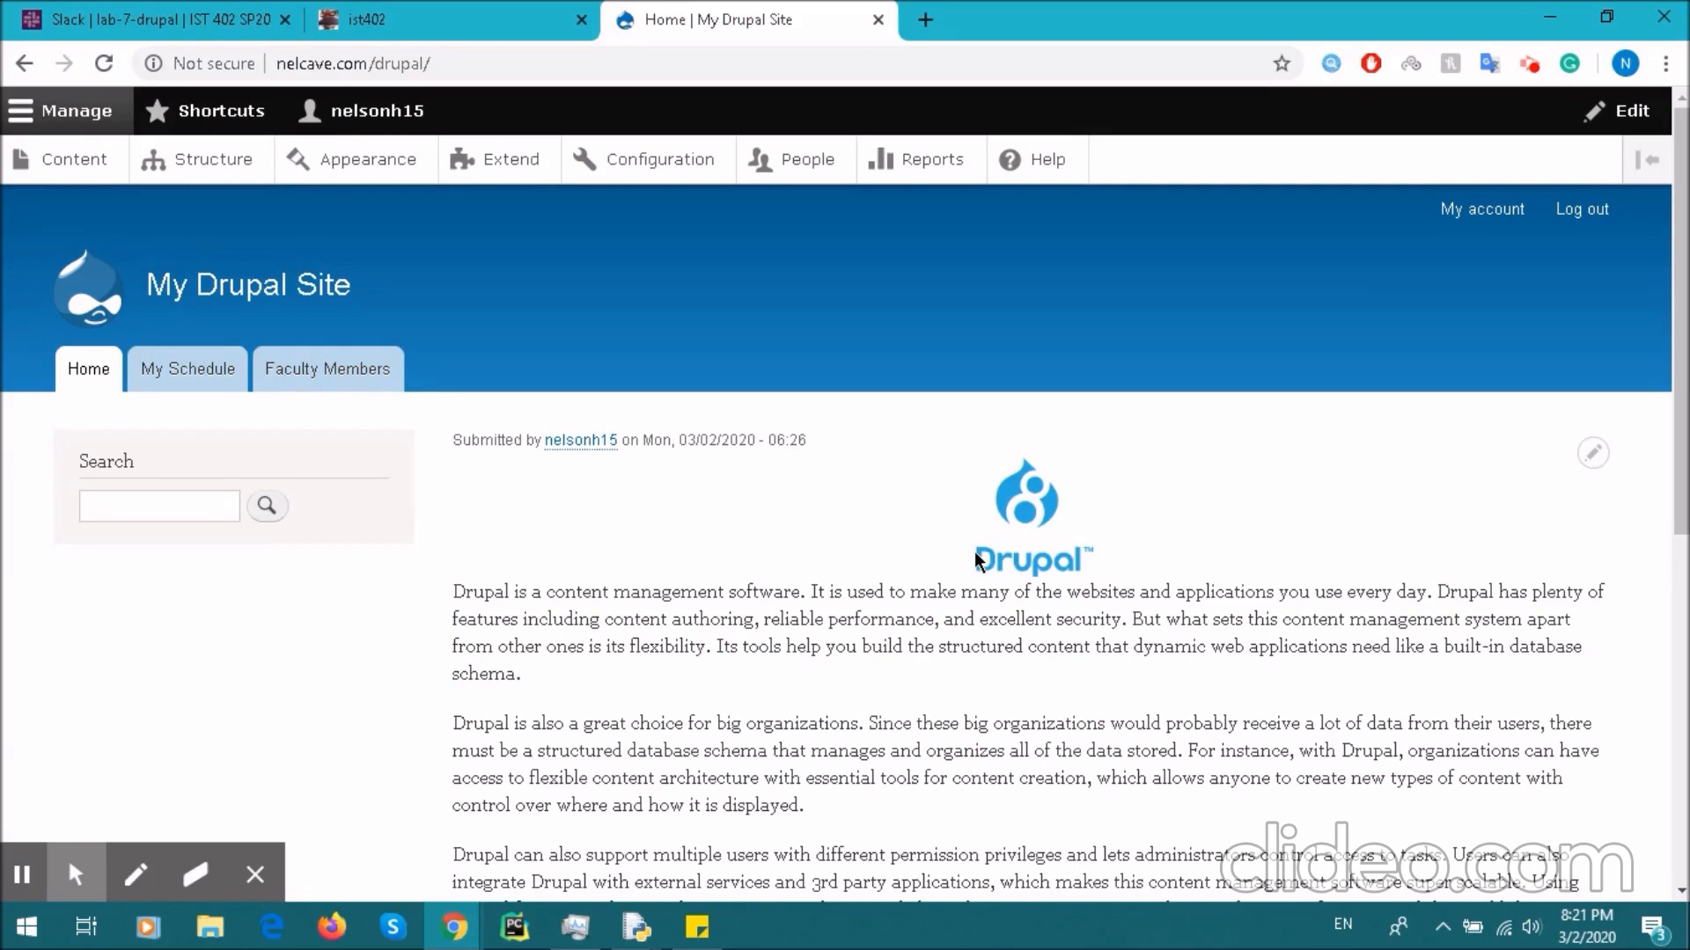
- Bring up the shared Drupal content-model diagram in Slack
click(167, 19)
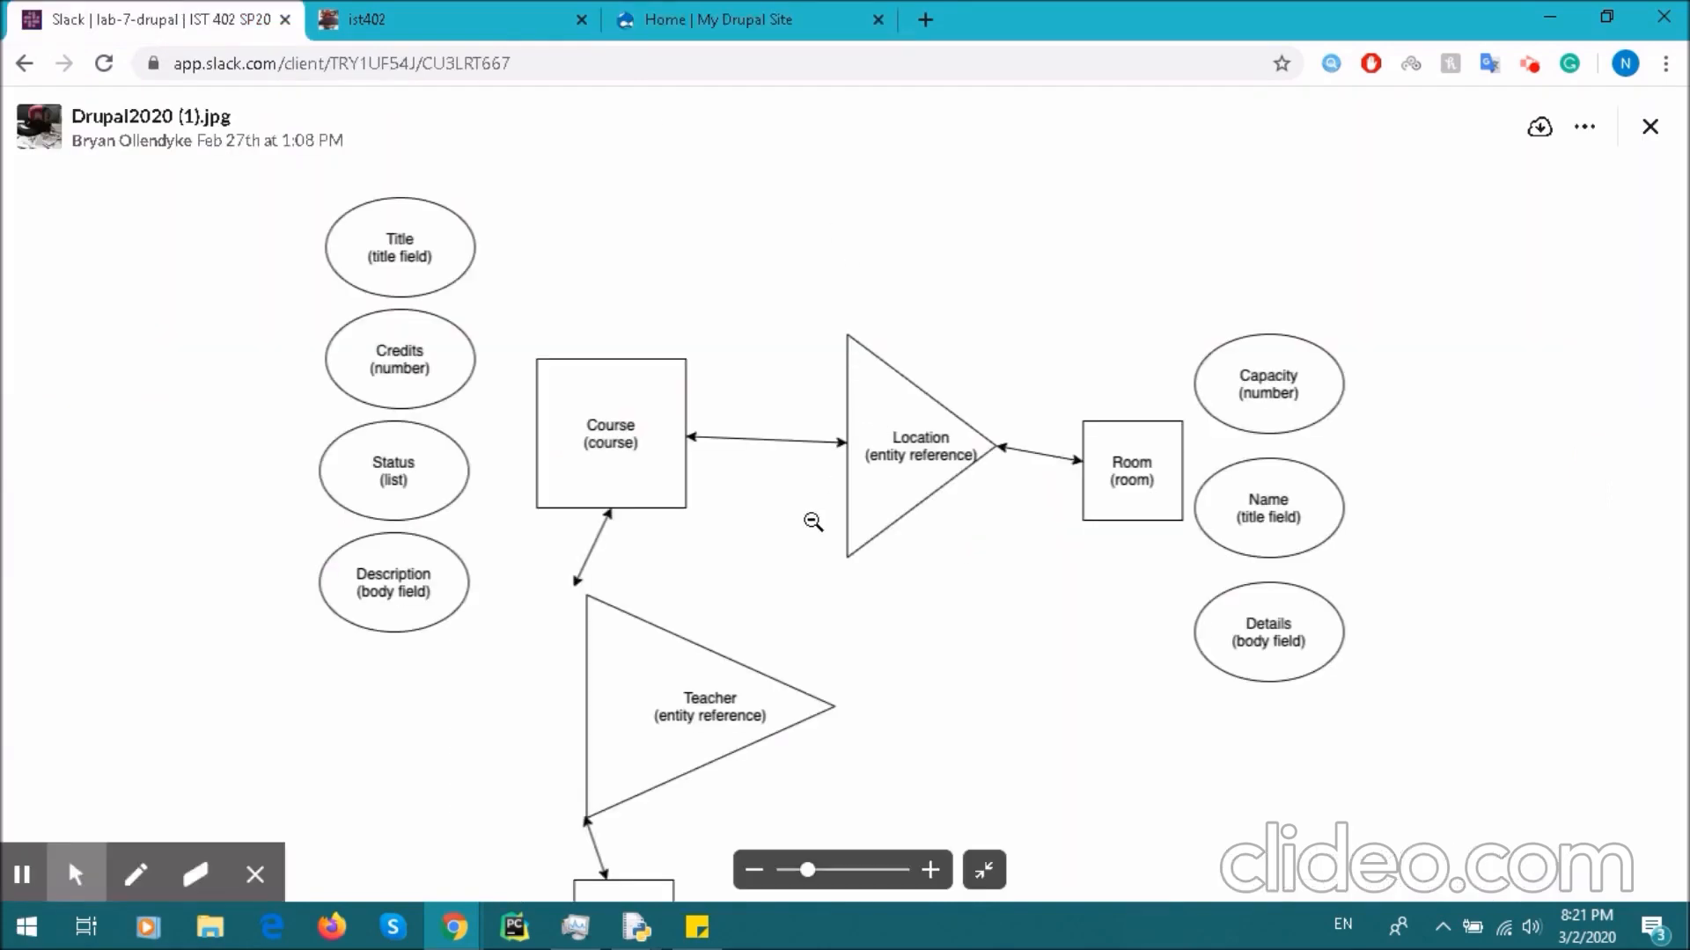
- Pan around the Drupal2020 diagram to inspect the Instructor entity and its fields
drag(837, 487, 796, 396)
drag(891, 528, 895, 599)
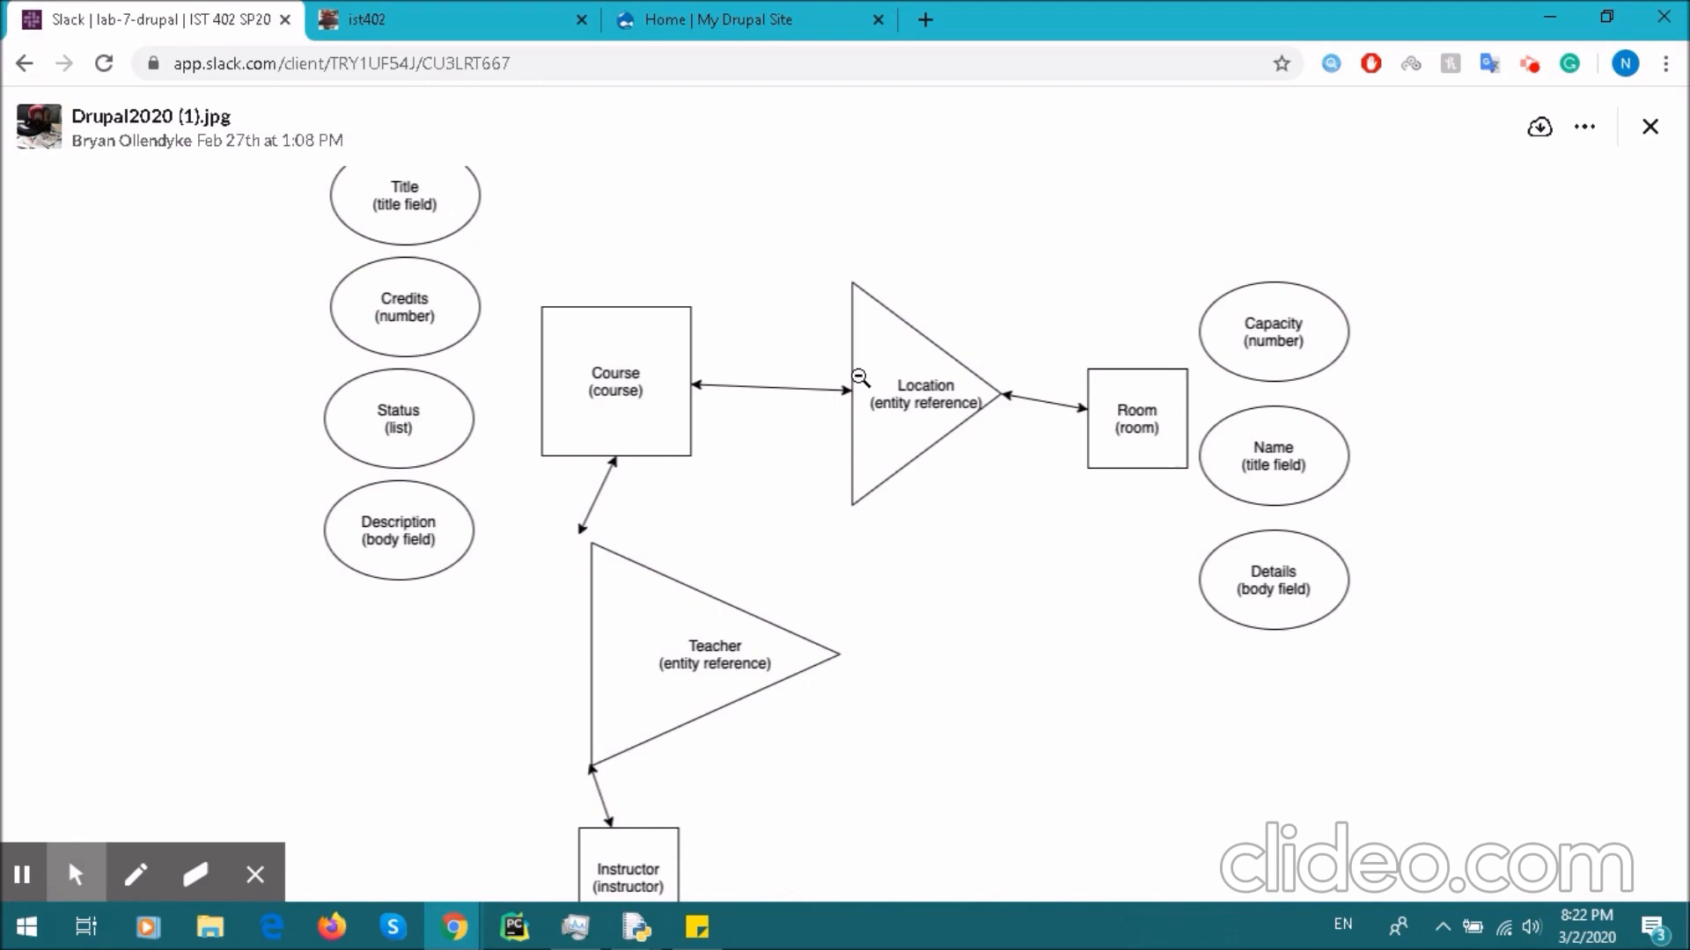
drag(697, 433, 687, 394)
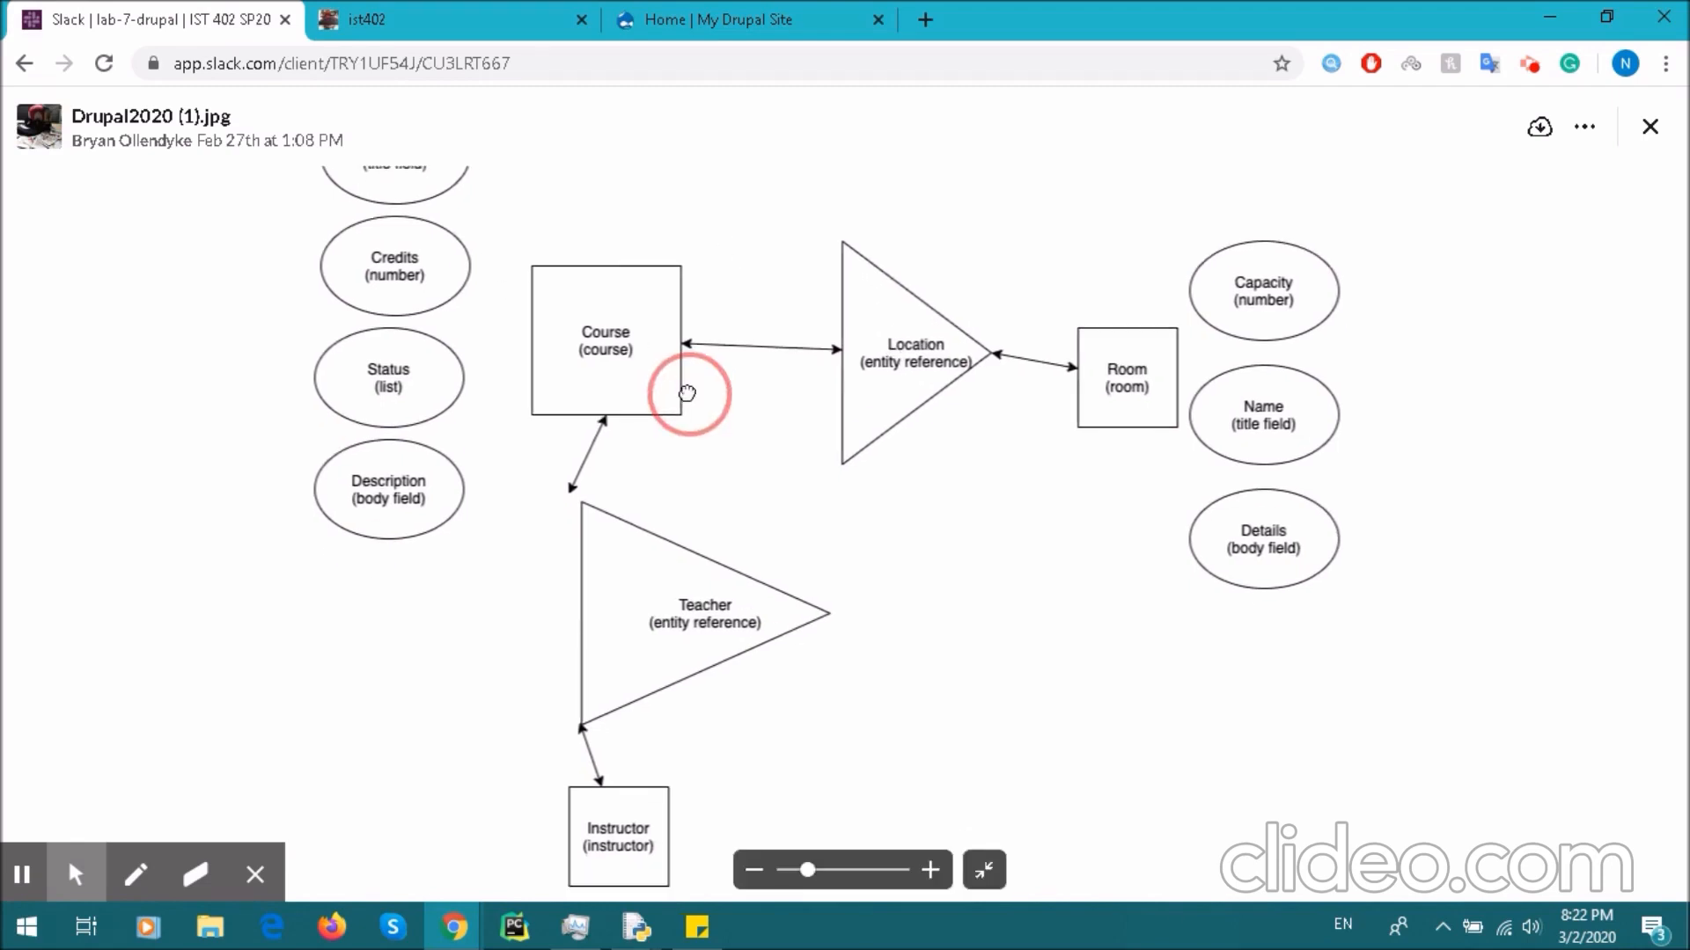
drag(726, 600, 730, 492)
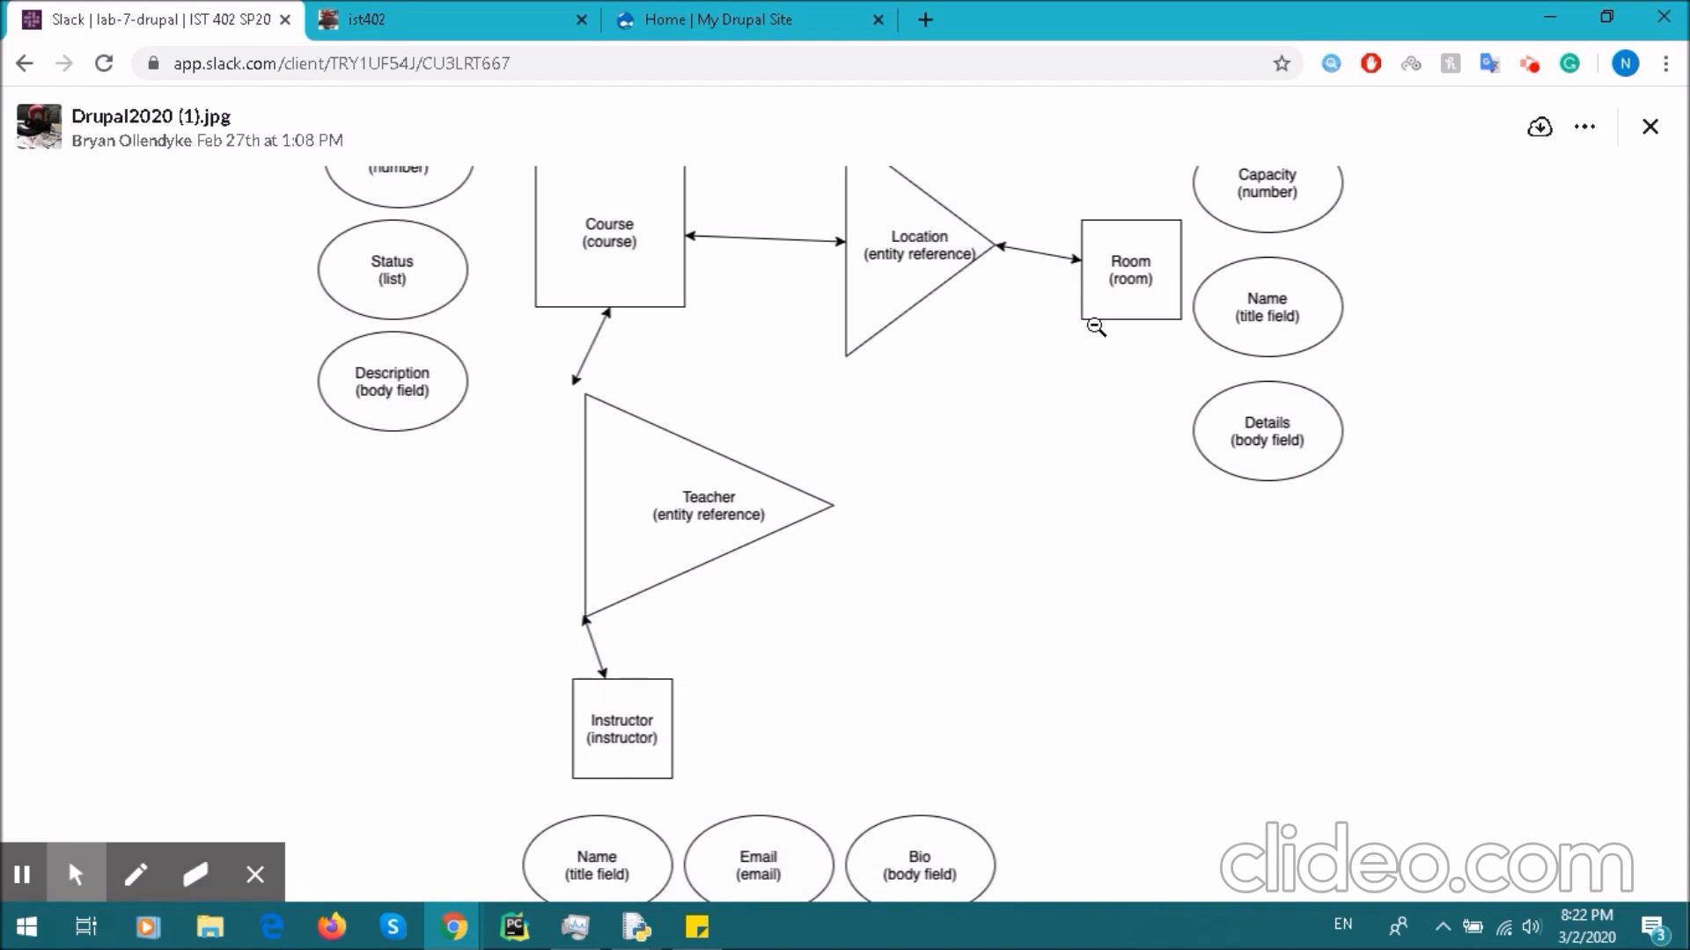
drag(1096, 327, 1038, 407)
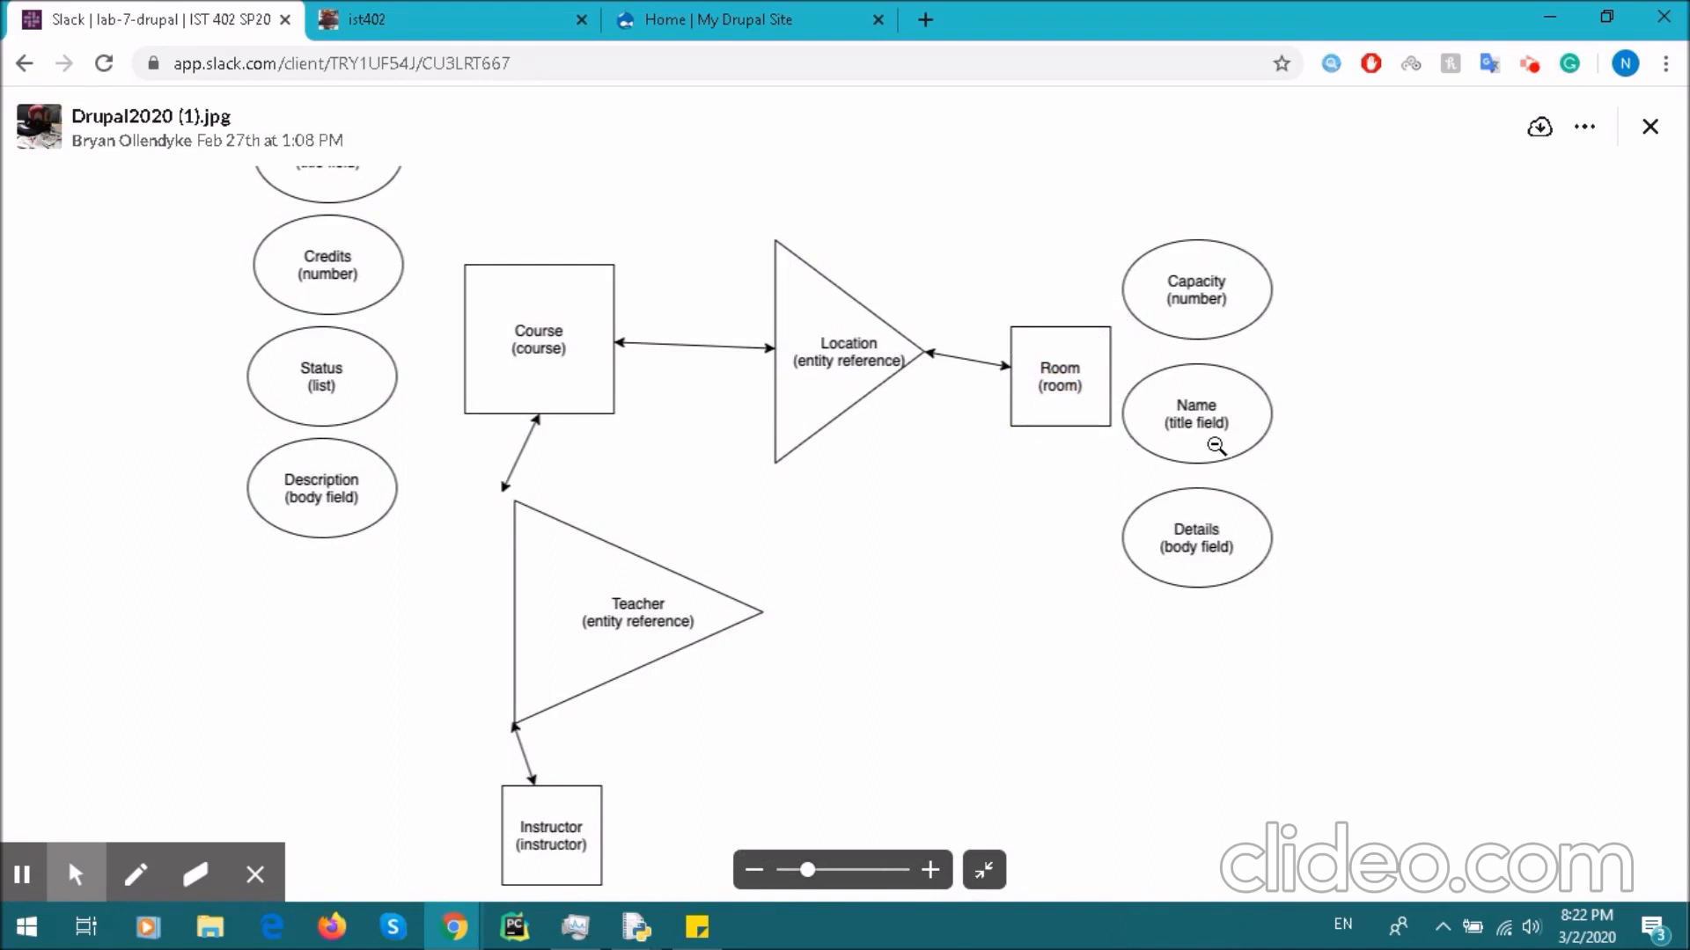
drag(605, 393, 772, 463)
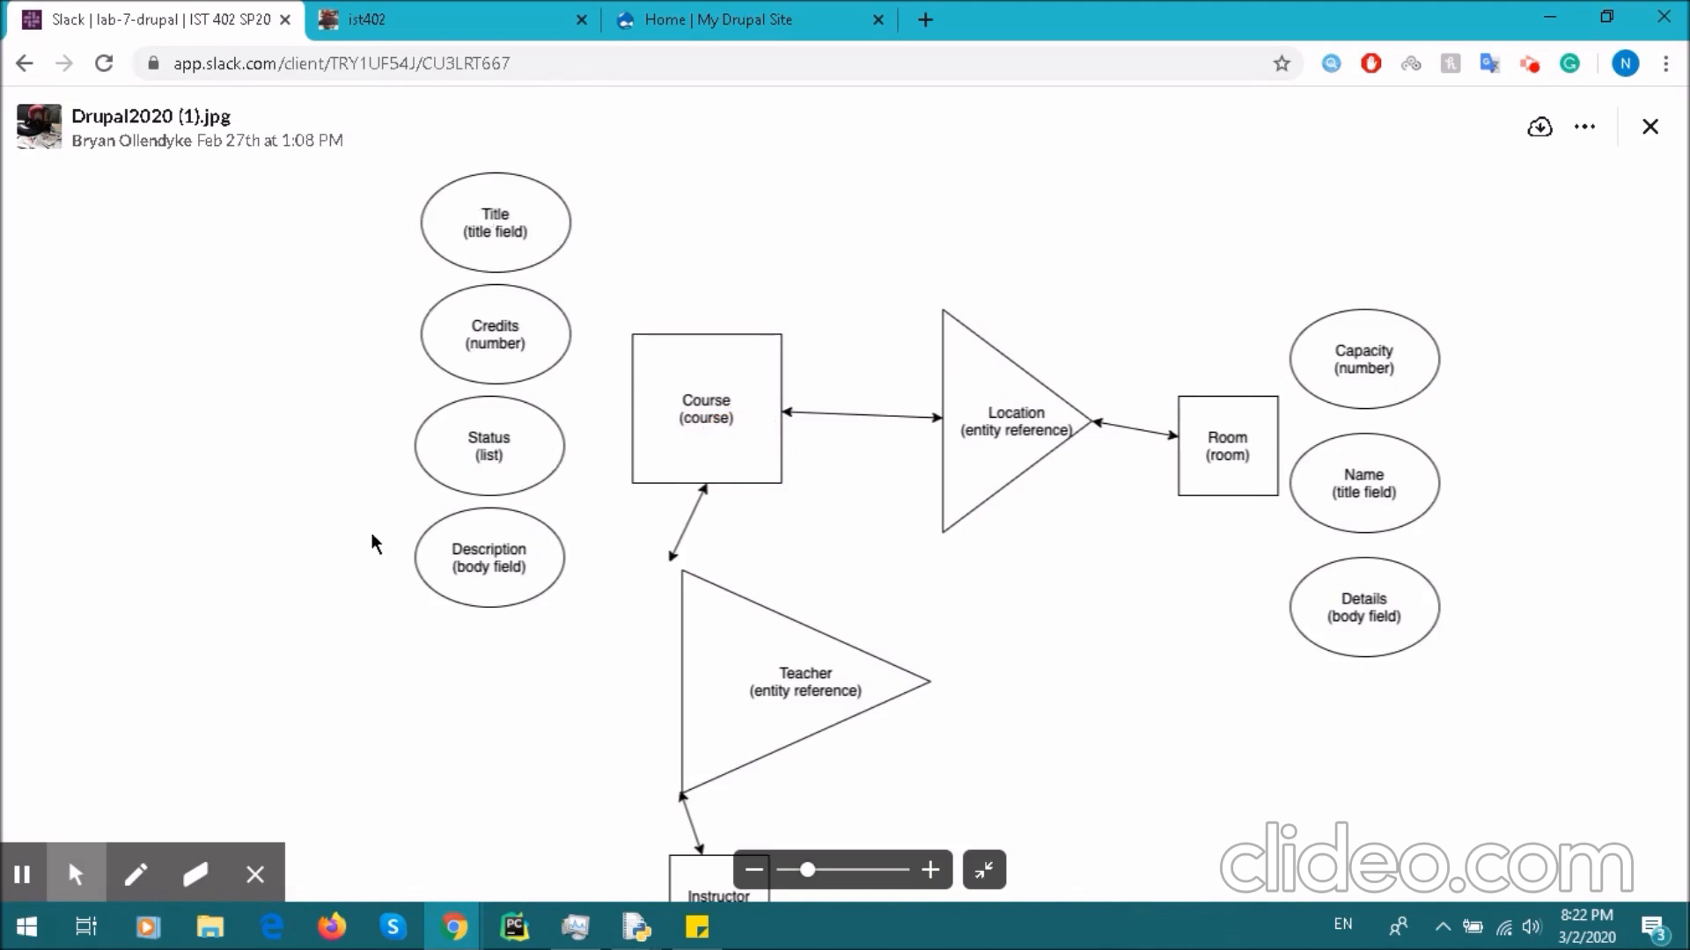
drag(651, 638, 589, 483)
drag(803, 516, 766, 450)
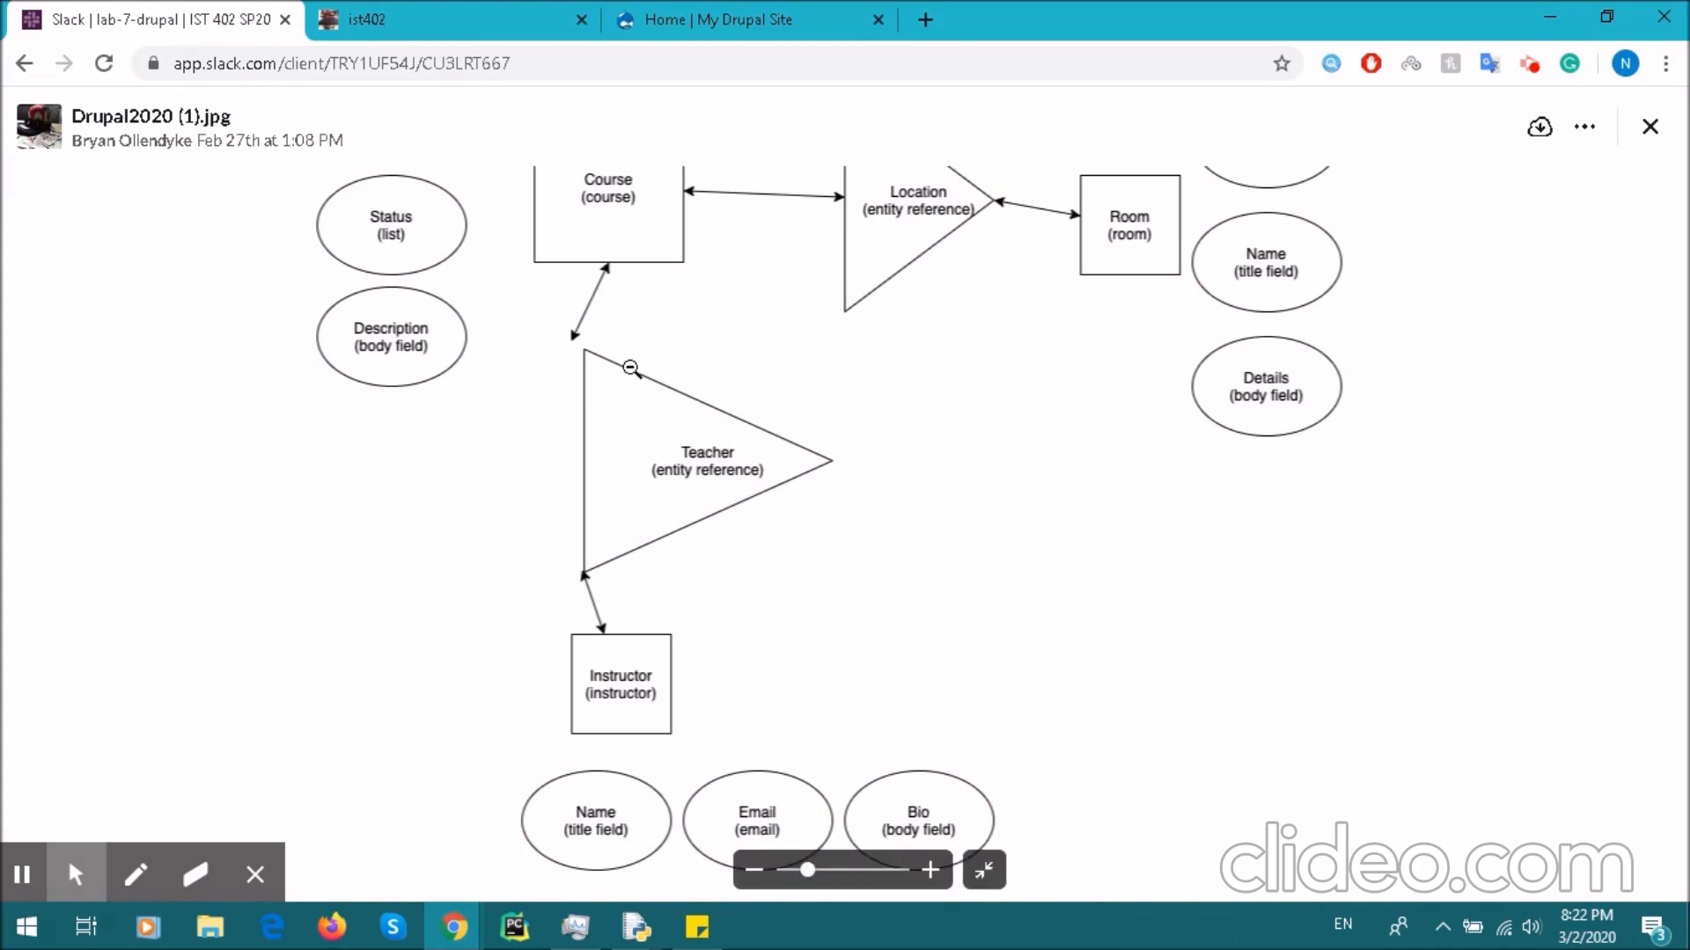
- Recheck the Credits, Capacity, Name, Email and Bio fields, then return to the Drupal home page
scroll(695, 344, up, 1)
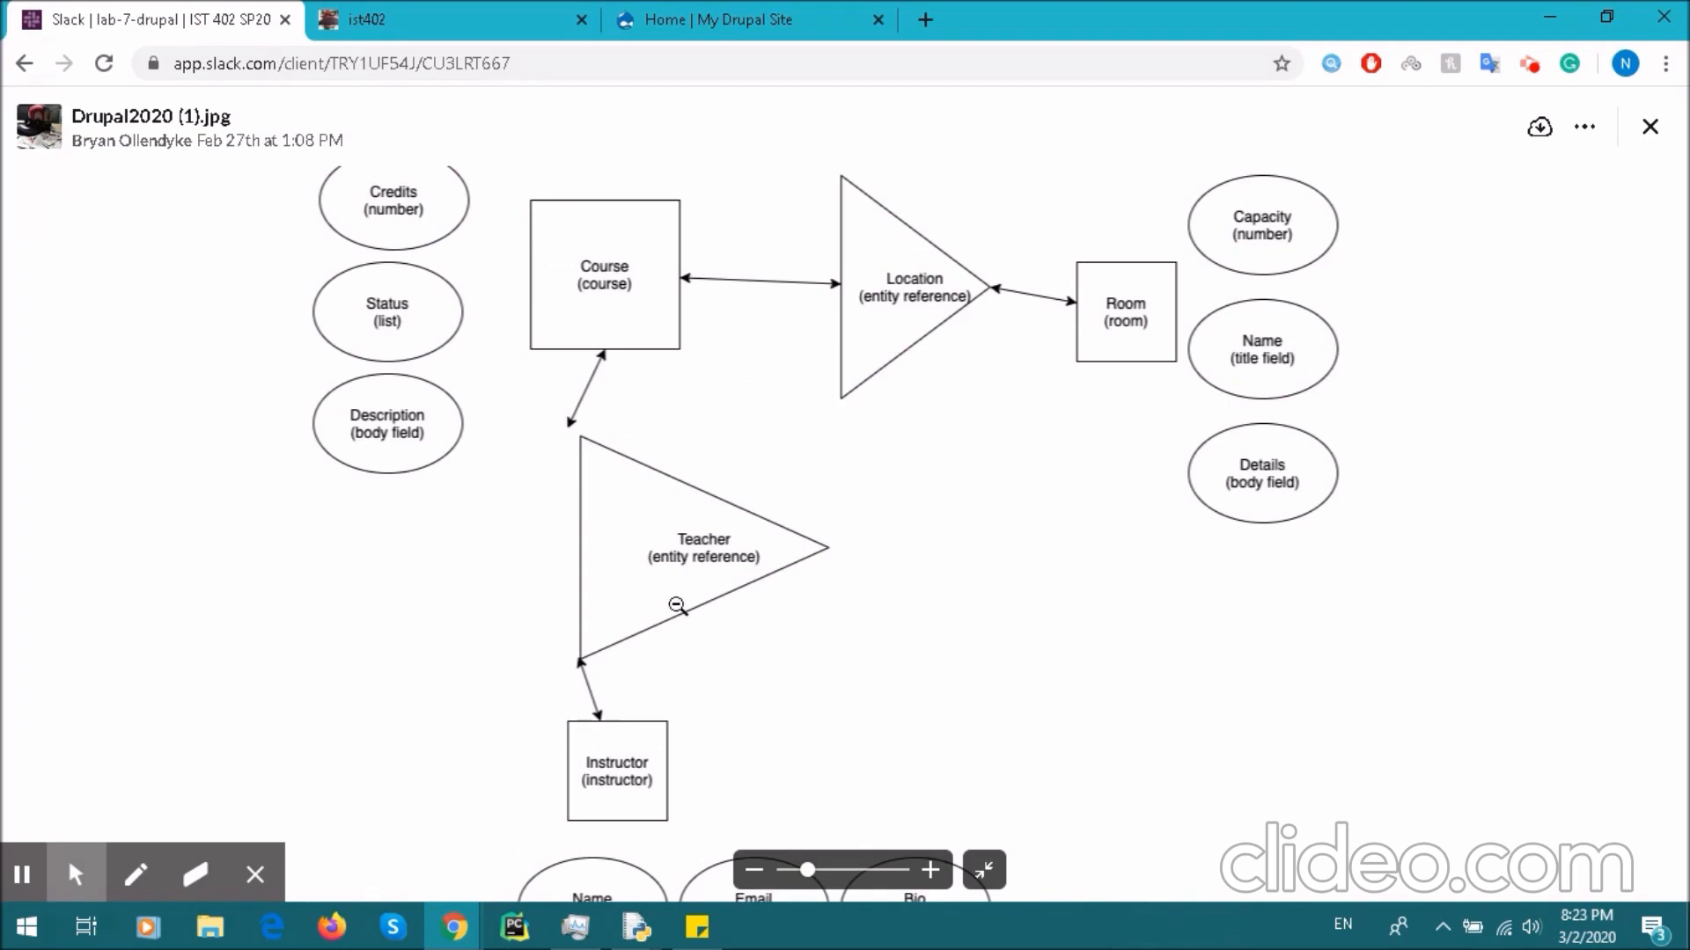
drag(688, 616, 701, 479)
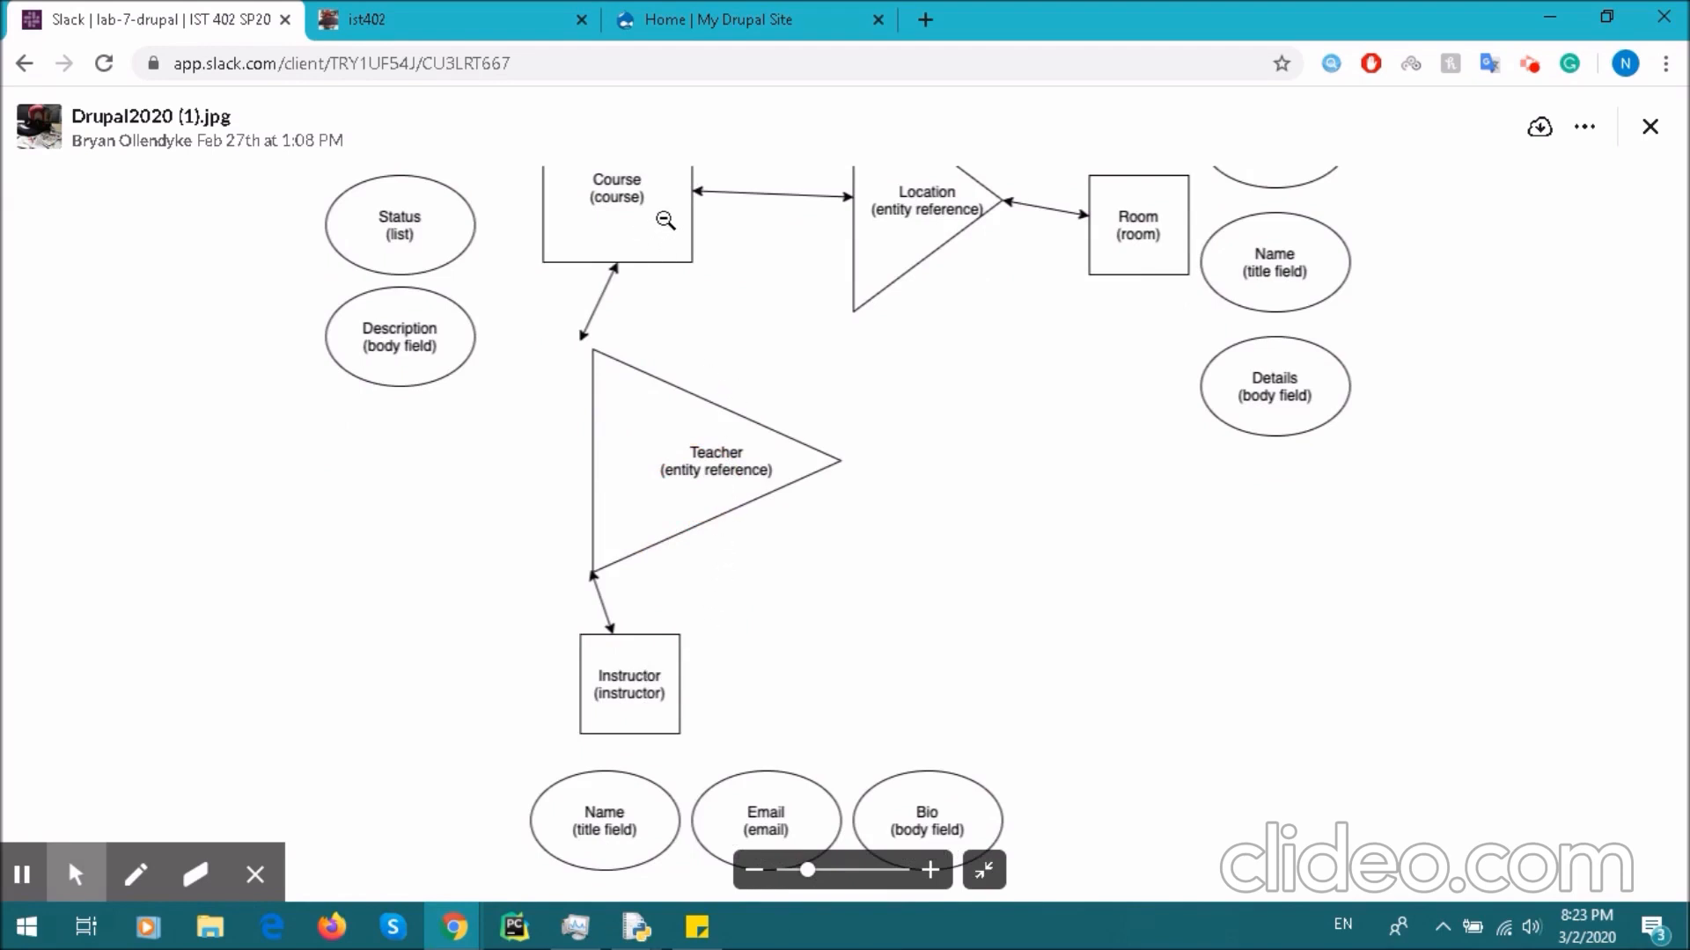
drag(583, 185, 565, 299)
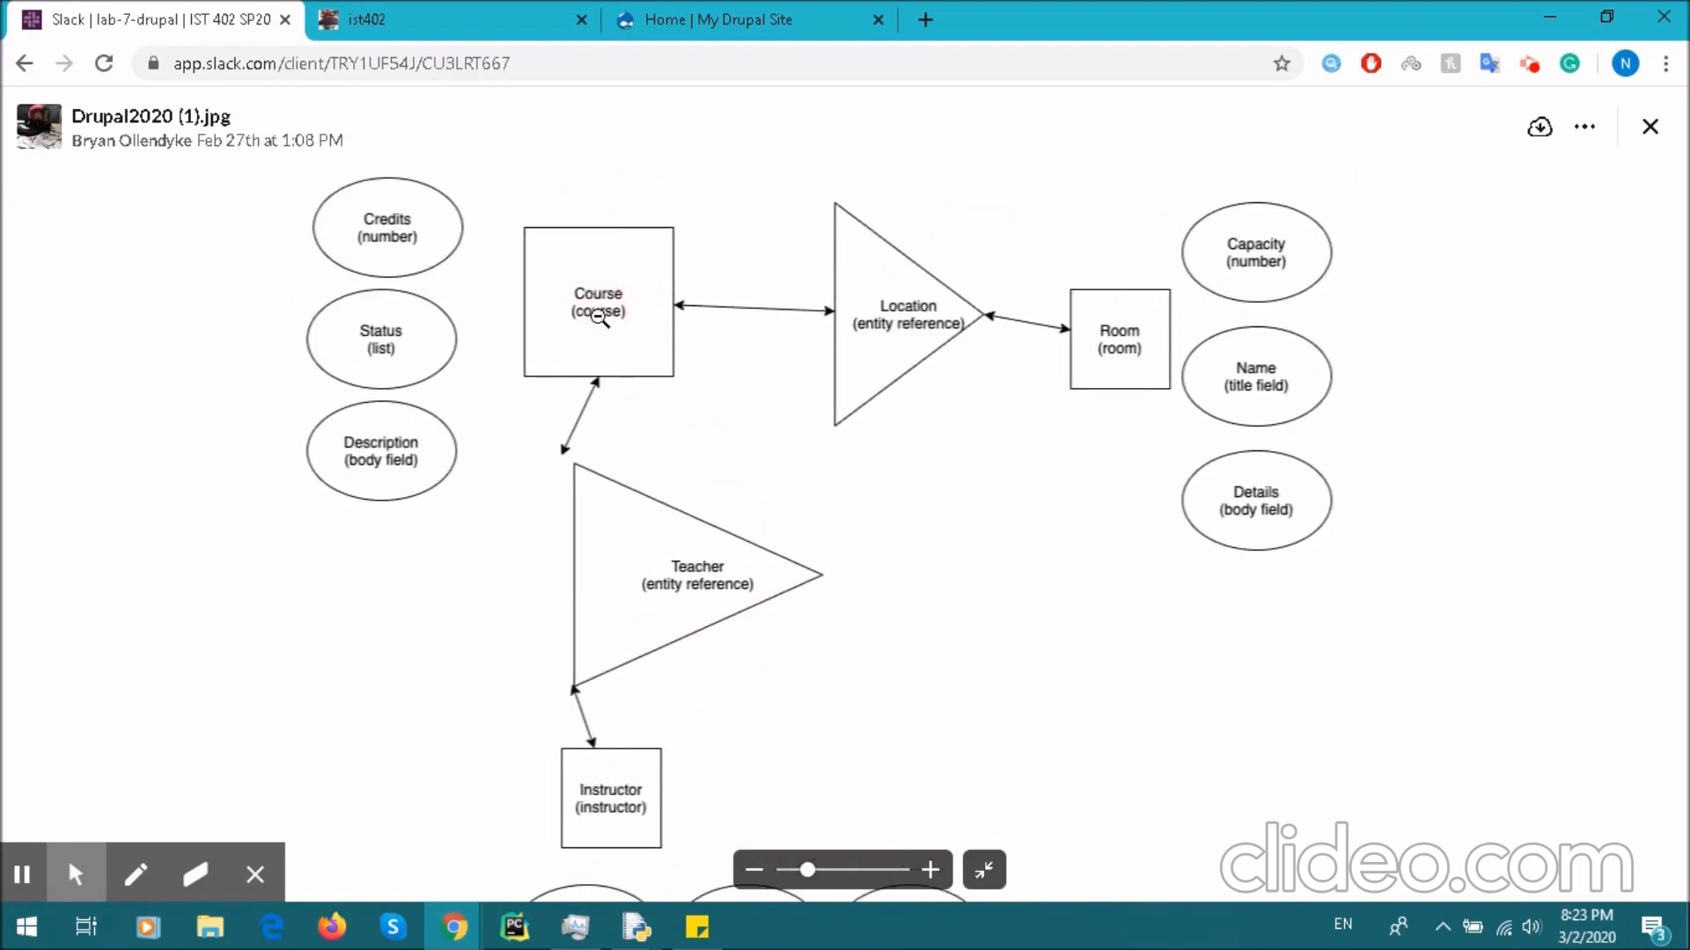
drag(612, 368, 644, 263)
drag(717, 669, 739, 586)
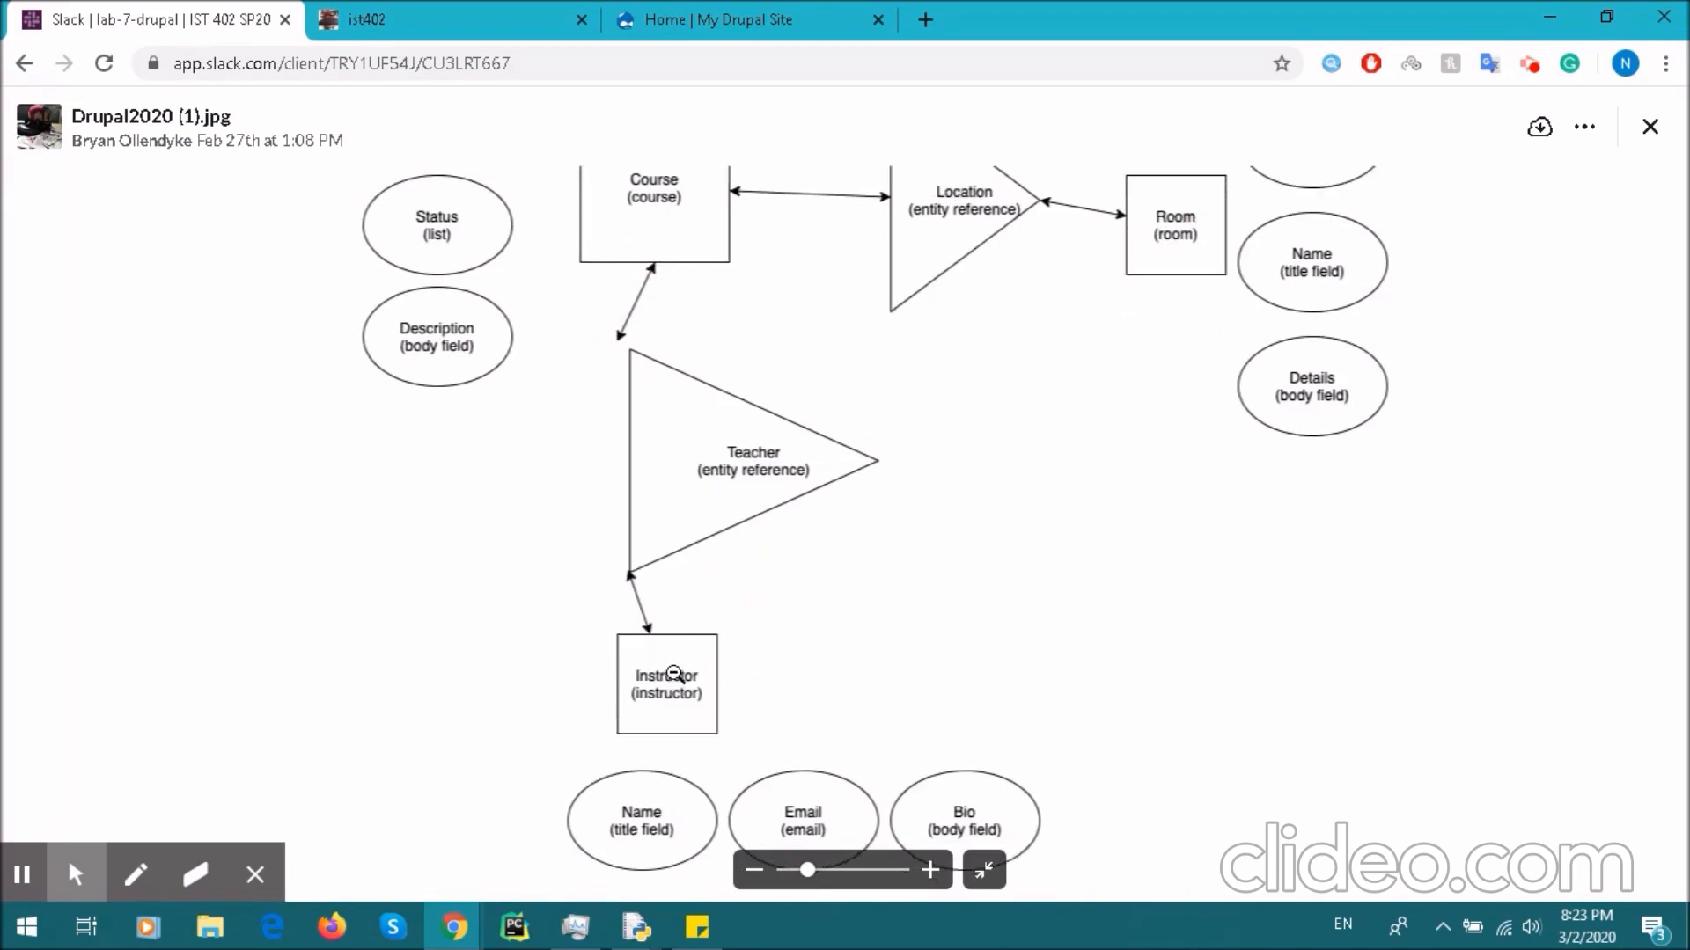
drag(867, 477, 816, 620)
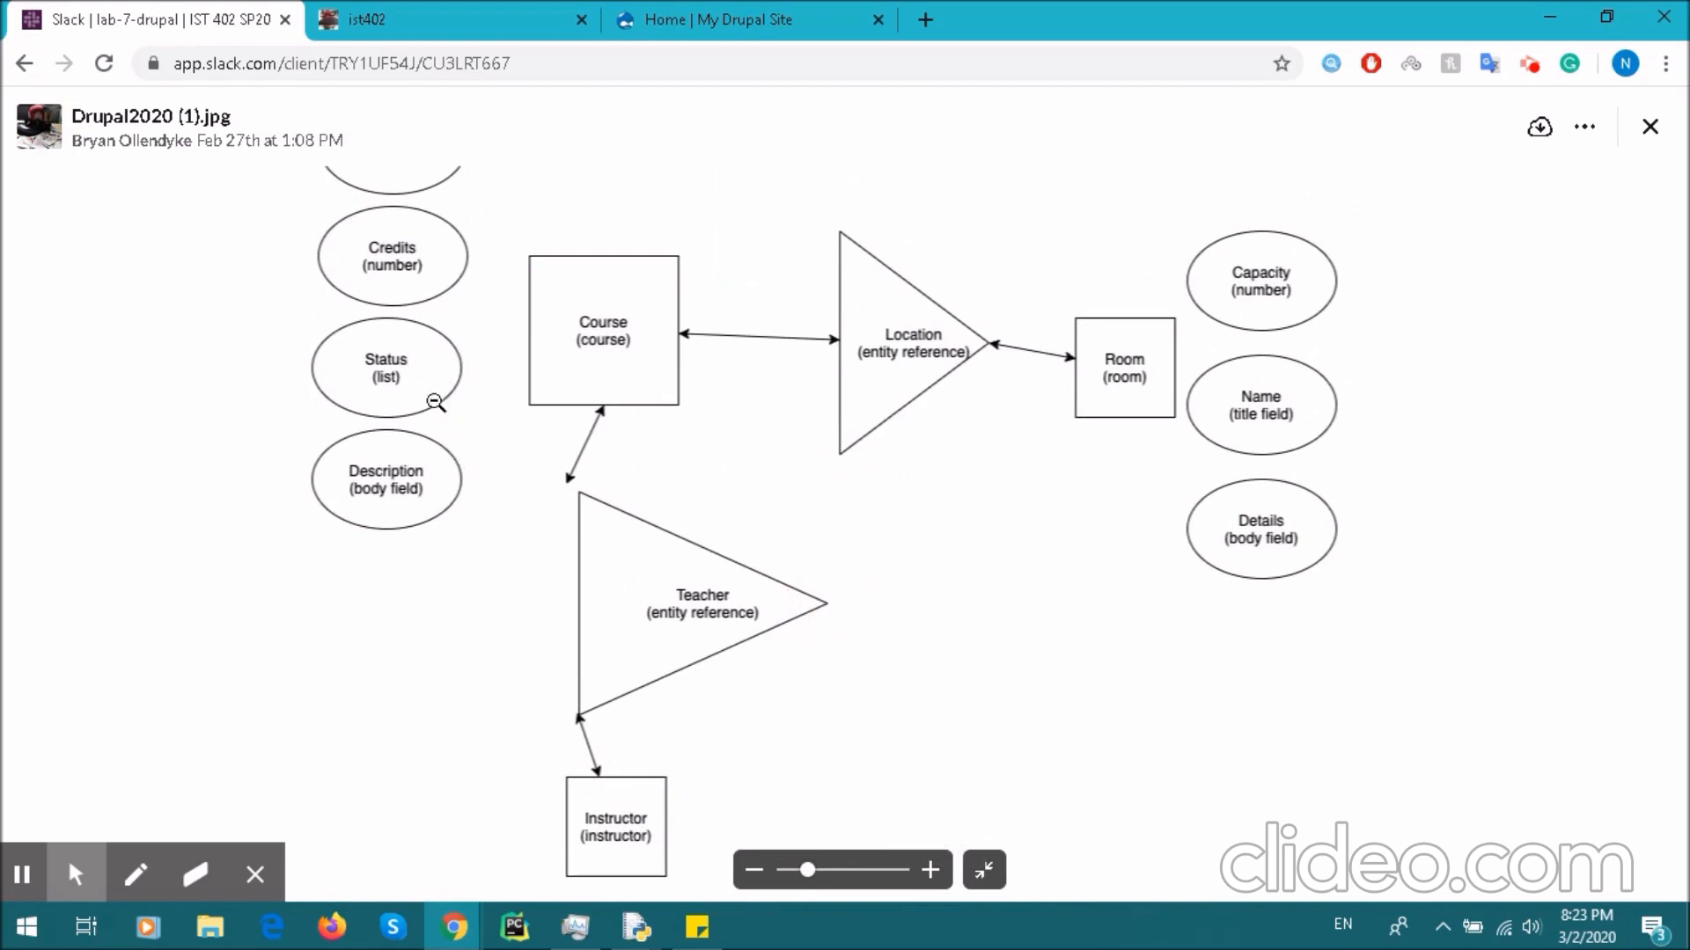
click(747, 17)
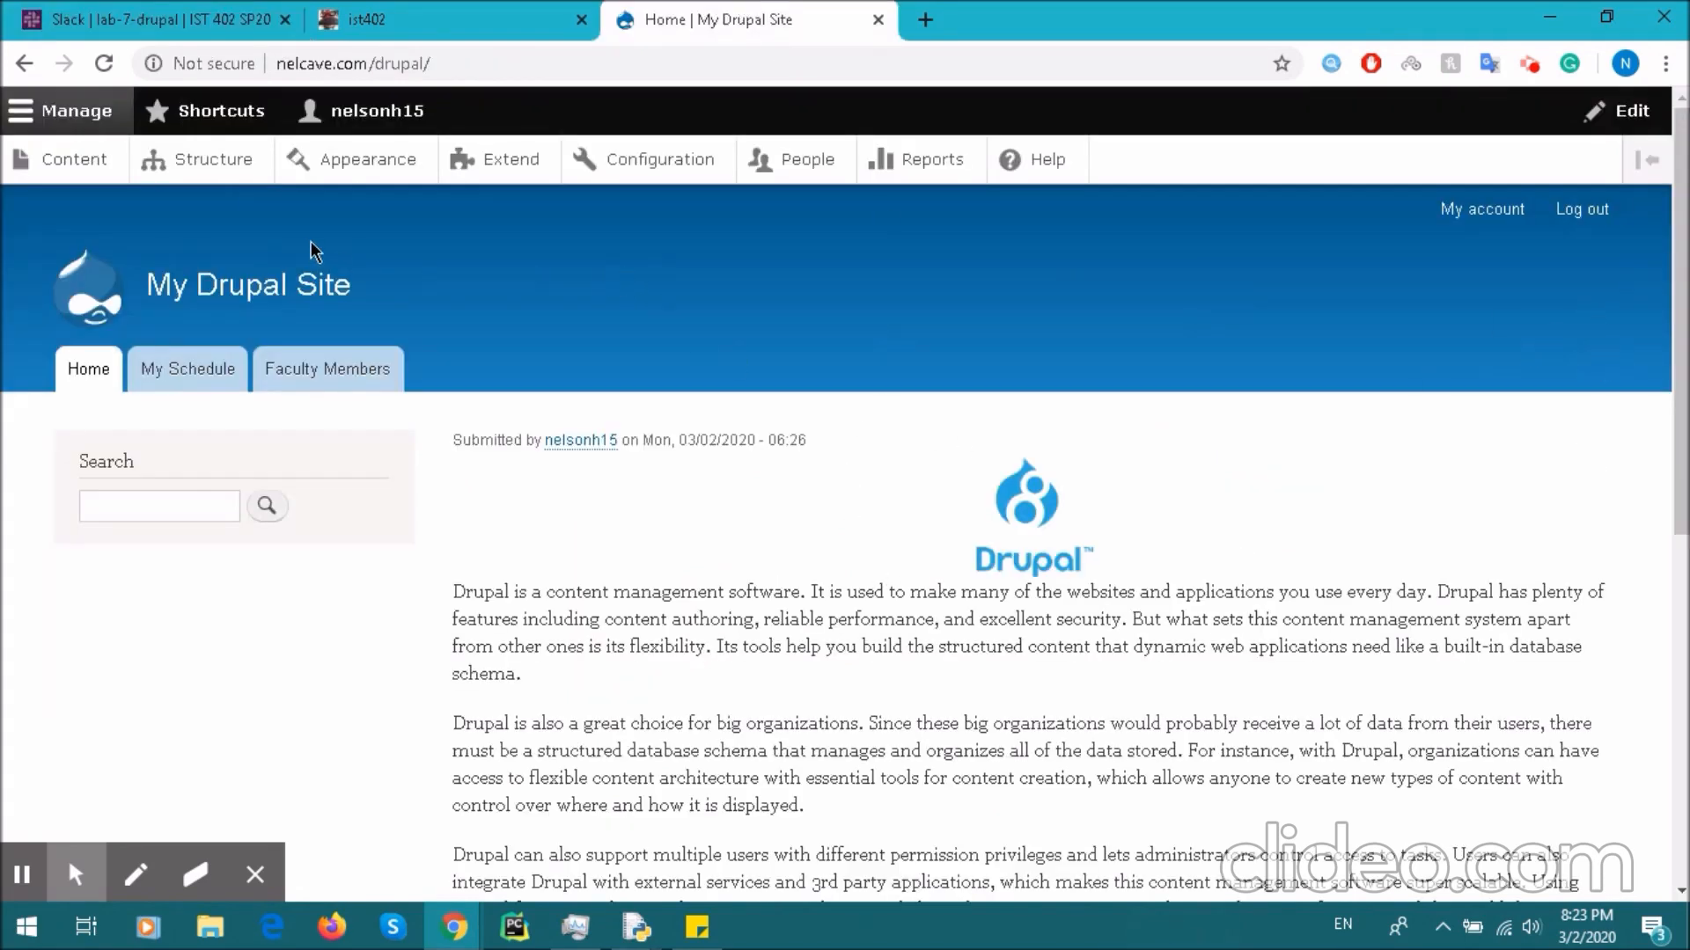
- Open the Course content type's Manage fields page, review its fields, and return to Structure
click(227, 170)
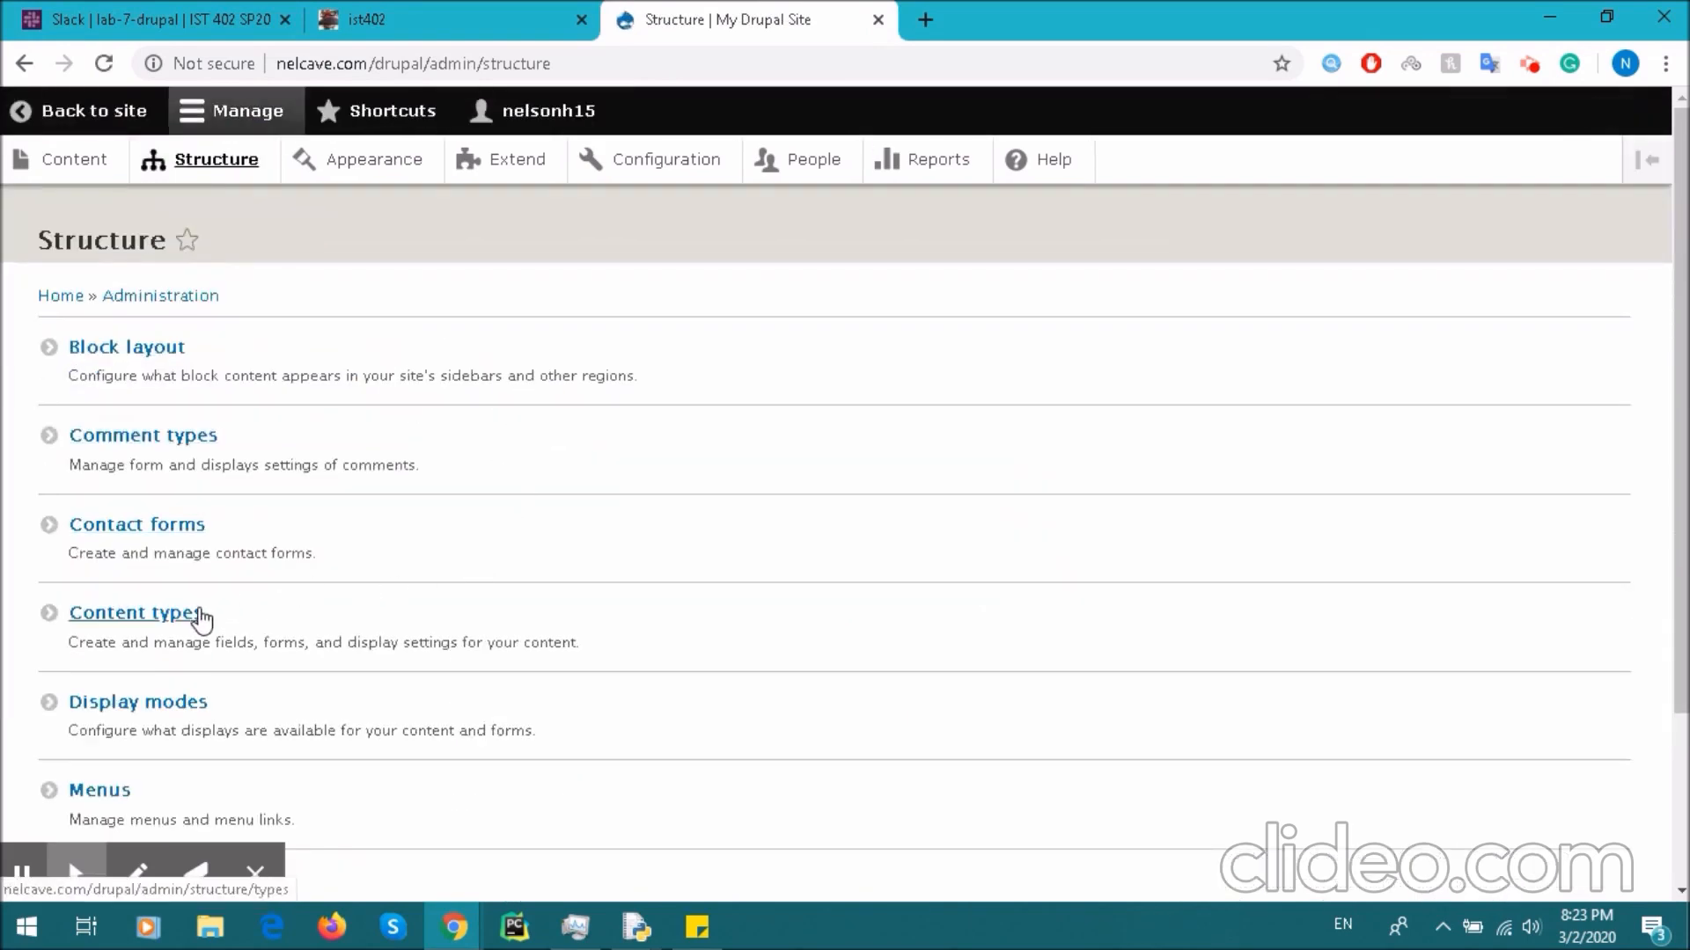
click(171, 615)
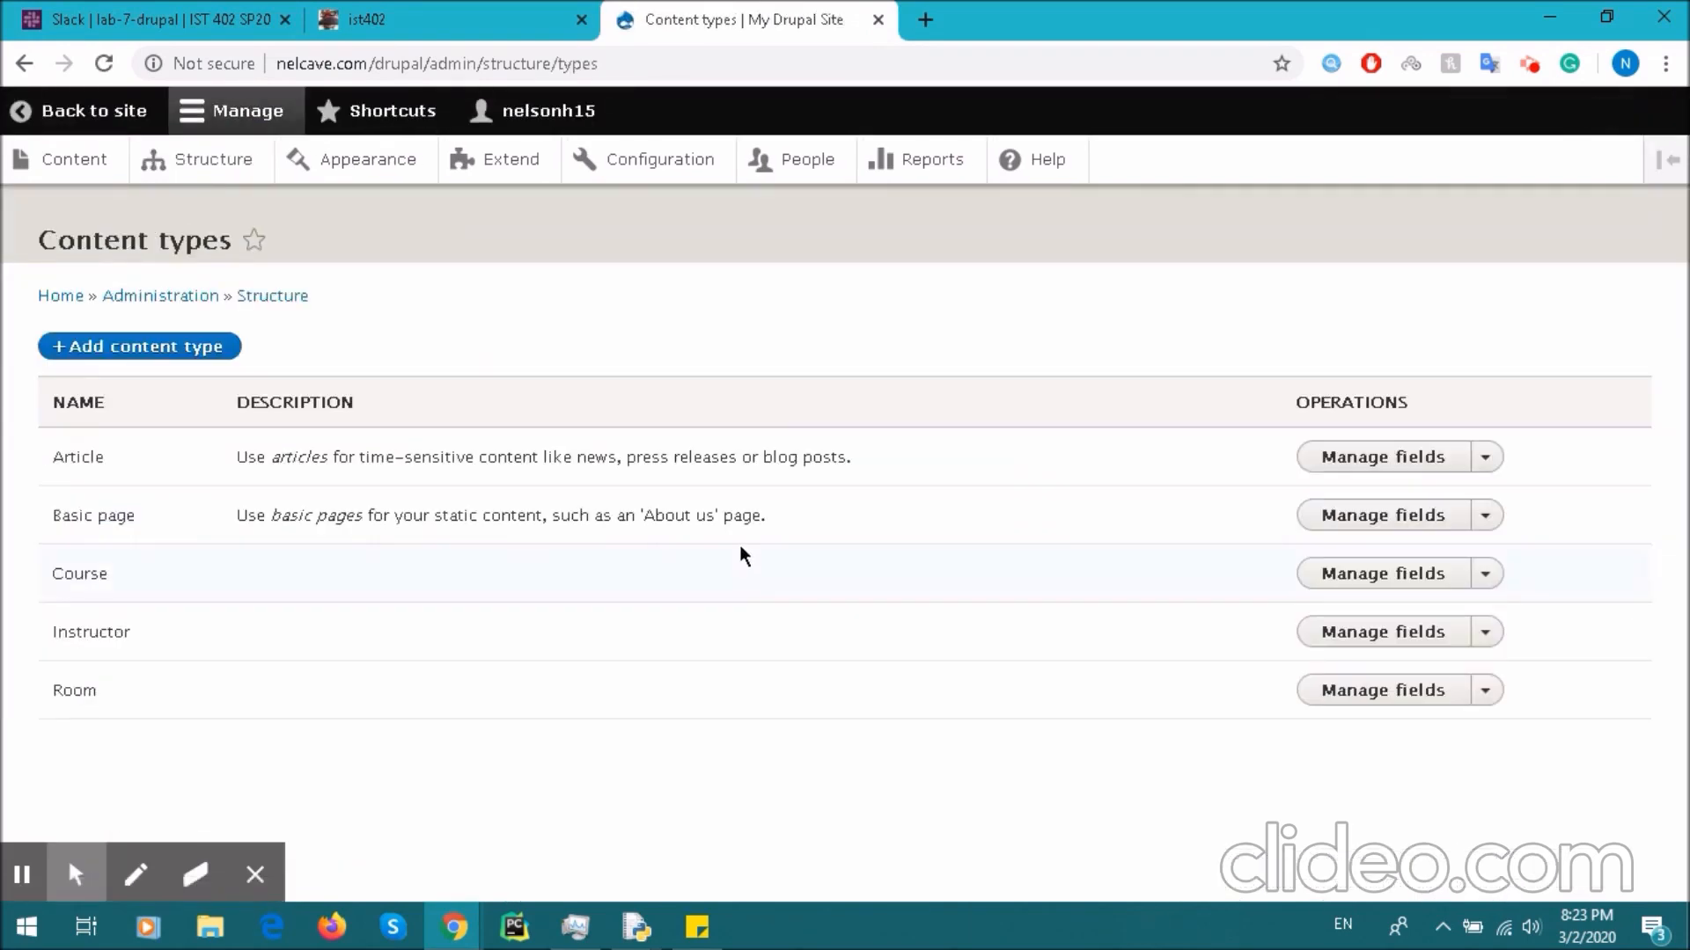
drag(51, 574, 103, 573)
click(190, 10)
click(766, 12)
click(1342, 579)
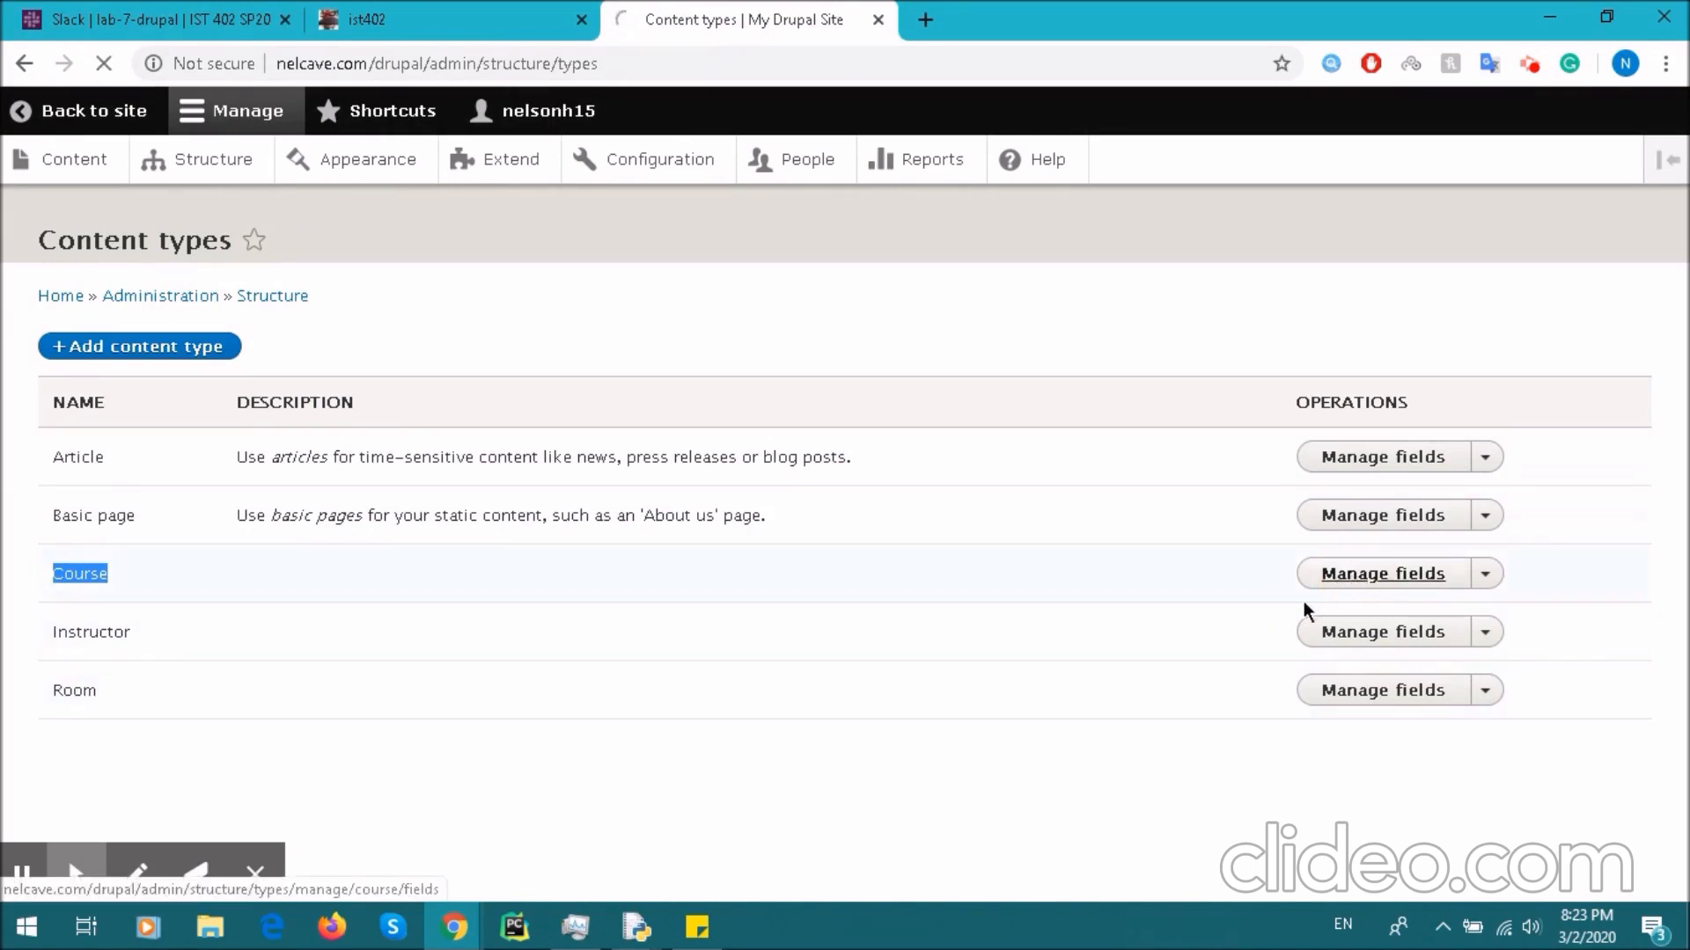
scroll(748, 652, down, 1)
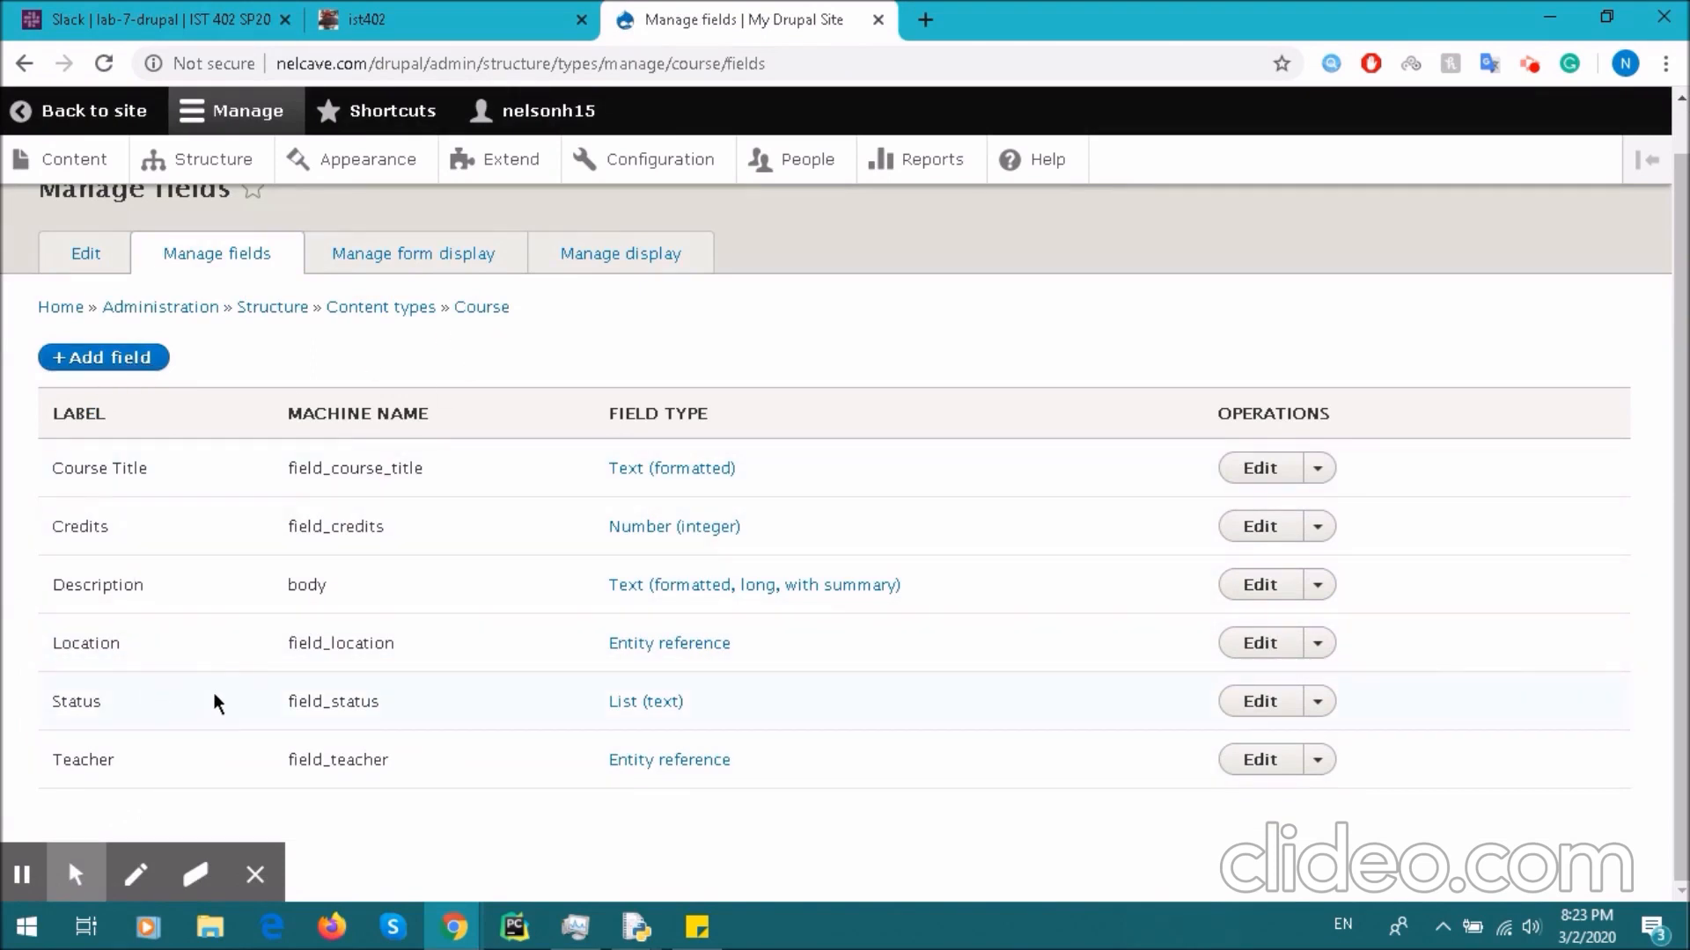
click(222, 164)
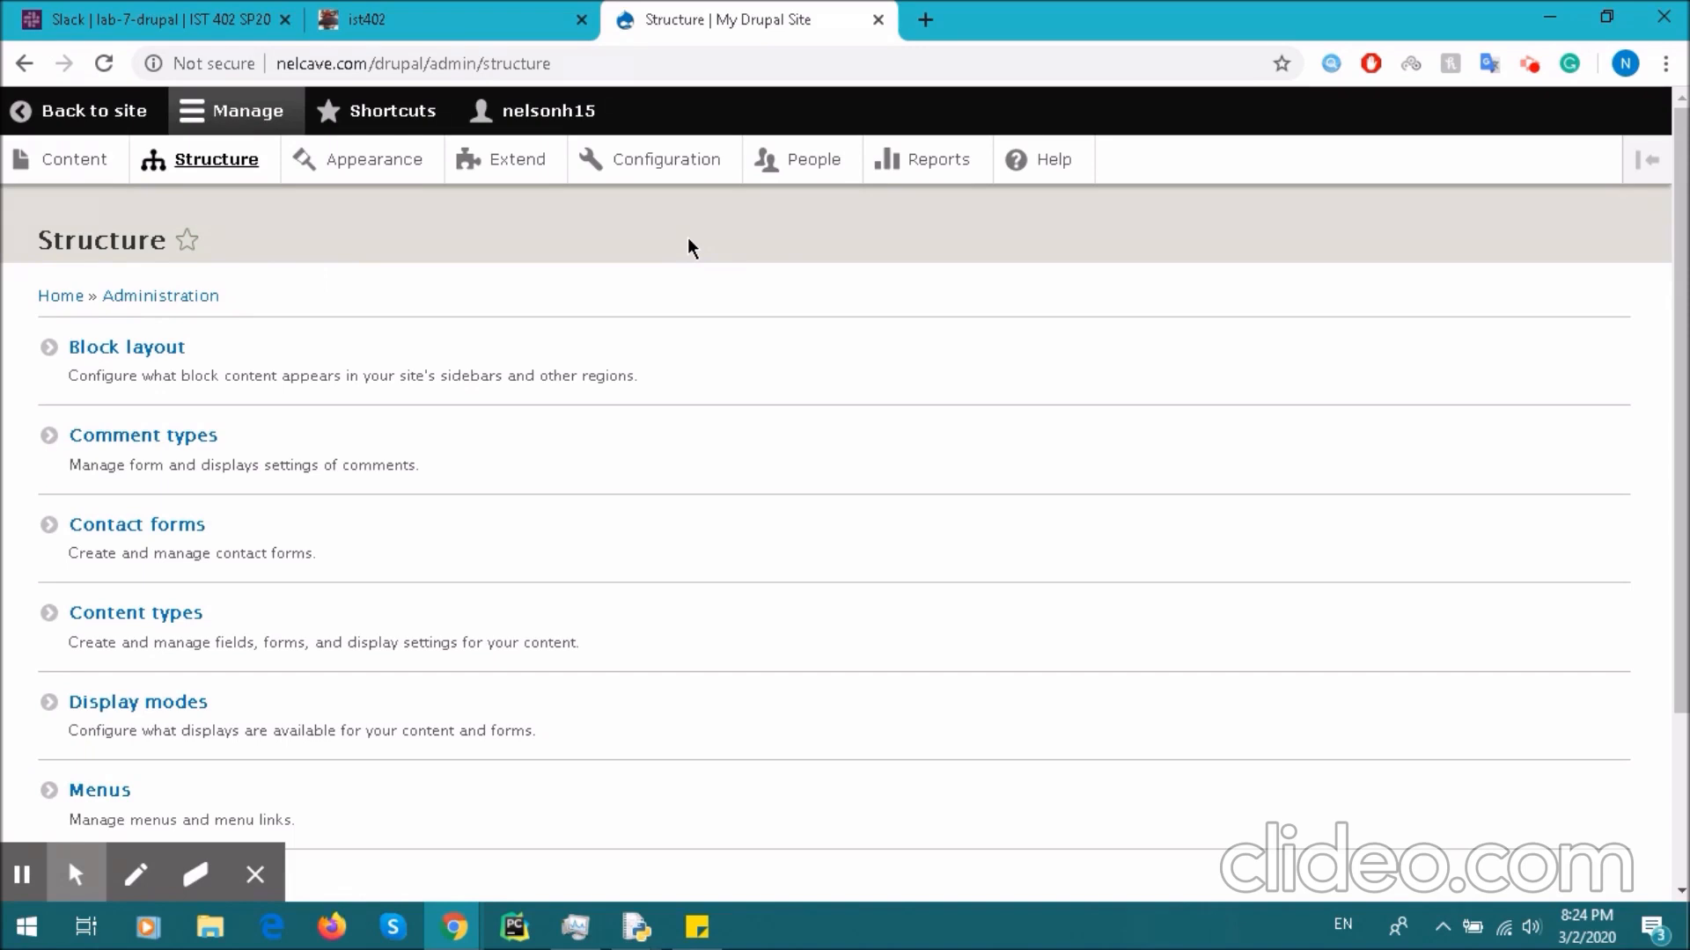
- Start a new Course content item titled Econ 104
click(58, 168)
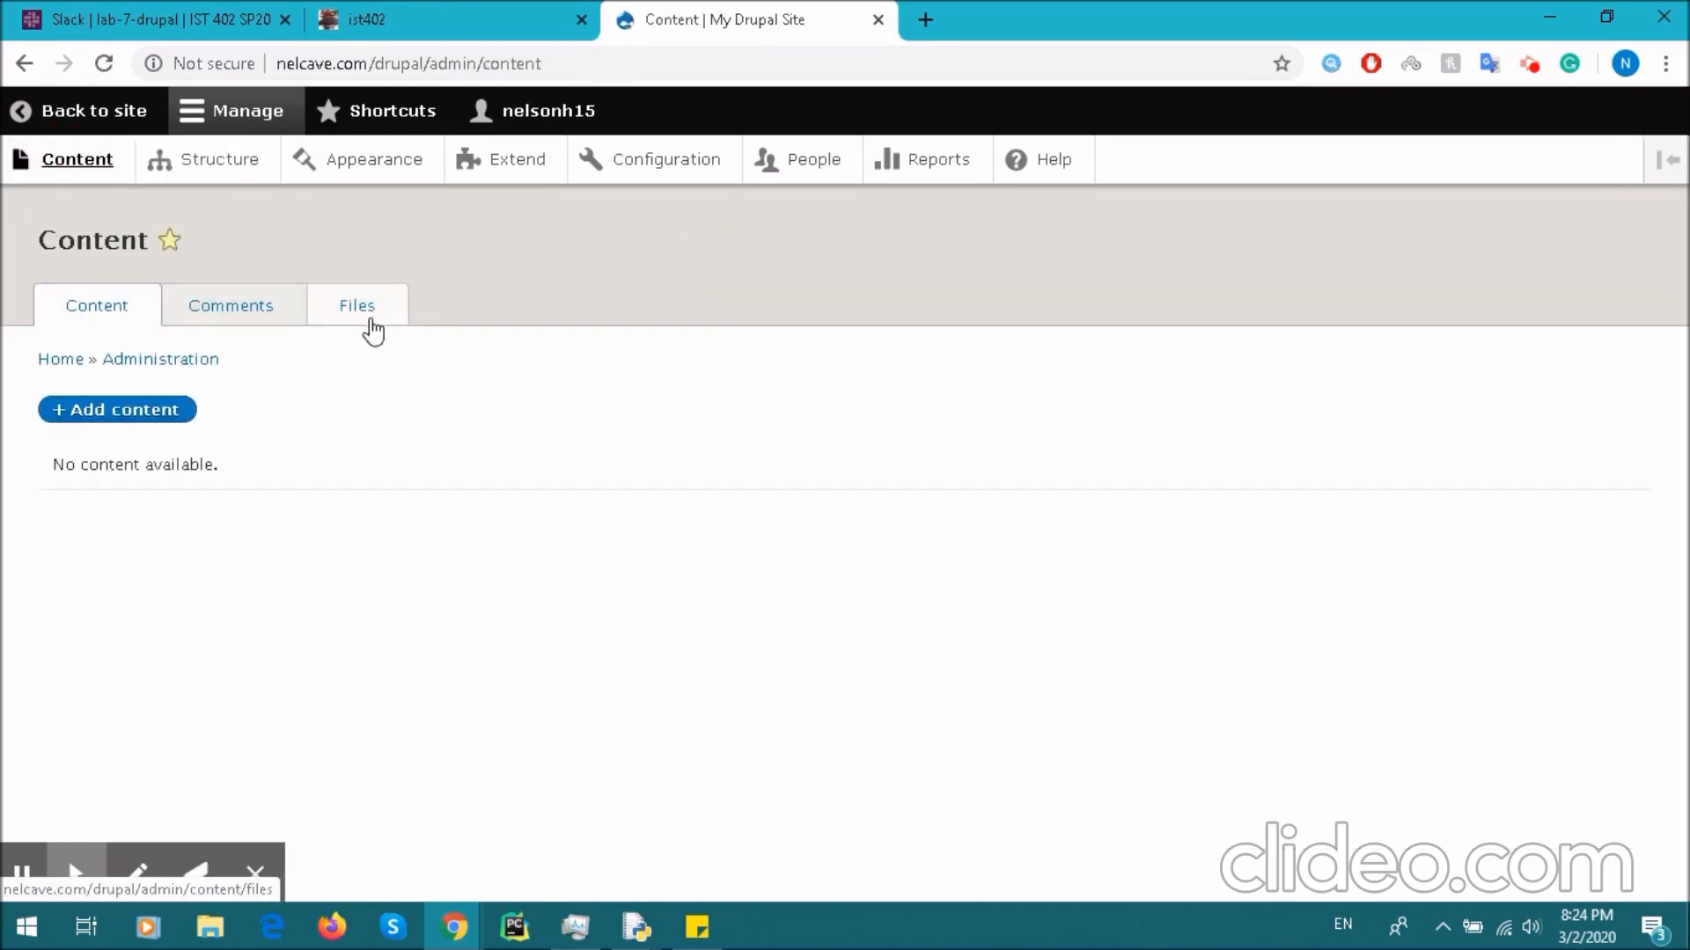
click(188, 411)
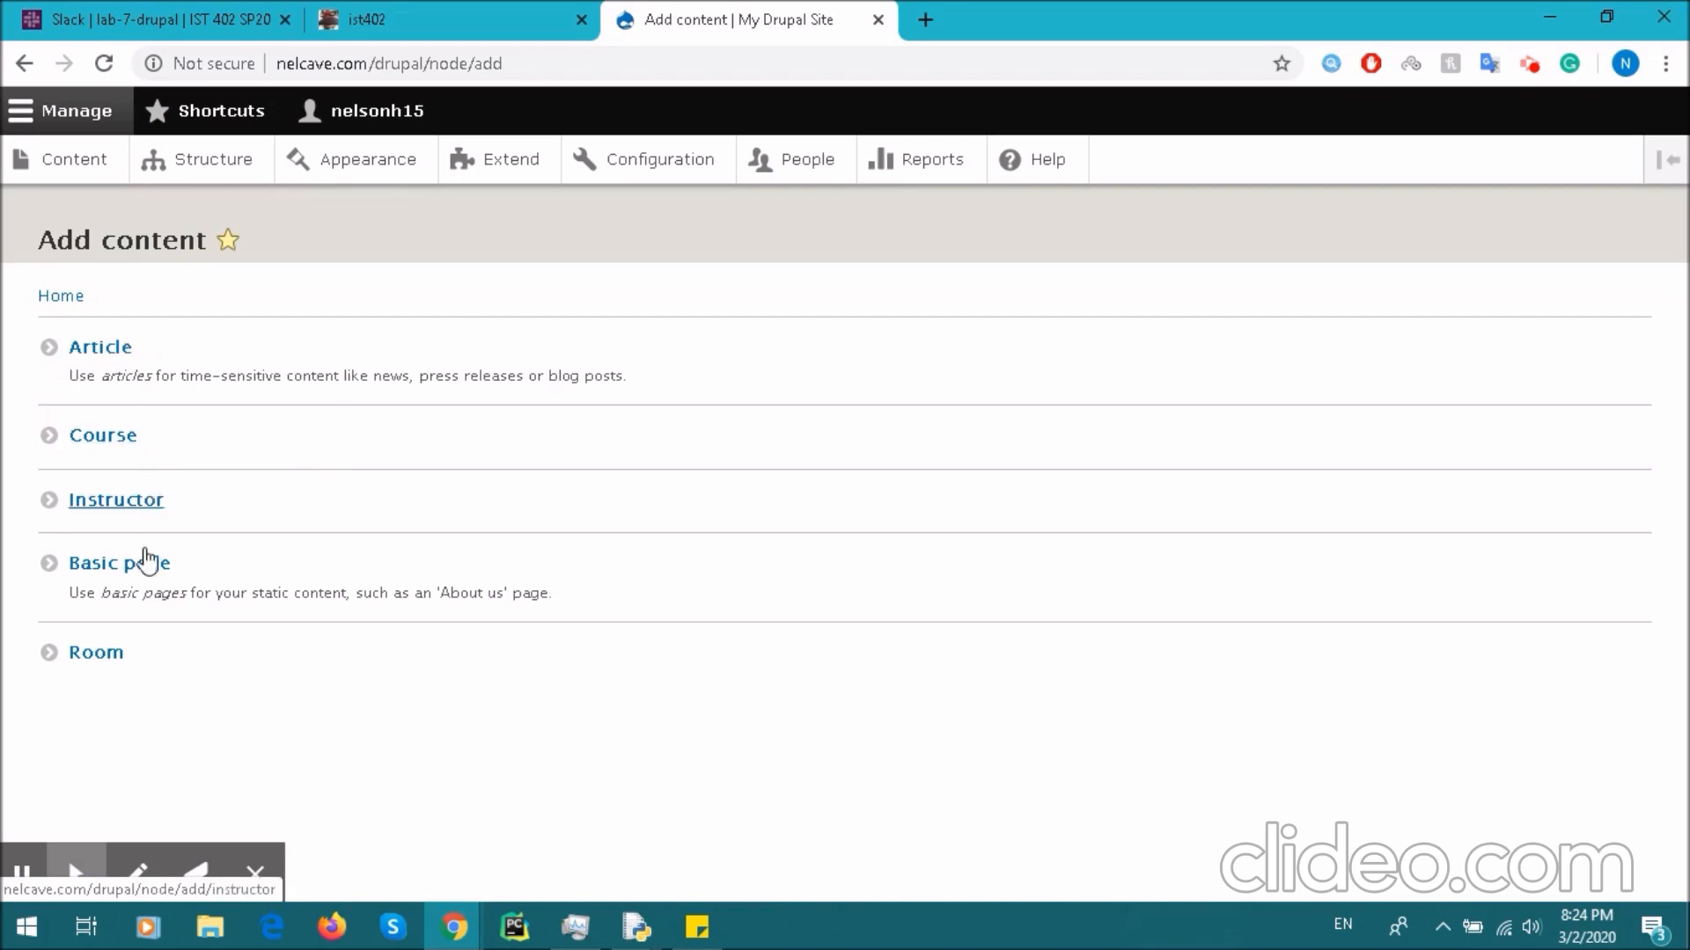
click(109, 445)
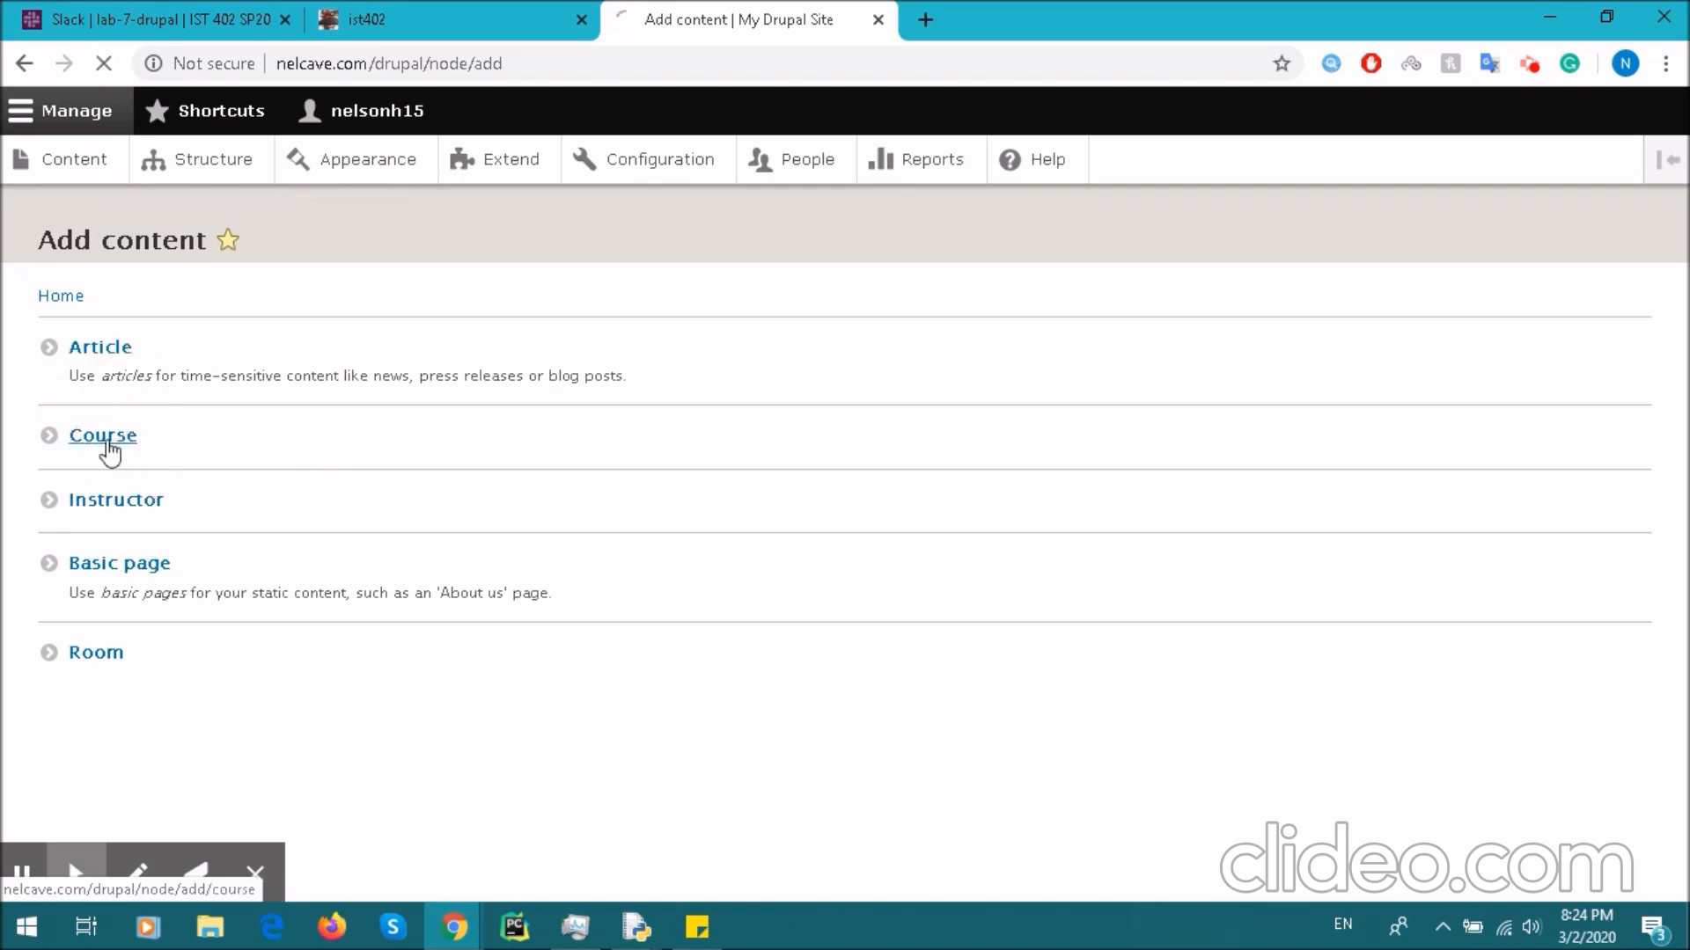
click(279, 363)
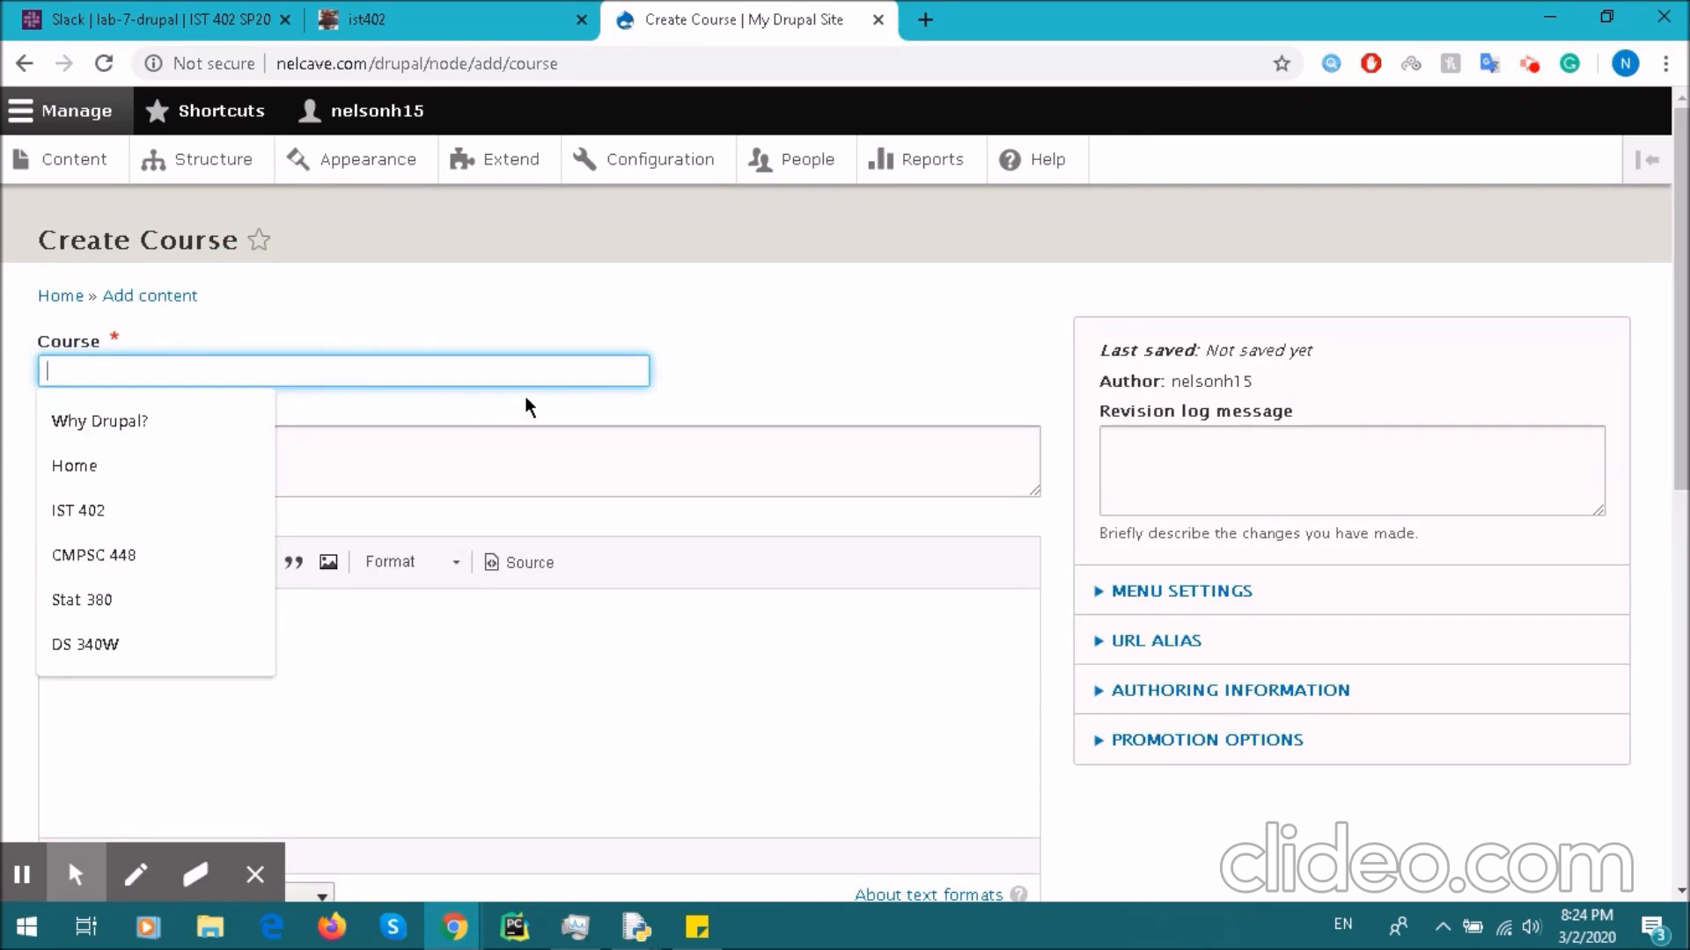
text(Ec)
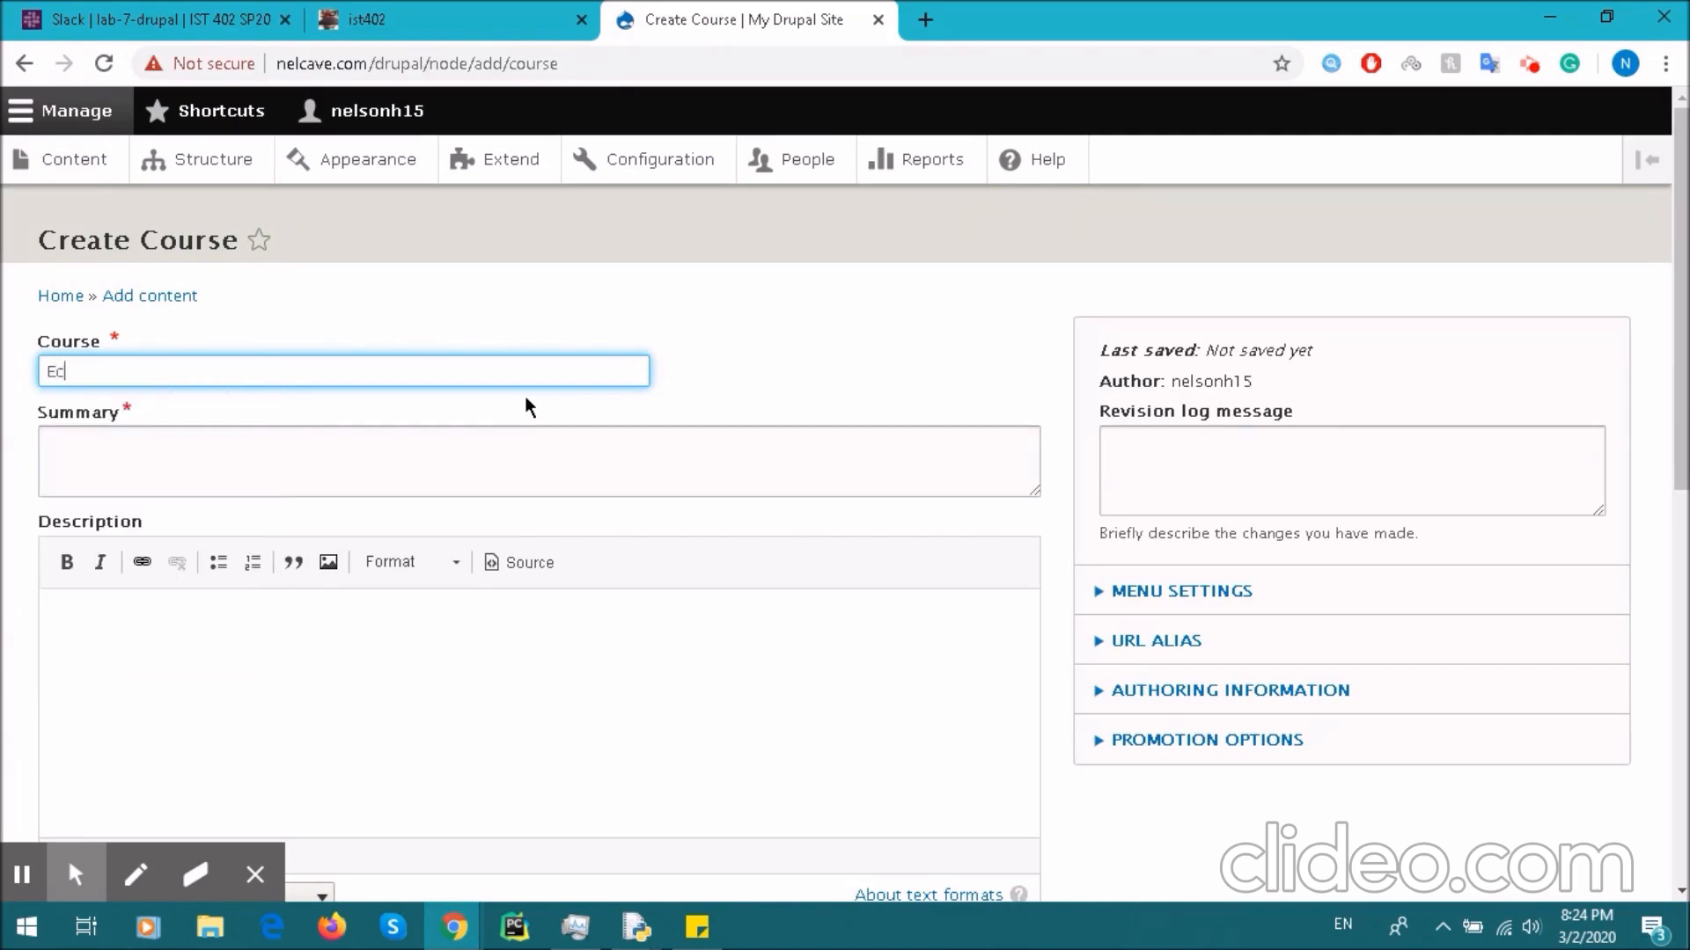
text(on 104)
- Enter 'Intro to economics' as the course summary and Course Title
click(464, 448)
scroll(461, 551, down, 10)
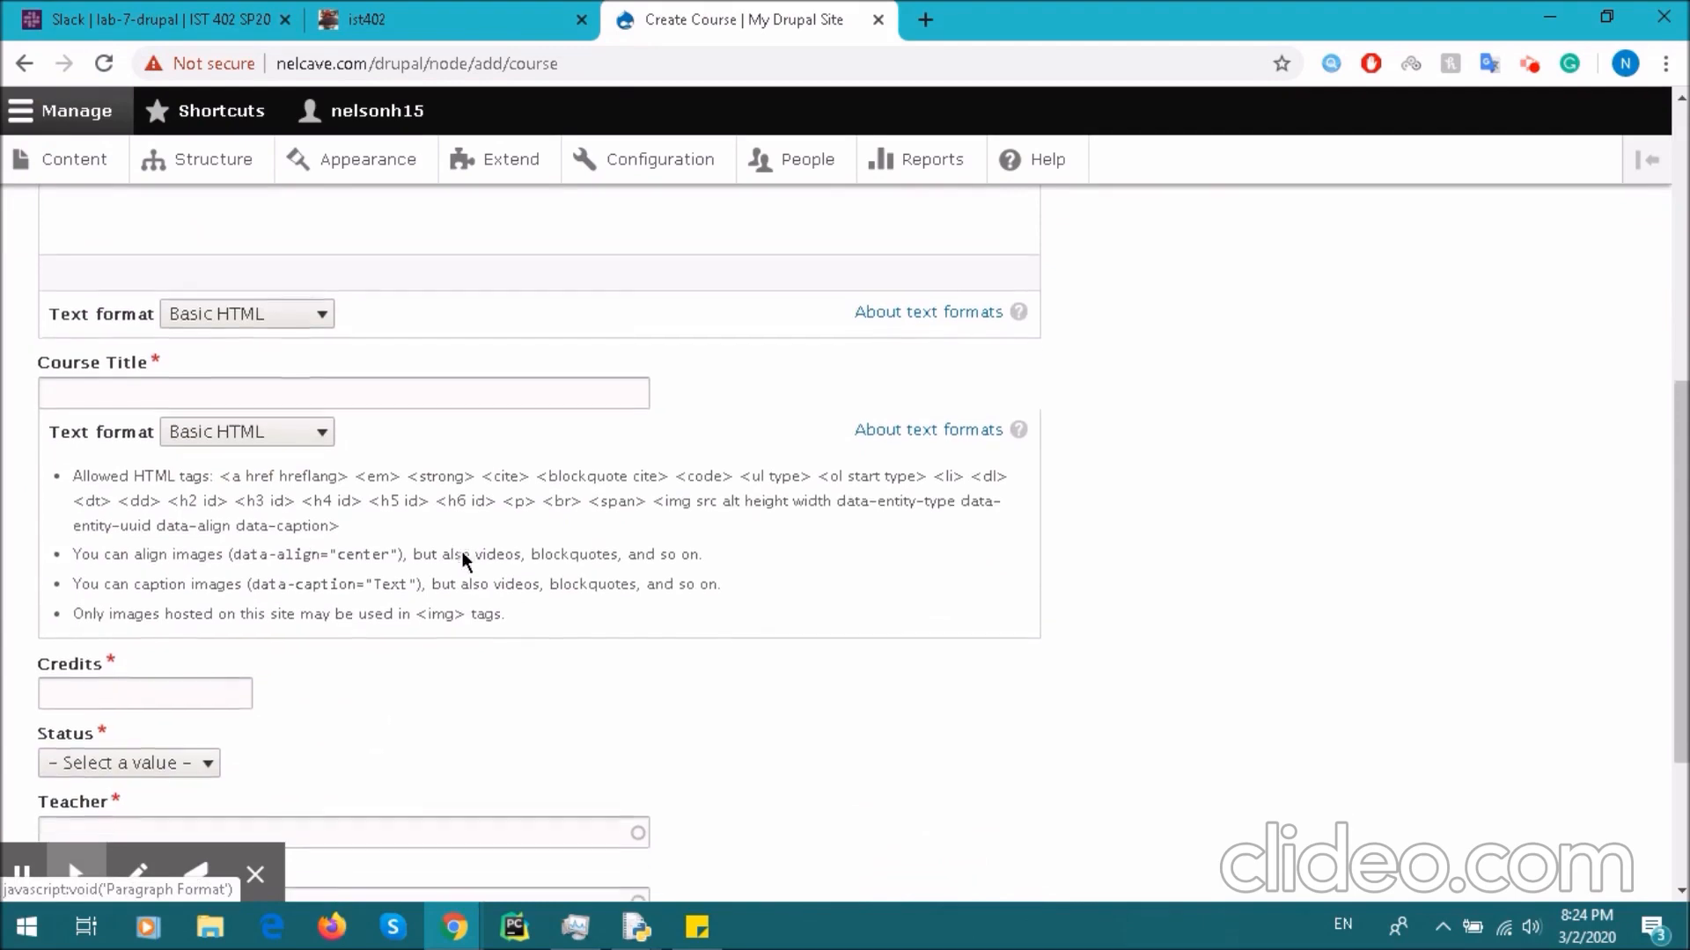
scroll(461, 551, up, 8)
scroll(462, 551, up, 2)
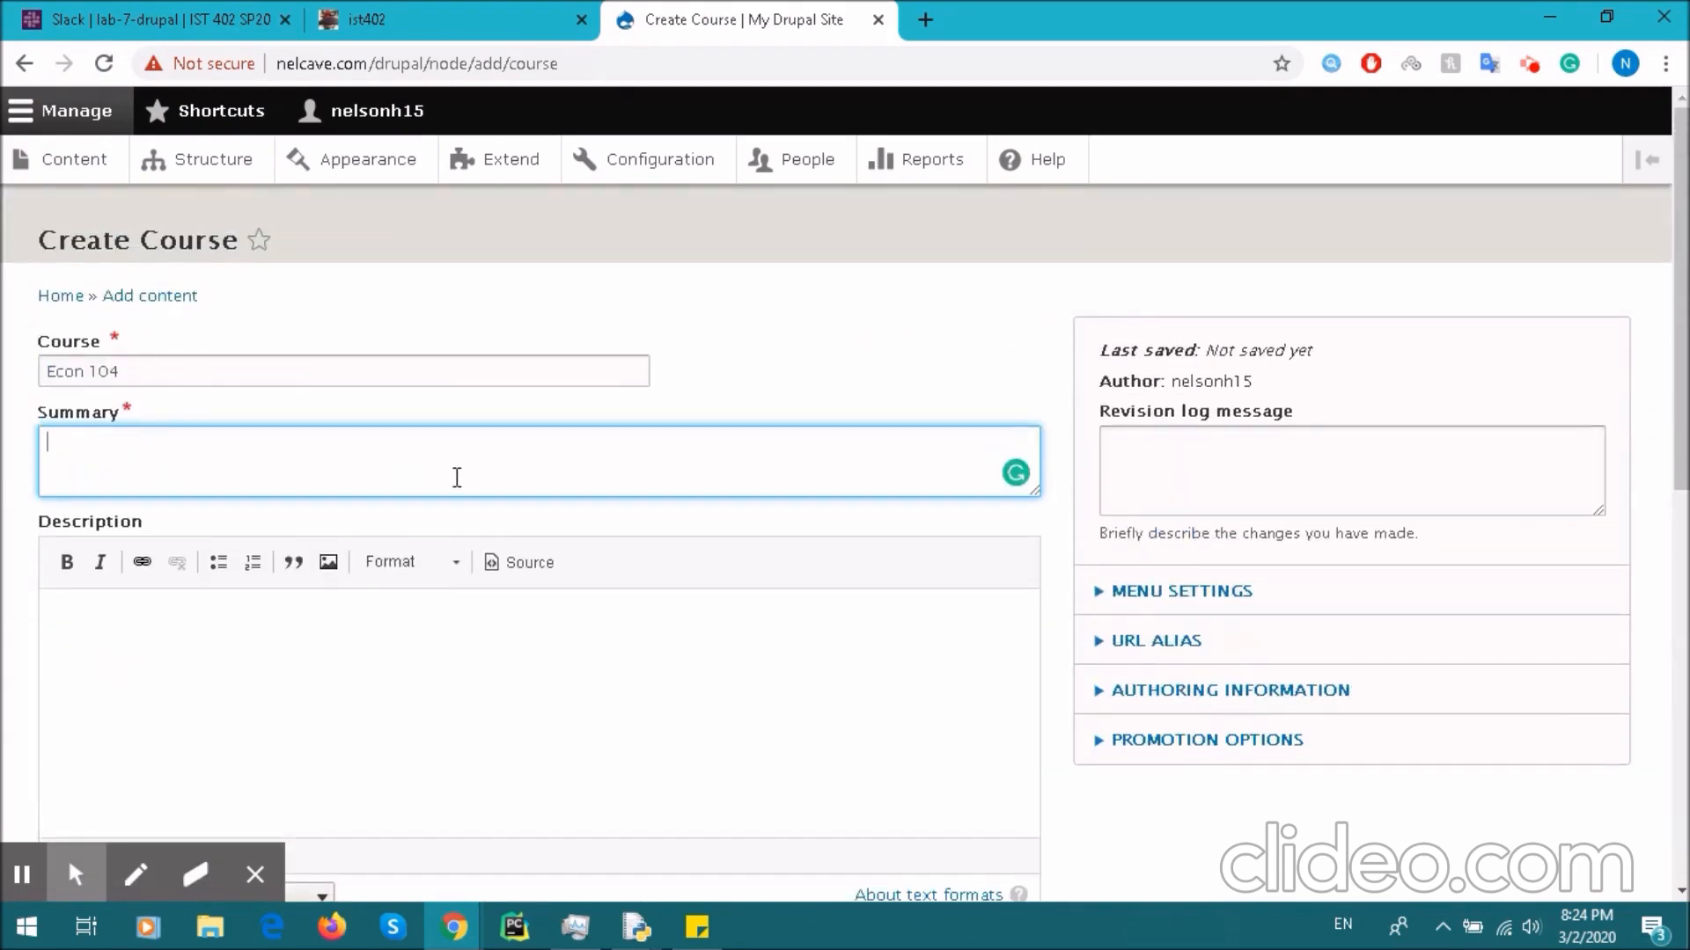
text(Intro to economics)
scroll(457, 477, down, 5)
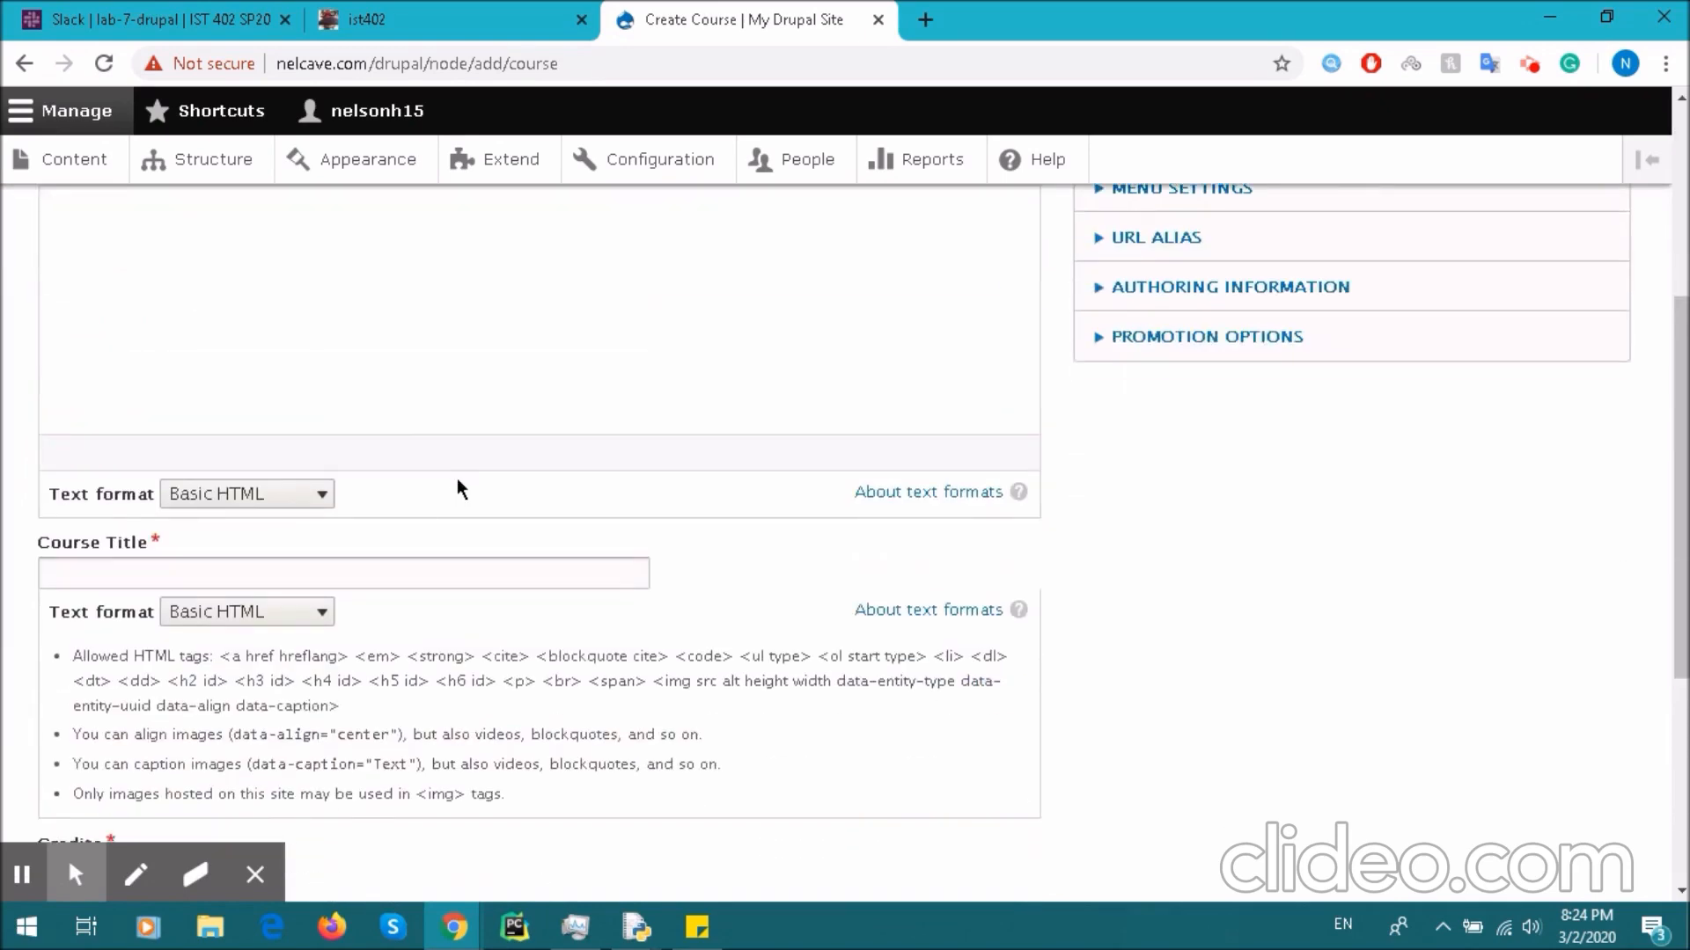
scroll(413, 310, up, 2)
click(357, 378)
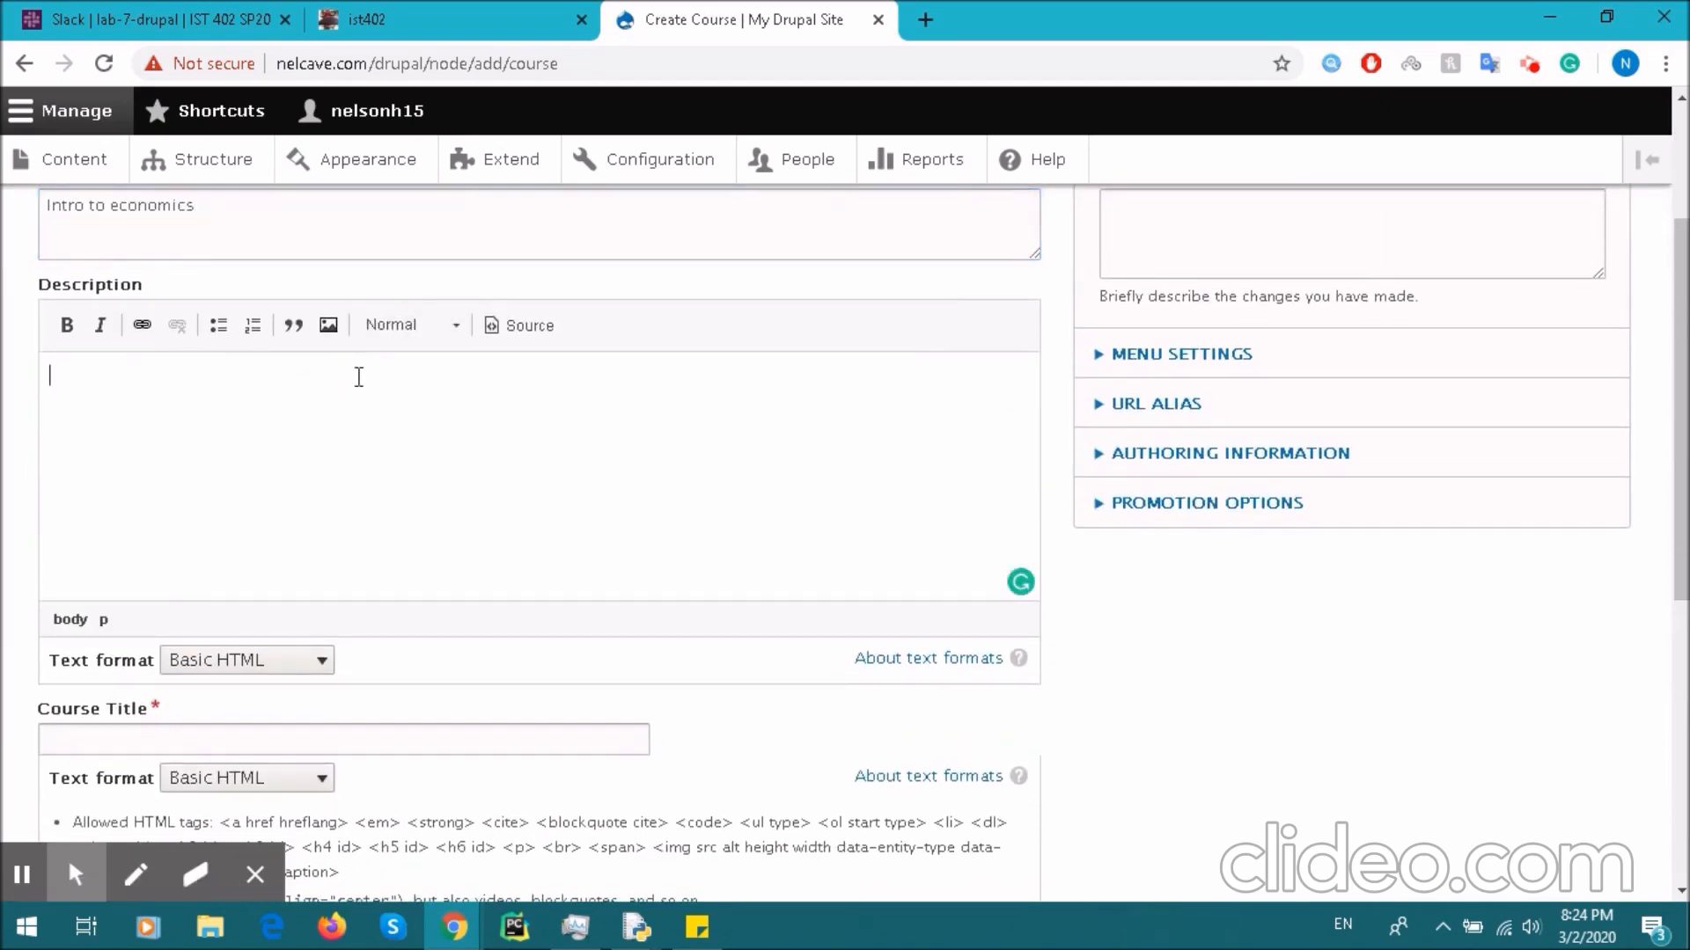
scroll(376, 417, down, 2)
click(241, 563)
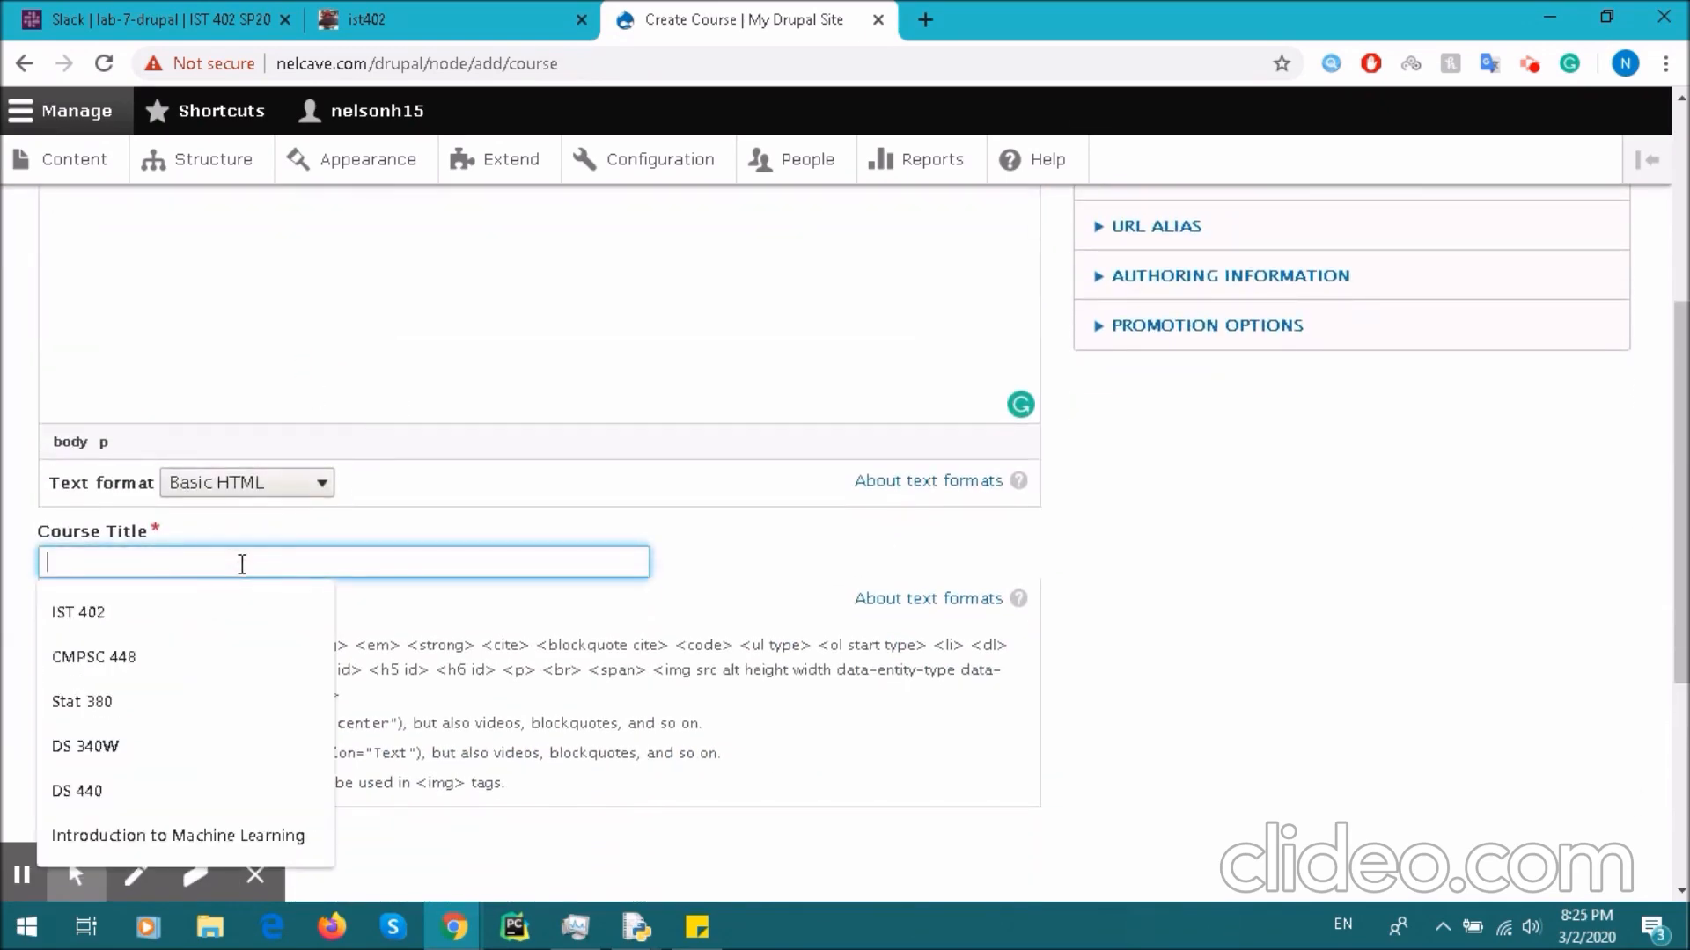
text(Intro to economics)
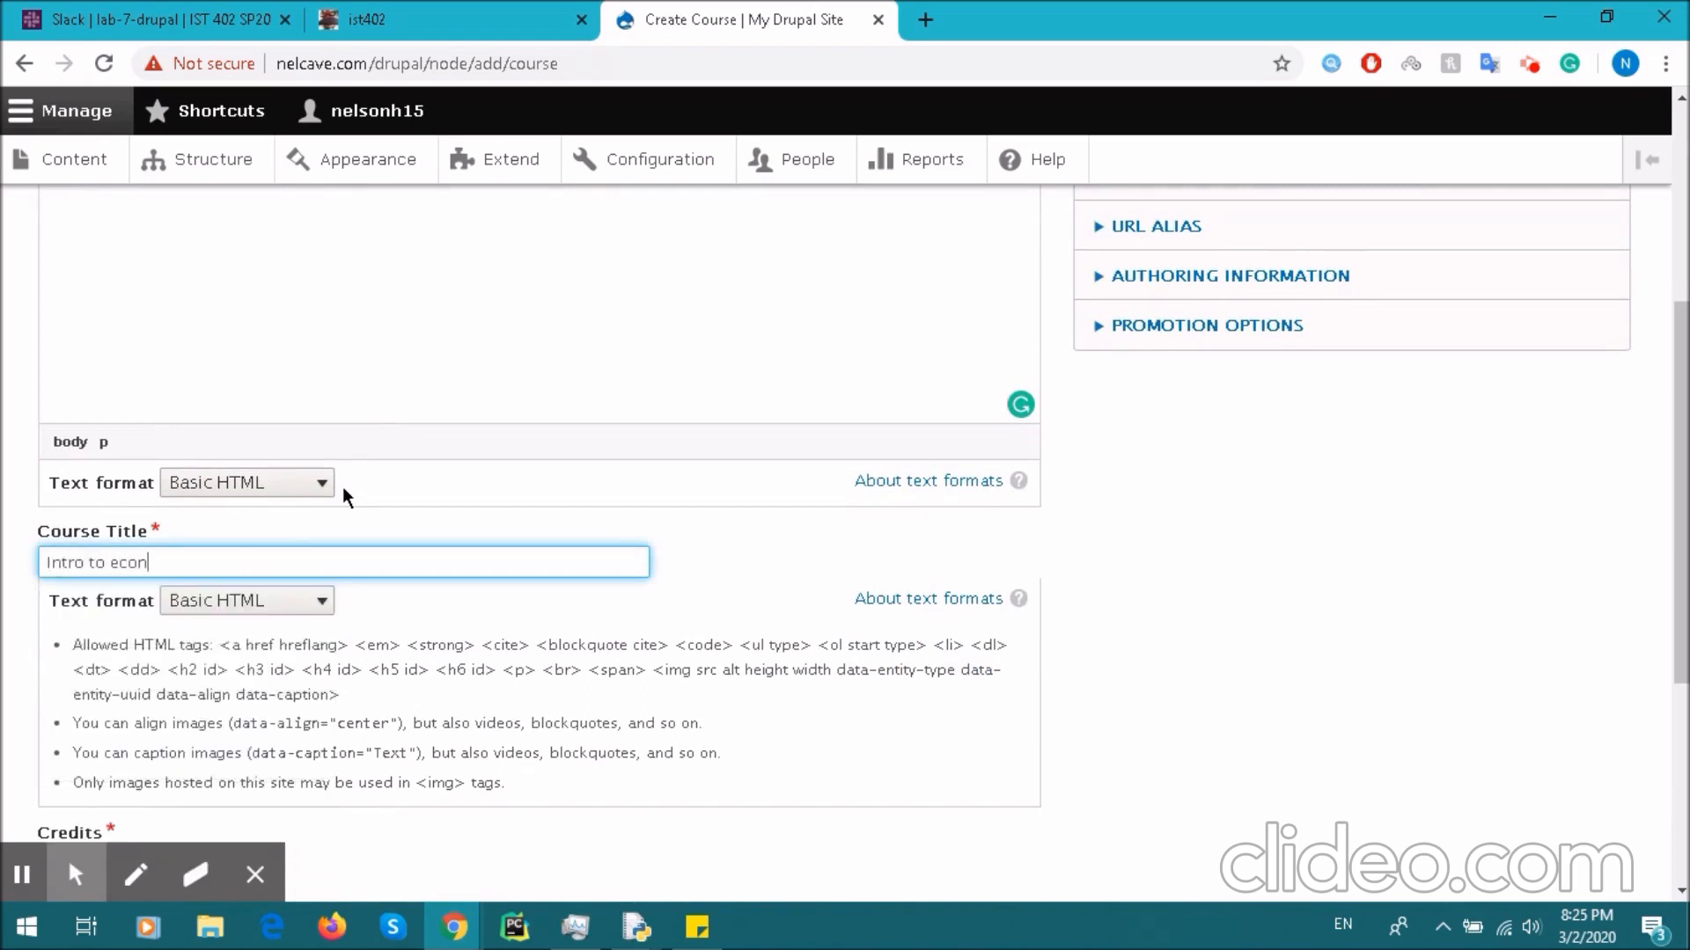
scroll(418, 492, down, 5)
- Set Credits to 3, Status to Active, fill in the teacher, and Location to Thomas Building
click(185, 448)
text(3)
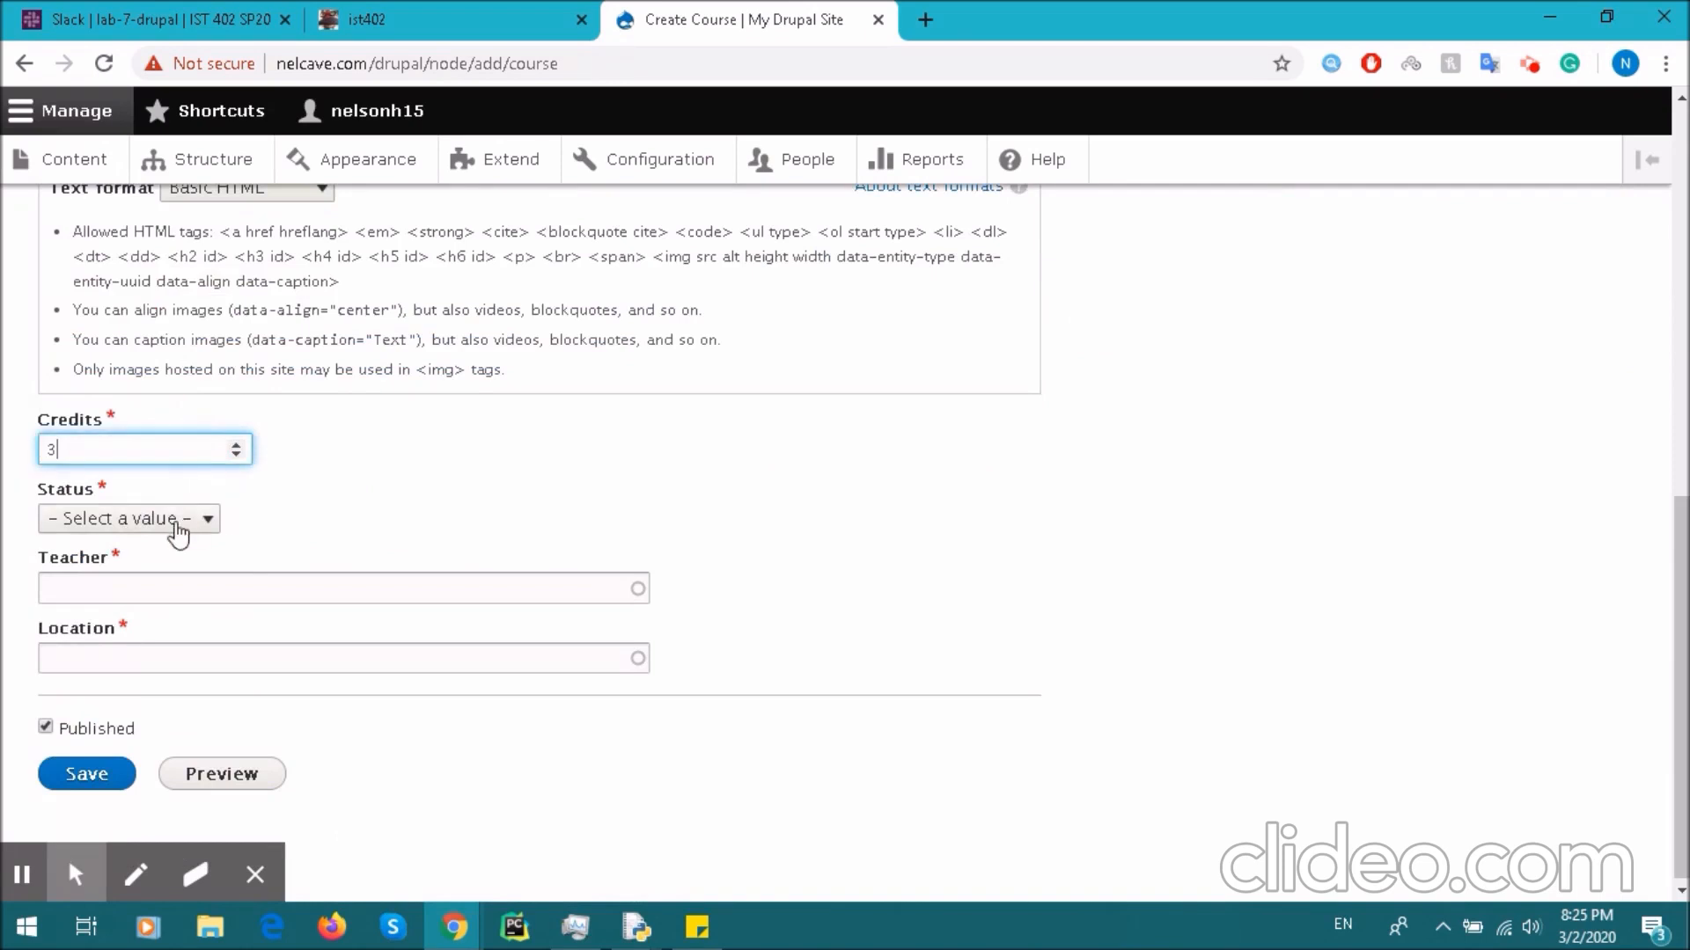
click(179, 523)
click(169, 577)
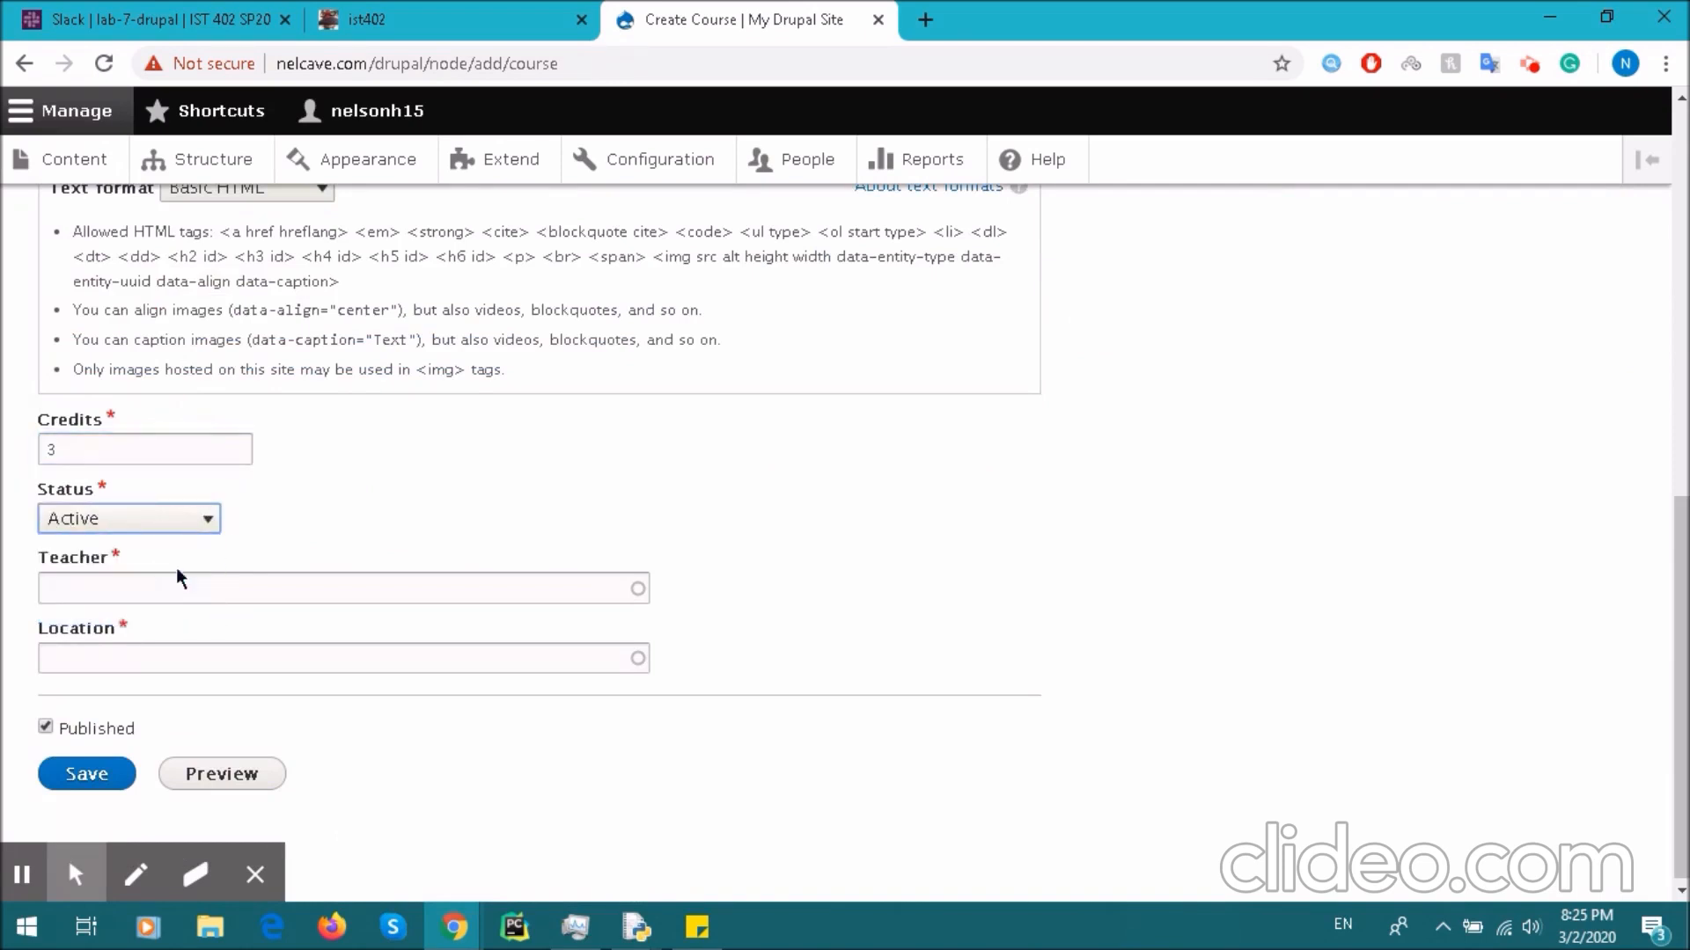
click(196, 585)
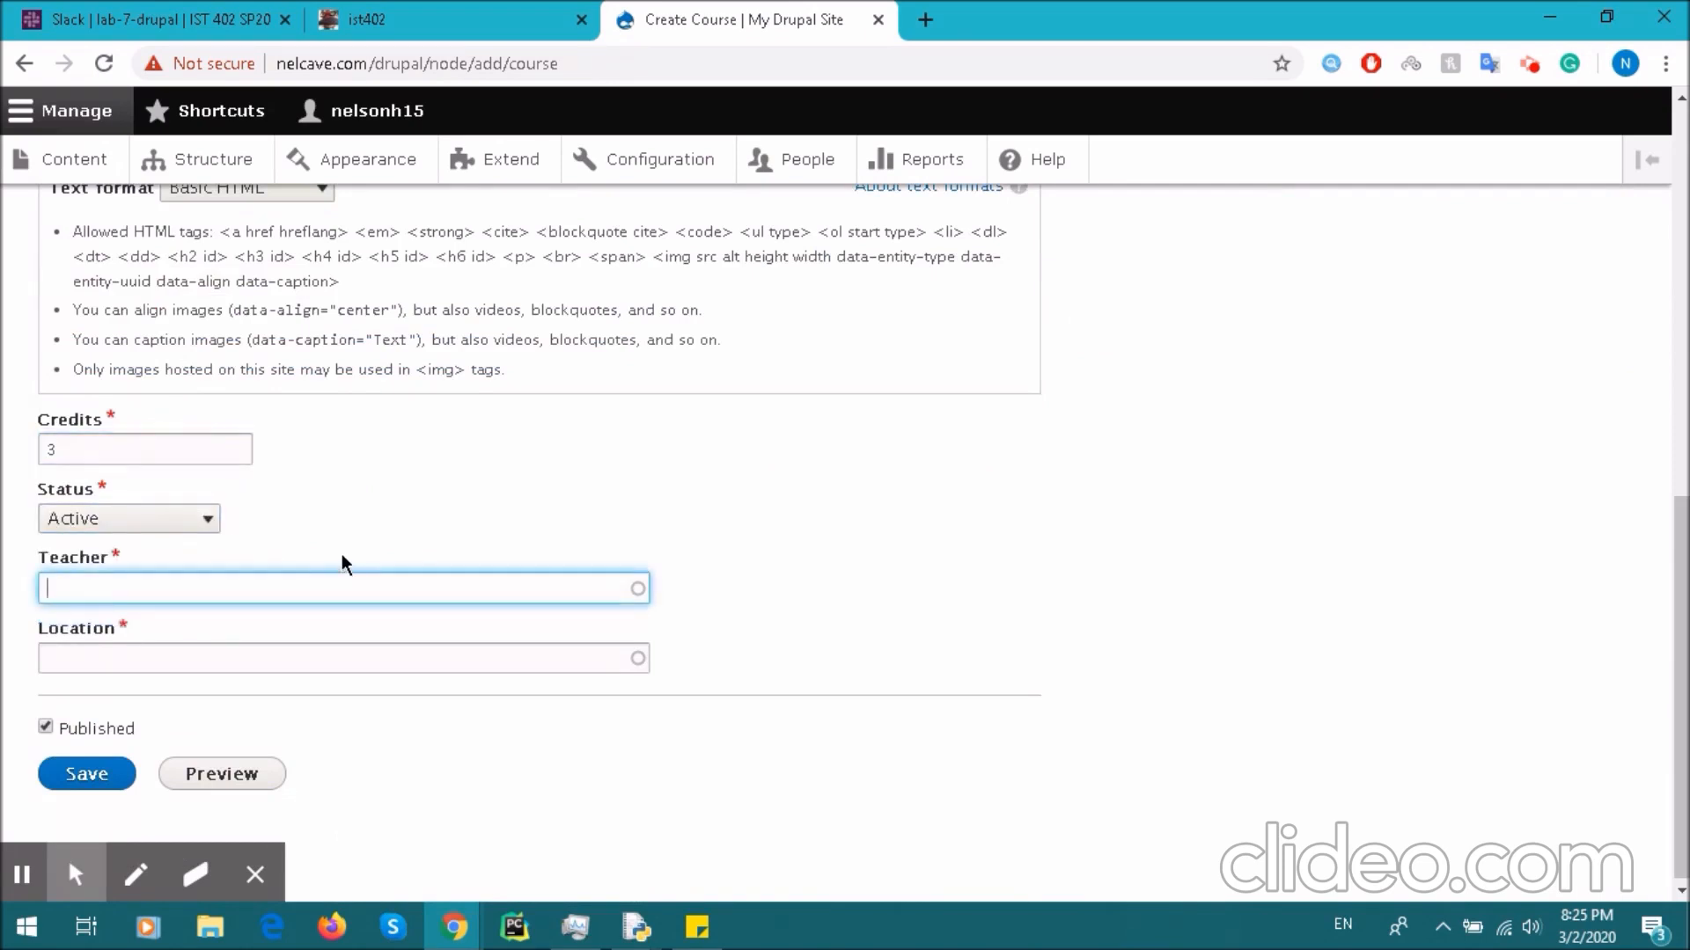
text(Prof. Smith)
click(246, 660)
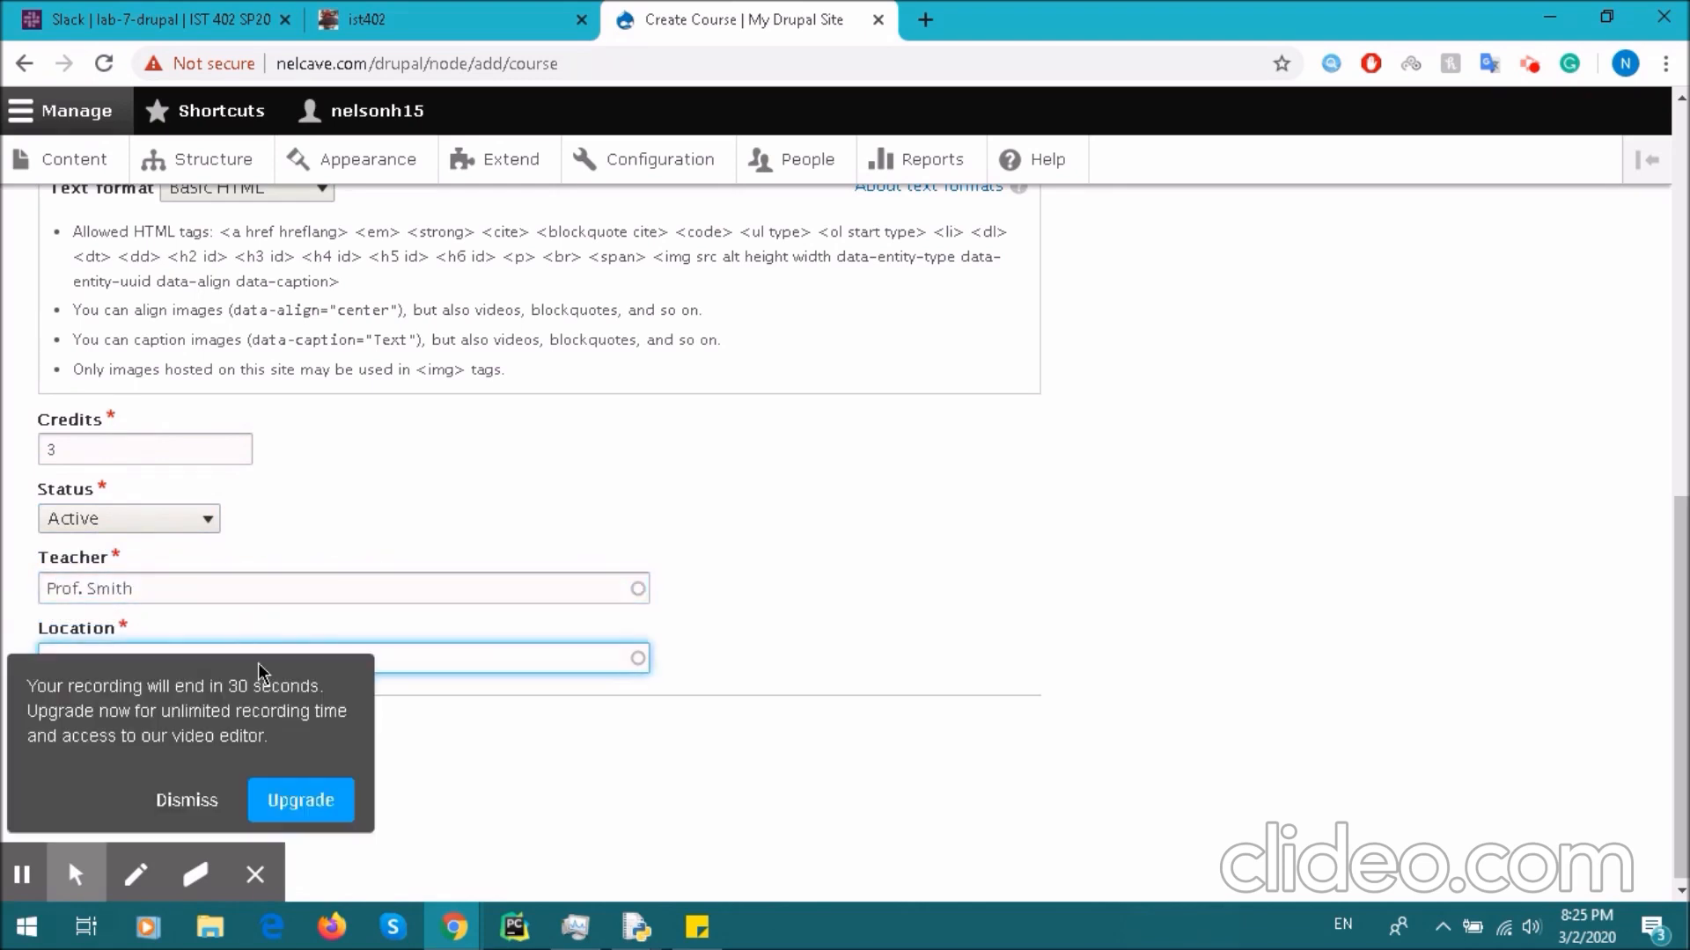
click(192, 803)
click(224, 664)
text(Thomas Building)
- Recheck the name and summary entries, then save the Econ 104 course
scroll(224, 663, up, 15)
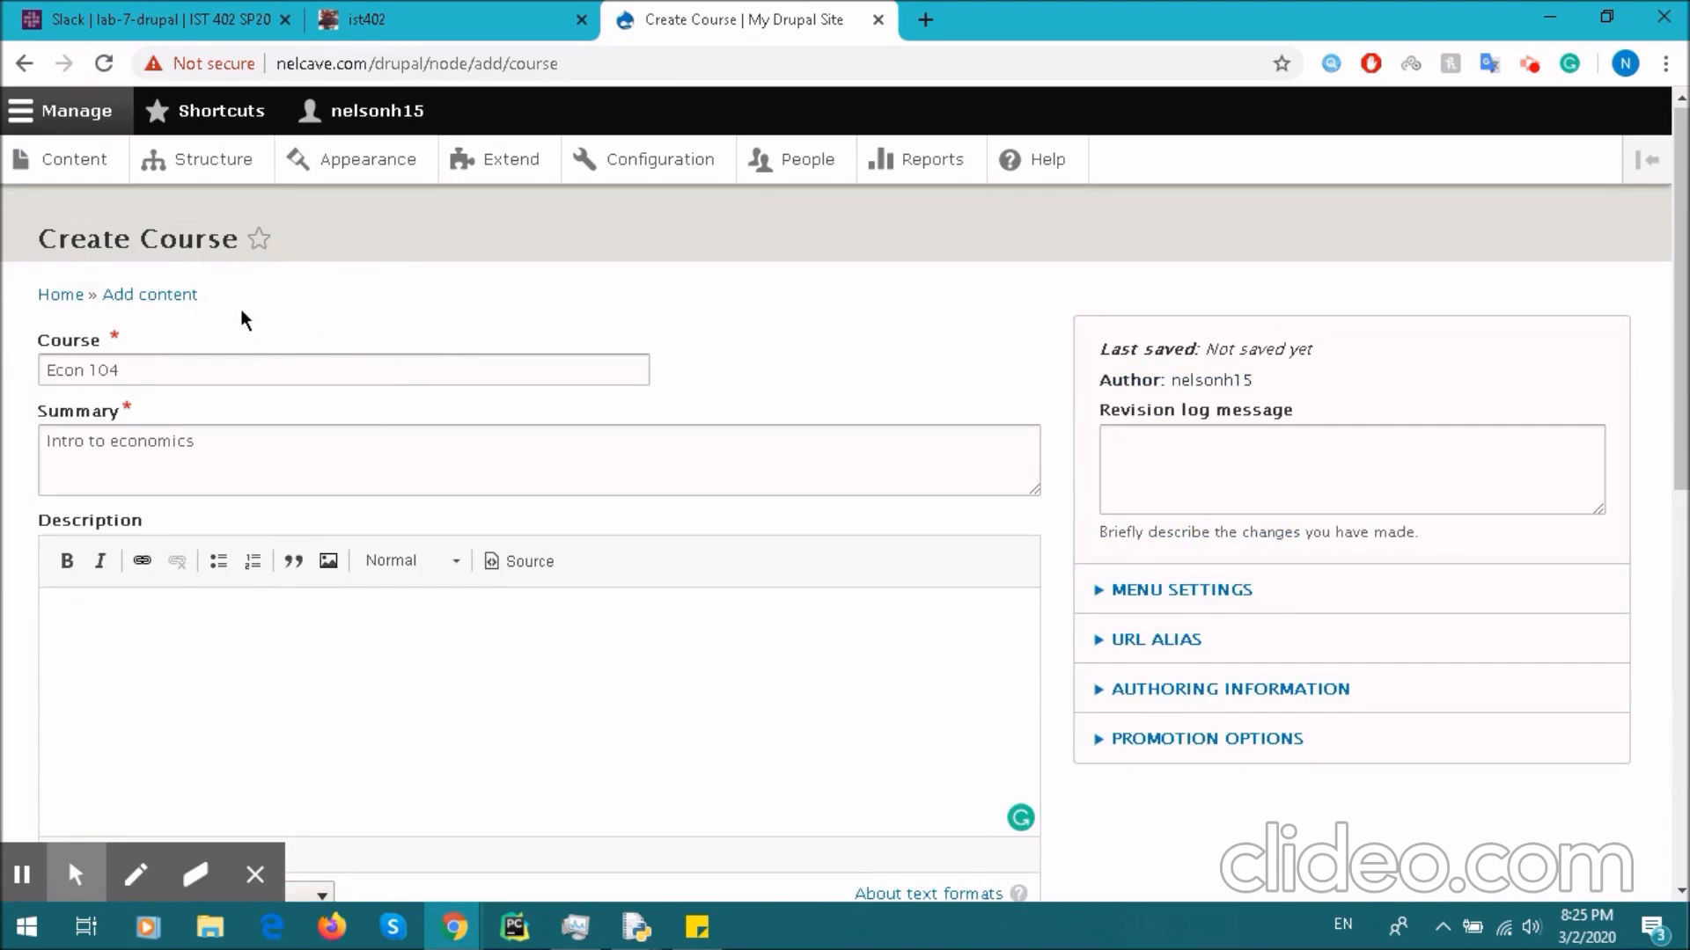
click(227, 363)
click(275, 456)
scroll(276, 457, down, 15)
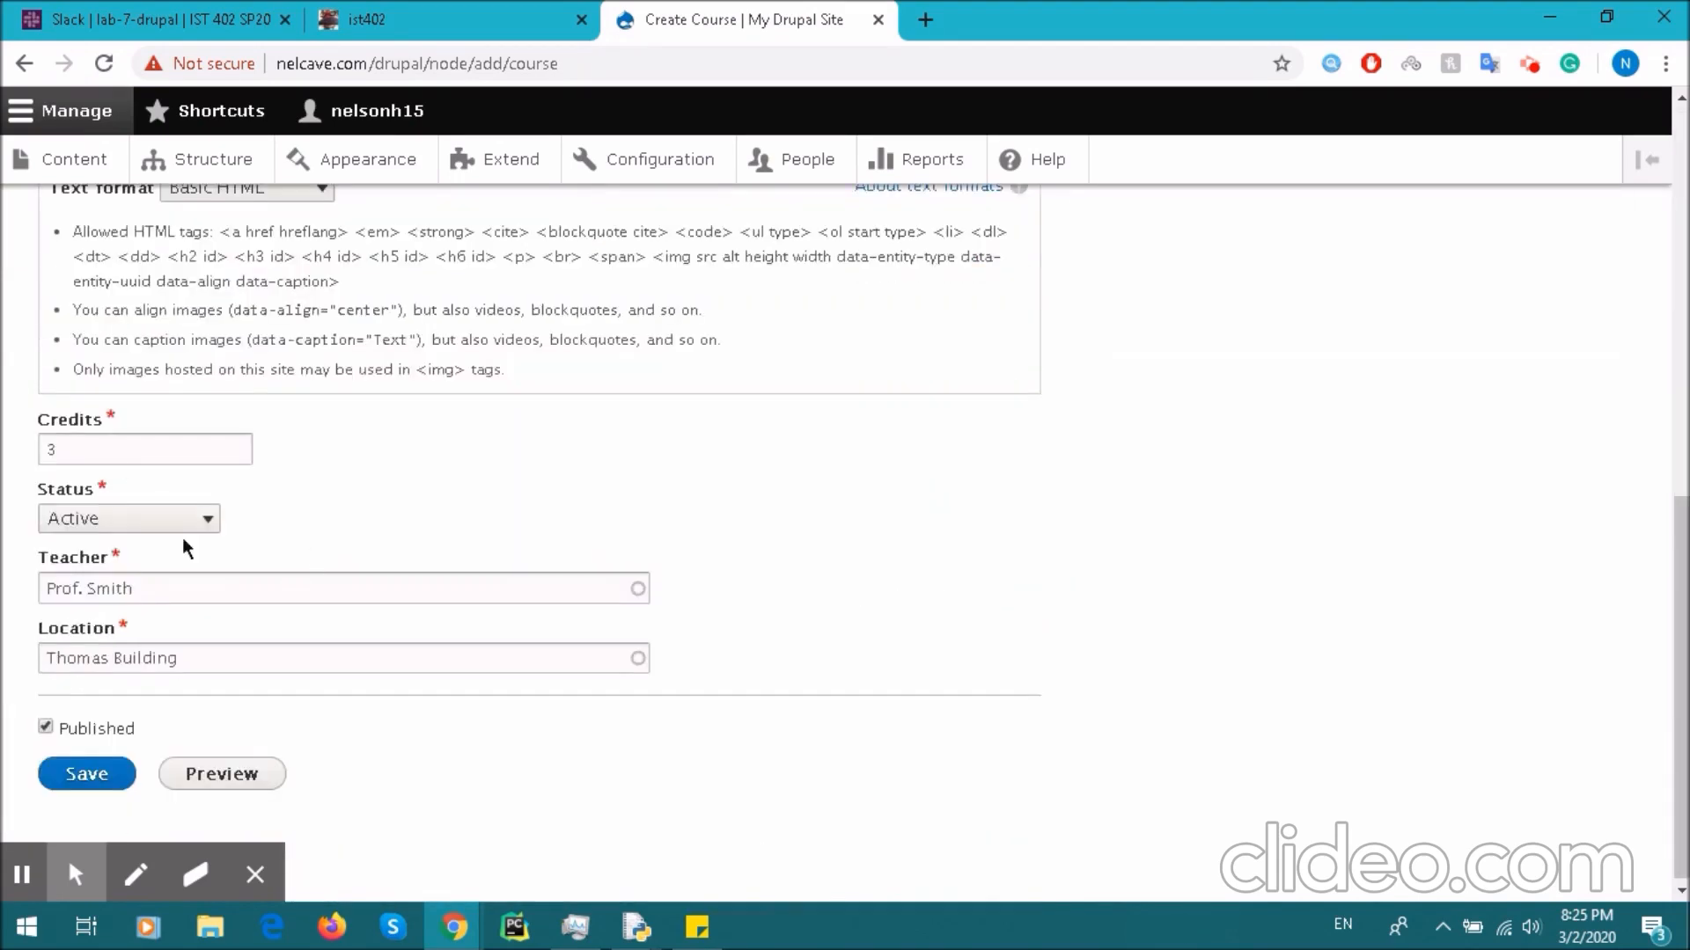
click(79, 773)
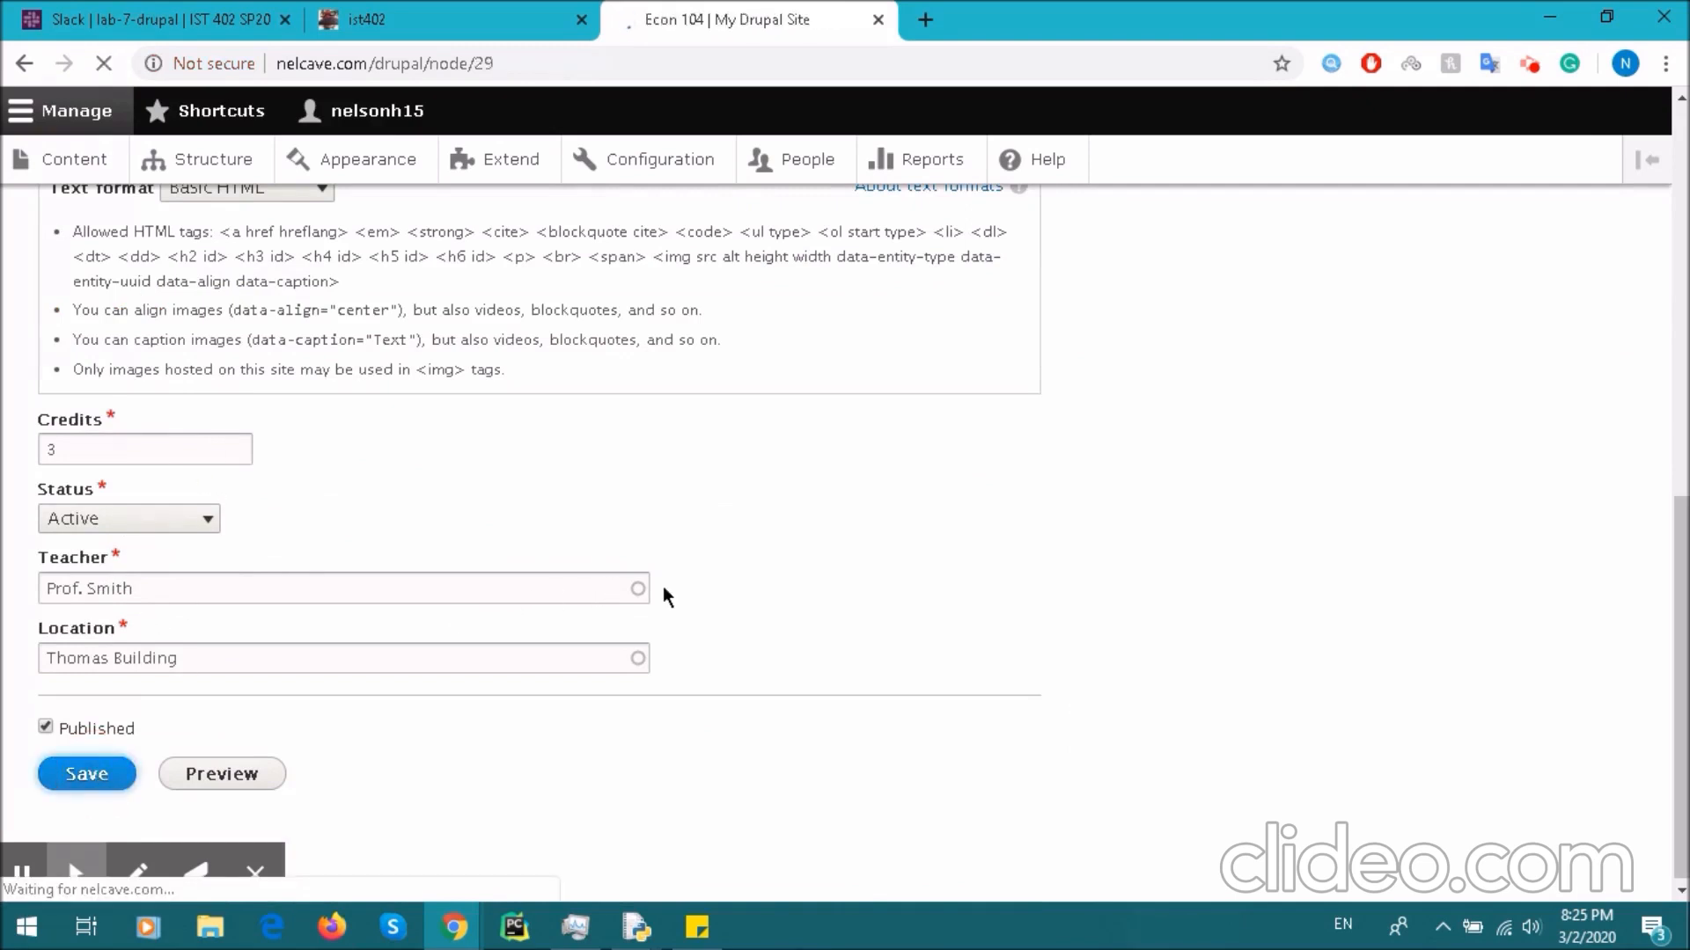
- Review the saved Econ 104 node and confirm it appears in the My Schedule table
scroll(420, 521, down, 3)
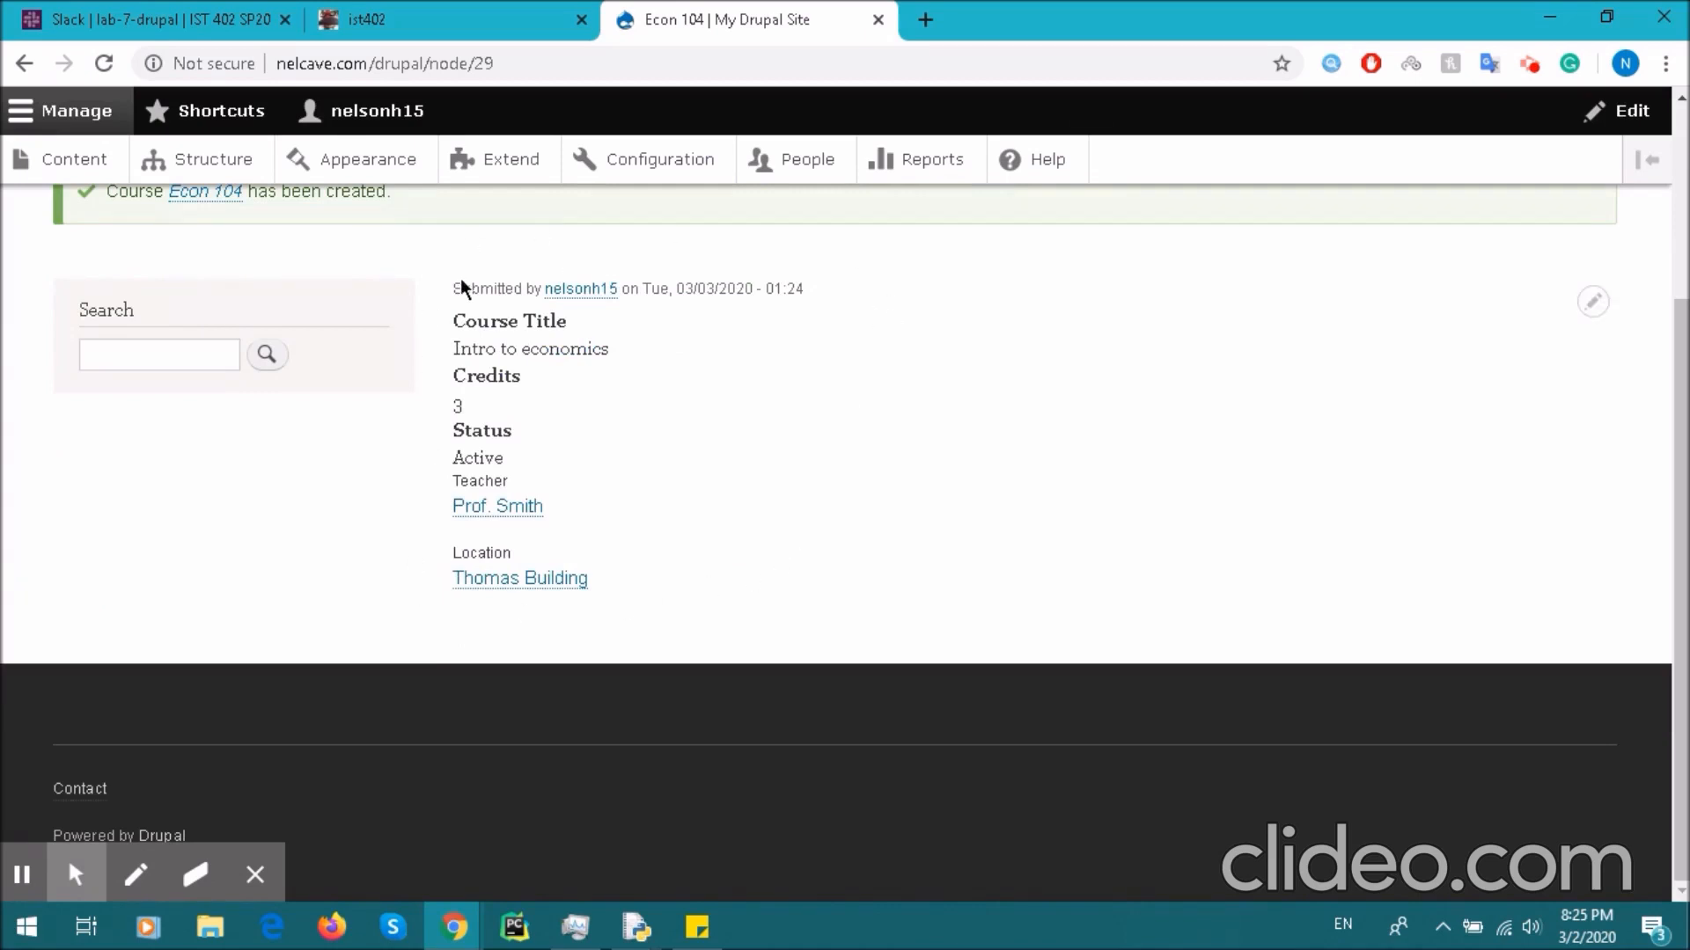
scroll(461, 278, up, 2)
drag(457, 556, 677, 562)
click(678, 562)
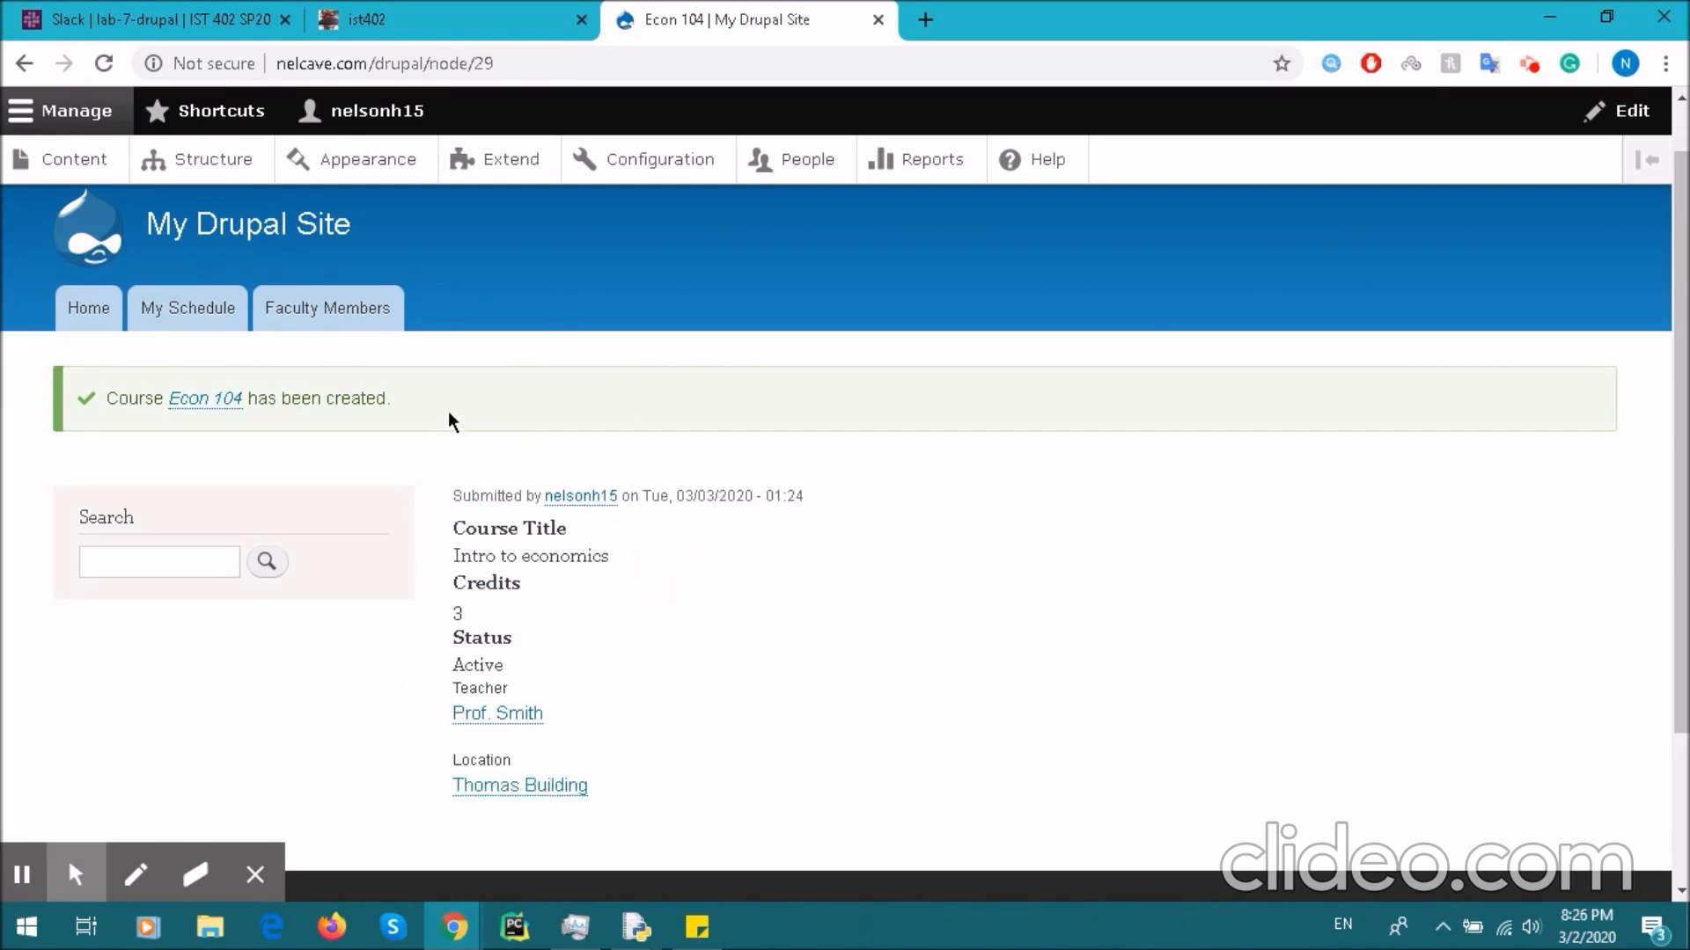
click(179, 321)
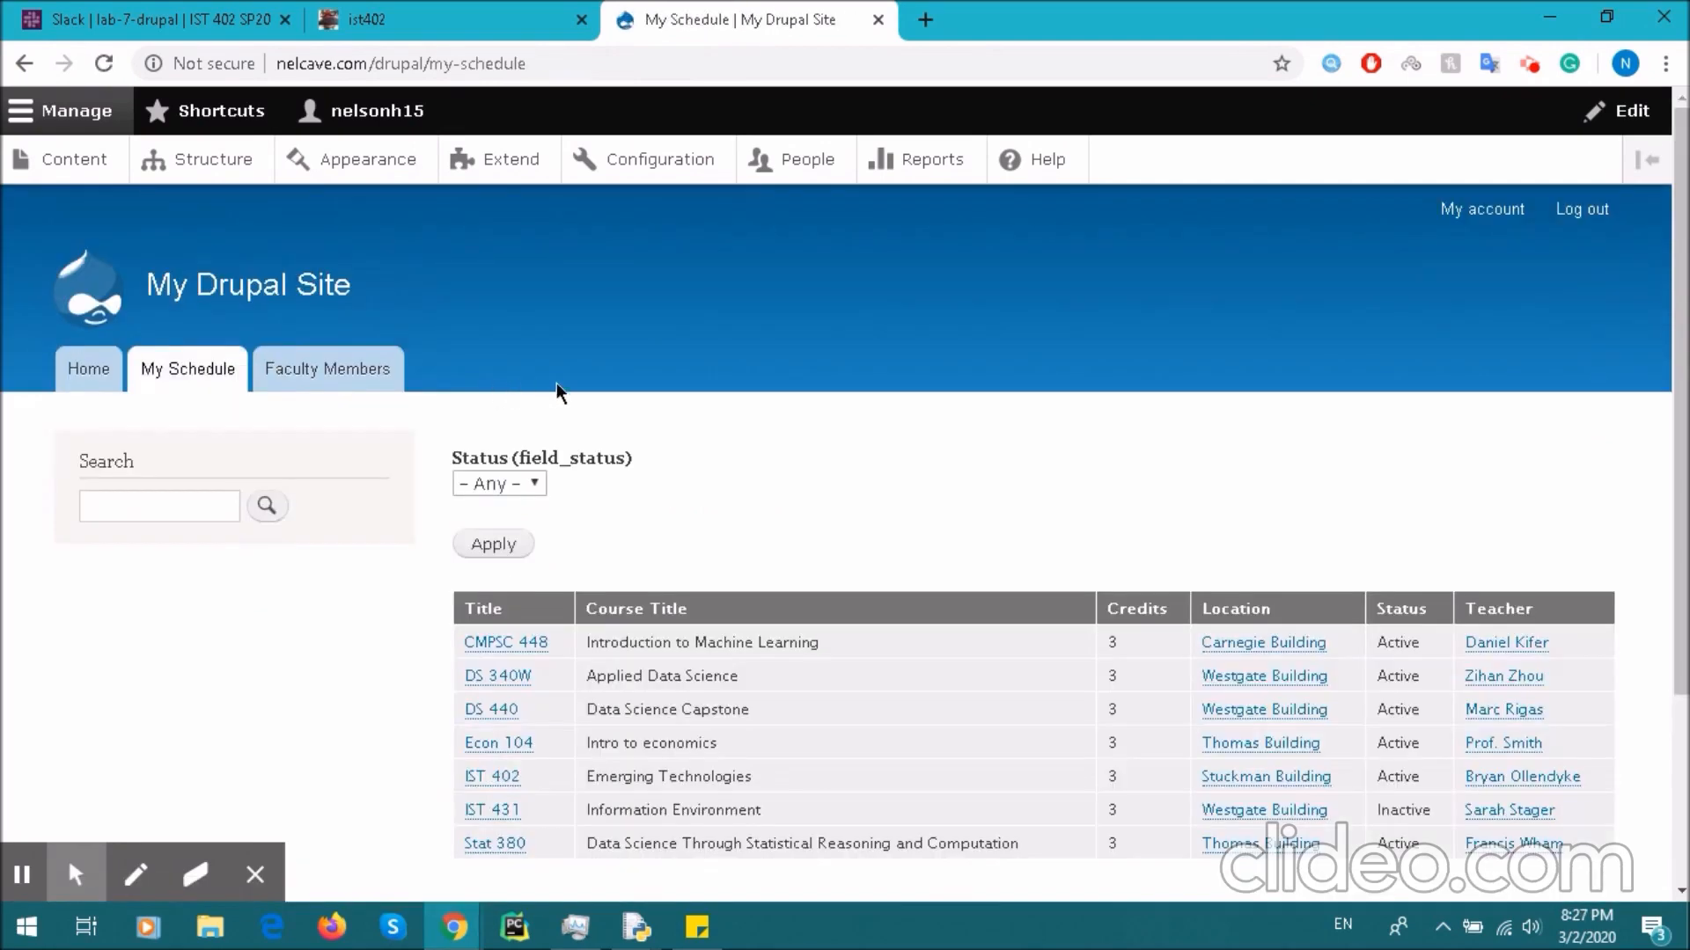
scroll(622, 500, down, 2)
drag(450, 532, 1586, 533)
click(1658, 487)
drag(1679, 488, 1679, 392)
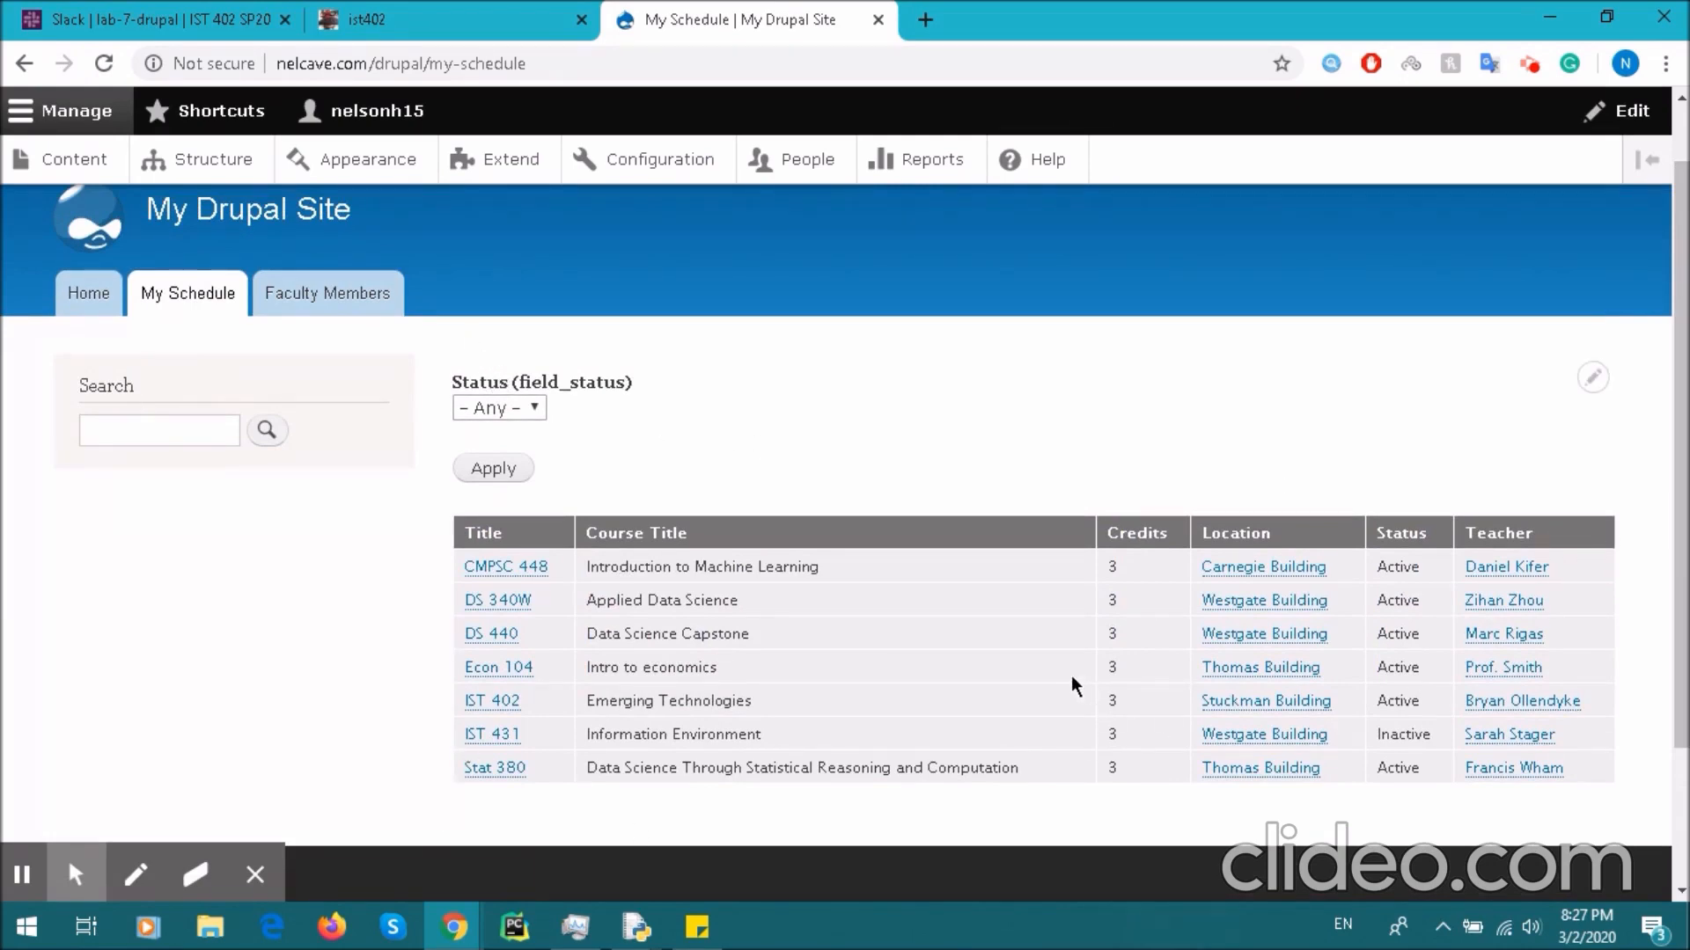
- Visit the Content list, return to My Schedule, then bring up the Slack diagram
click(75, 164)
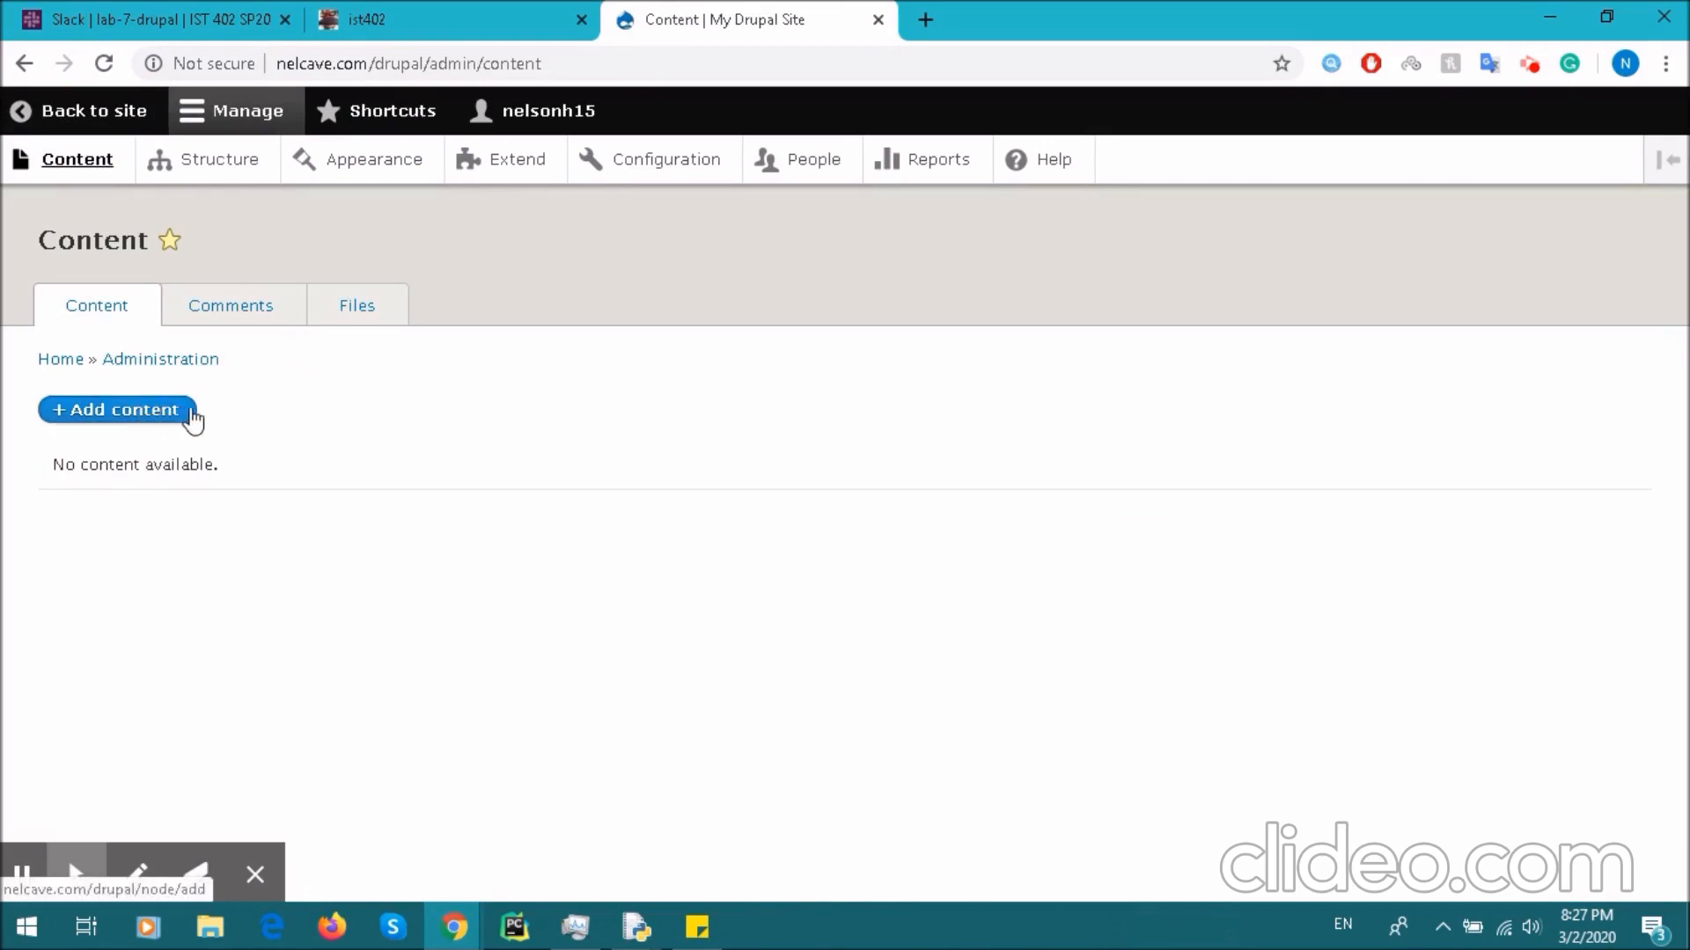
click(94, 111)
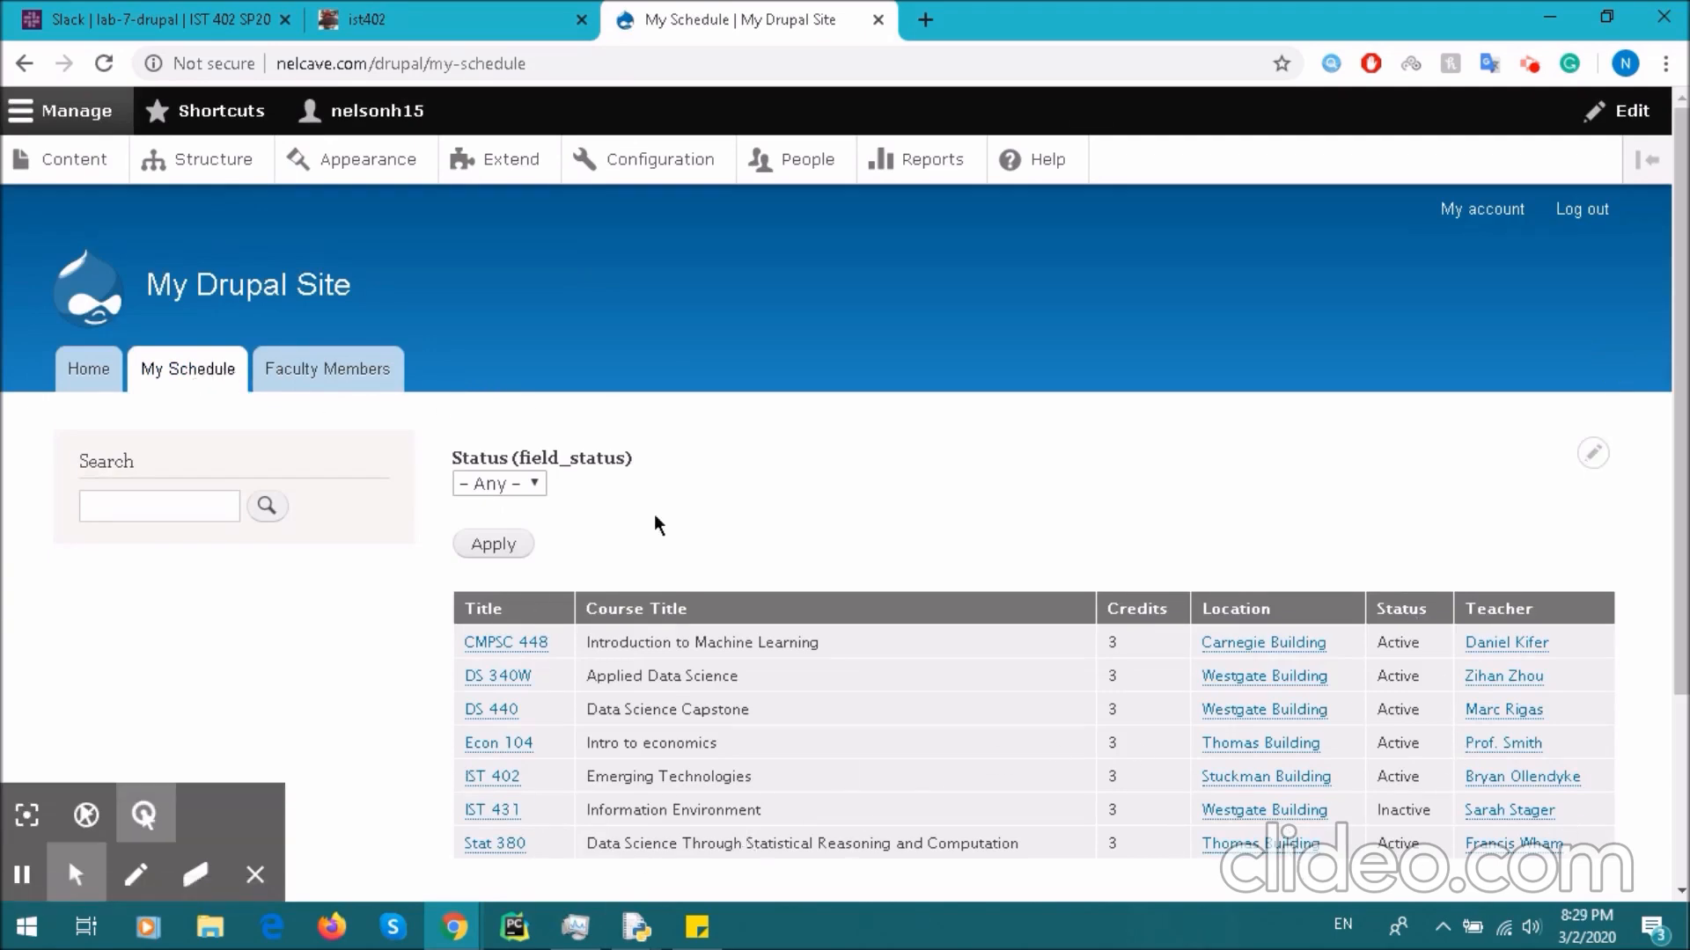
click(205, 18)
drag(834, 438, 866, 517)
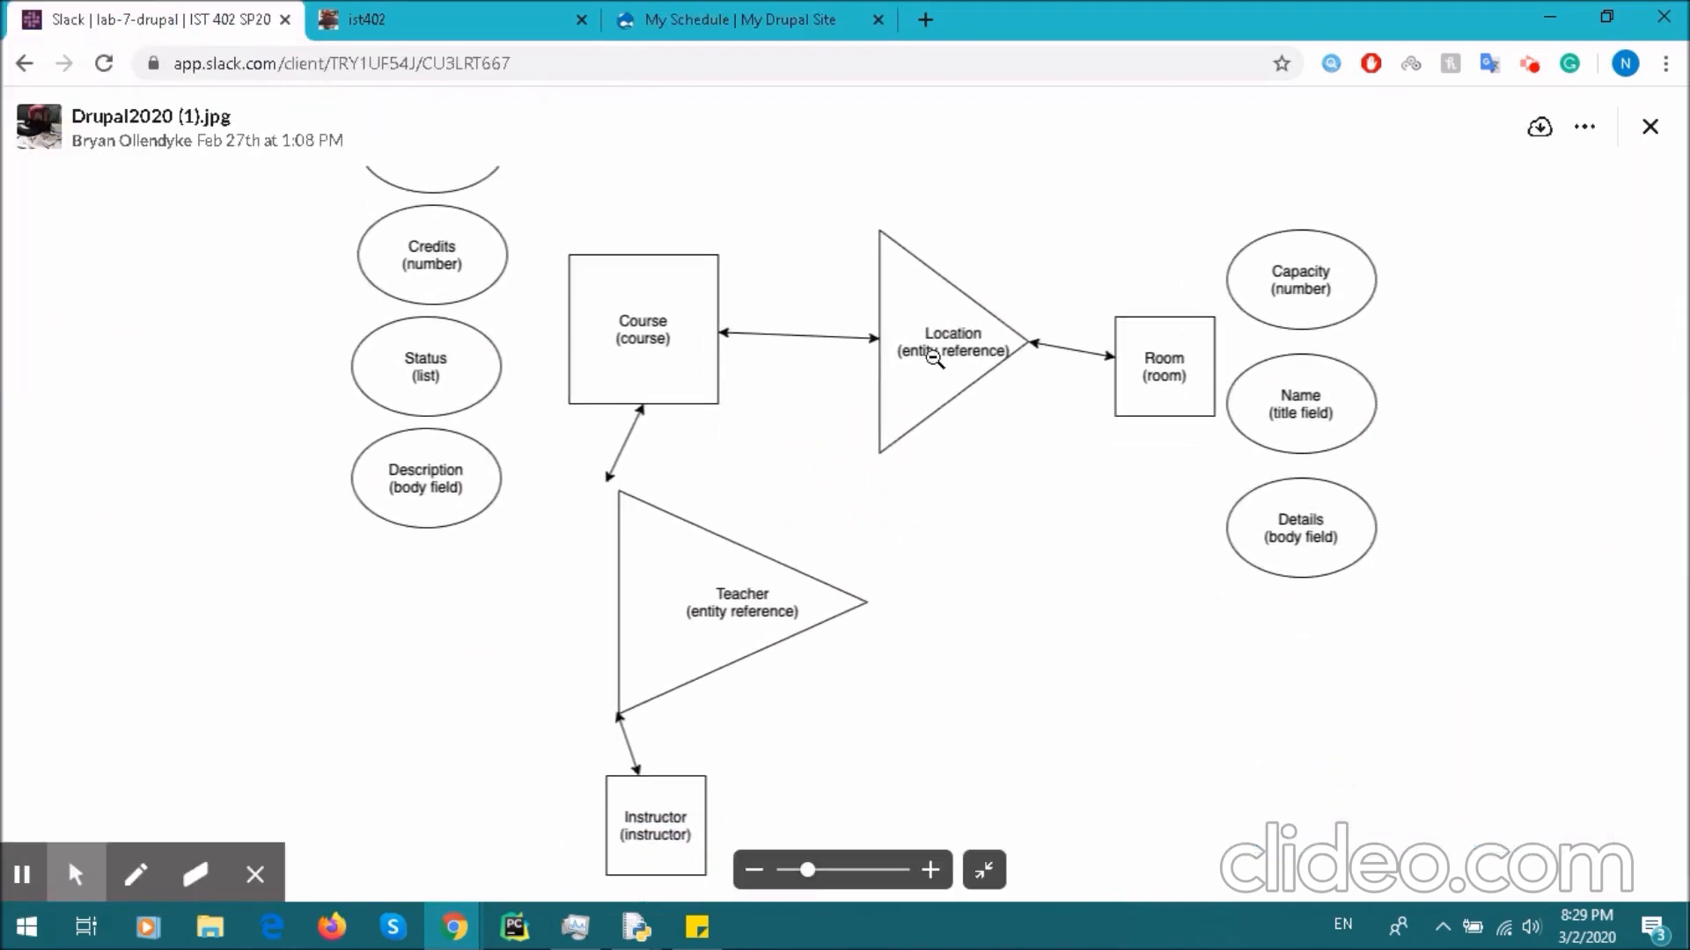
- Pan the Drupal2020 diagram to view the Course fields, then return to the Drupal site
drag(860, 433, 815, 572)
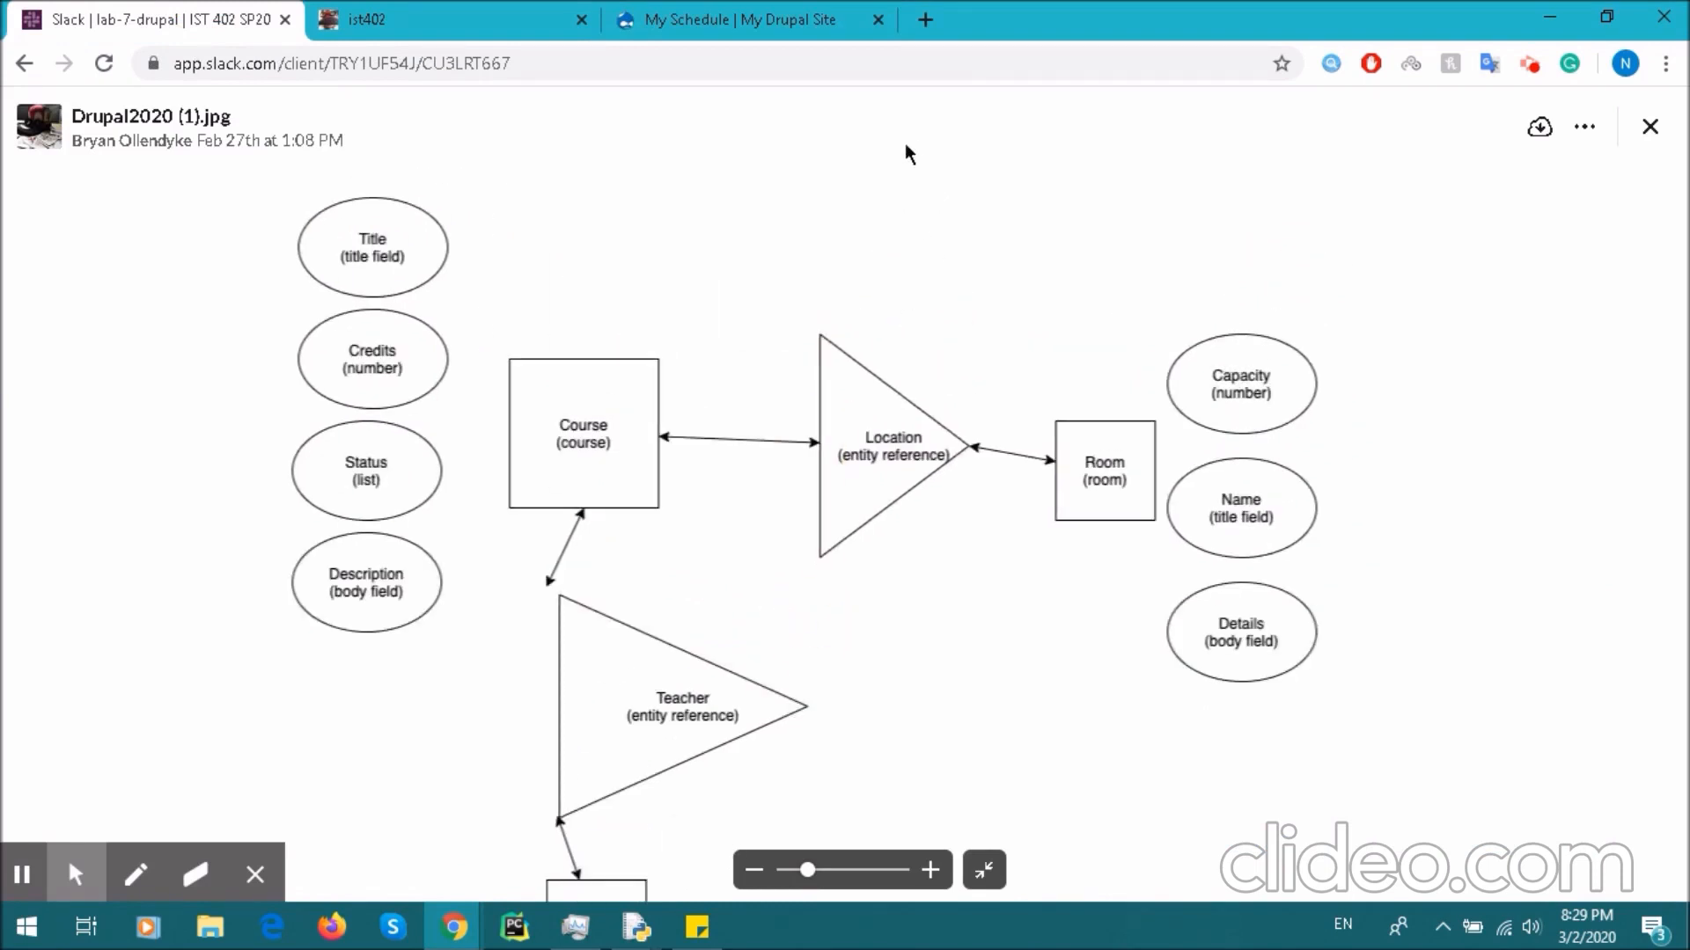
mouse_move(938, 521)
mouse_down()
mouse_move(938, 392)
mouse_move(926, 537)
mouse_up()
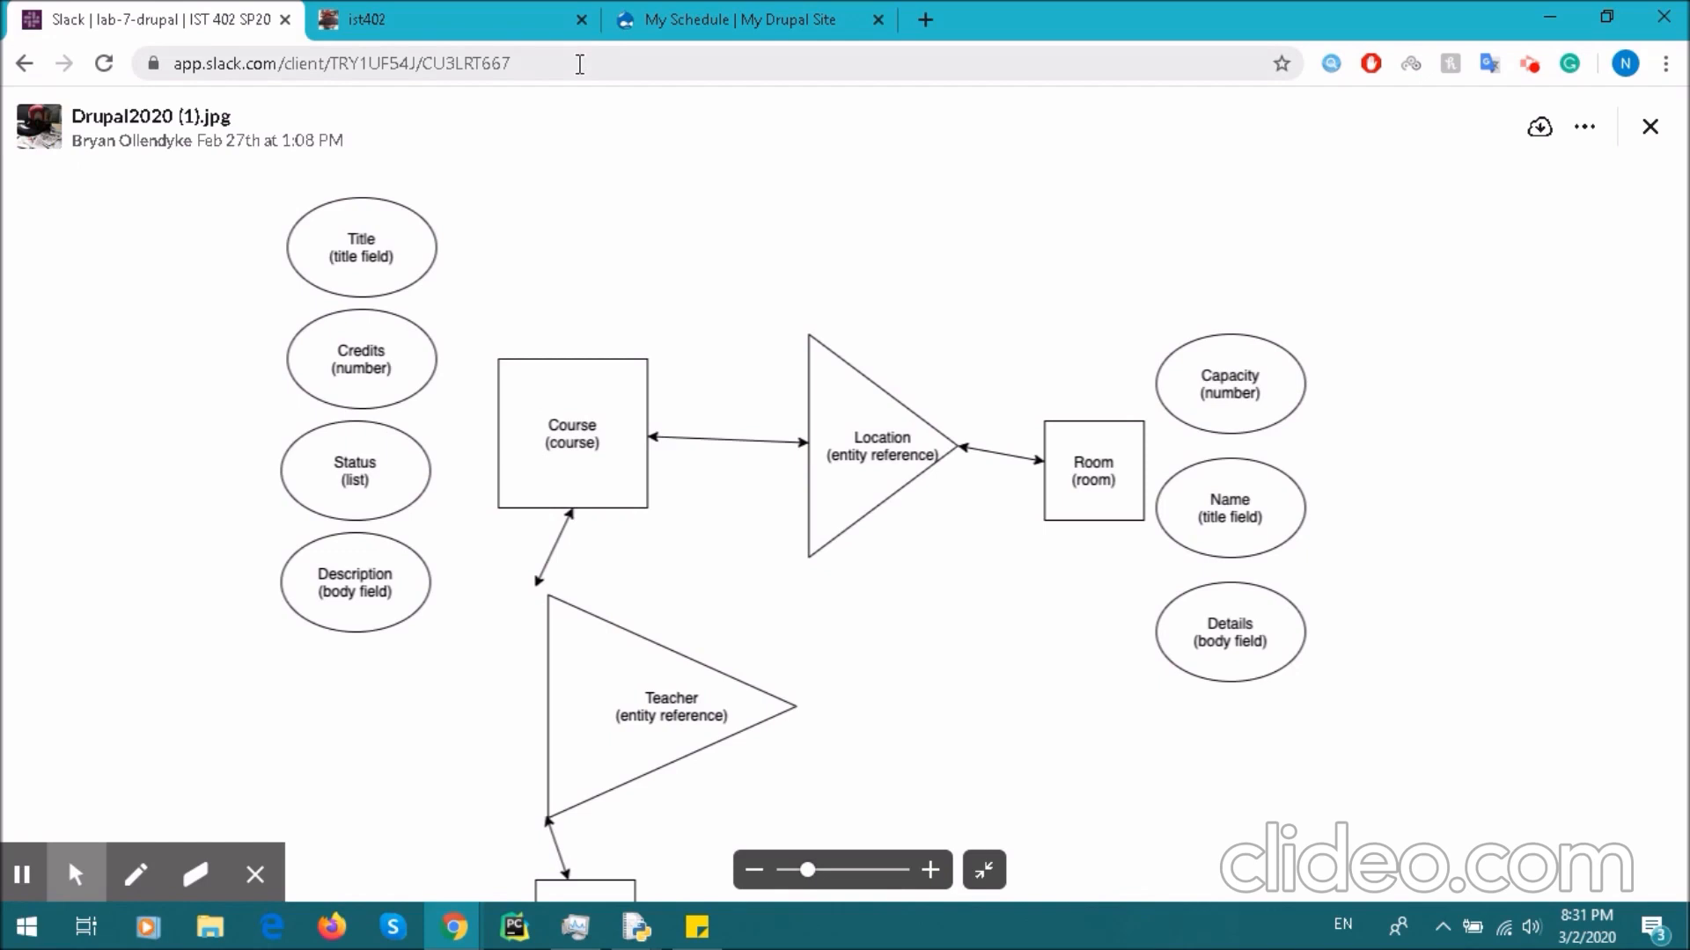
click(747, 18)
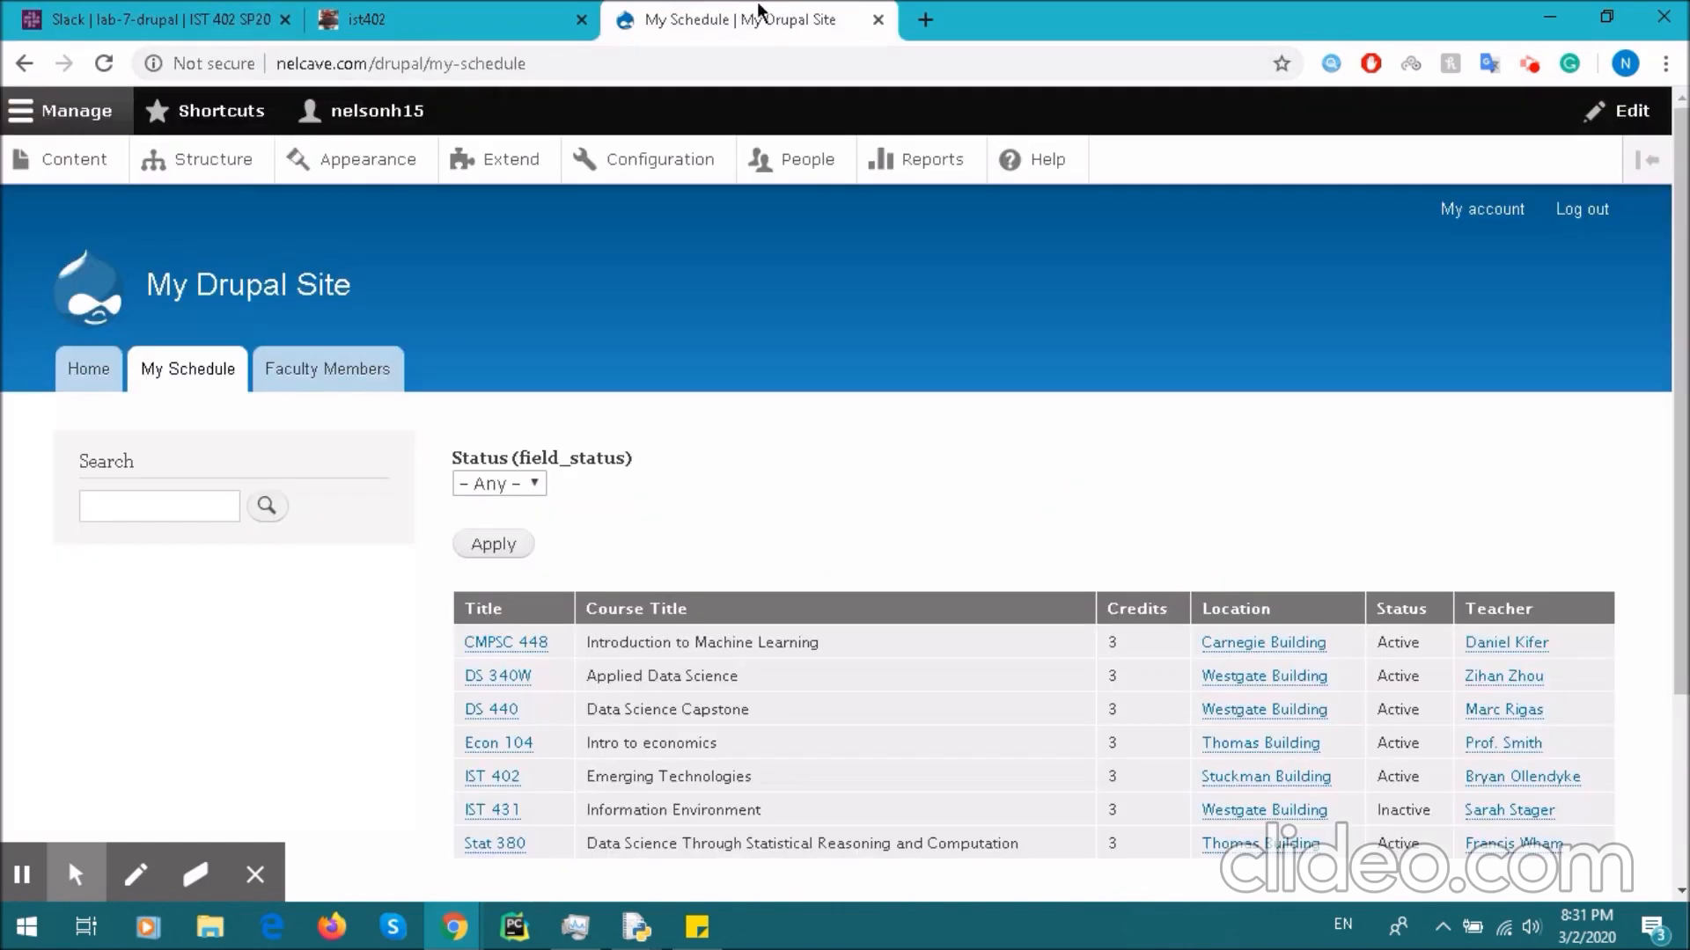
- Add a content type named Student with title label Student, saving to manage its fields
click(233, 161)
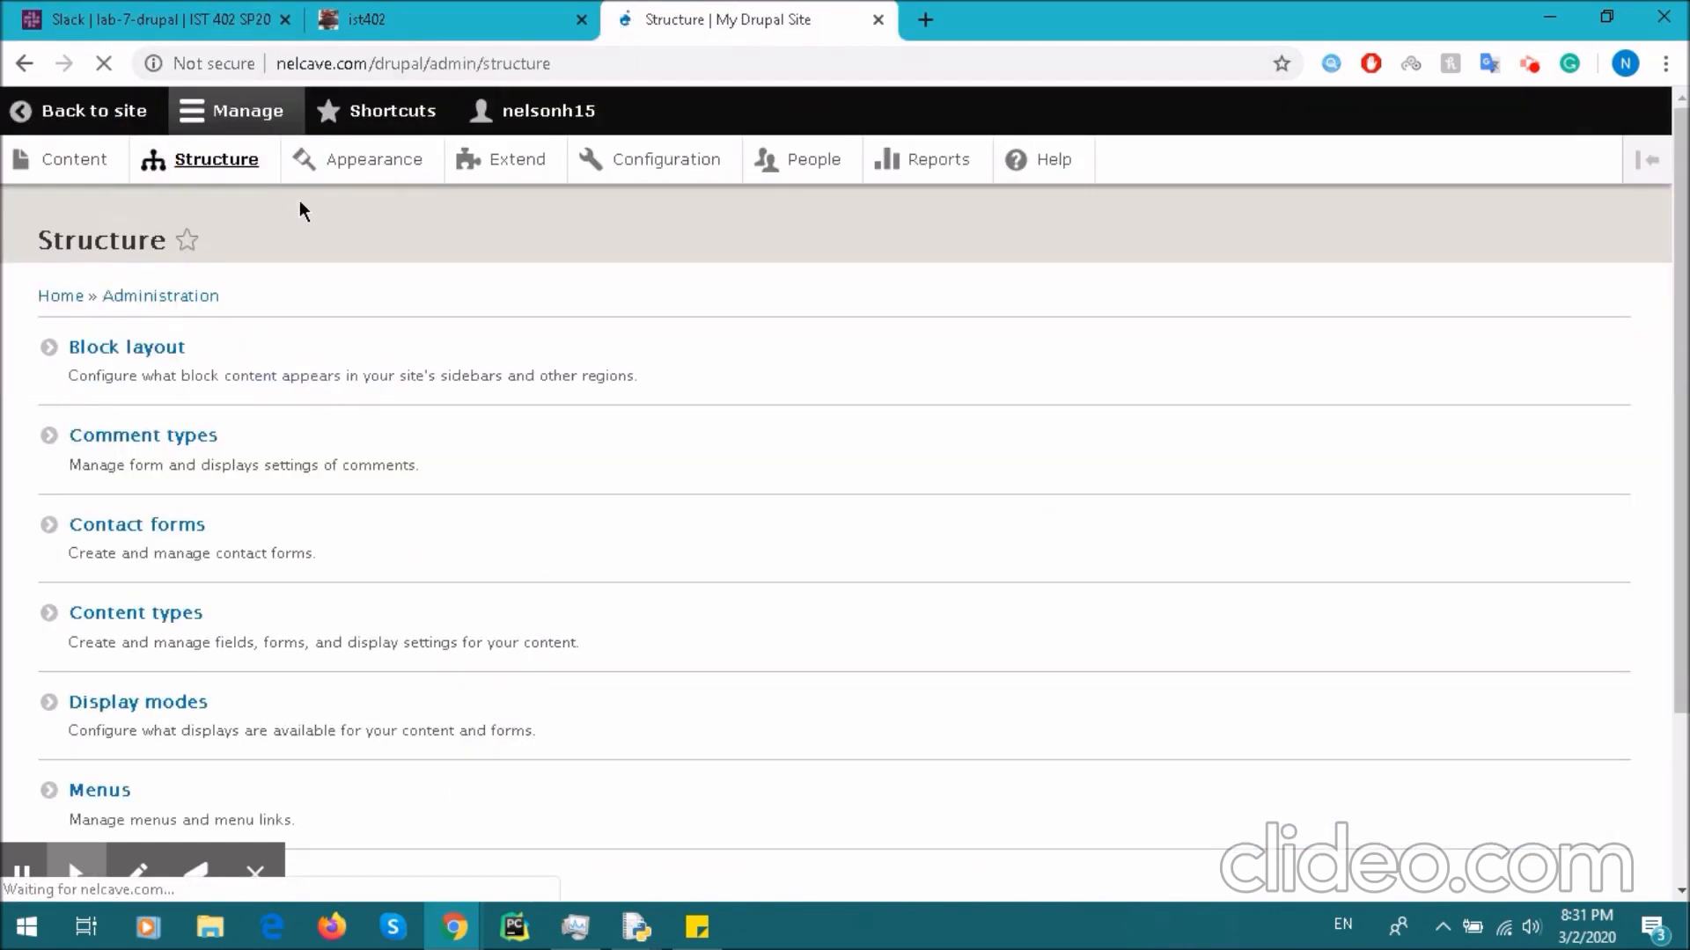
click(160, 613)
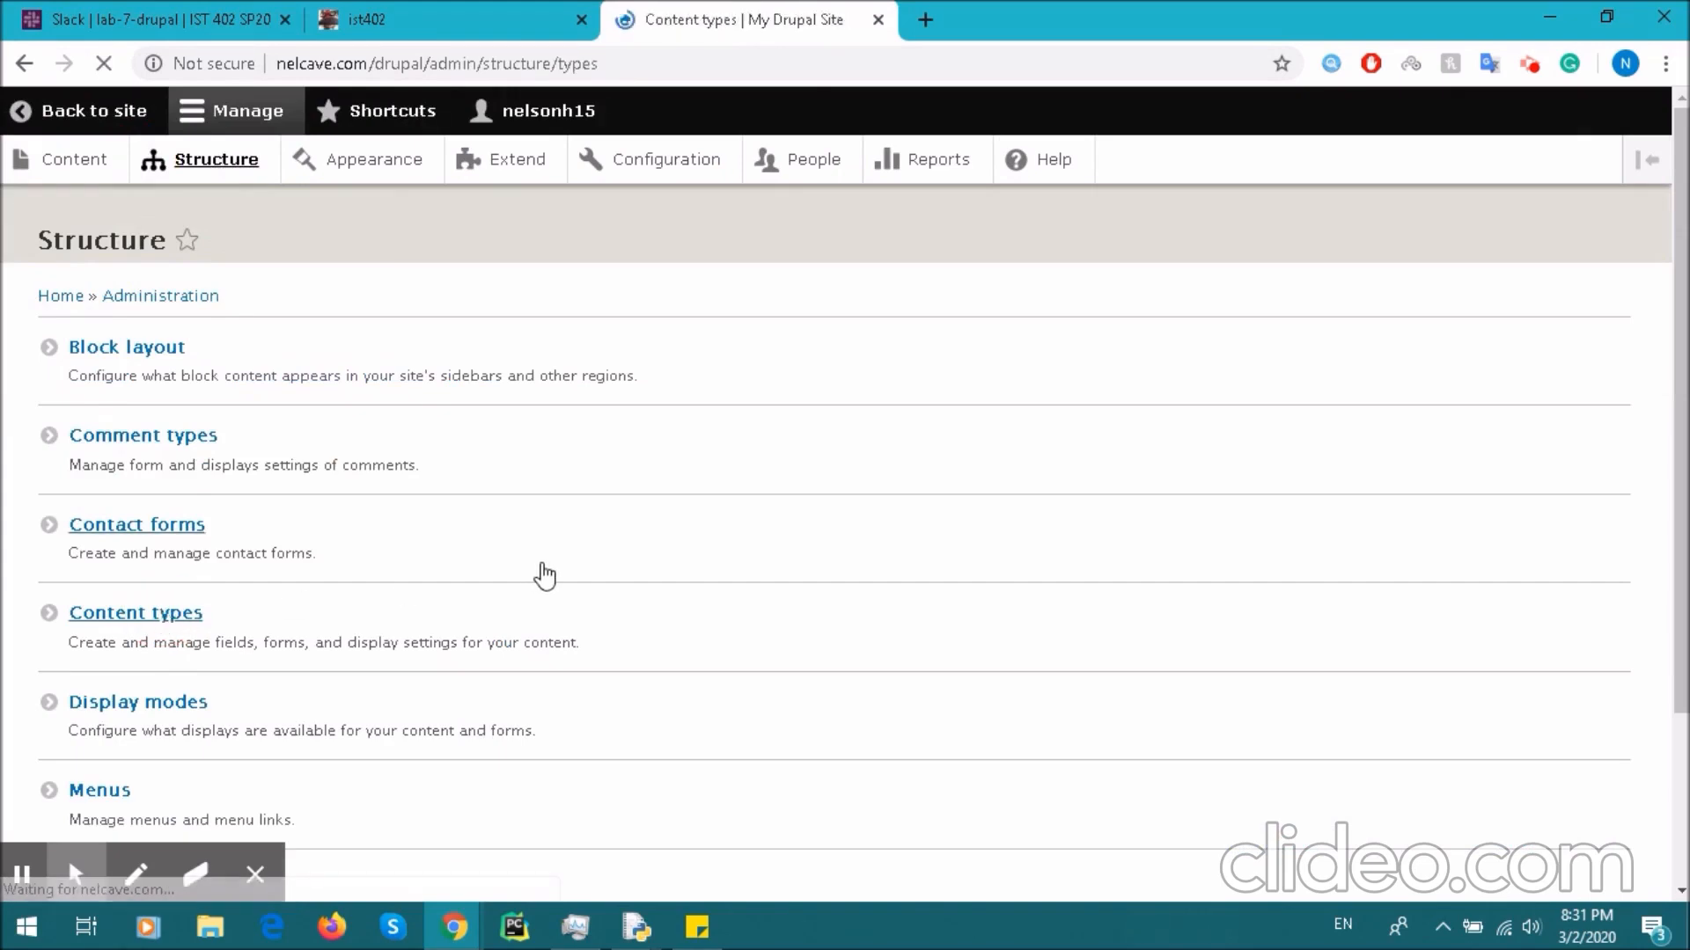
click(113, 352)
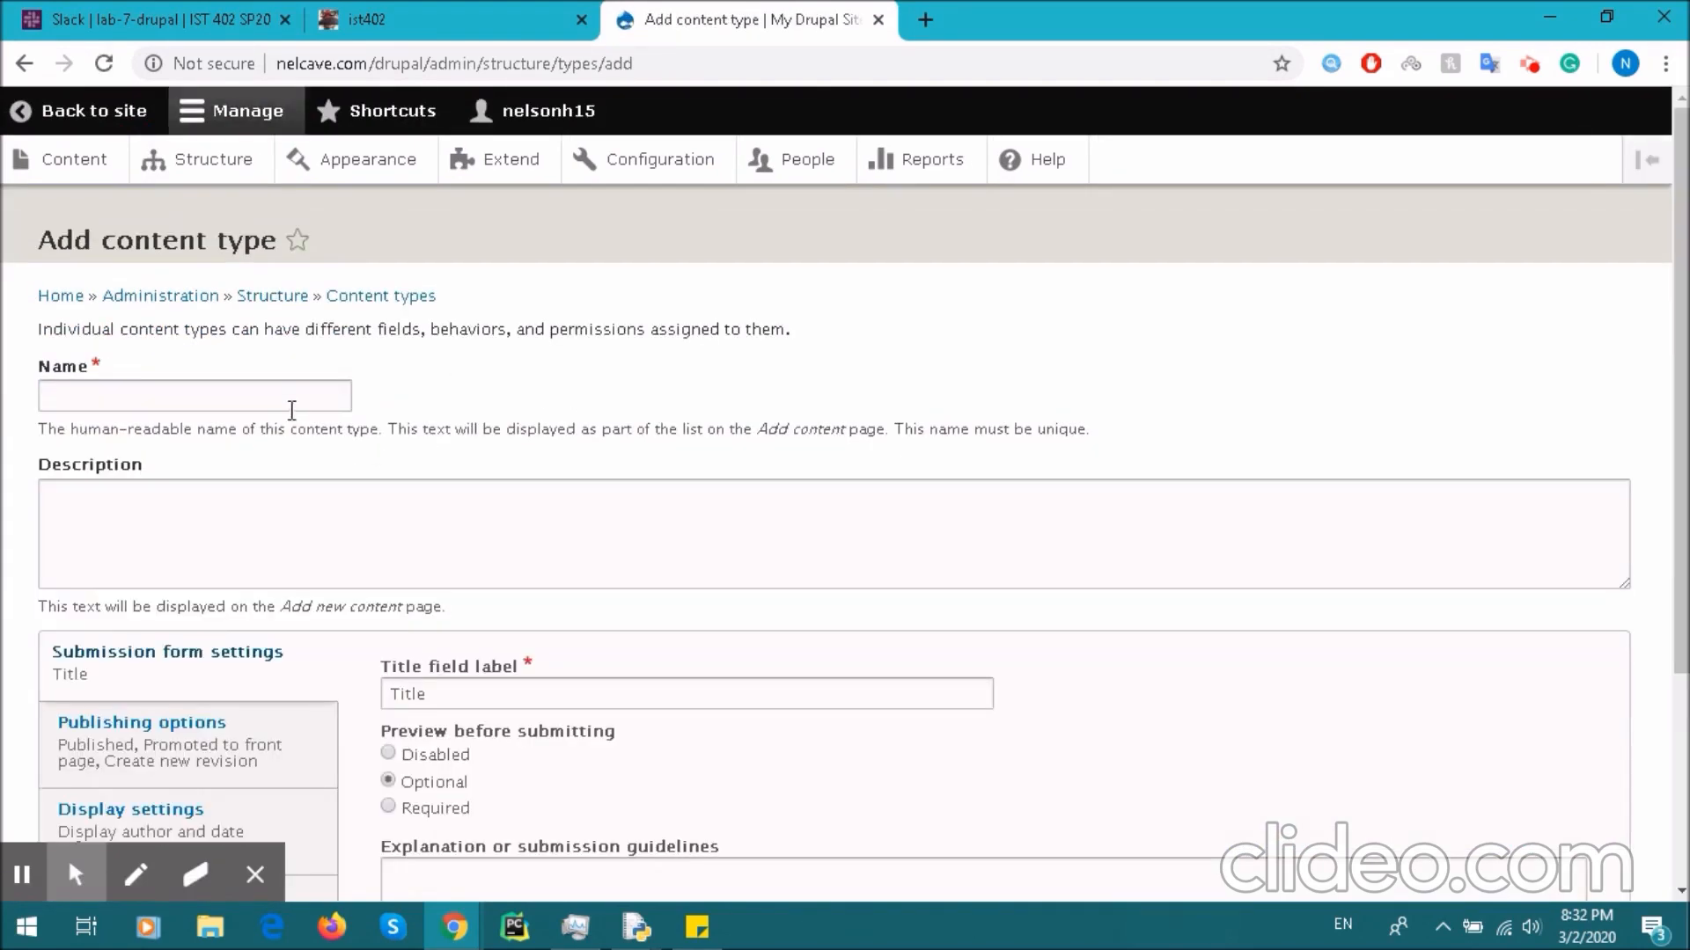
click(296, 403)
text(Student)
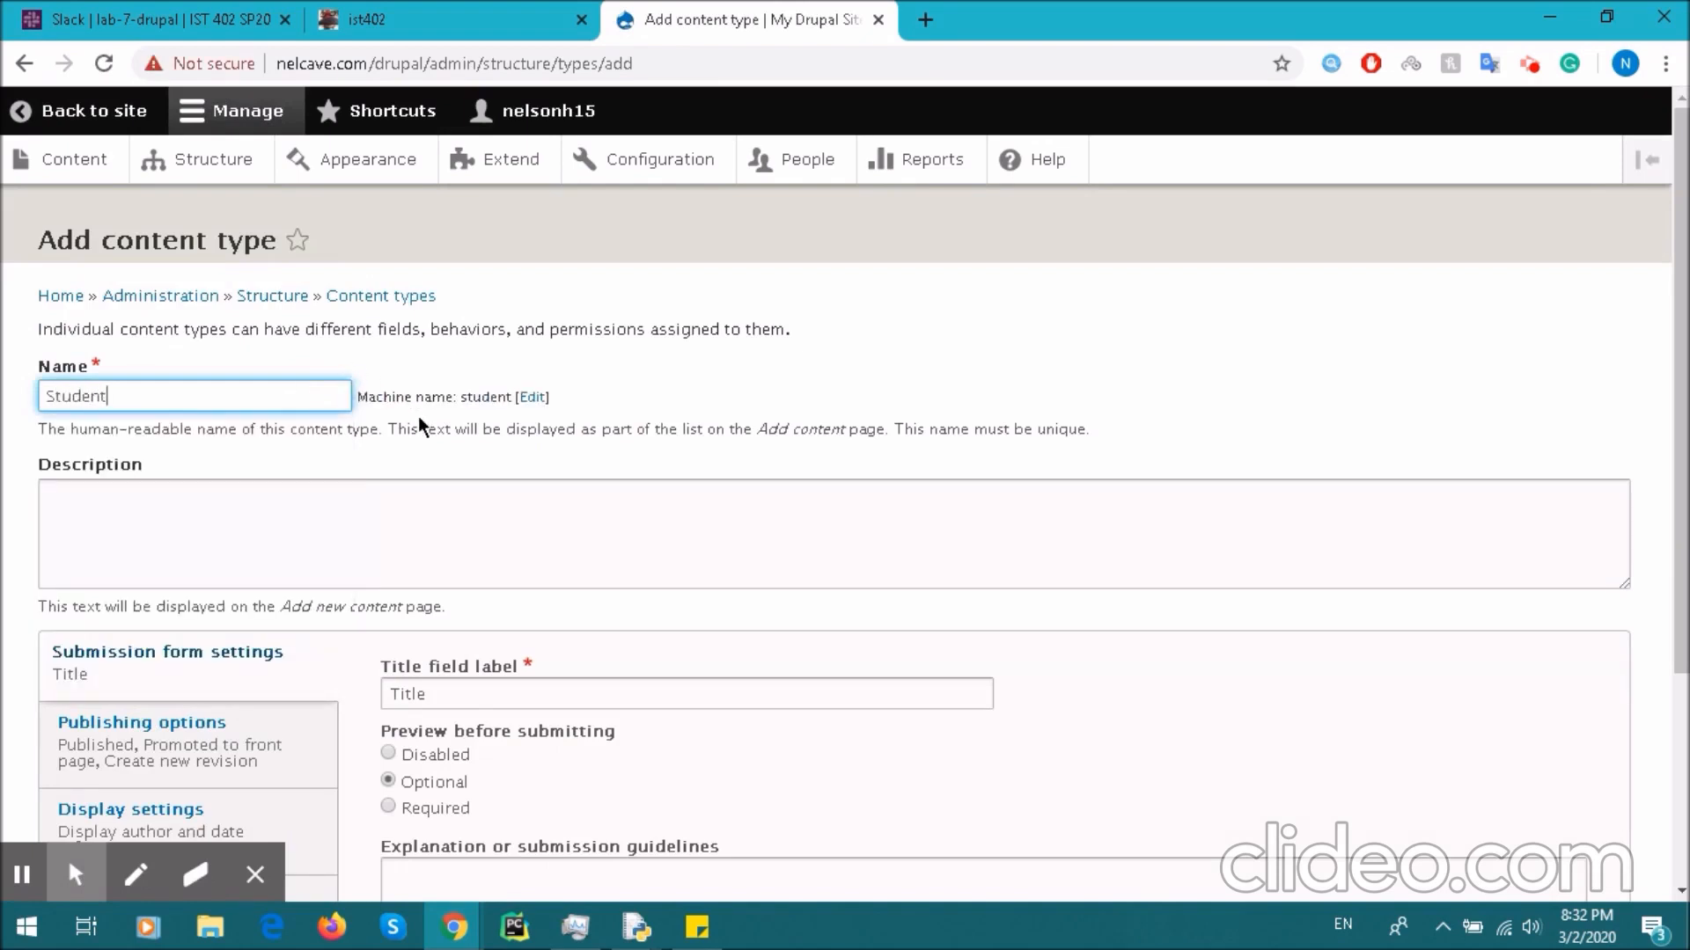
scroll(419, 415, down, 3)
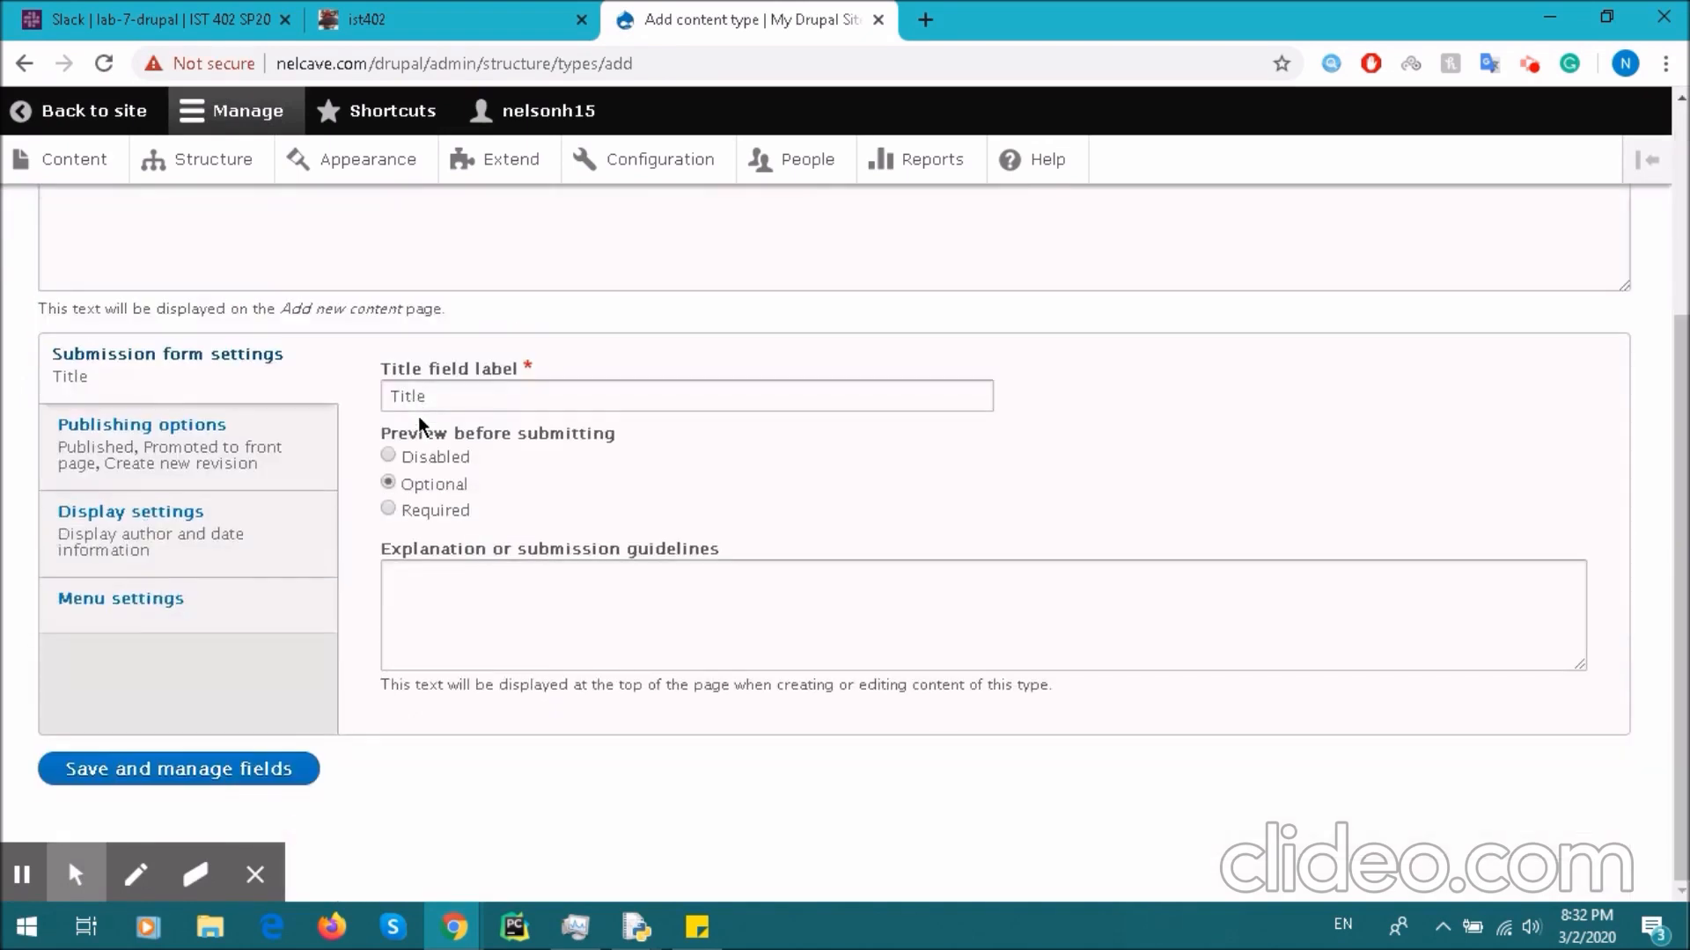
double_click(472, 392)
text(Student)
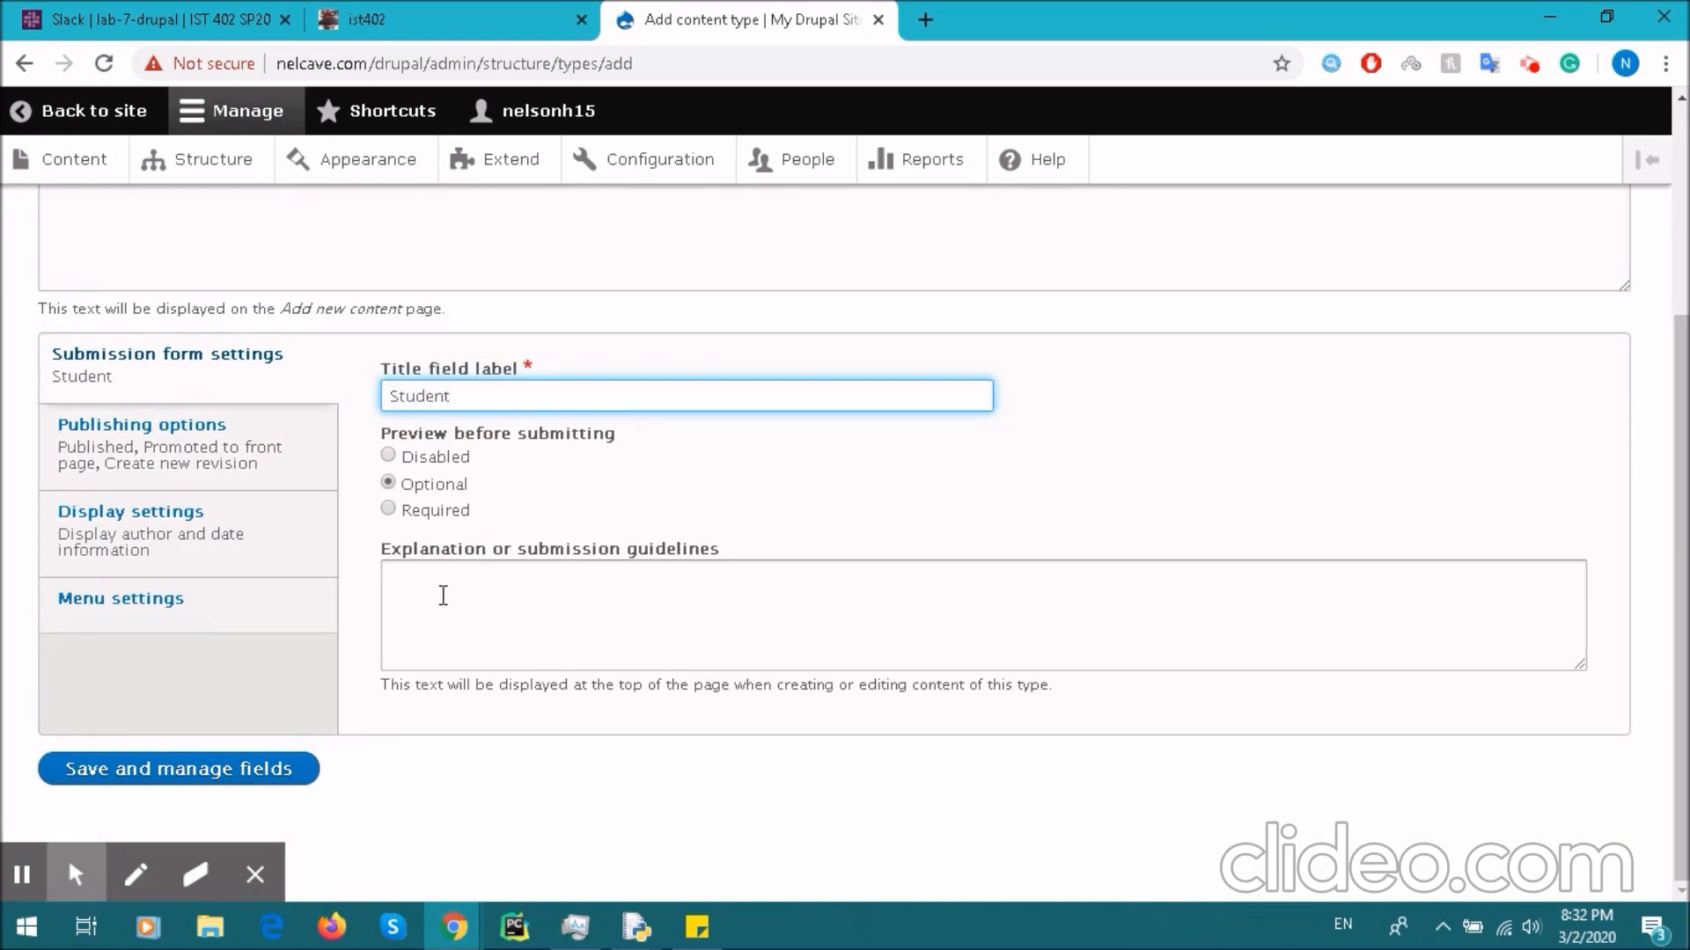
click(259, 770)
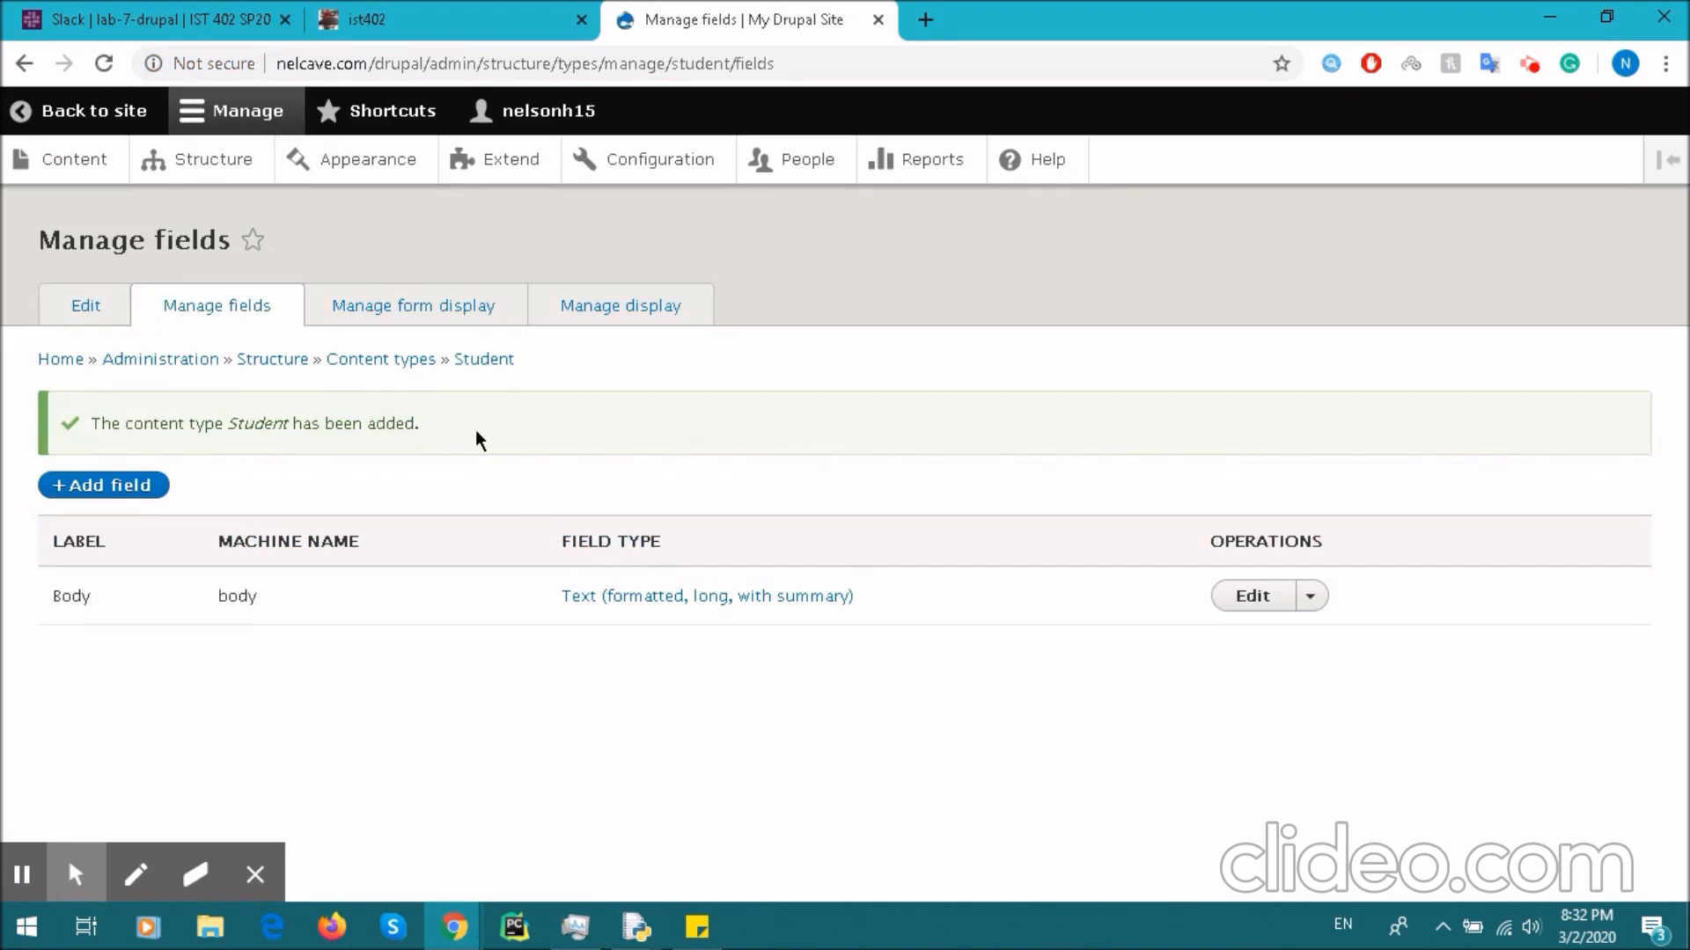
- Add a Text (formatted) field labelled Name to the Student content type
click(154, 484)
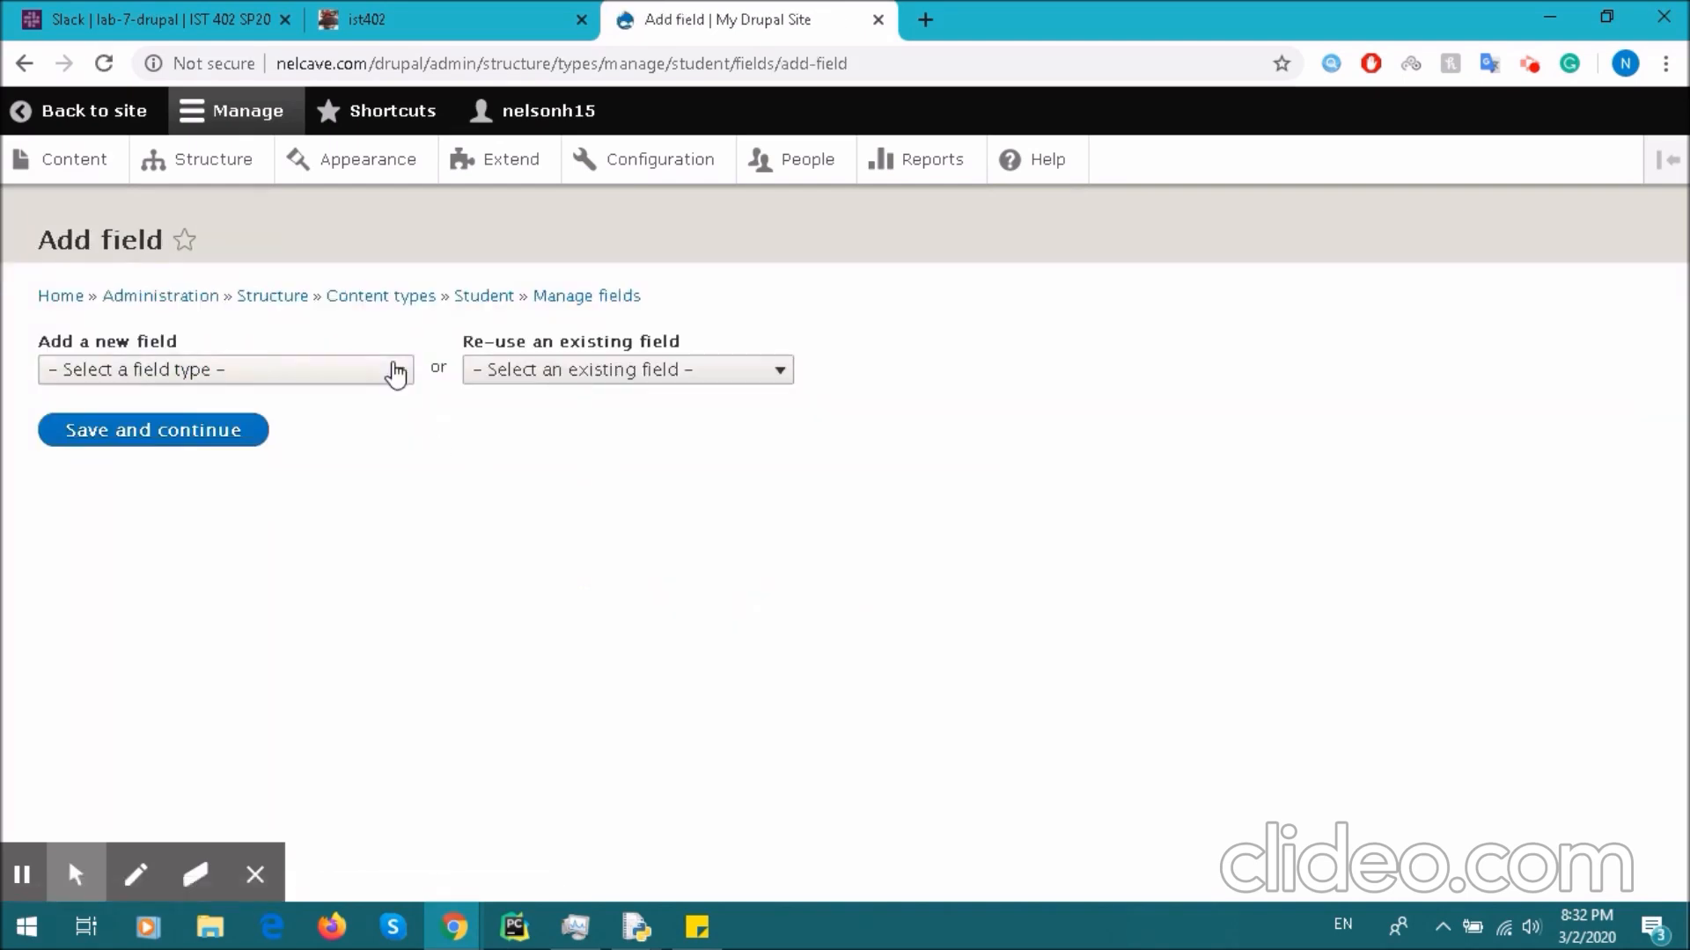
click(392, 370)
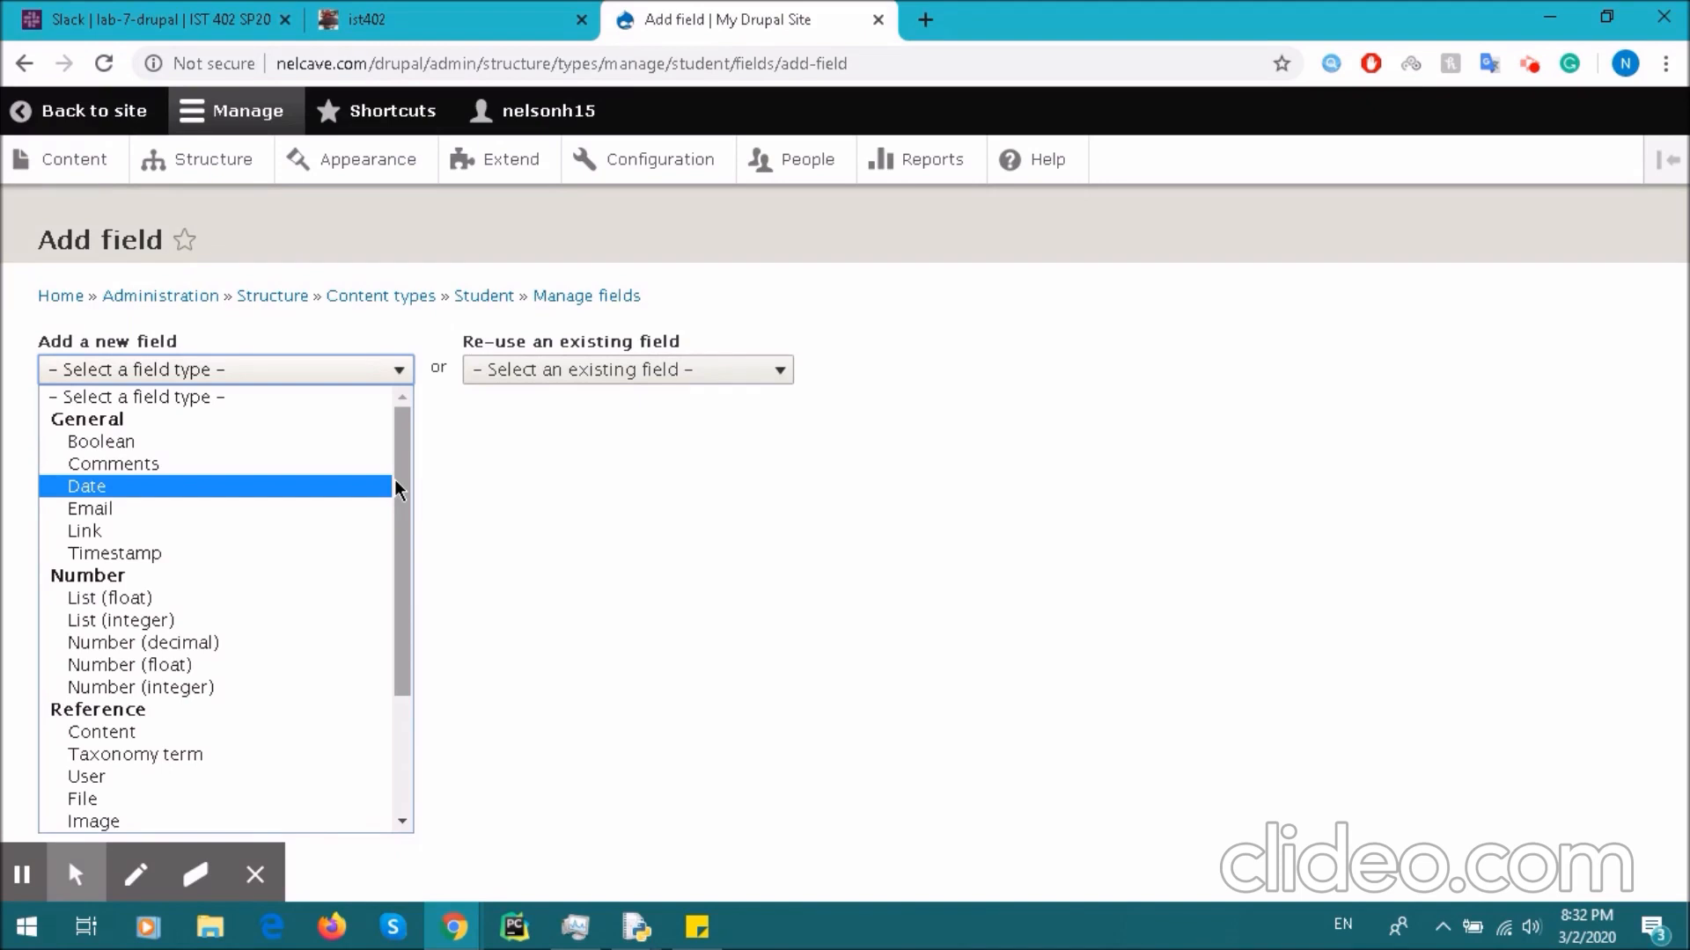
scroll(360, 568, down, 2)
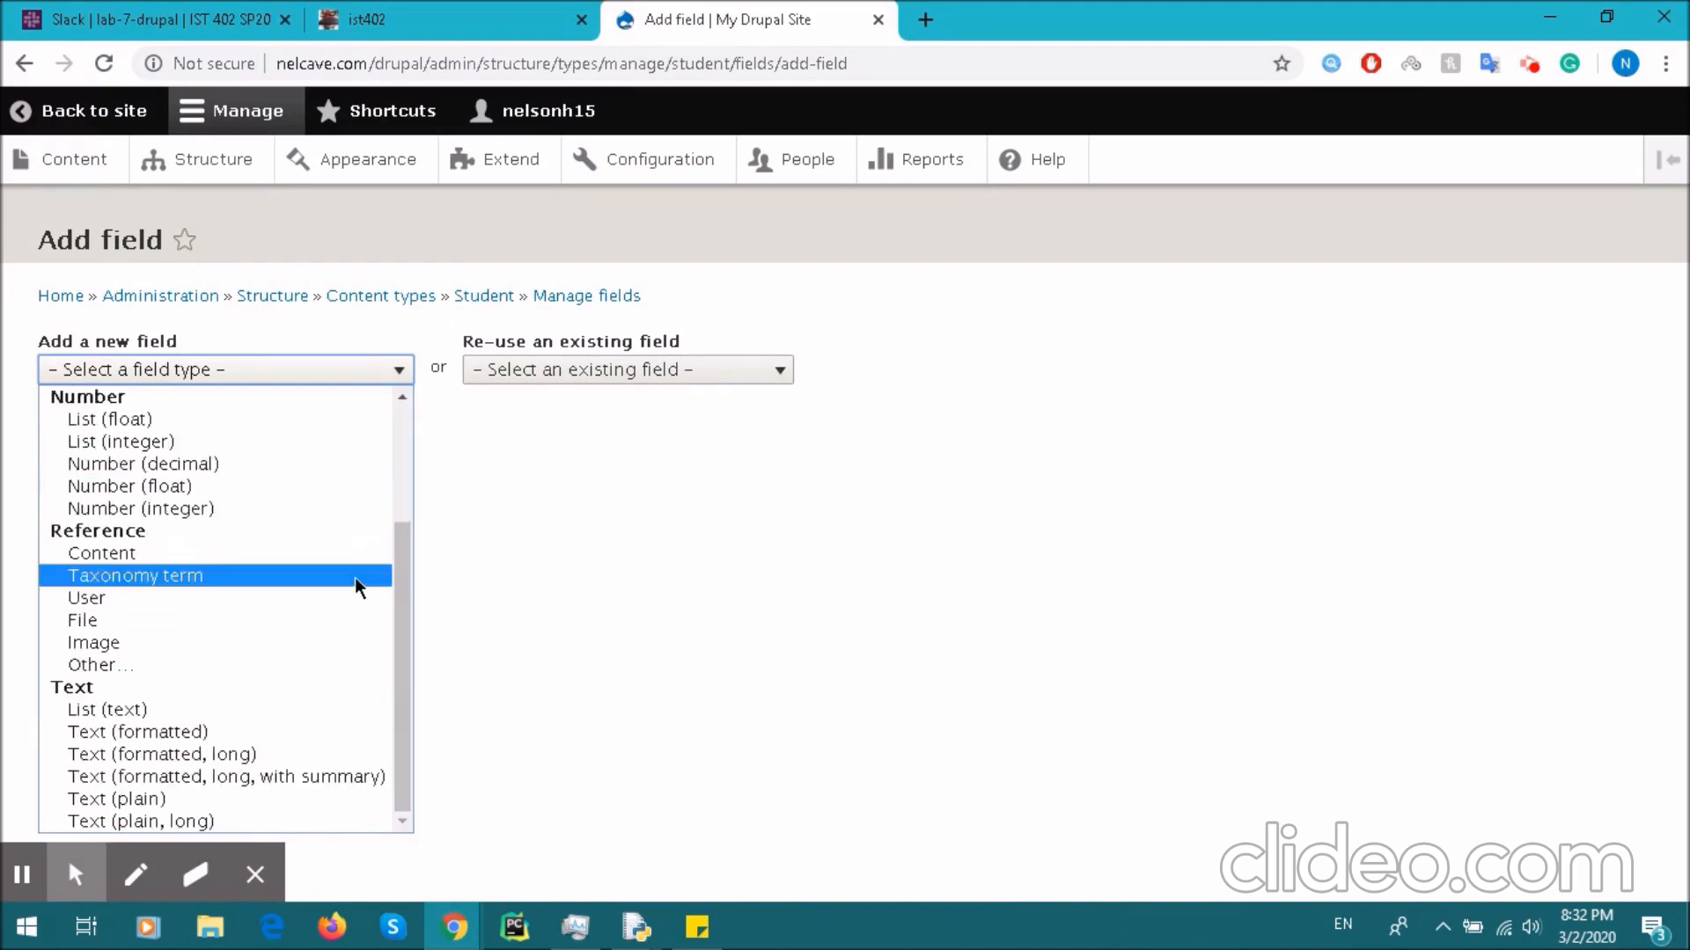
click(275, 734)
click(157, 451)
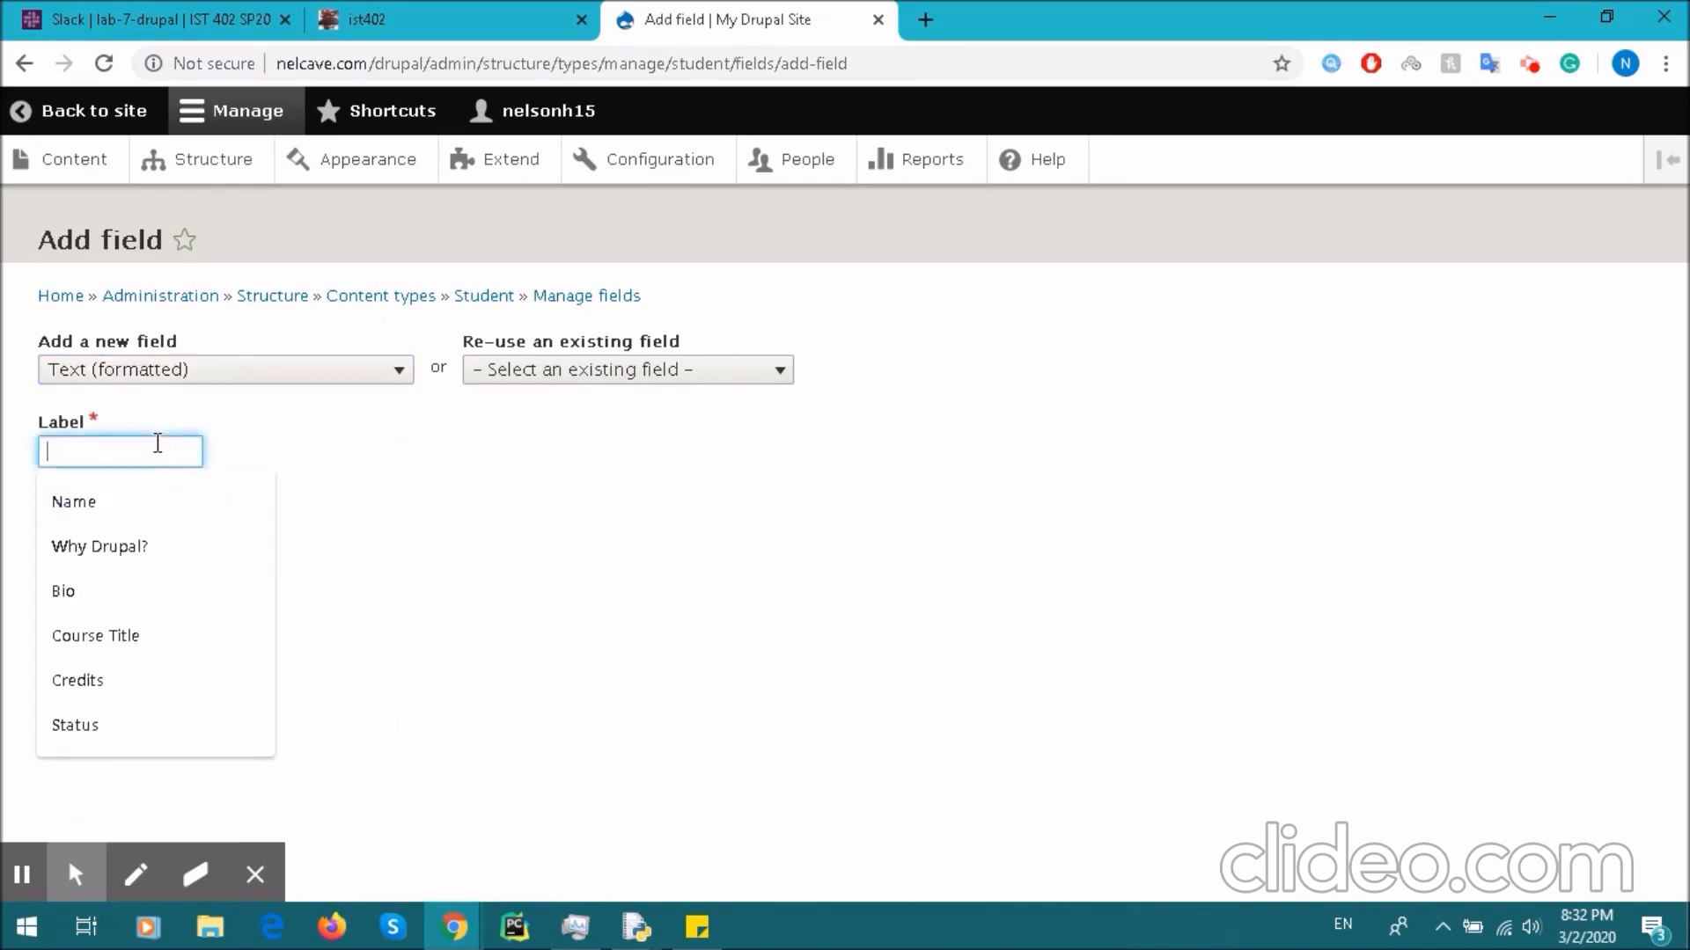
text(Name)
click(132, 502)
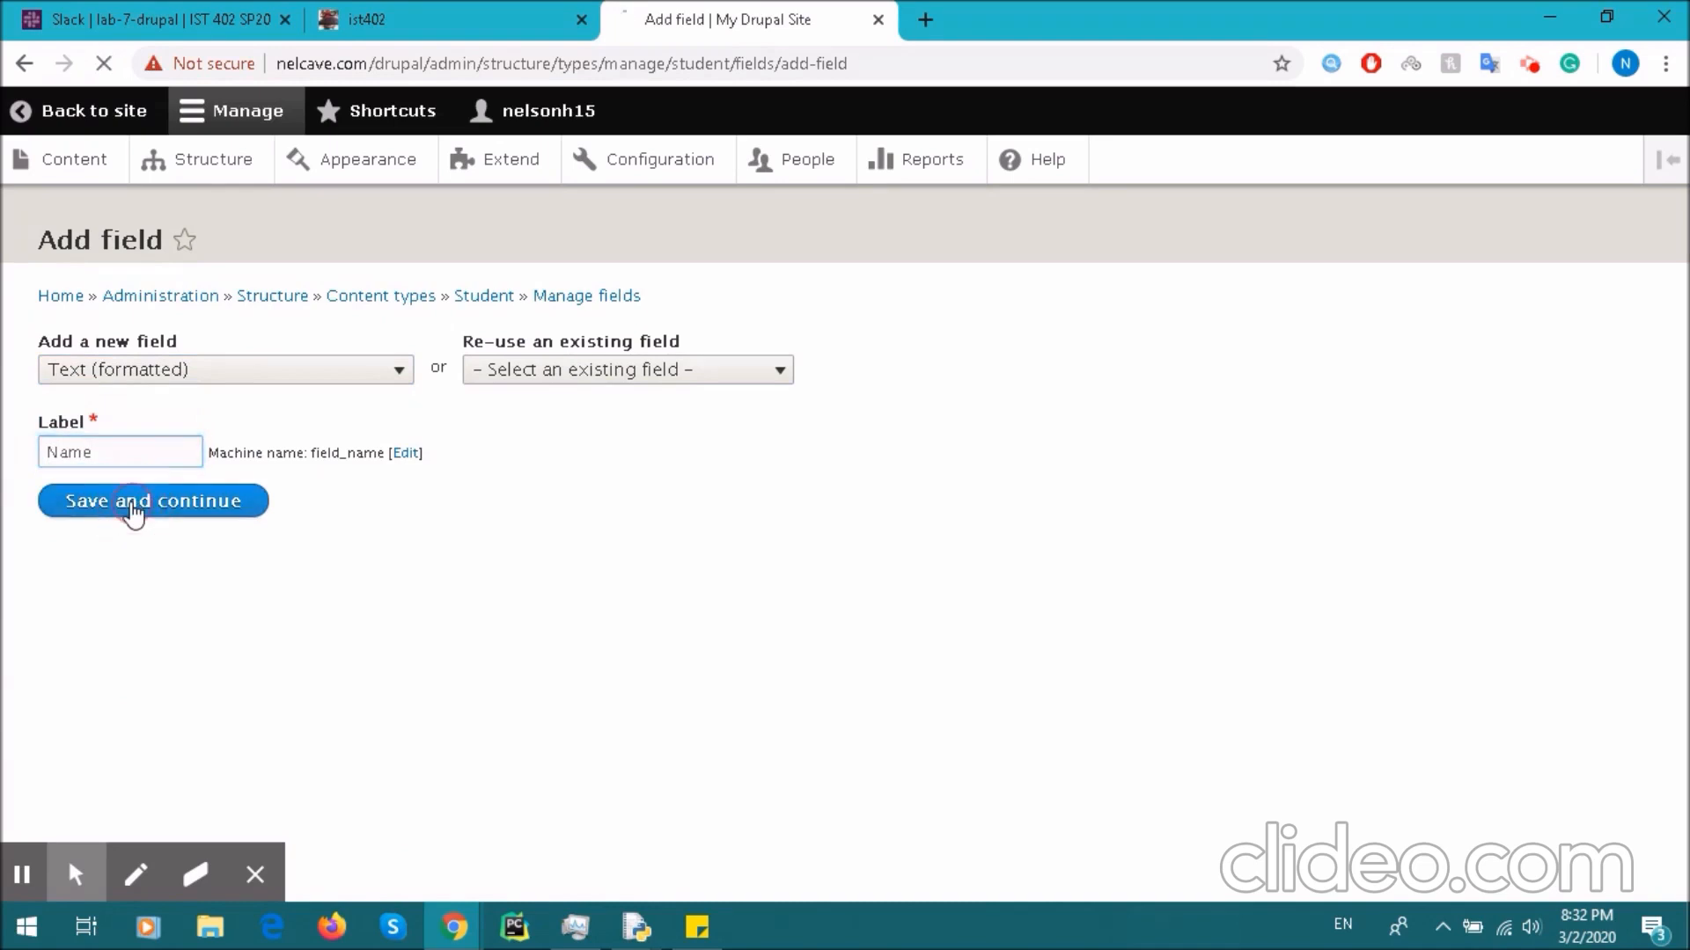
- Change the taken machine name to field_names and save the Name field's default settings
click(211, 616)
text(s)
click(123, 691)
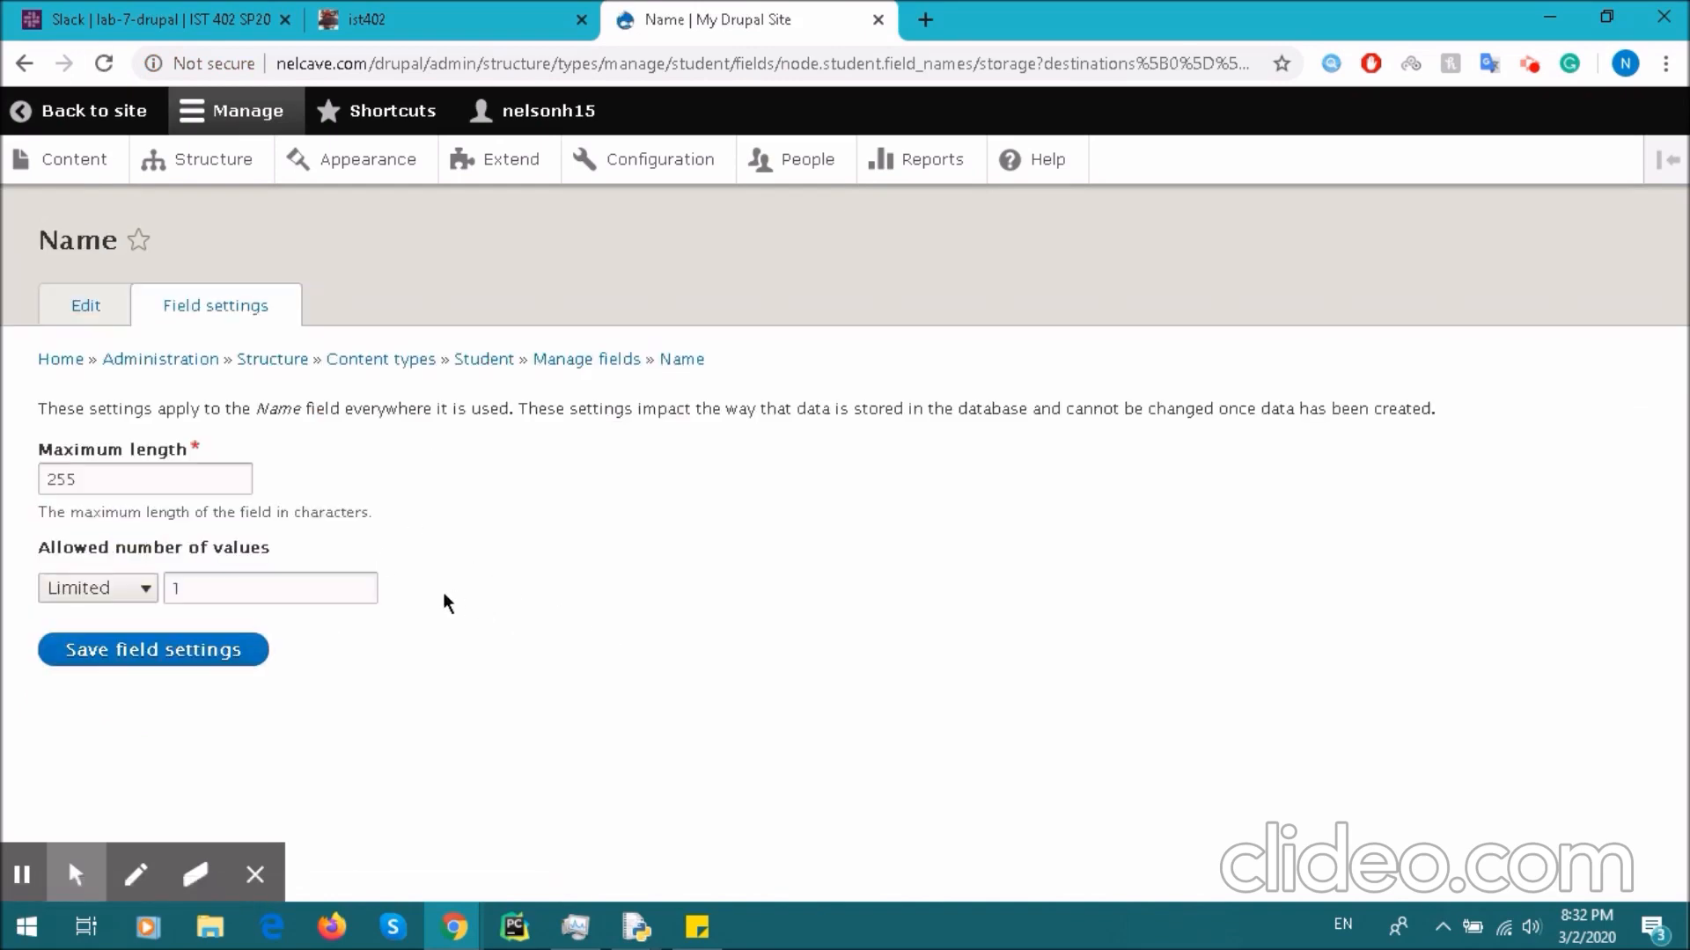
click(193, 656)
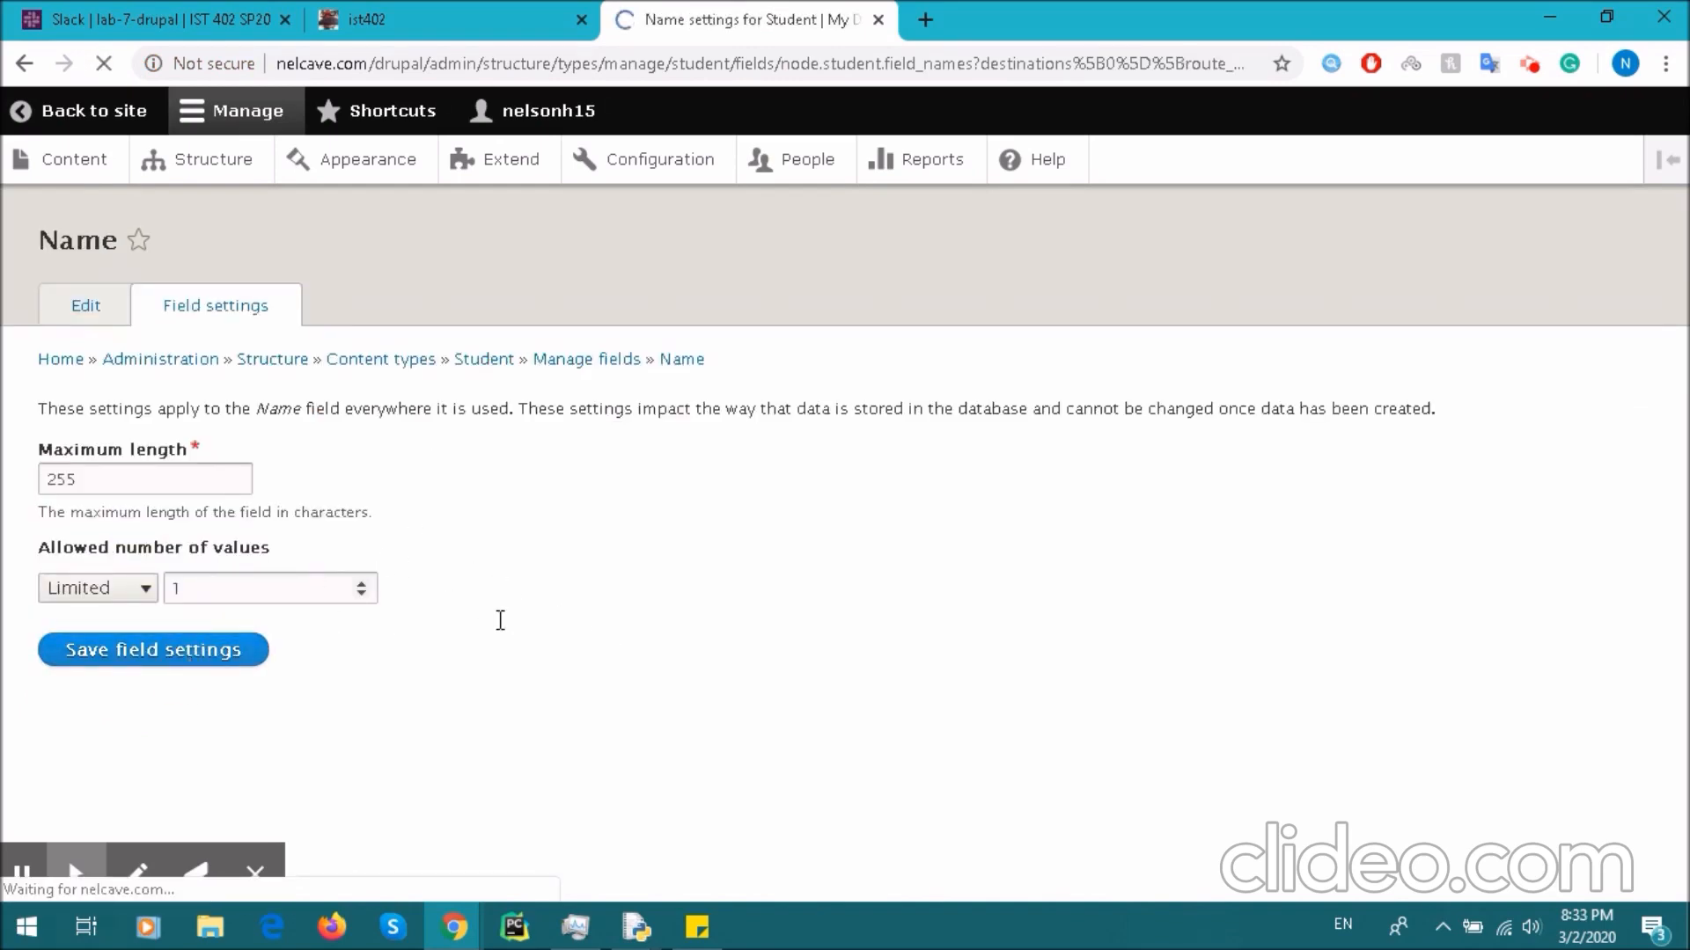
scroll(363, 535, down, 6)
scroll(390, 589, up, 6)
scroll(390, 588, down, 5)
scroll(132, 629, up, 2)
scroll(117, 792, down, 2)
click(169, 766)
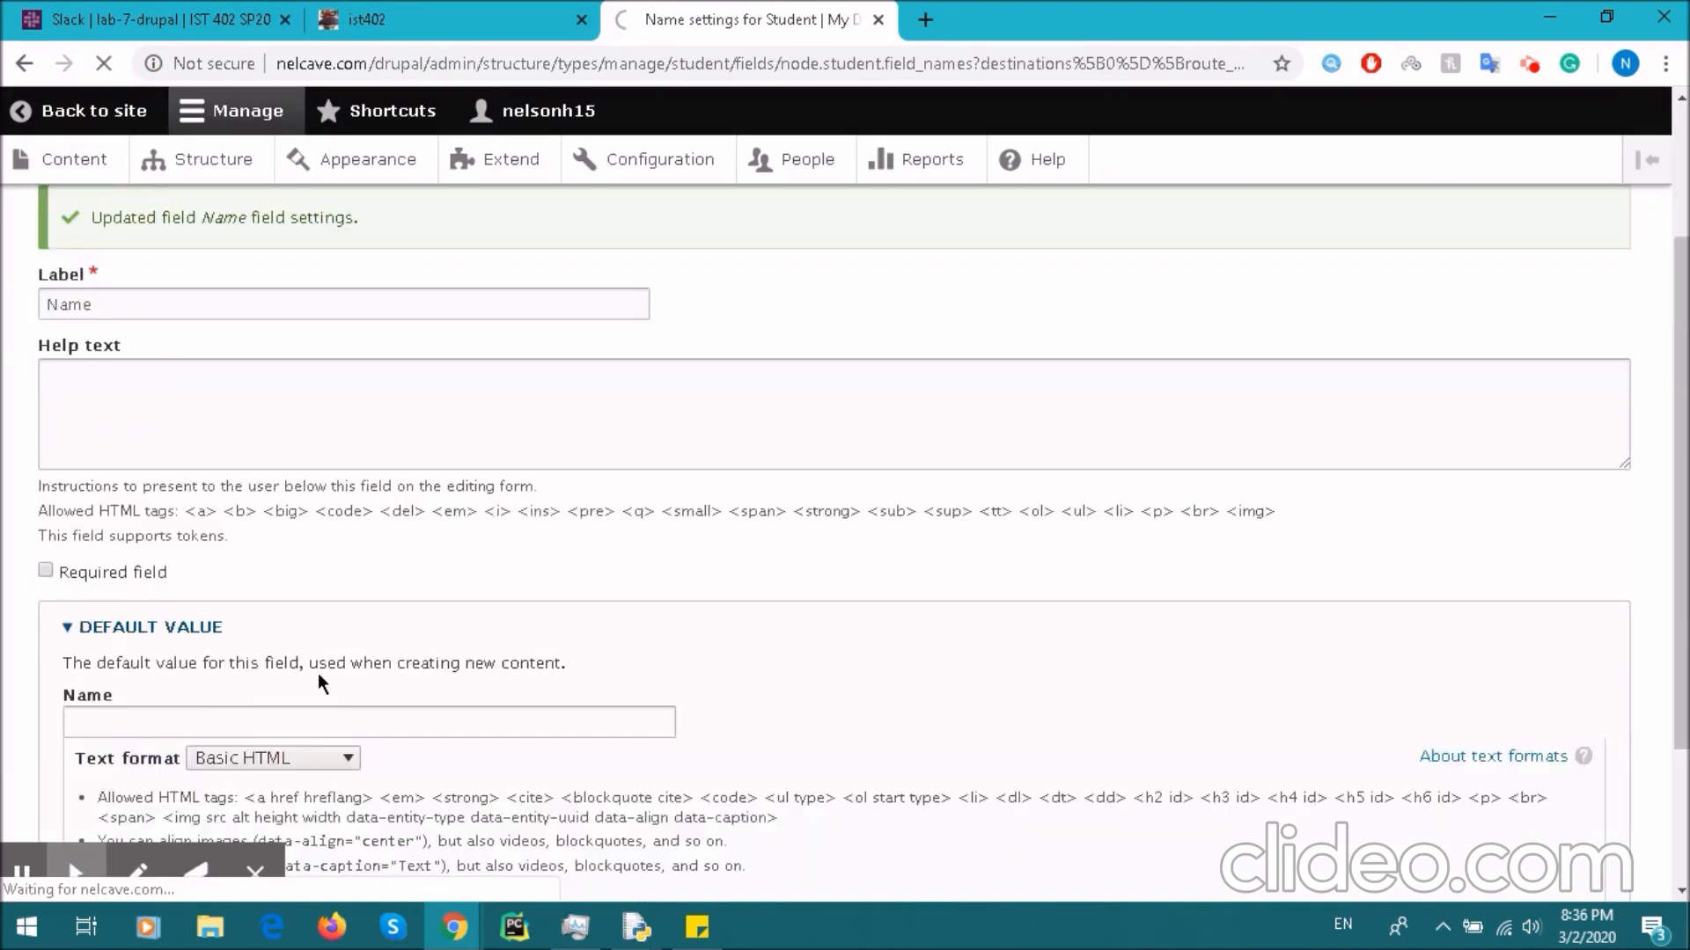
scroll(319, 673, up, 3)
scroll(319, 672, down, 3)
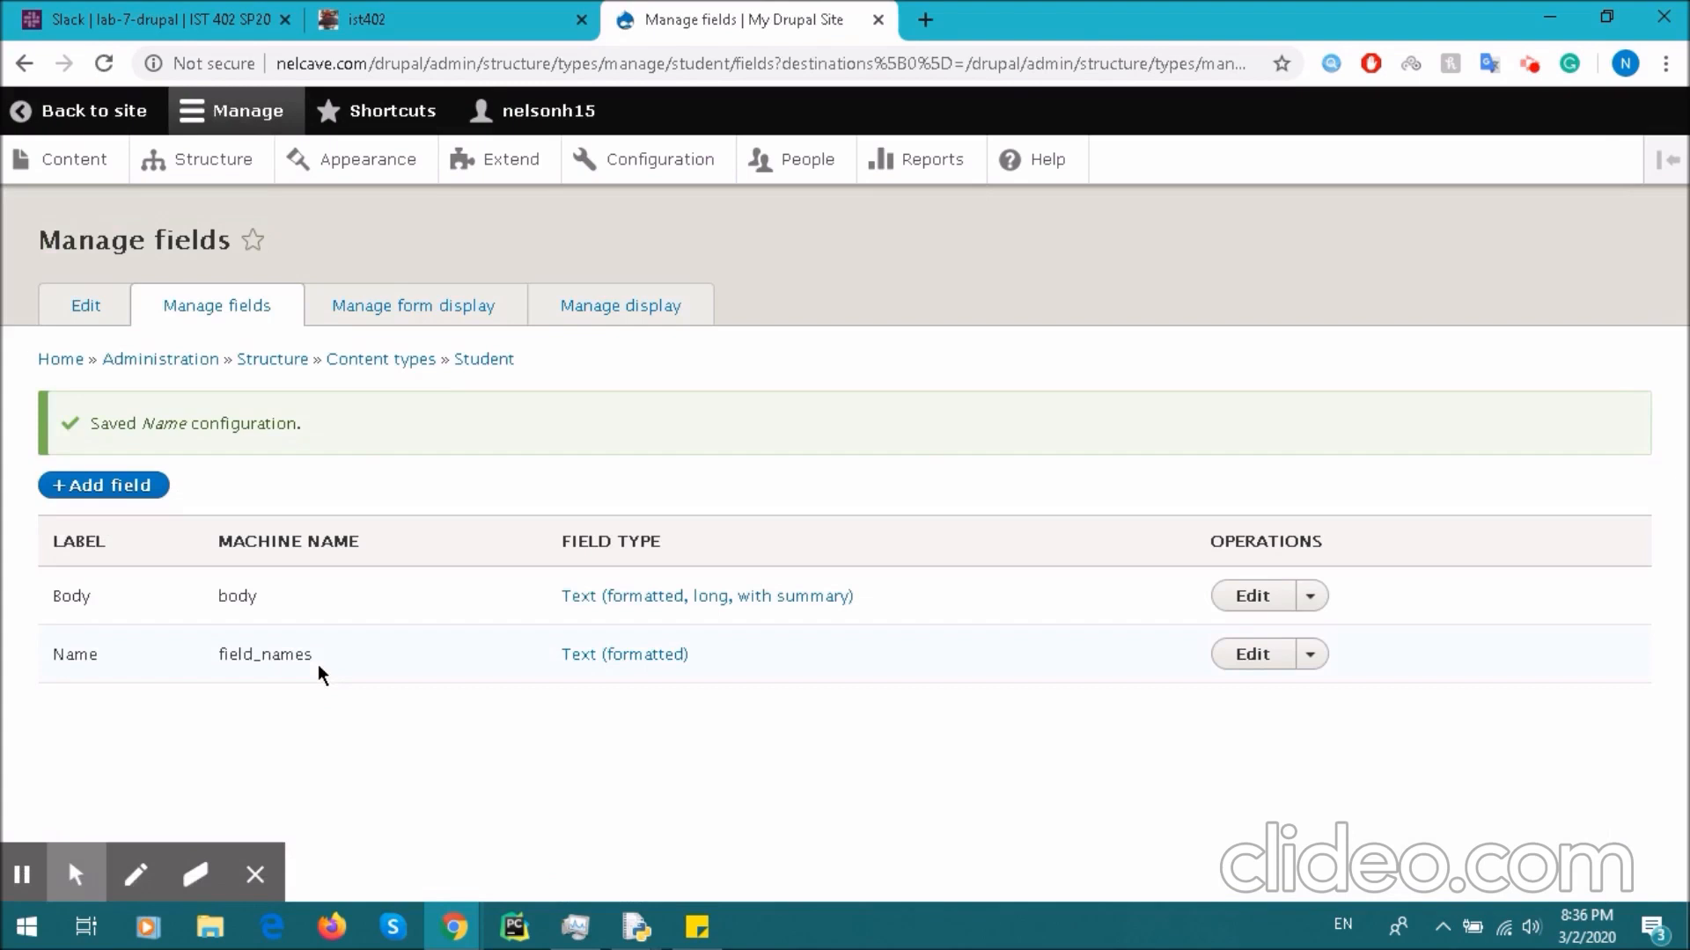
- Add a Text (formatted) Major field (field_major) to Student, saving the default settings
click(119, 485)
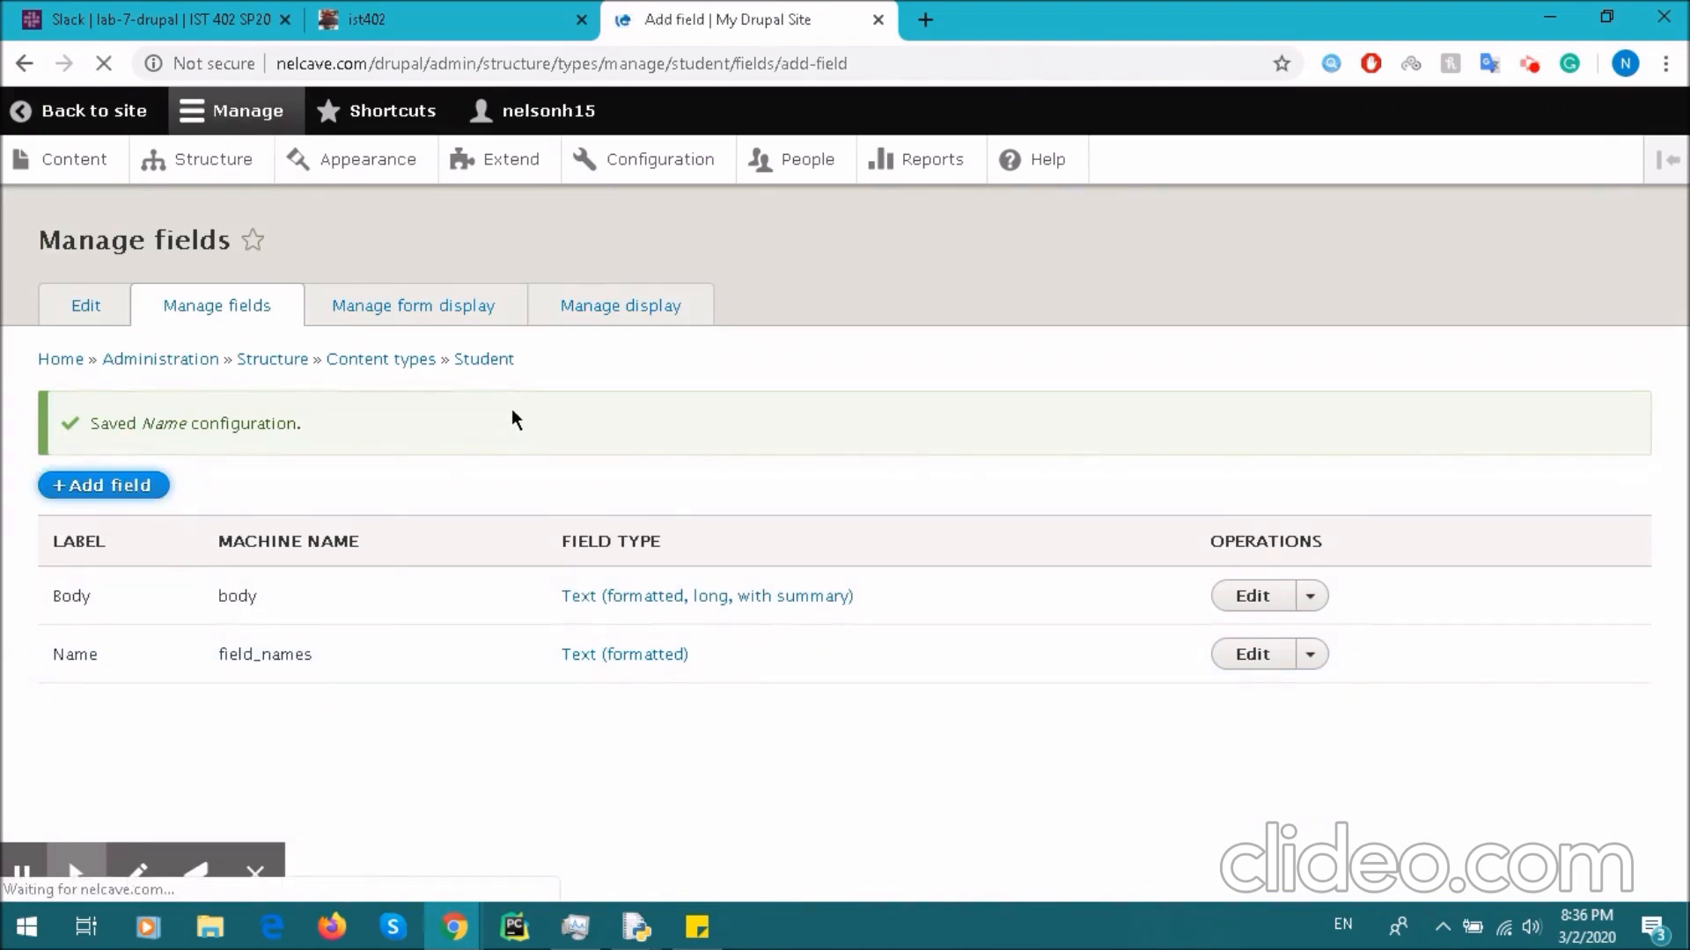
click(158, 371)
scroll(220, 563, down, 2)
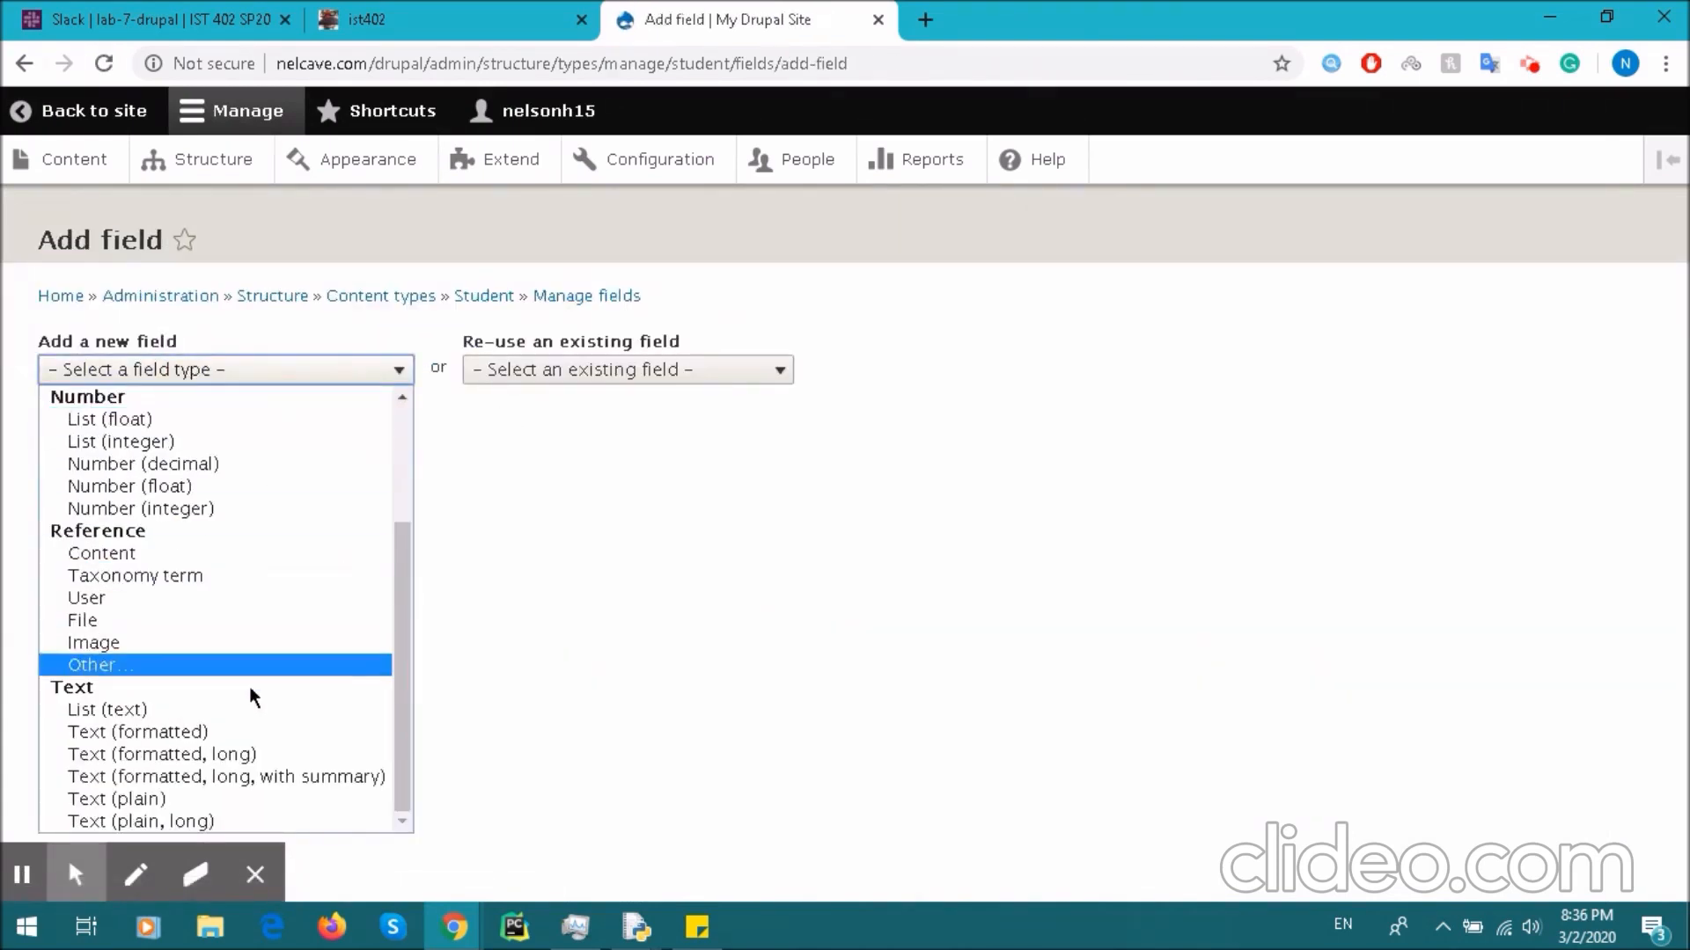
click(211, 731)
click(151, 452)
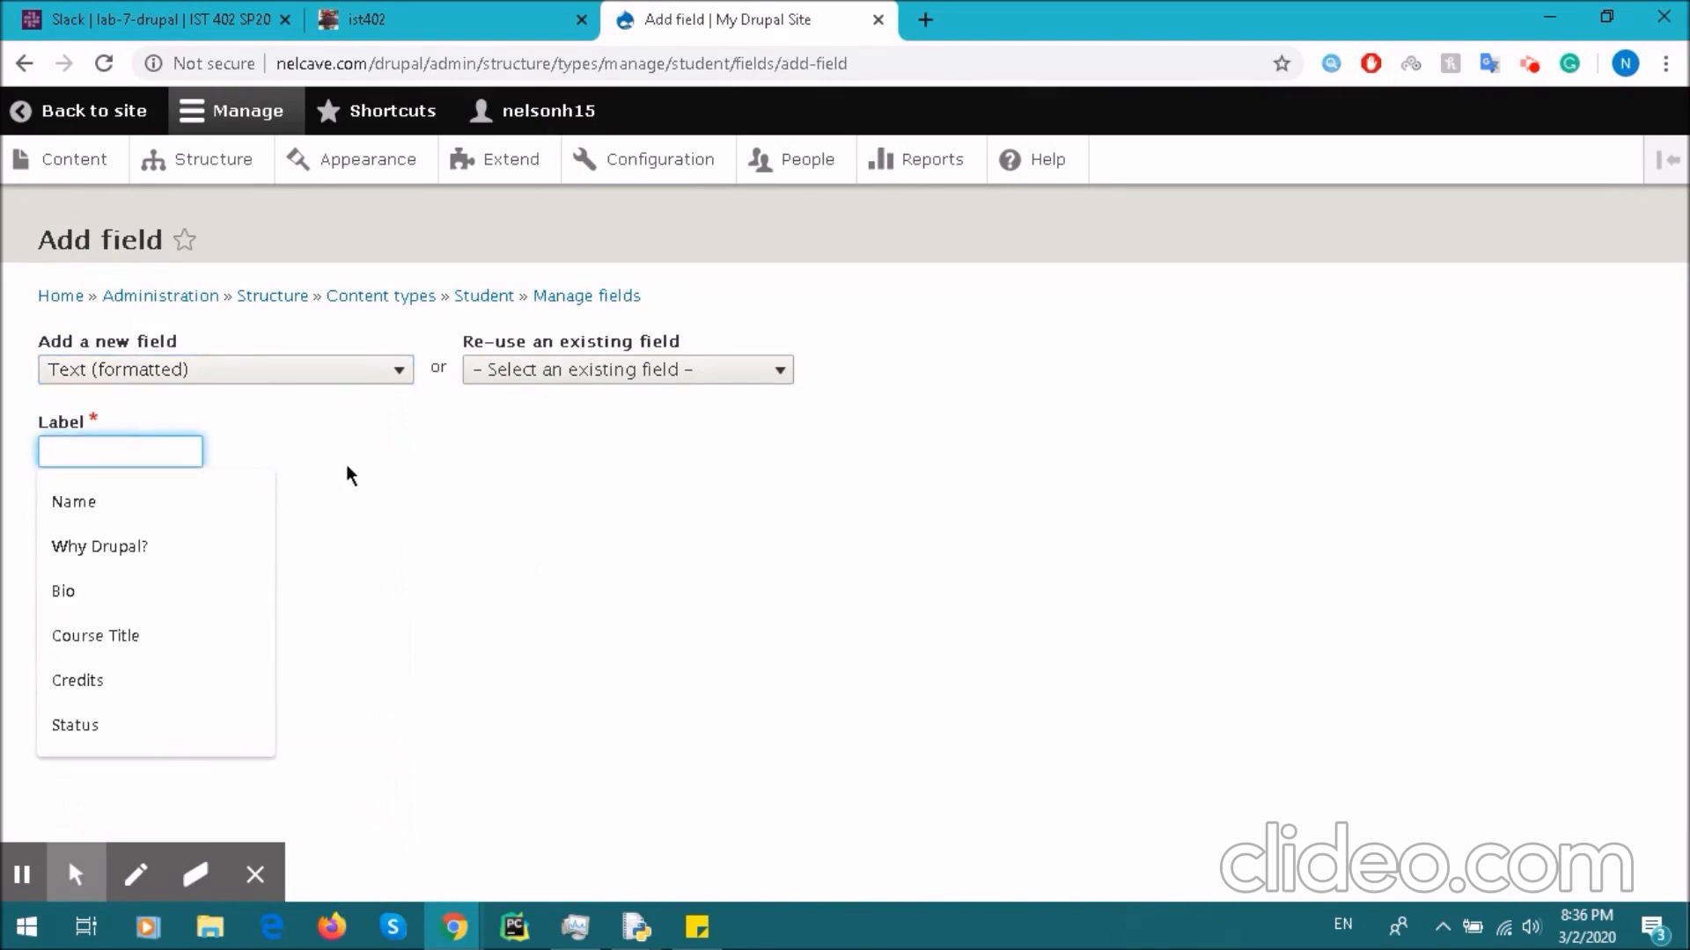
text(Major)
click(234, 506)
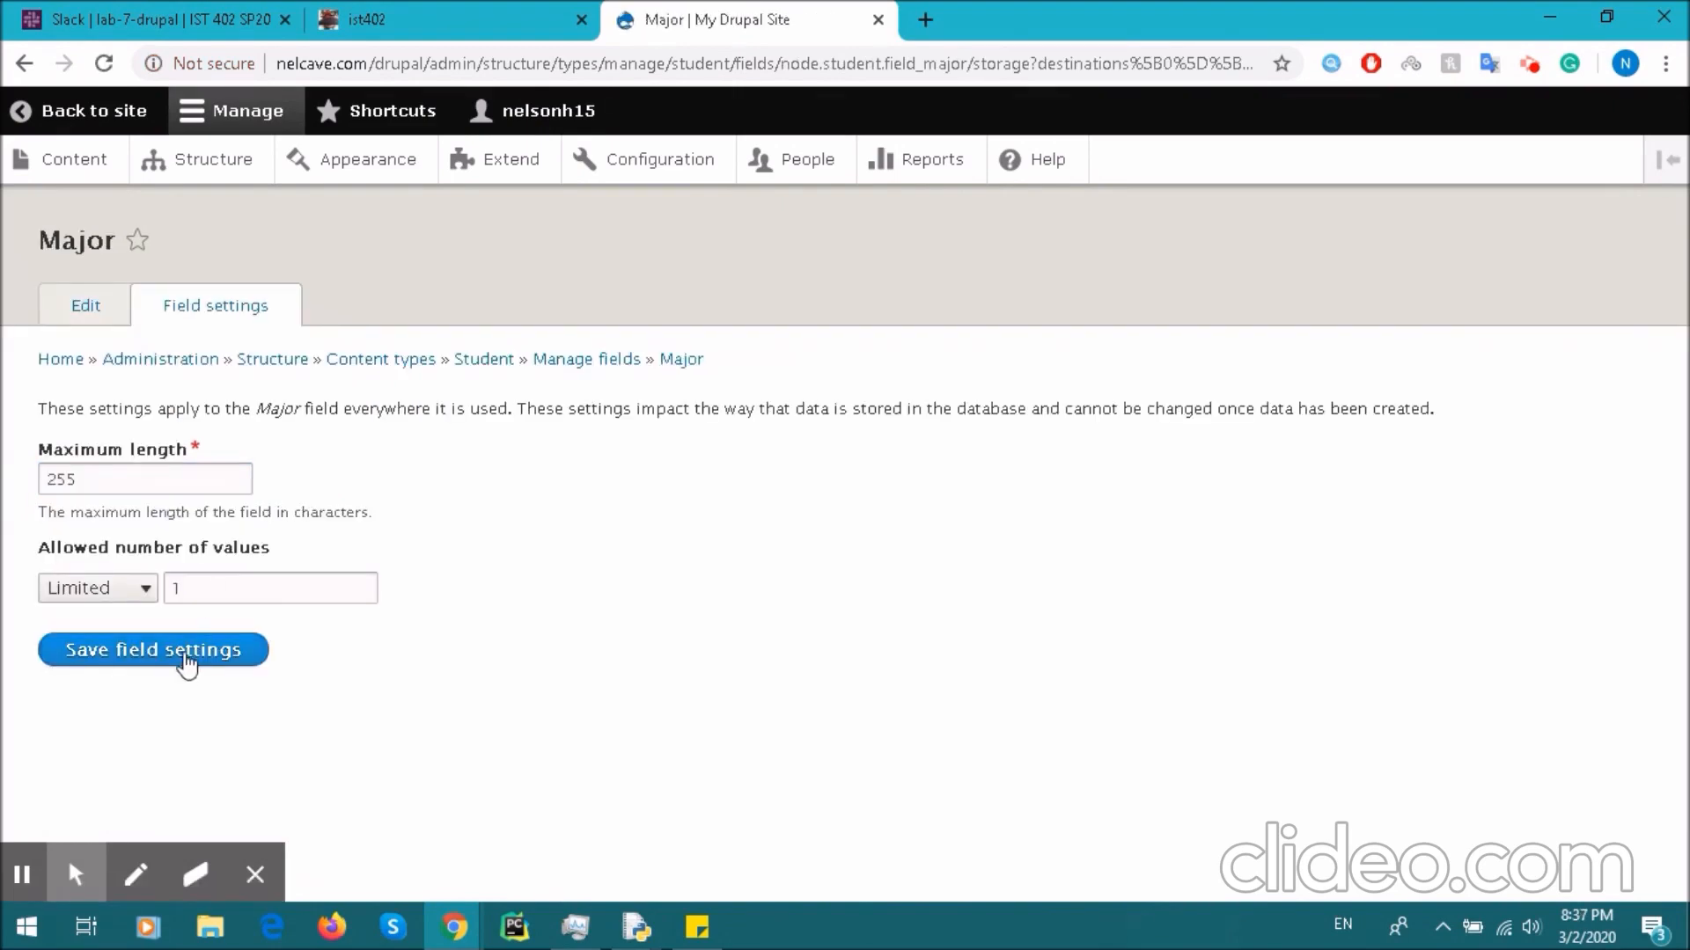
click(184, 664)
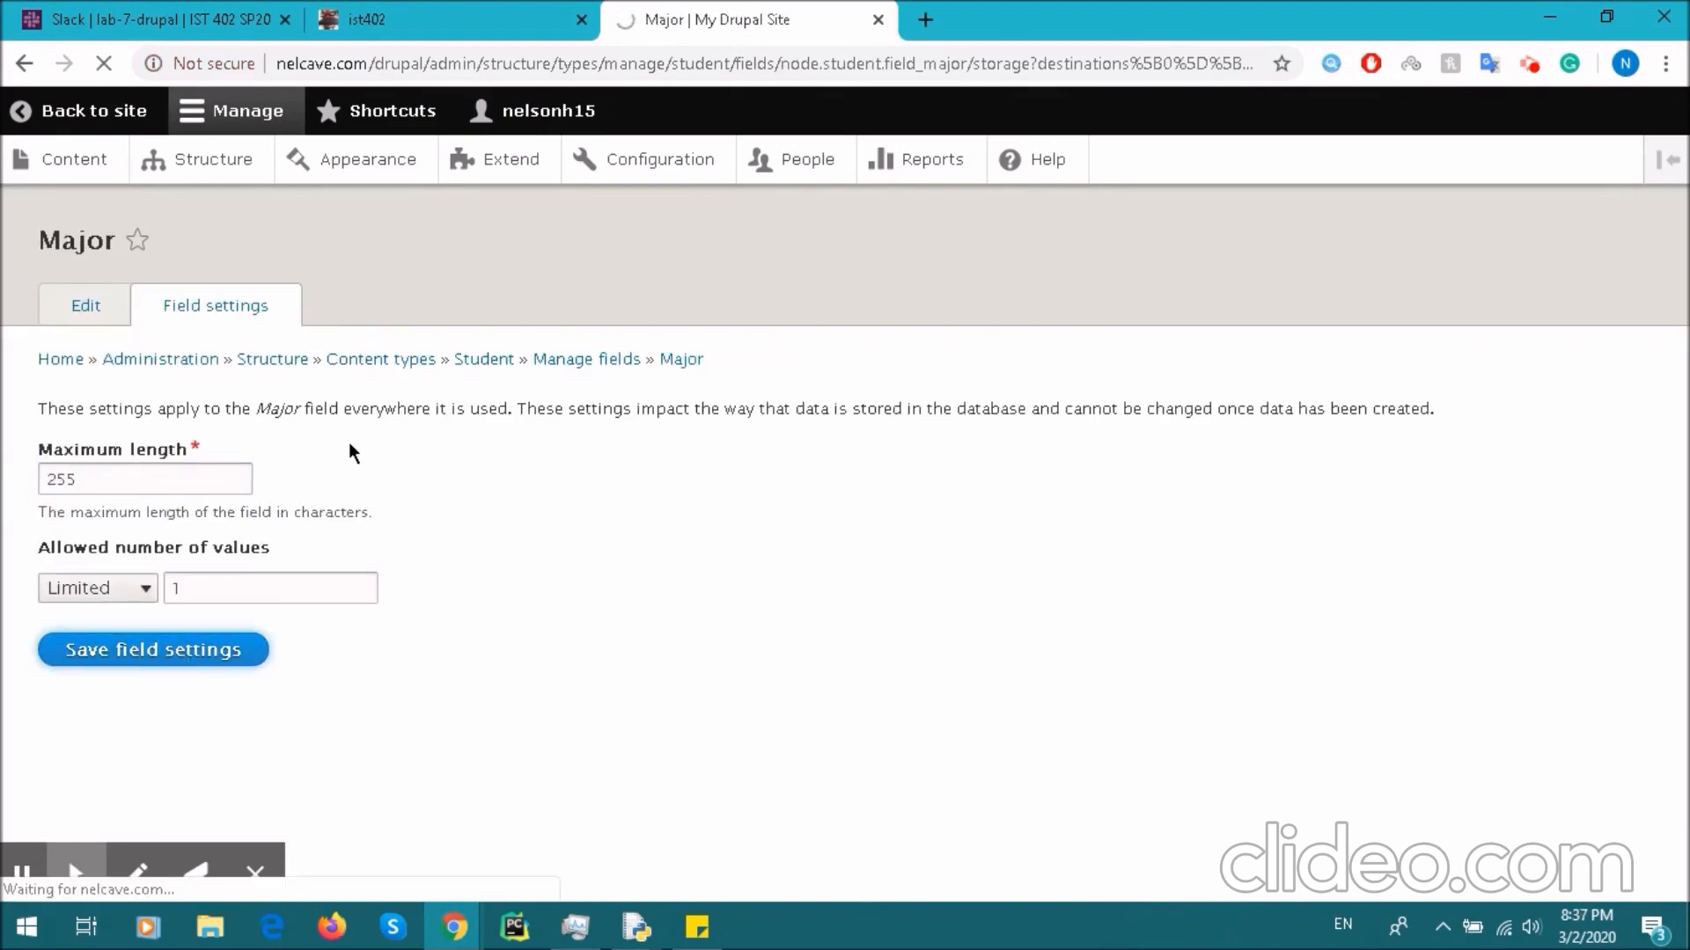
scroll(313, 539, down, 5)
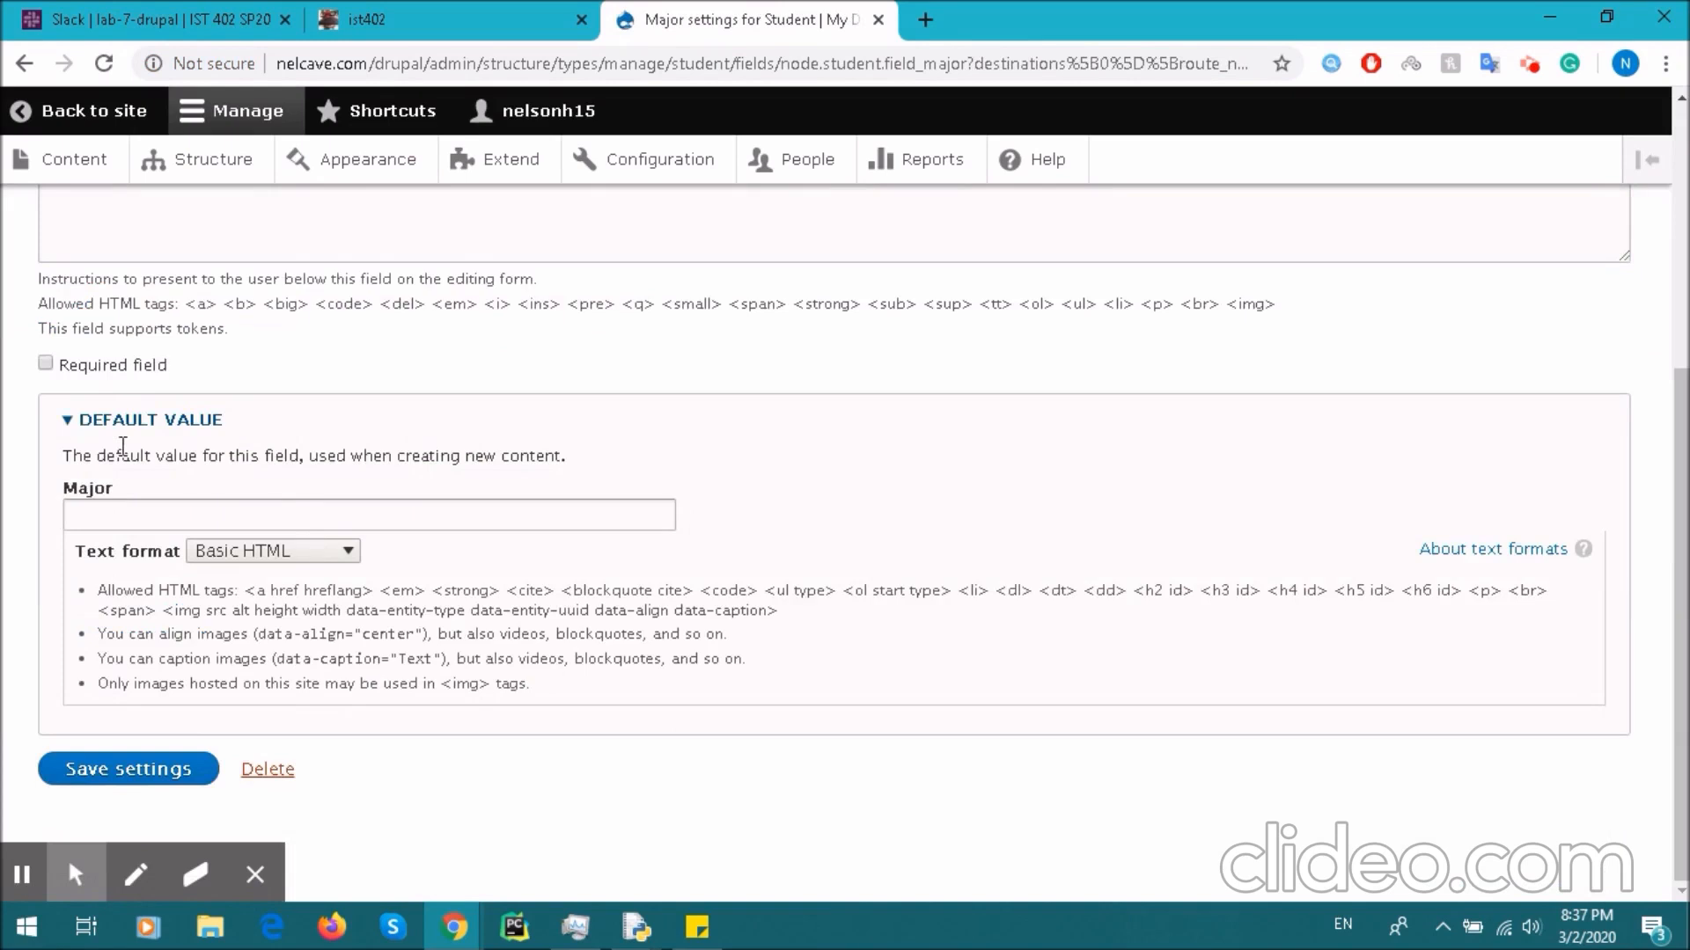
click(171, 769)
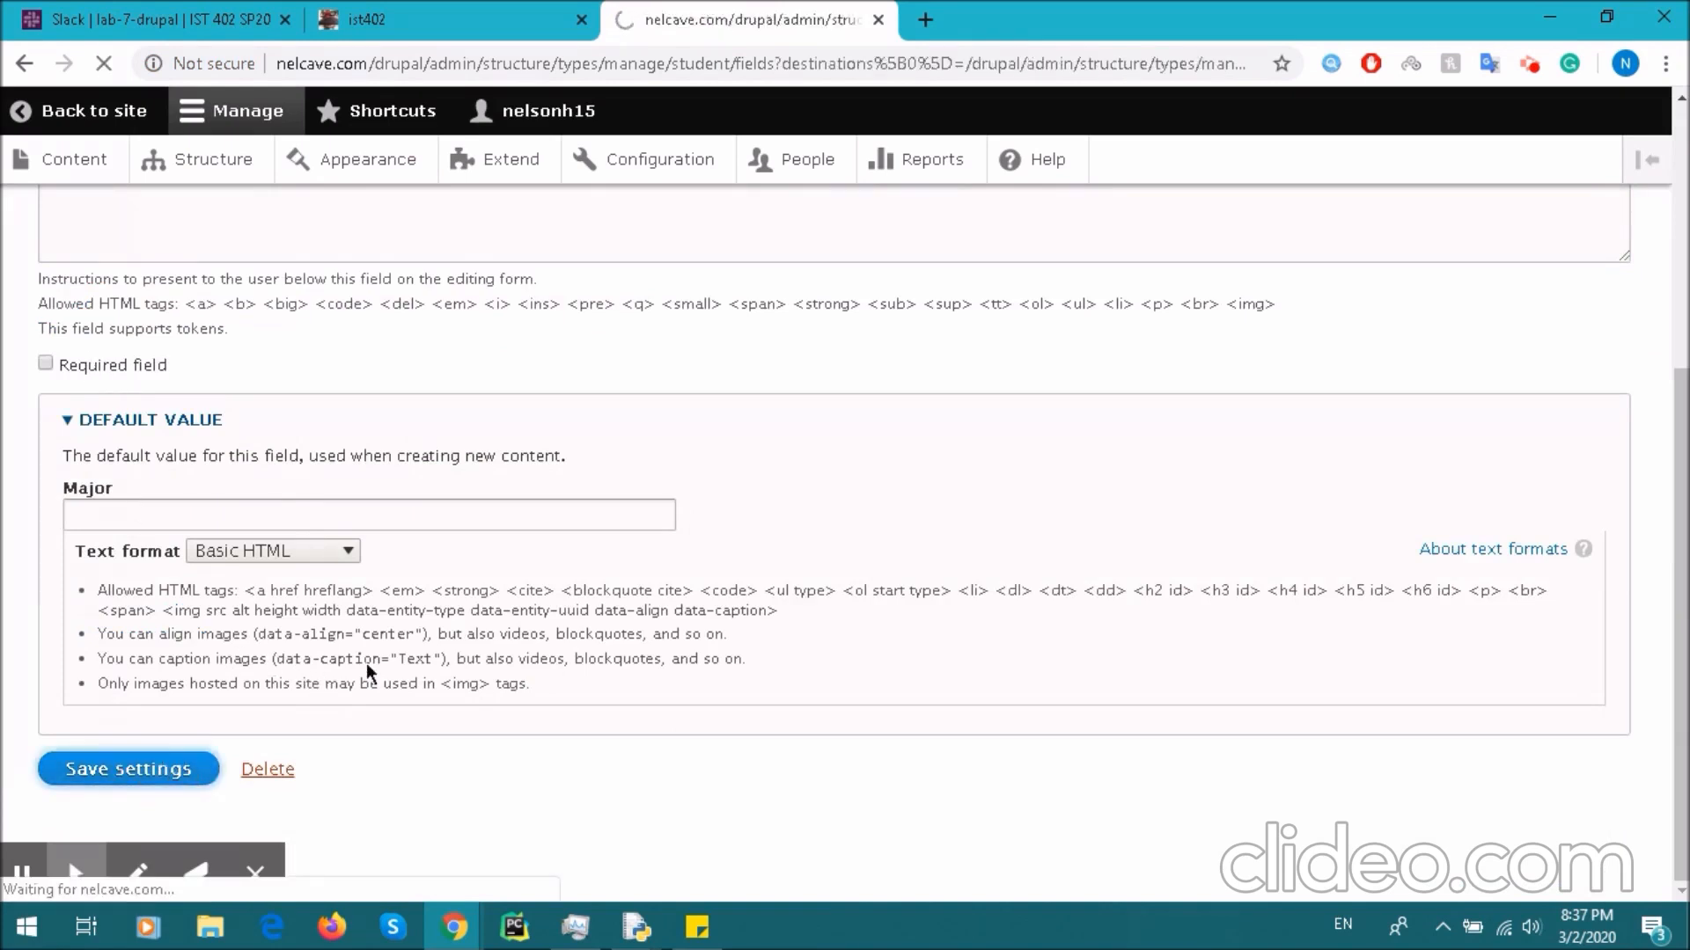
click(103, 493)
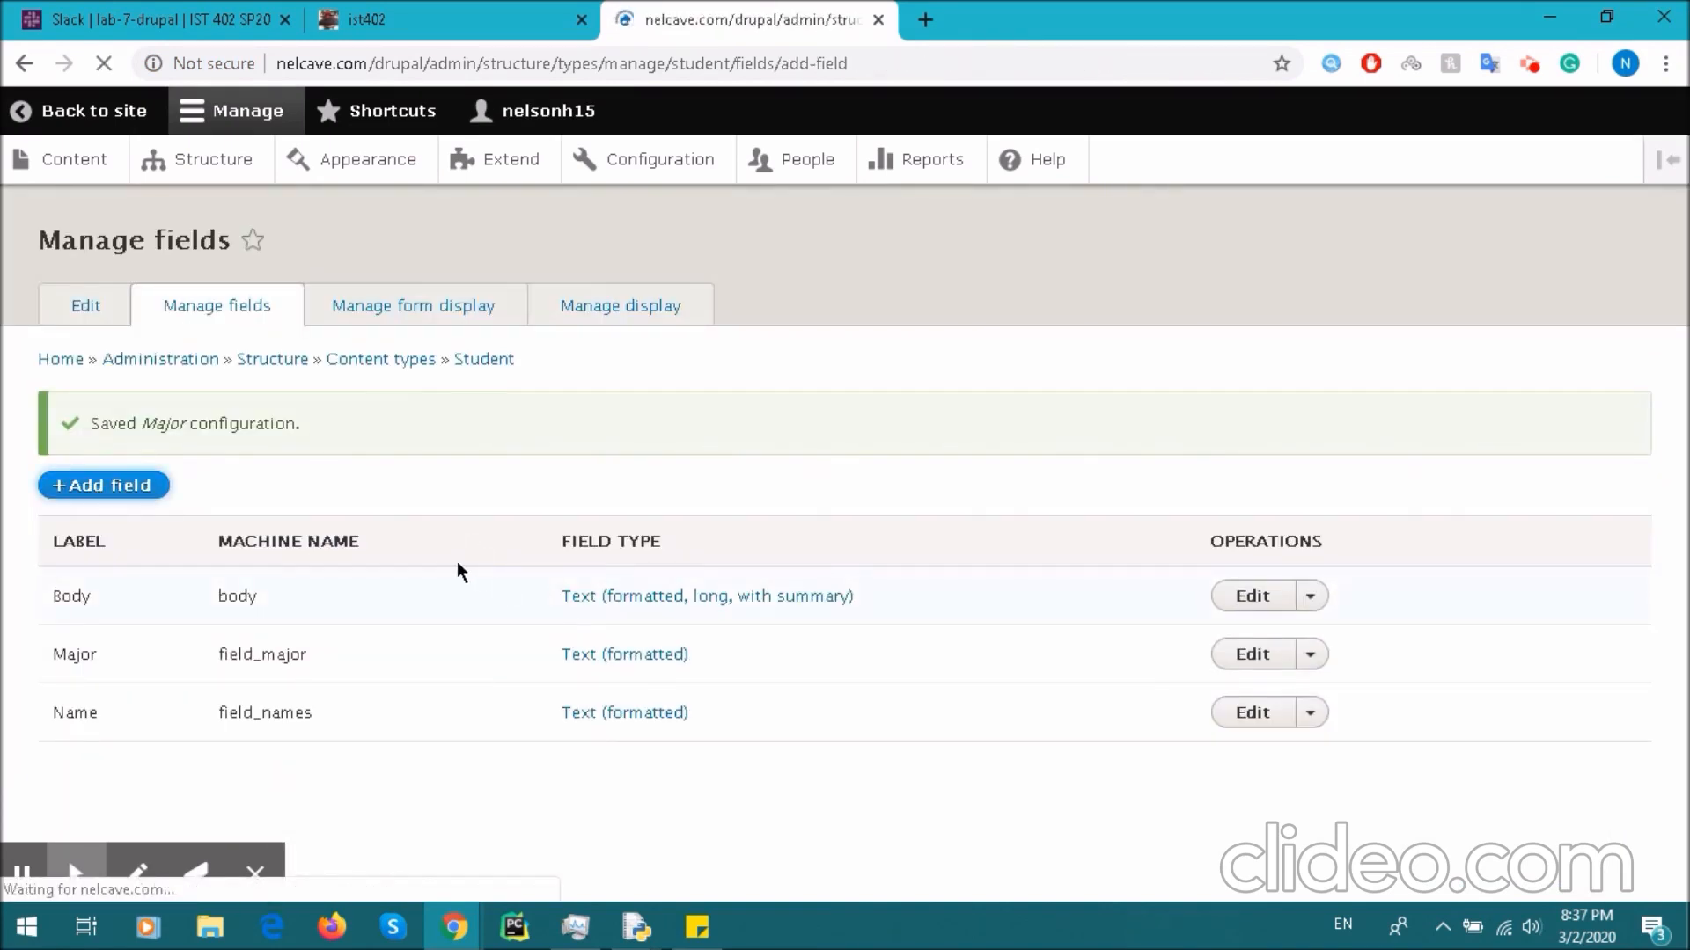
- Choose List (text) as the new field's type after briefly trying Formatted text
click(211, 371)
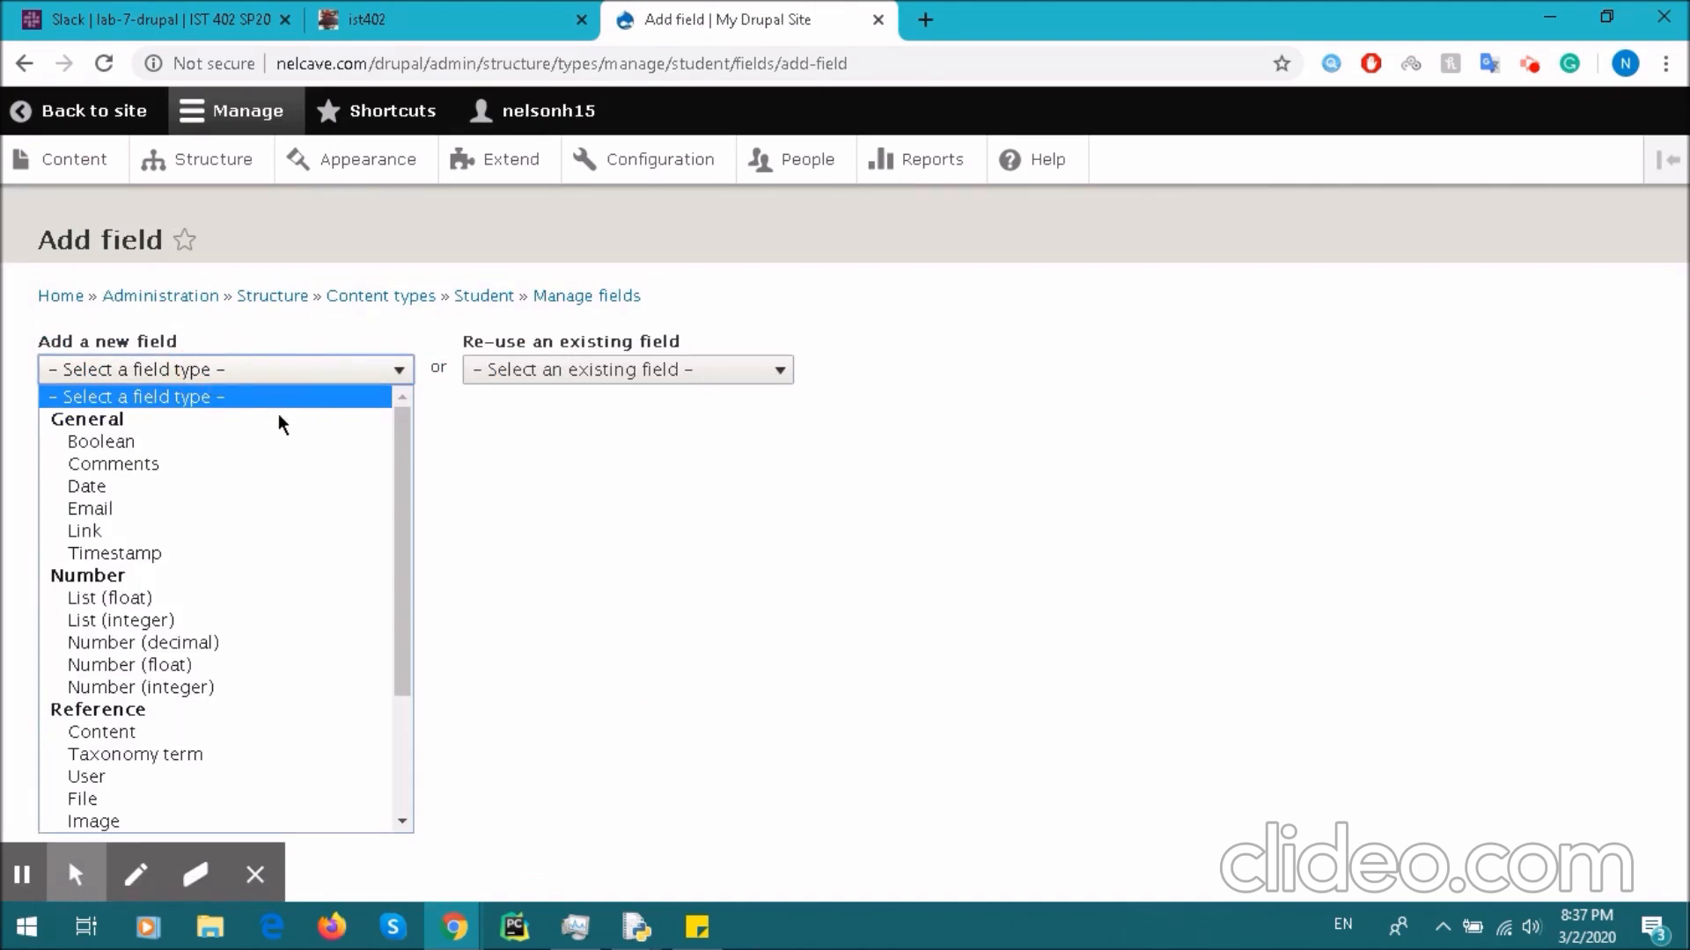
scroll(264, 572, down, 3)
scroll(261, 616, up, 3)
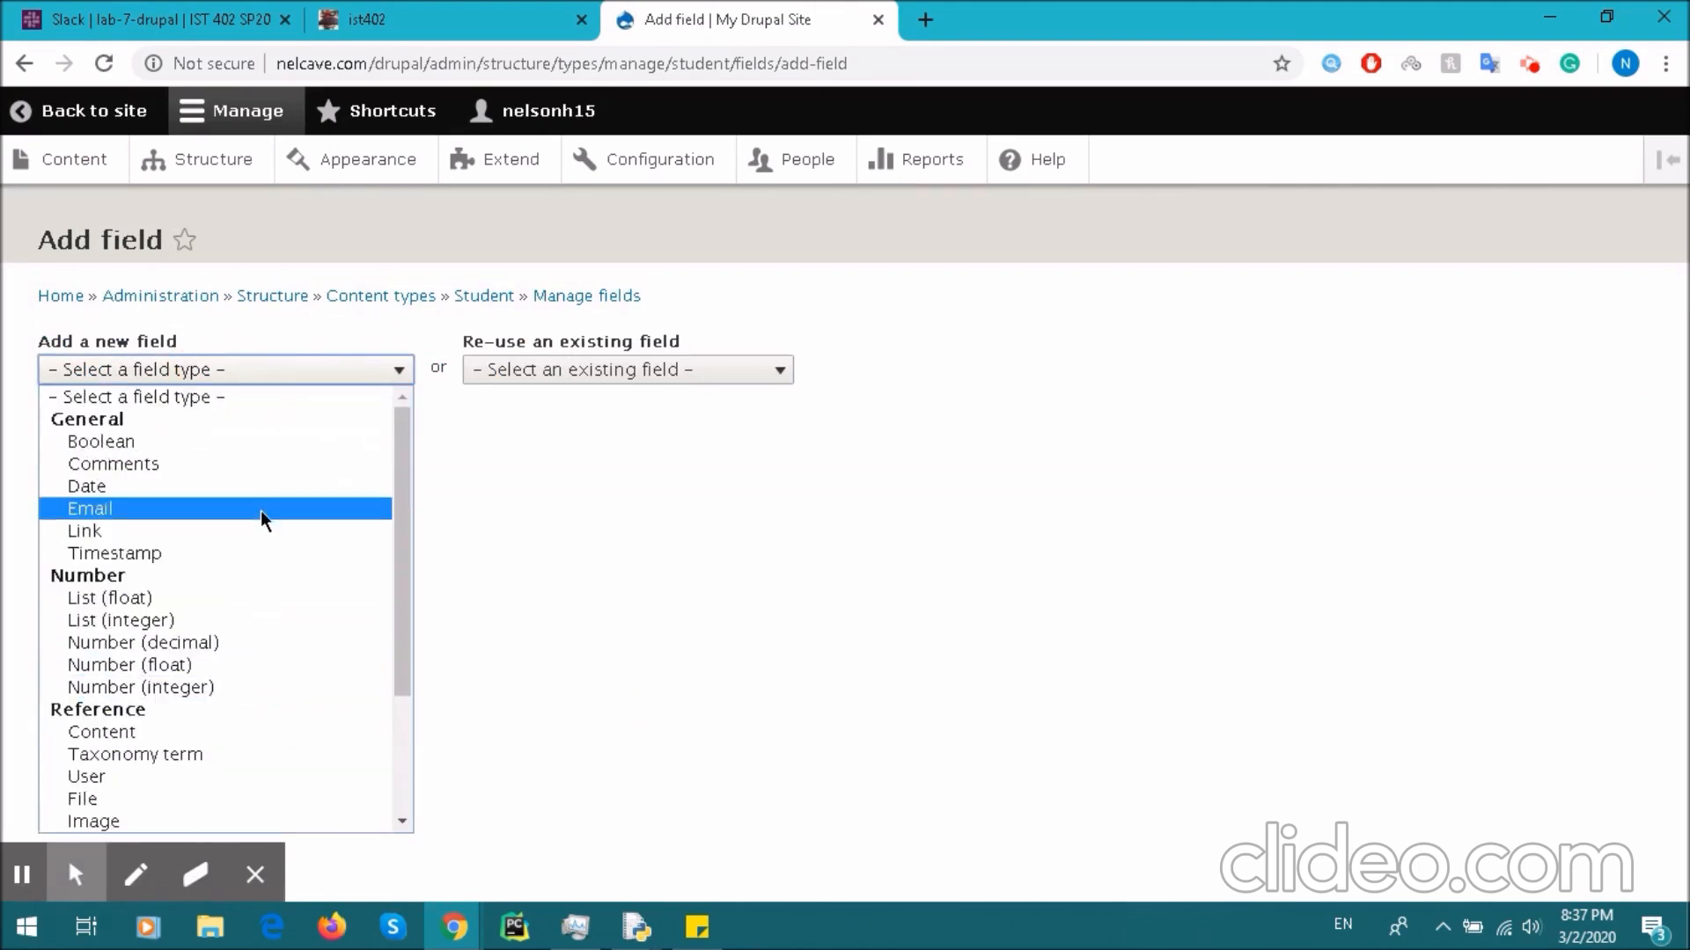
scroll(256, 616, down, 3)
click(241, 732)
click(140, 448)
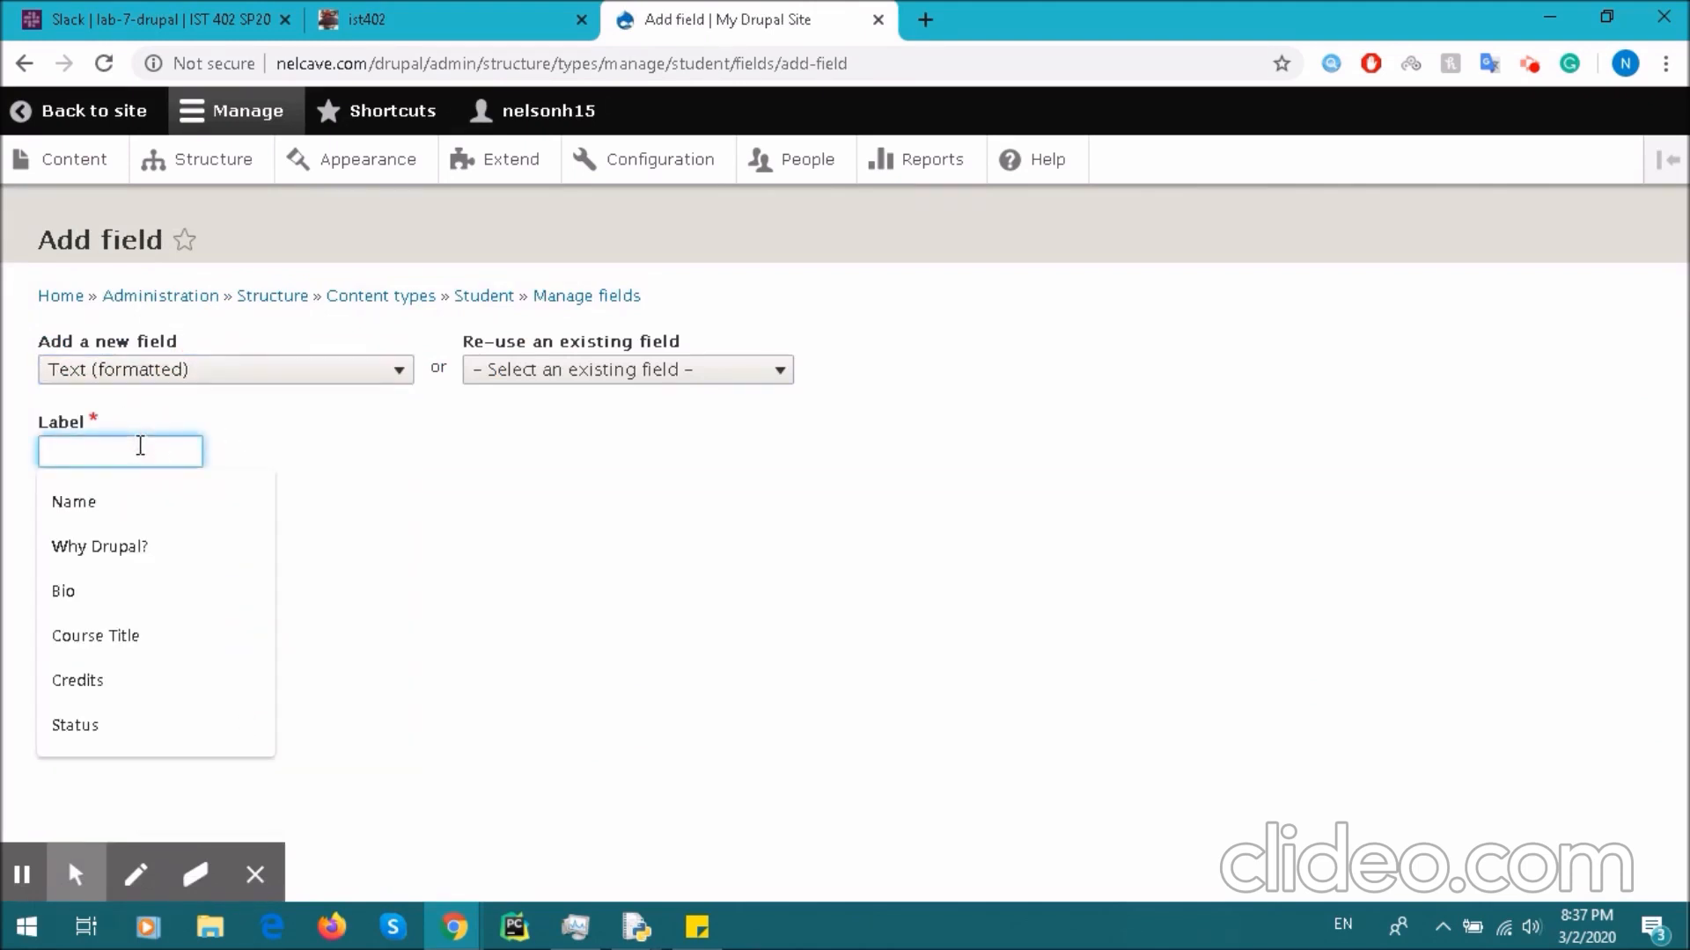
click(177, 377)
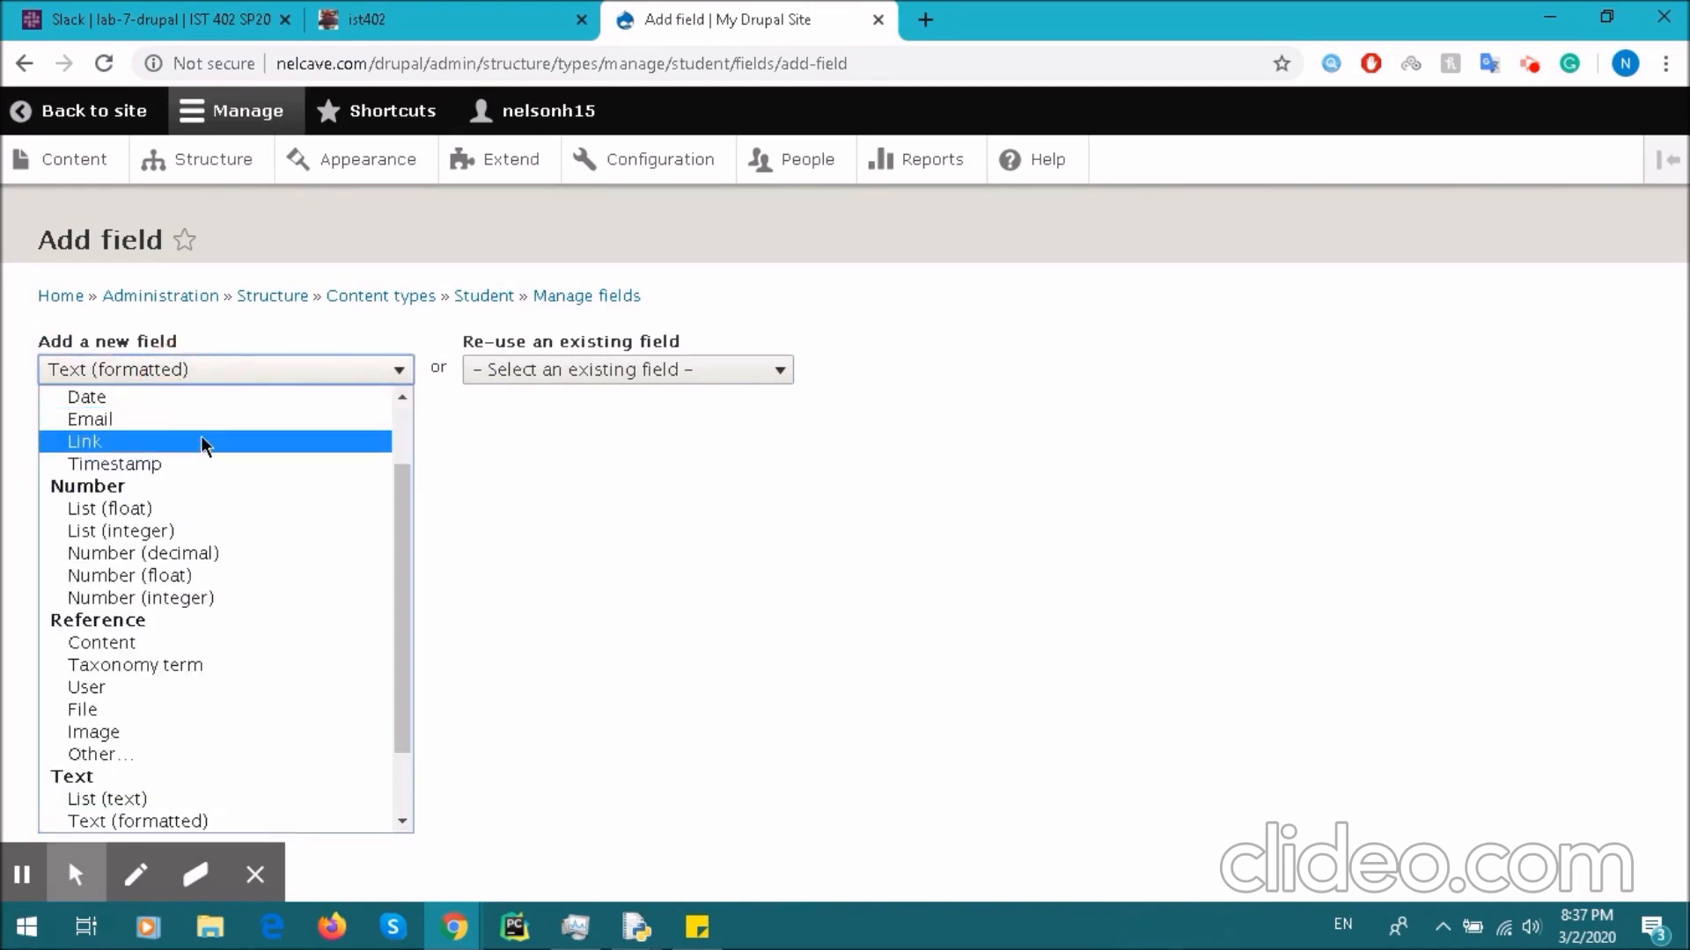
scroll(260, 572, down, 2)
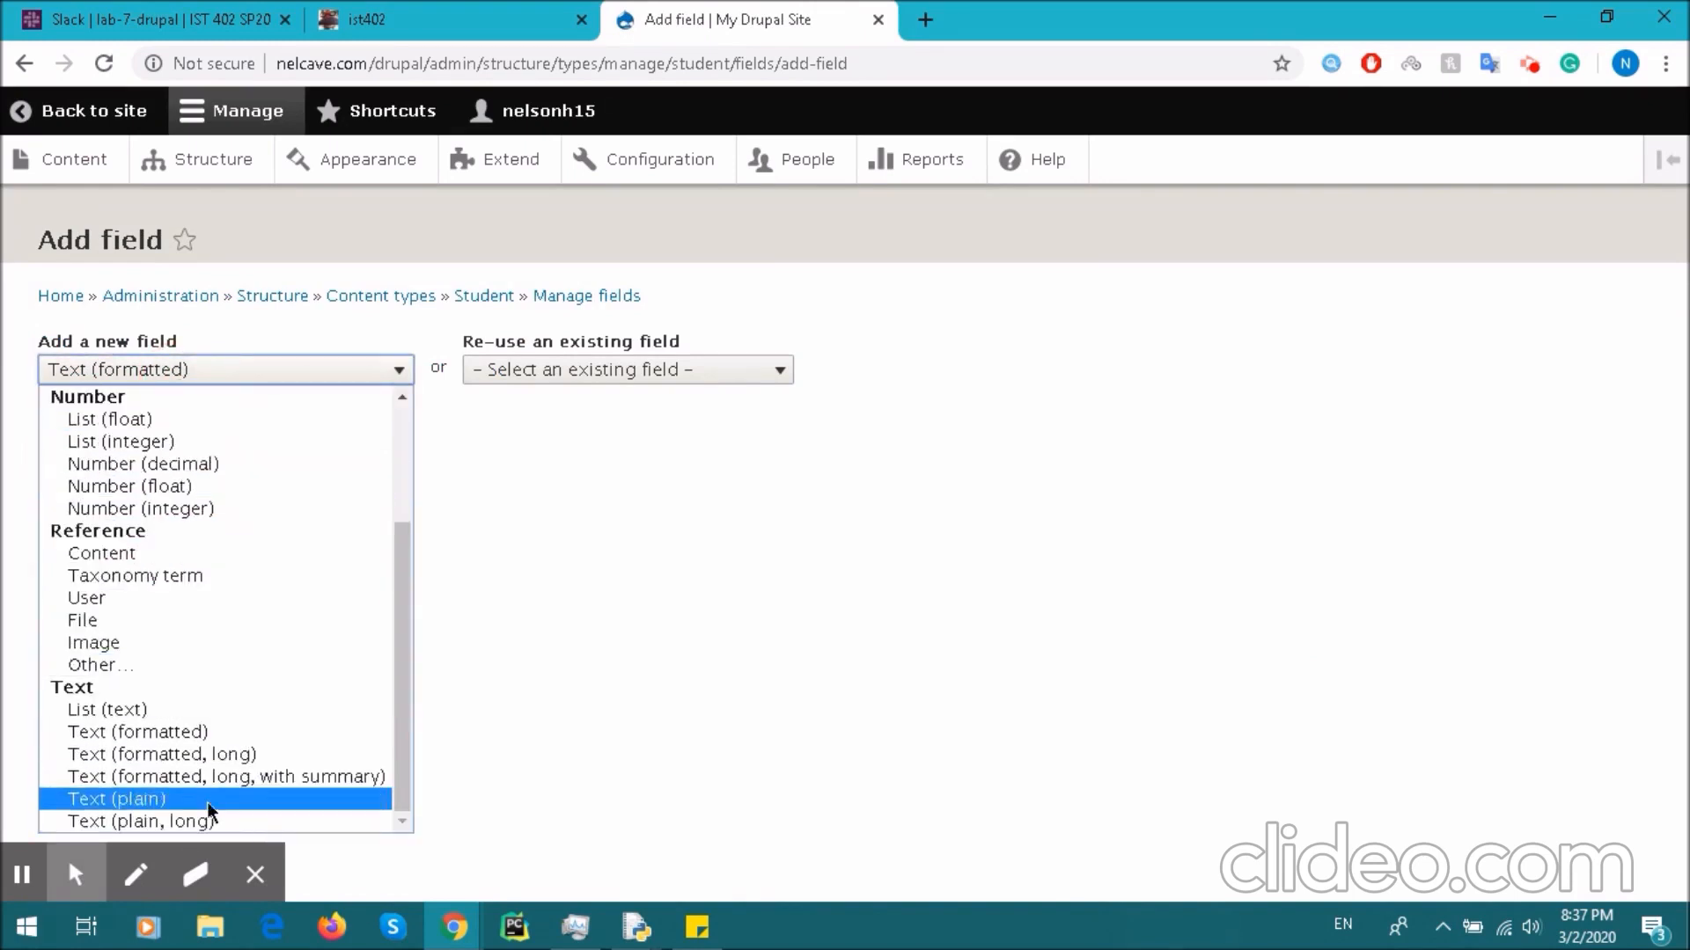
scroll(232, 667, up, 2)
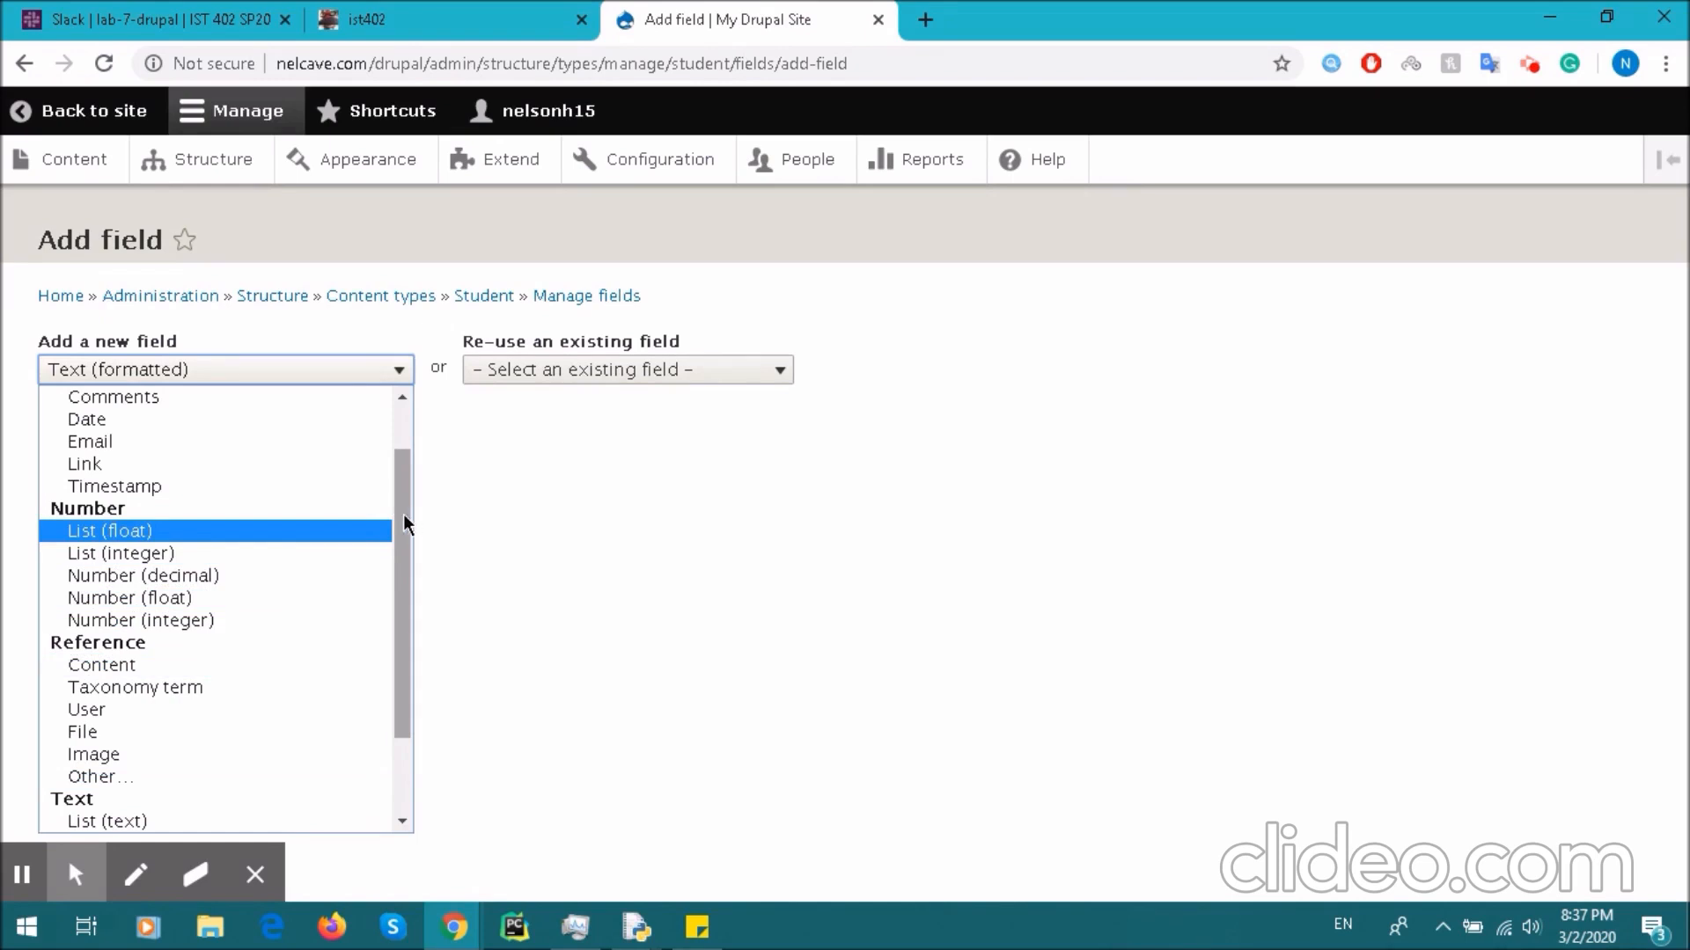
drag(404, 515, 415, 563)
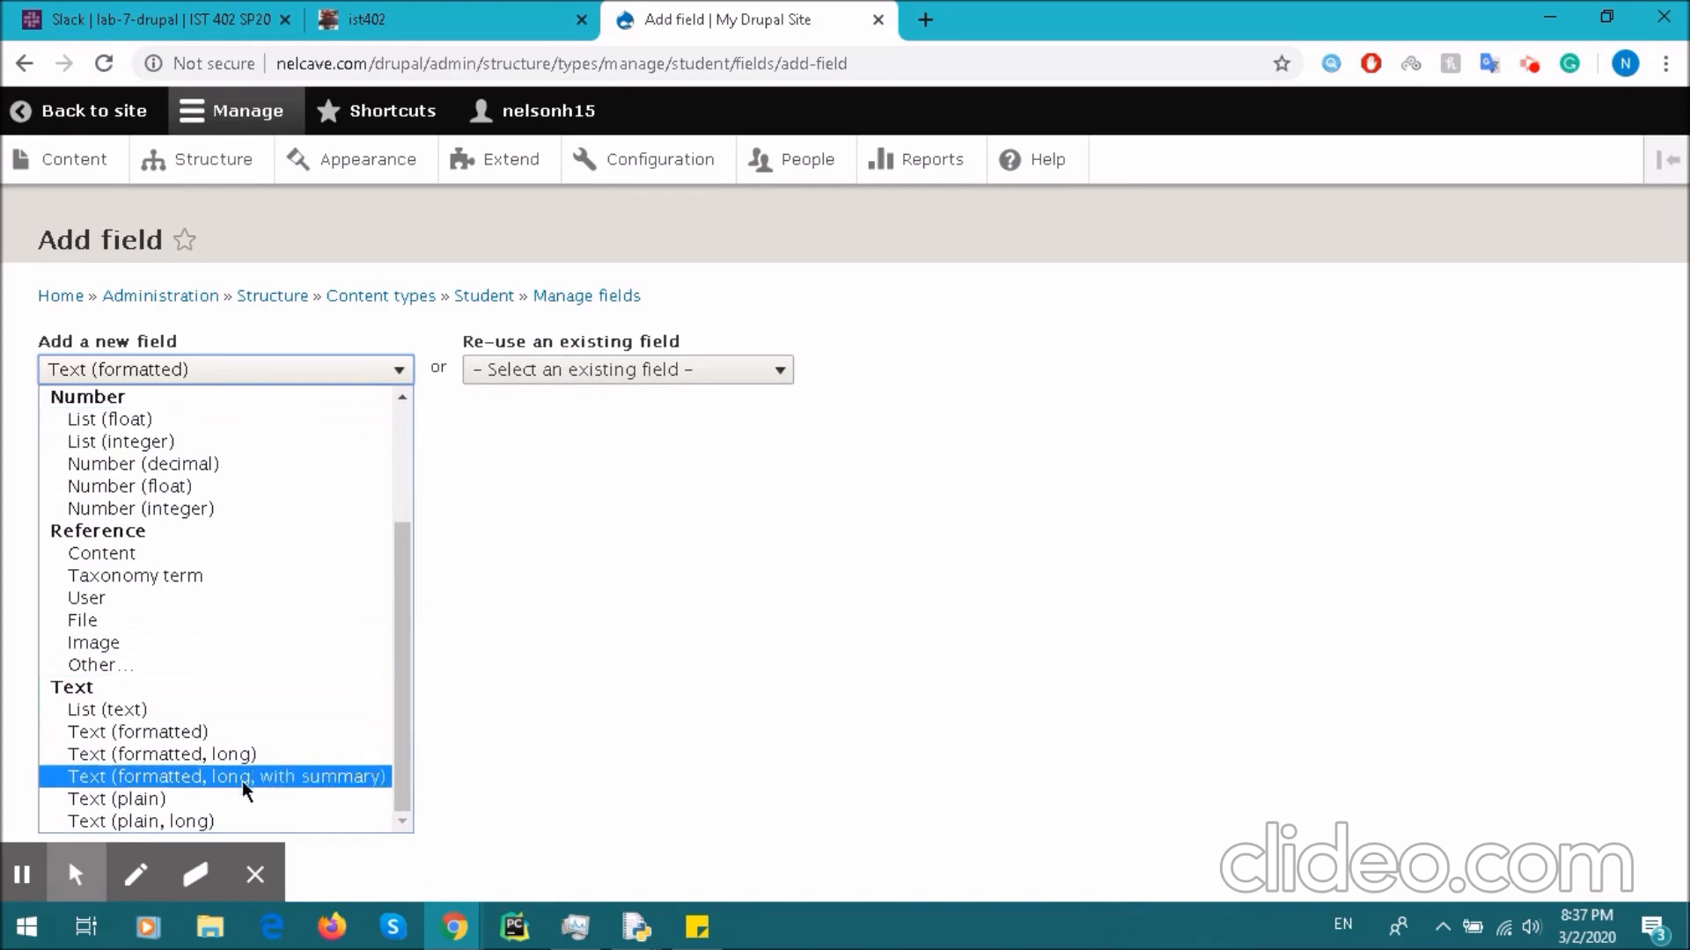
click(177, 709)
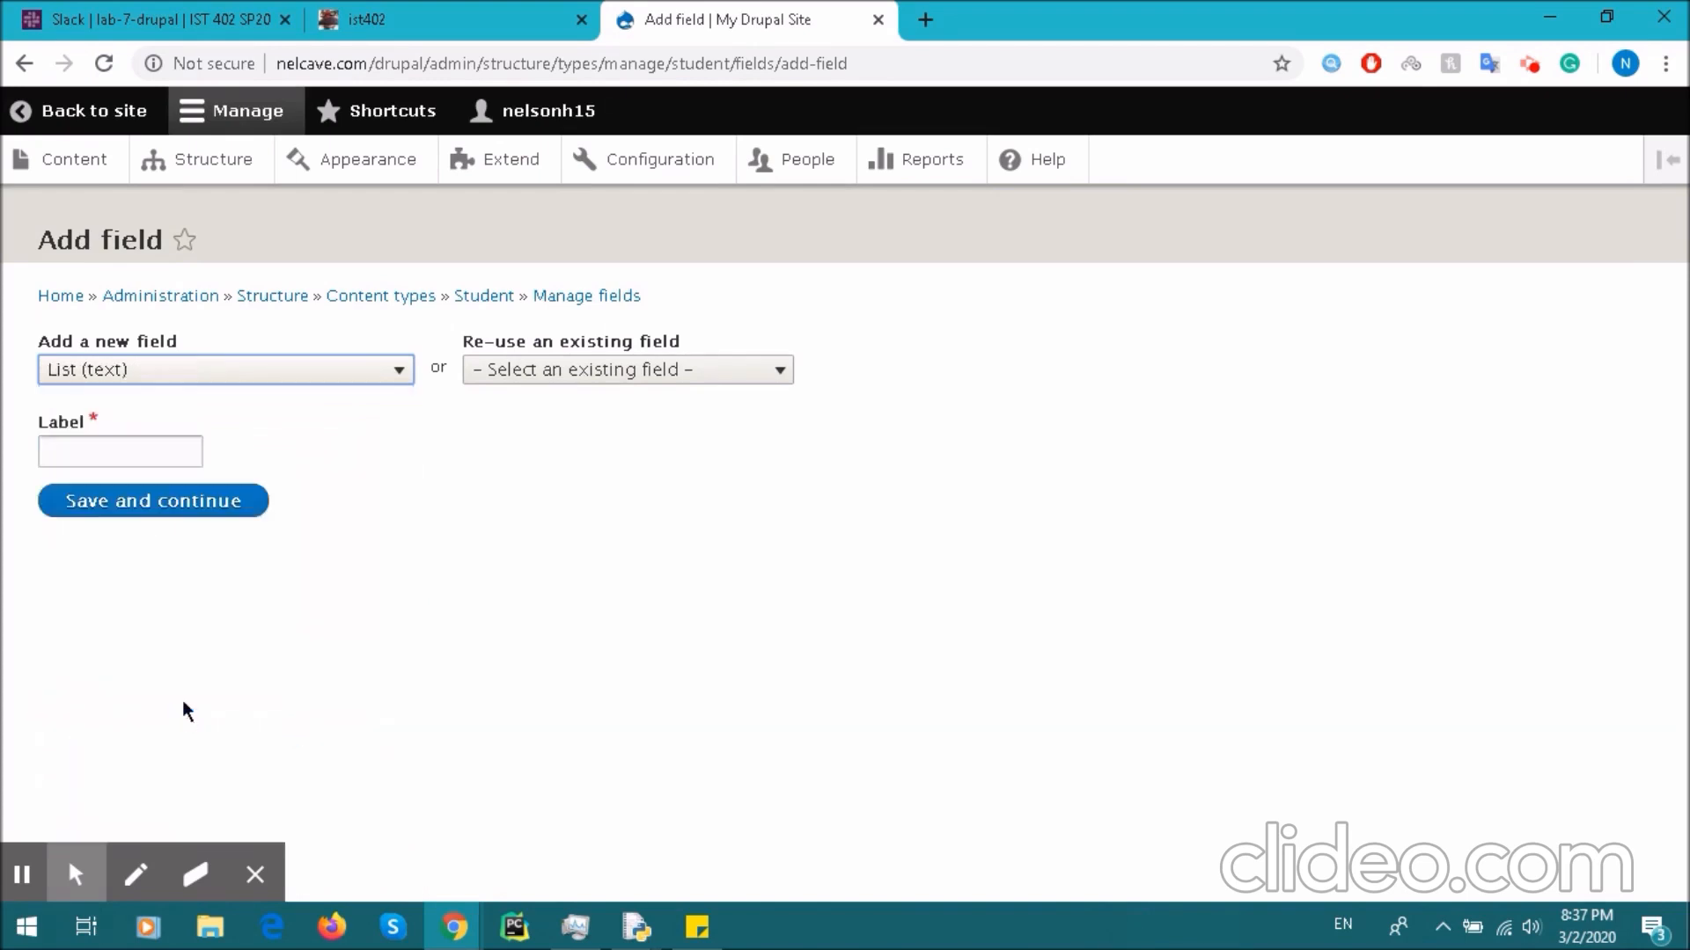
- Label the new field 'Year' and create it
click(160, 449)
text(Maj)
key(BackSpace)
key(BackSpace)
key(BackSpace)
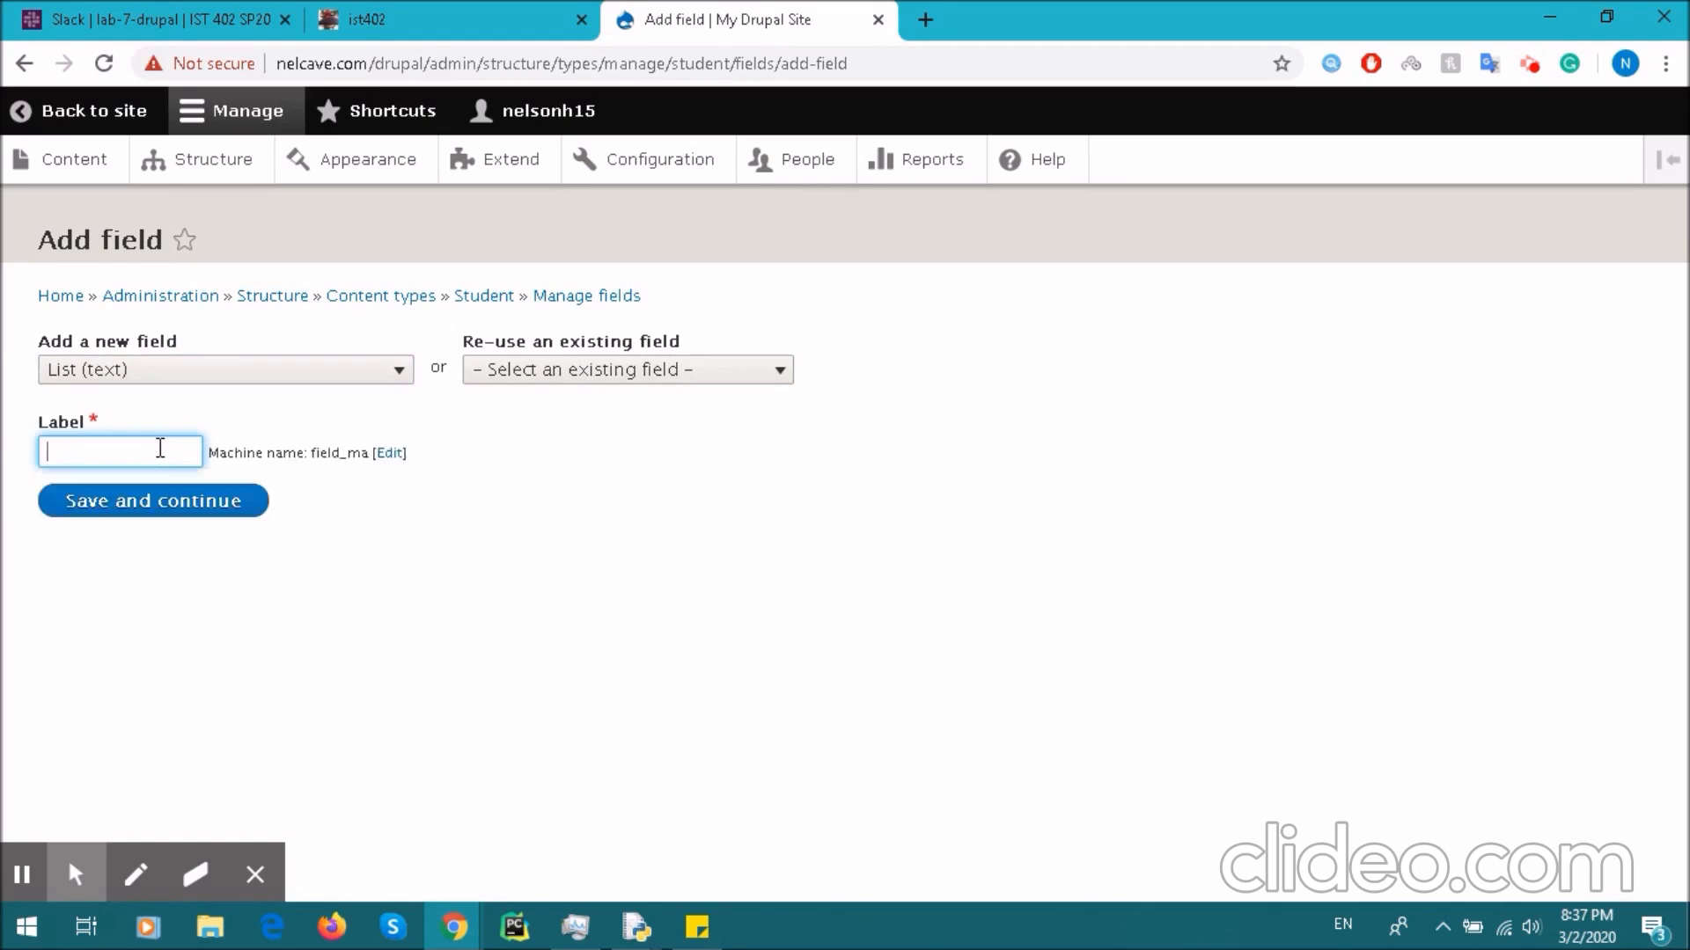
text(year)
key(BackSpace)
key(BackSpace)
key(BackSpace)
key(BackSpace)
text(Year)
click(200, 504)
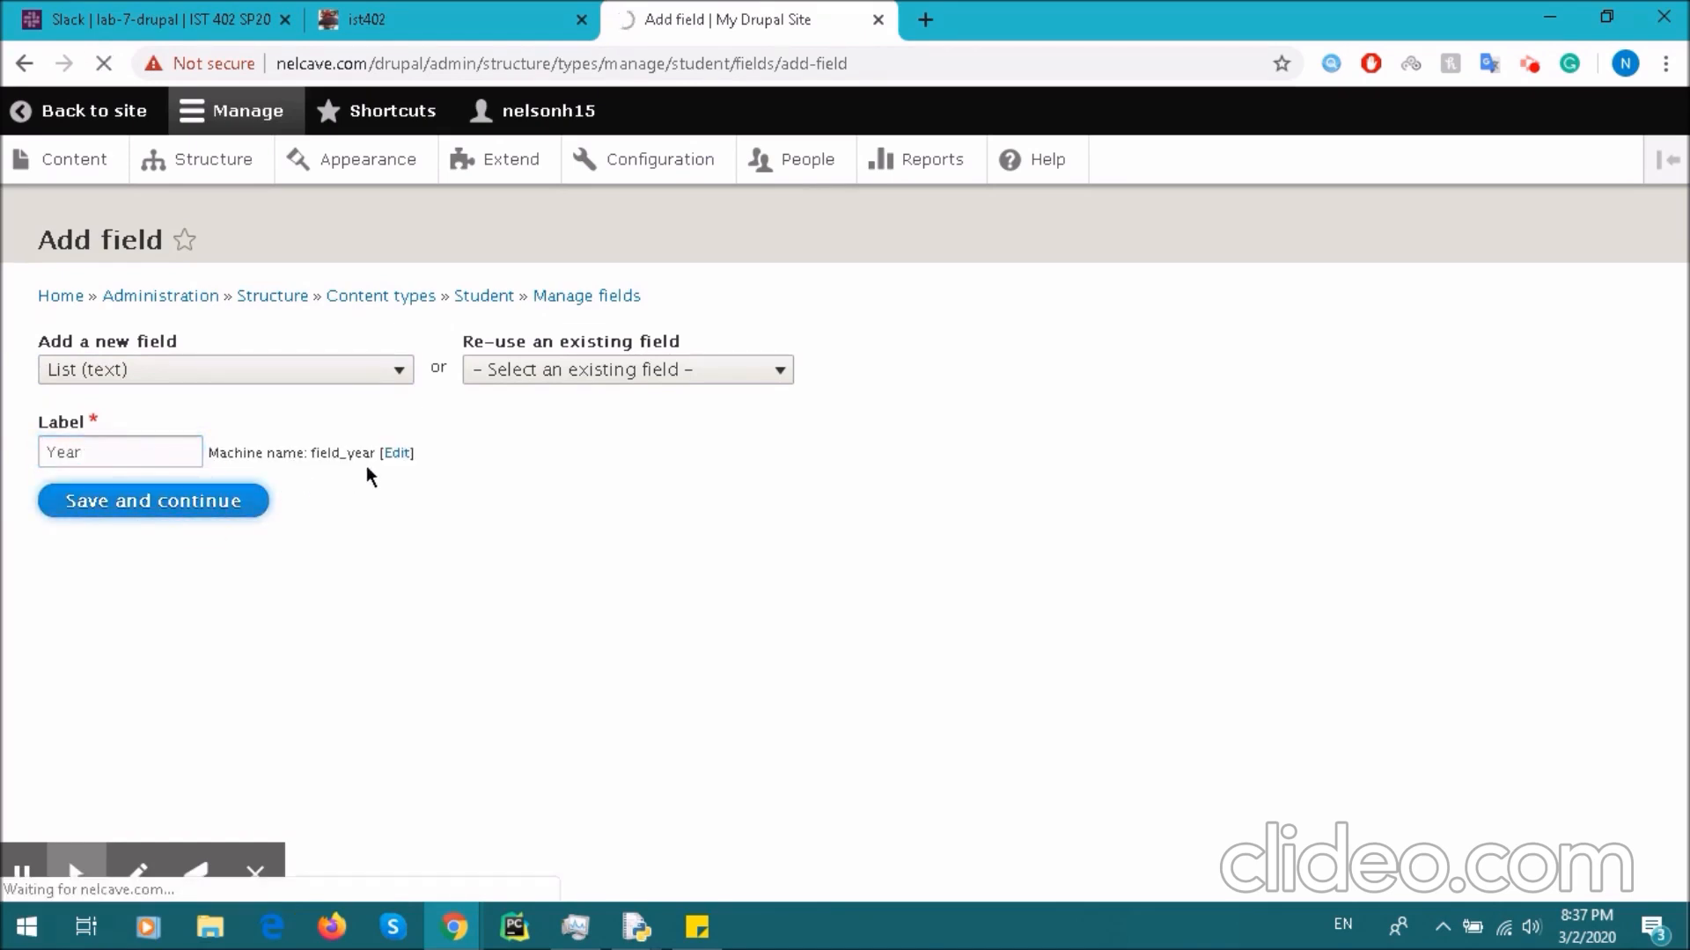
- Enter the allowed values Freshmen, Sophomore, Junior and Senior, one per line
click(326, 513)
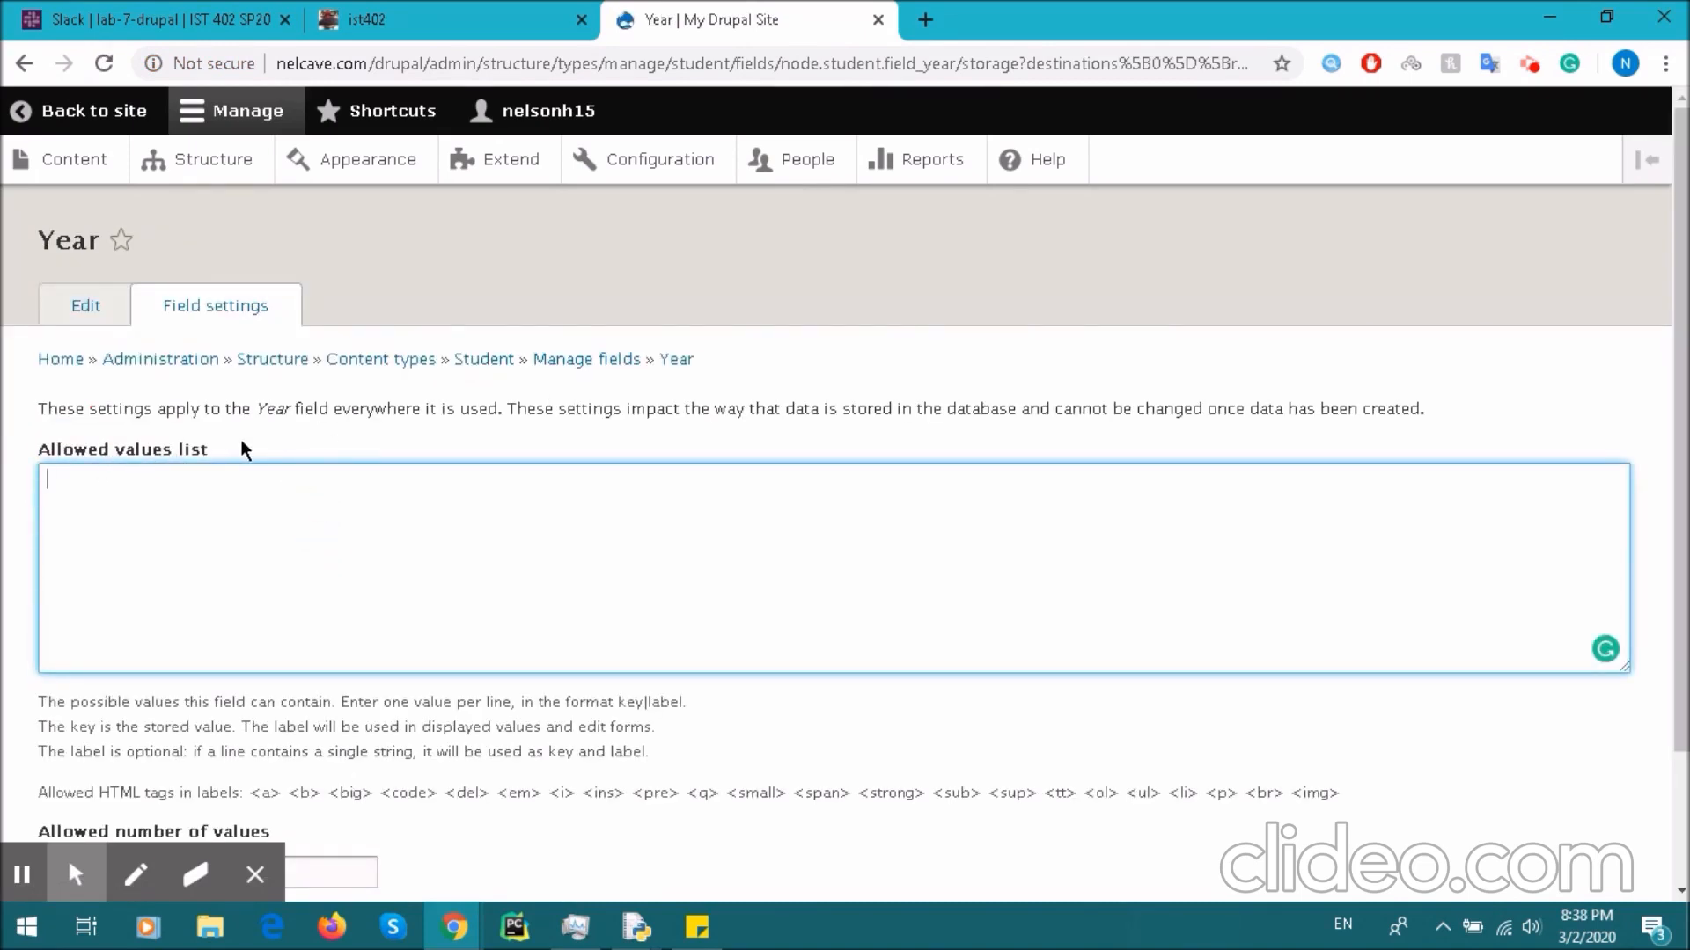
text(Freshmen, Sophomore, J)
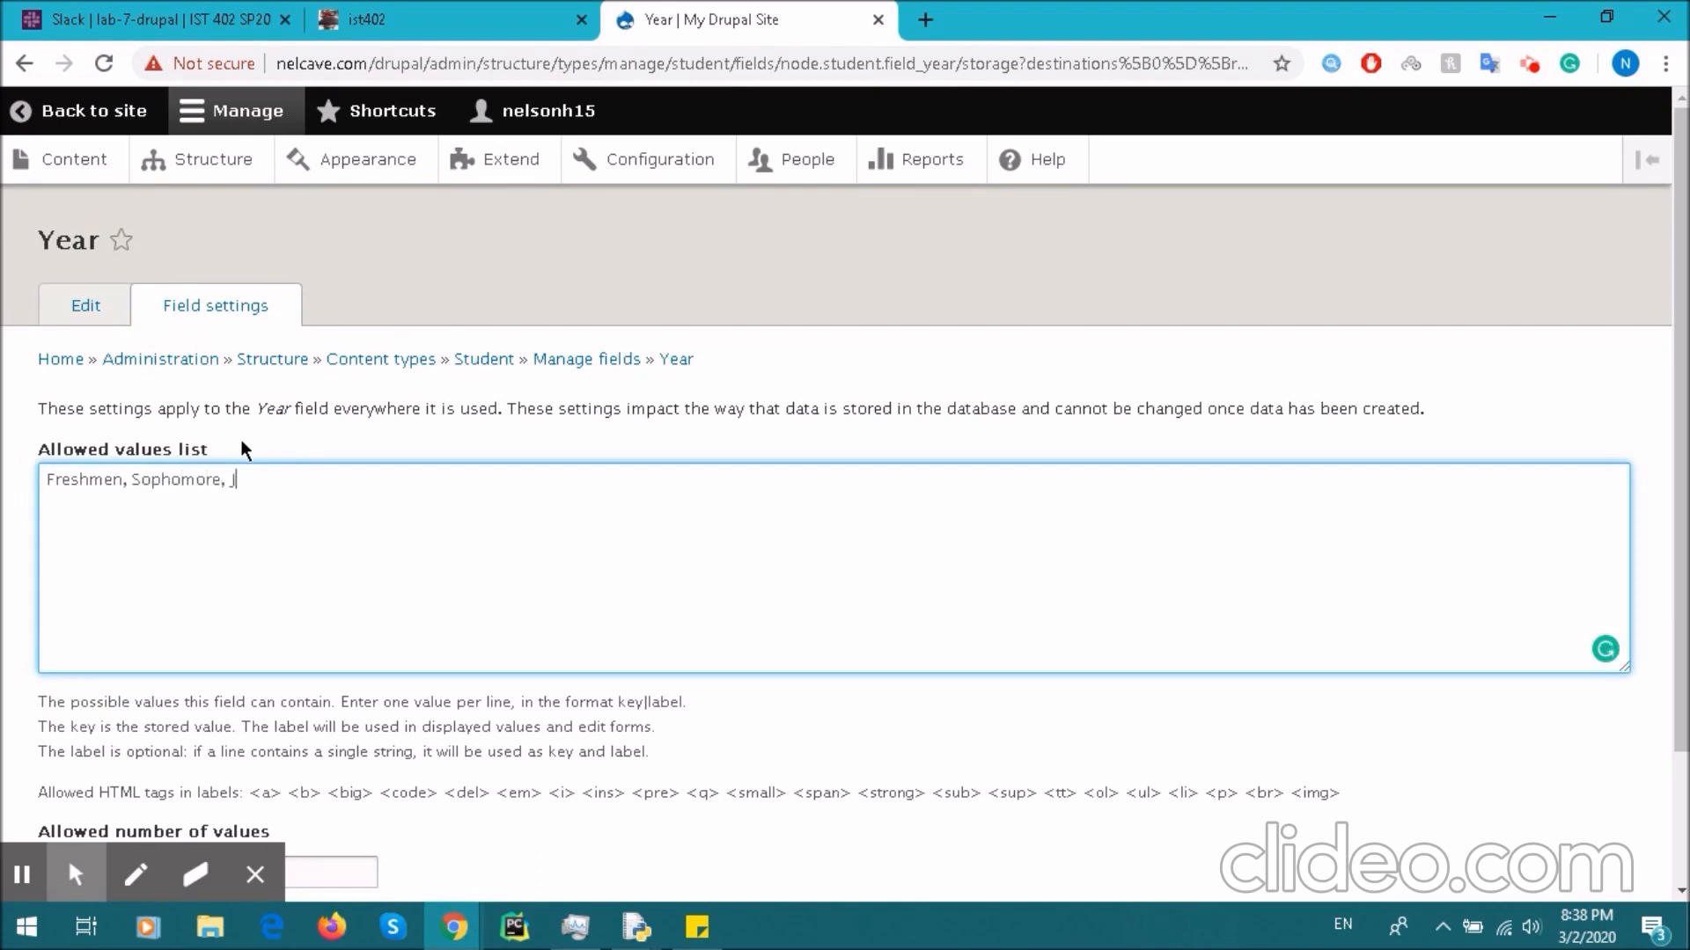
text(unior, Senior)
scroll(224, 501, down, 2)
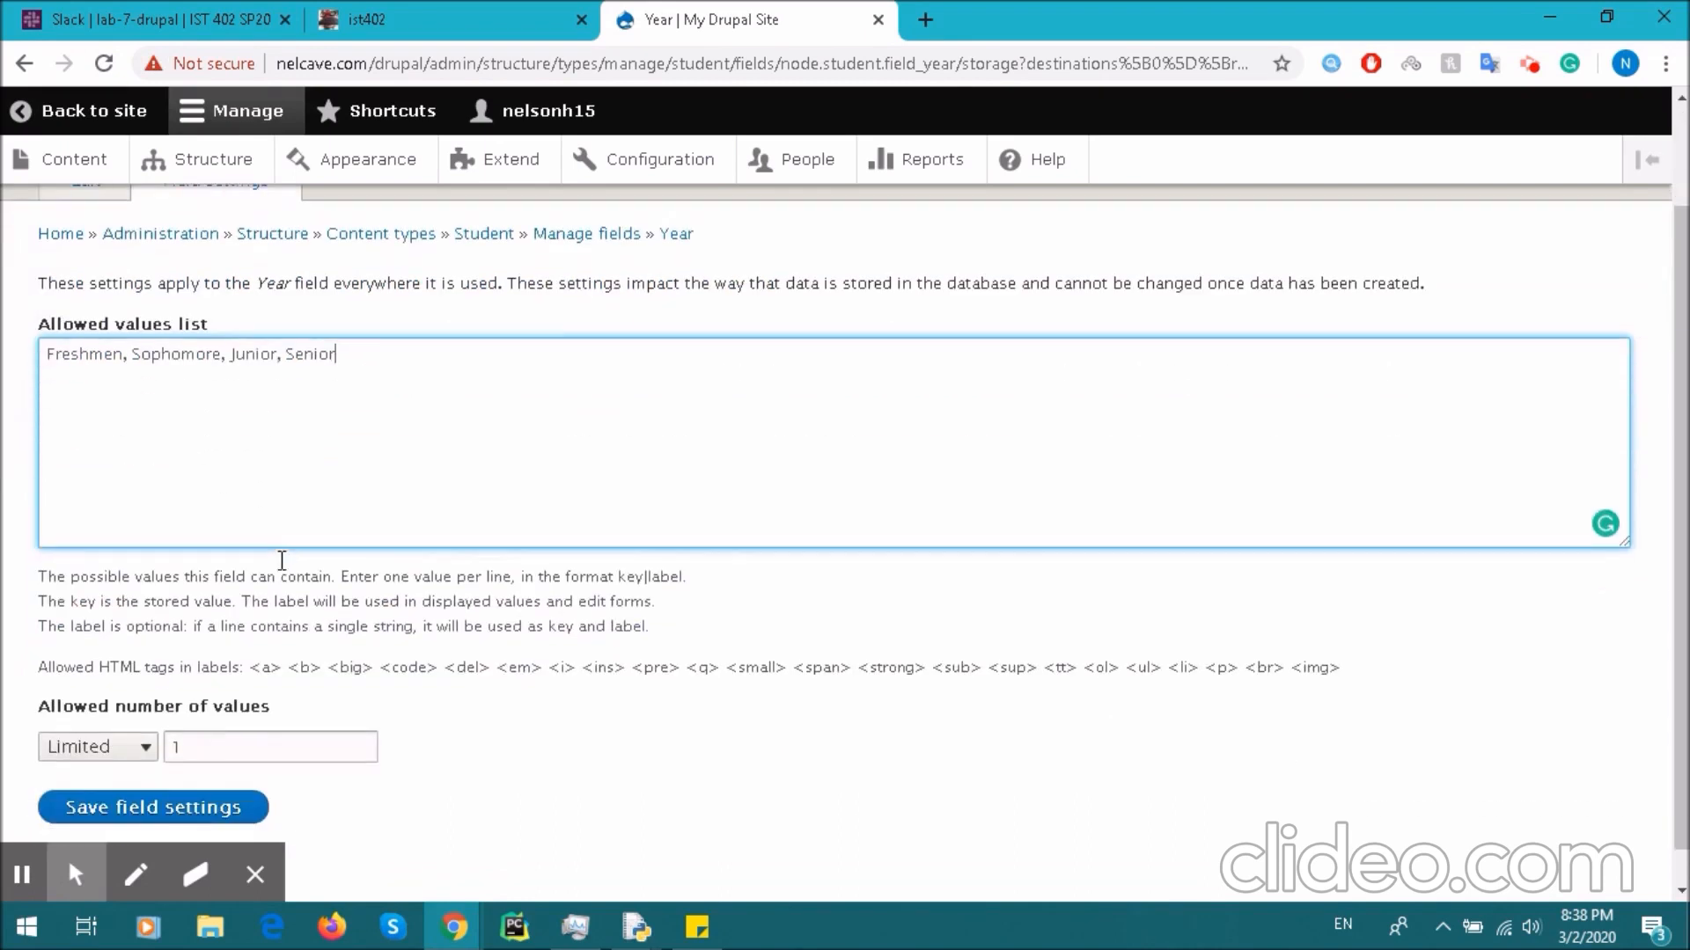
scroll(161, 470, up, 1)
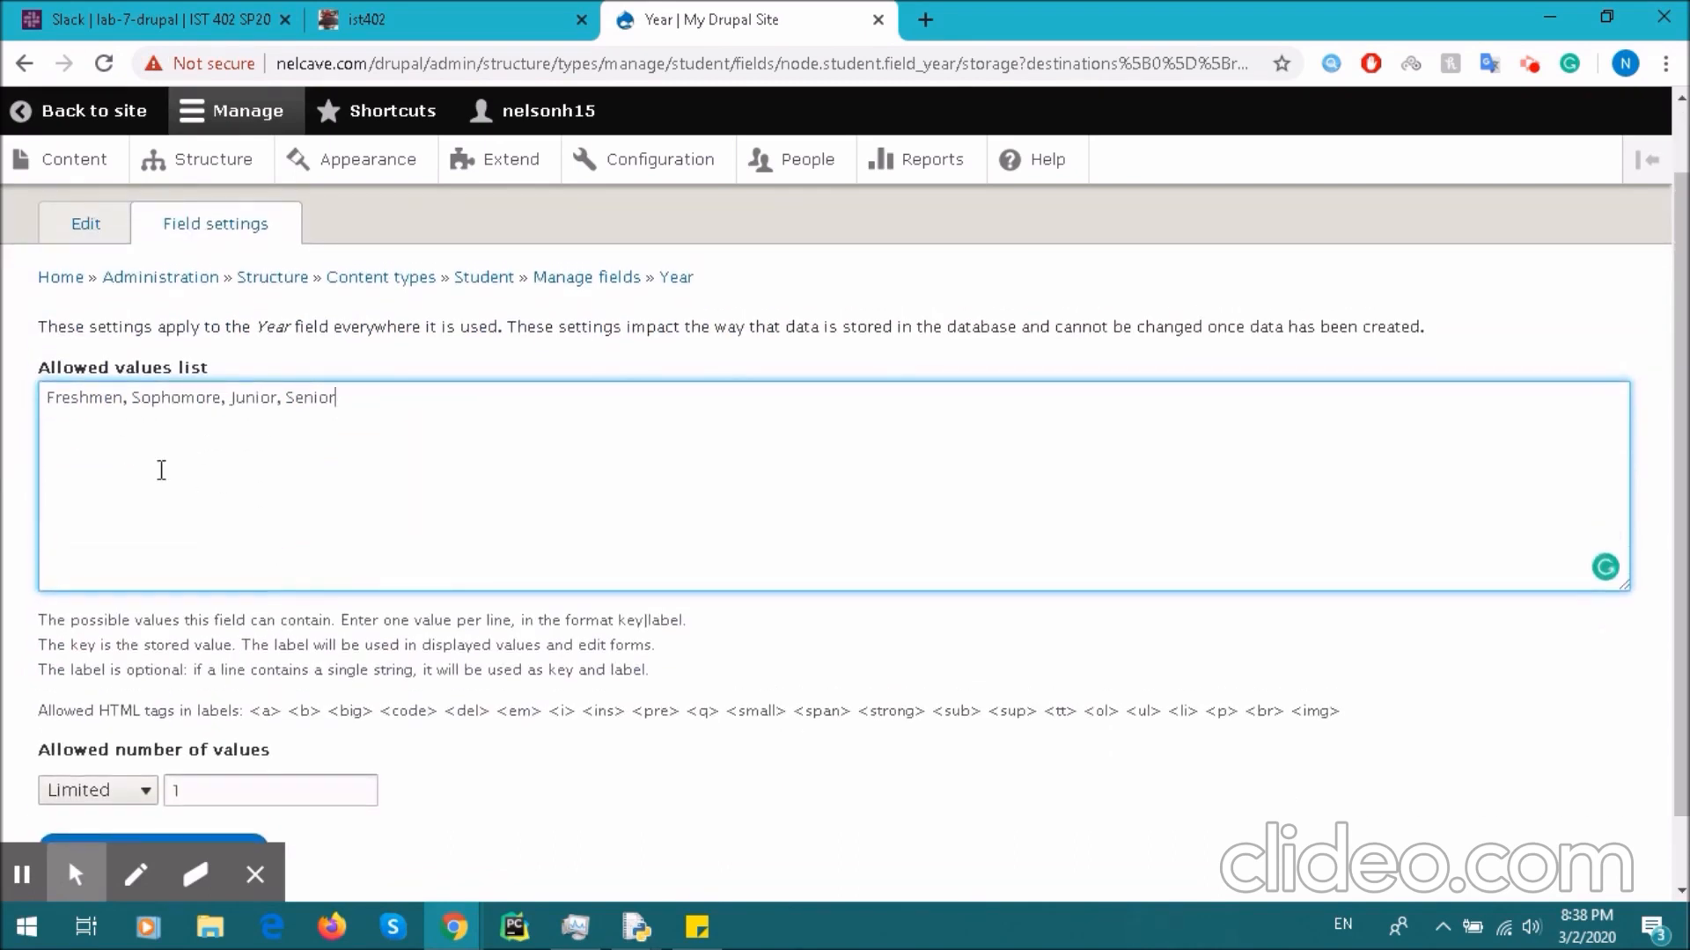
click(136, 408)
key(BackSpace)
key(BackSpace)
key(Return)
click(140, 418)
key(BackSpace)
key(BackSpace)
key(Return)
click(108, 434)
key(BackSpace)
key(BackSpace)
key(Return)
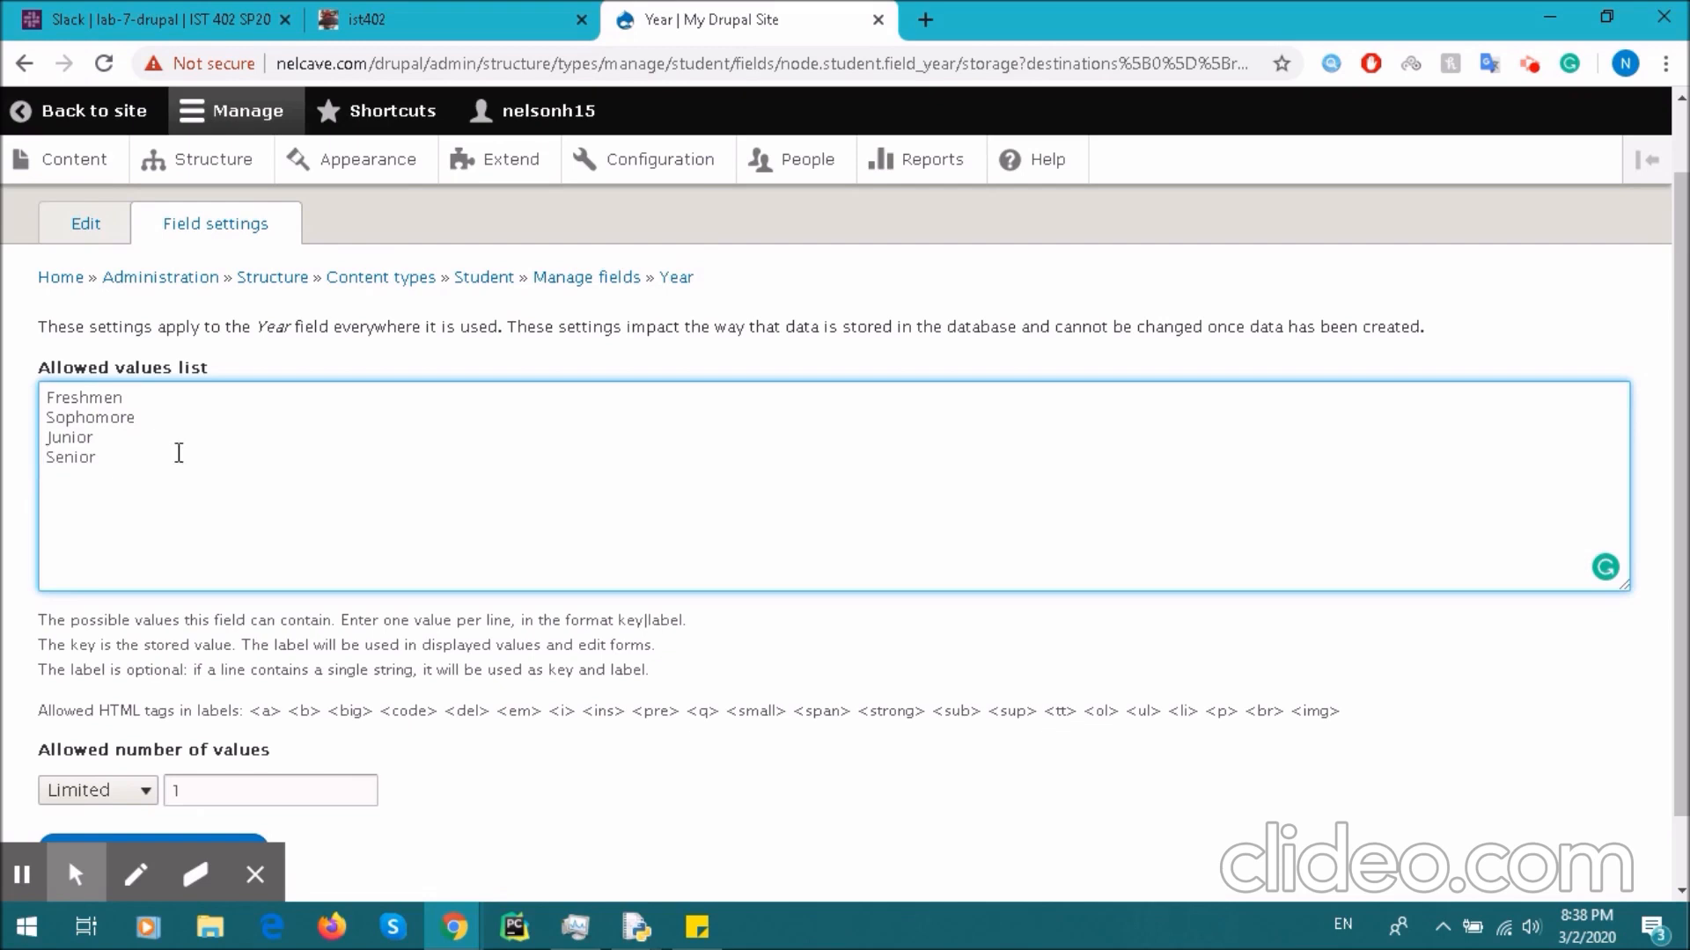
- Save the allowed values and the Year field settings
drag(199, 467, 17, 378)
scroll(230, 426, down, 1)
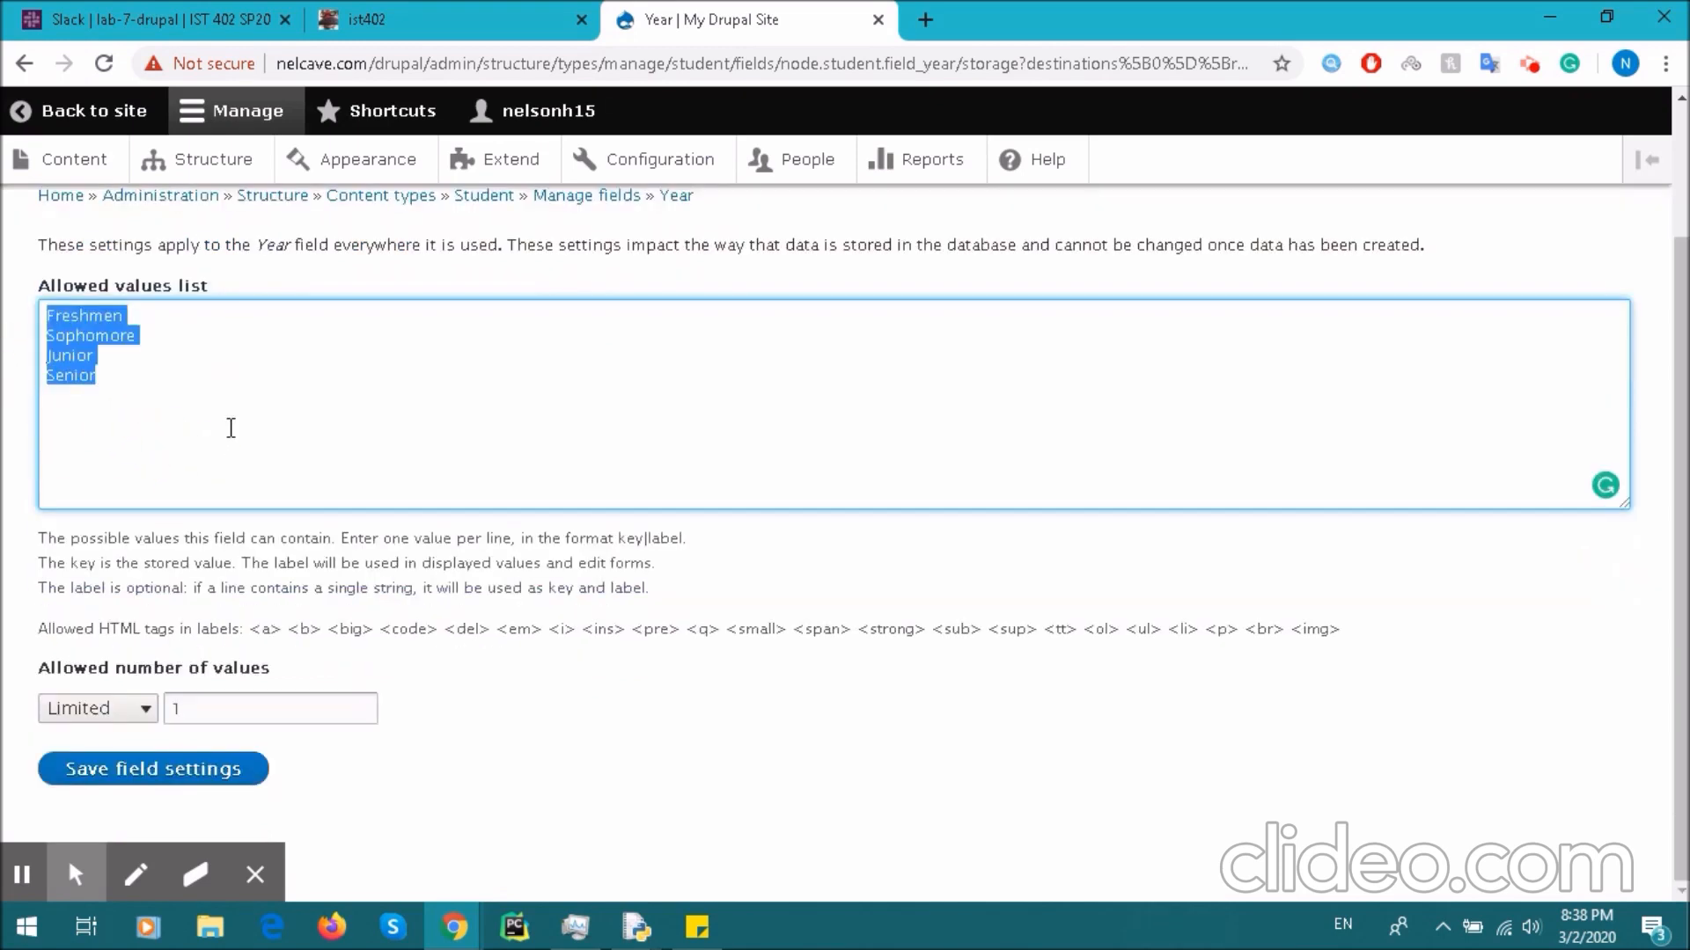
click(175, 784)
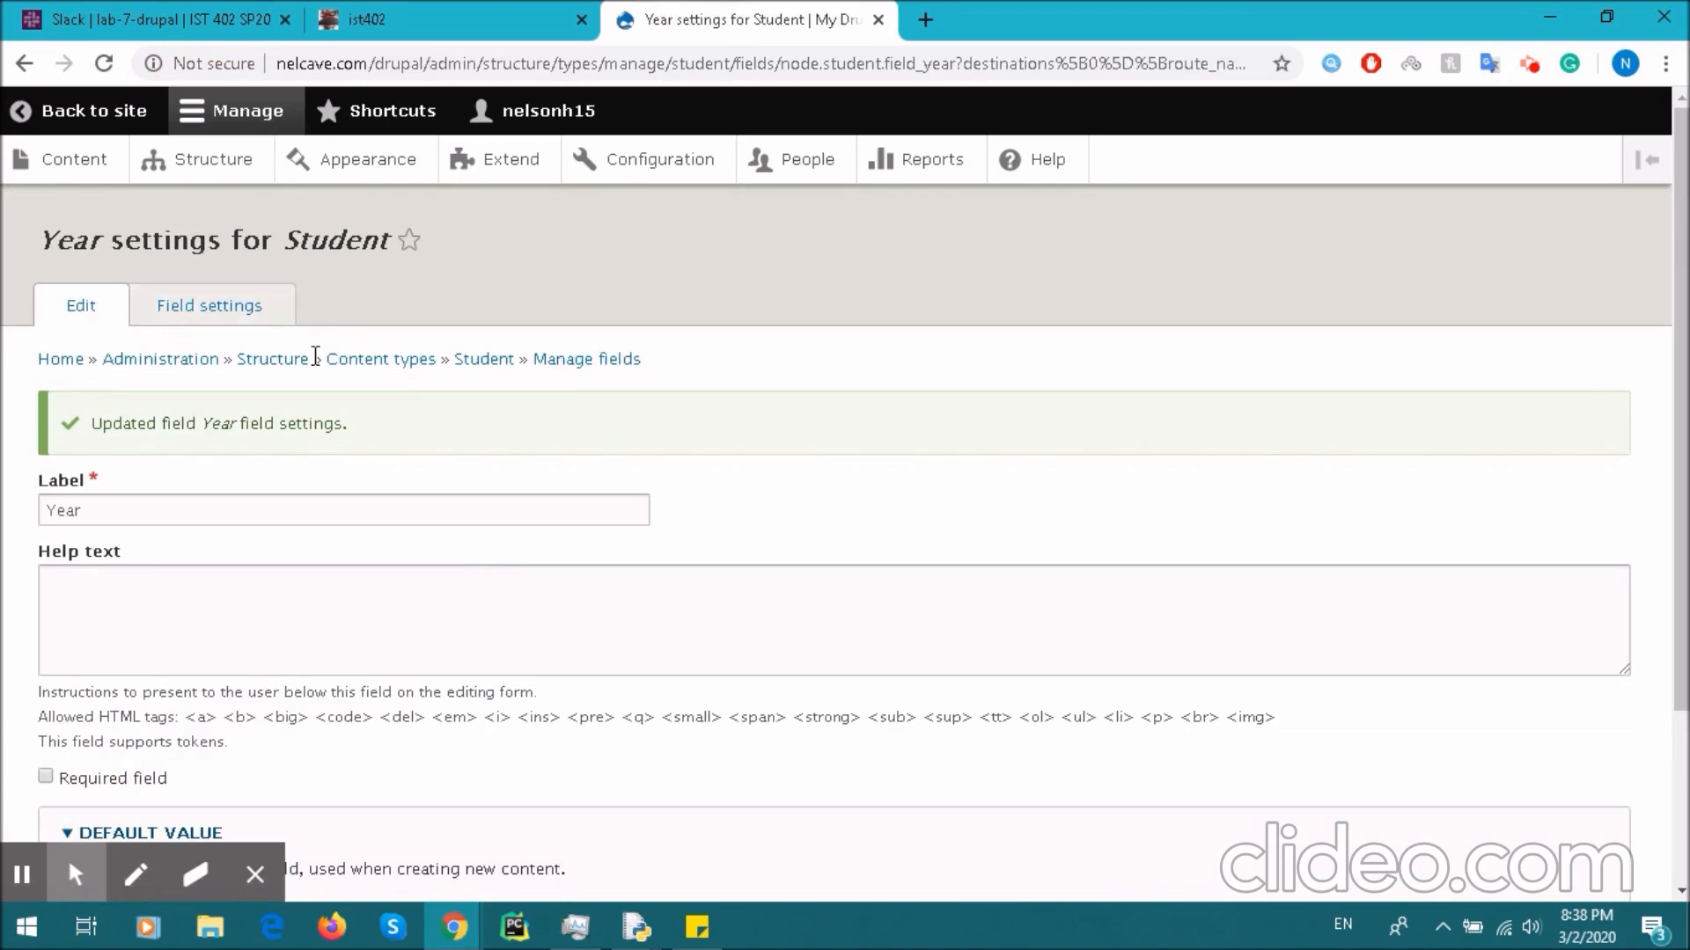
scroll(307, 396, down, 3)
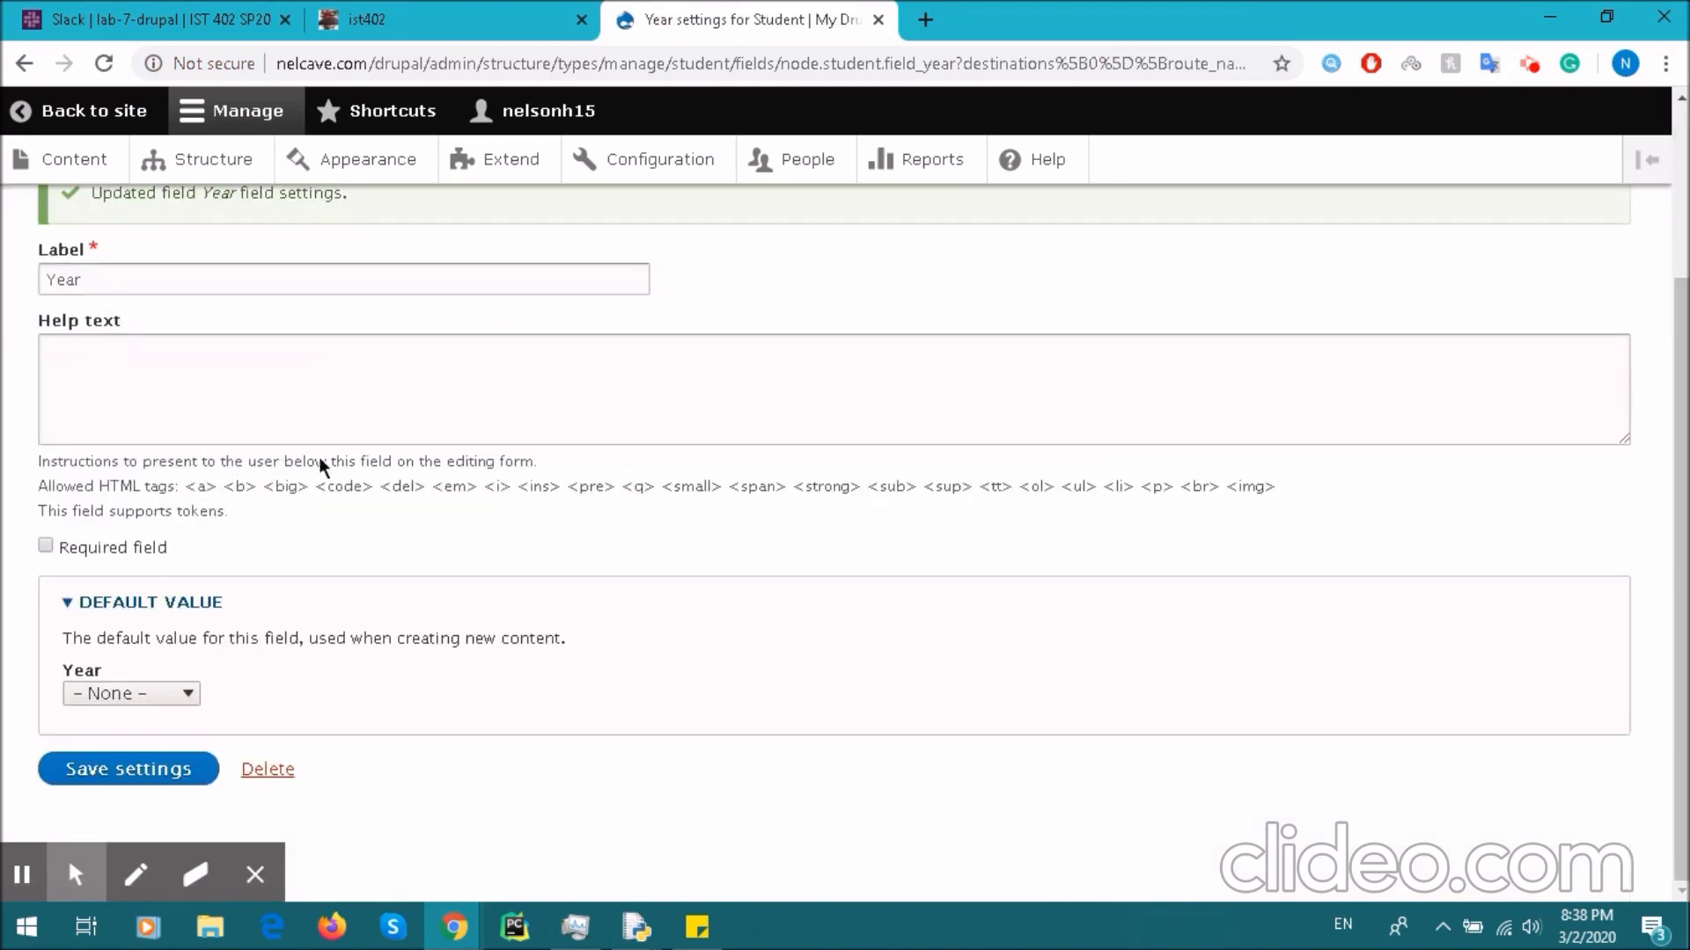
click(165, 778)
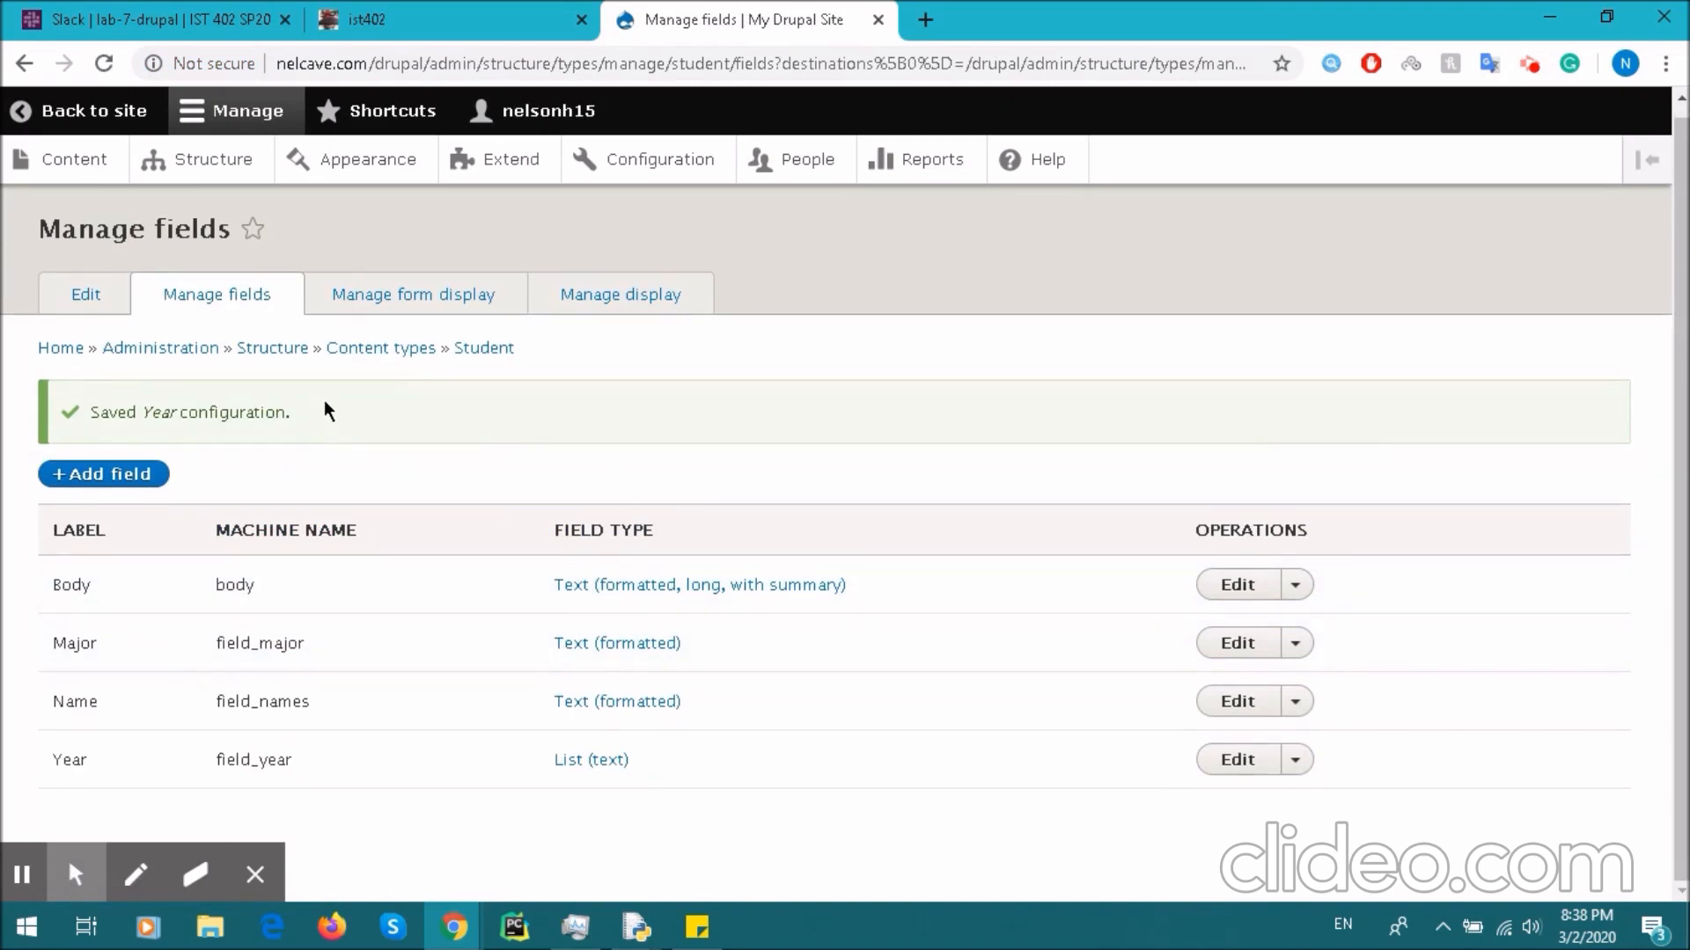
- Check the reference diagram in Slack, then return to the Student fields page
scroll(299, 378, up, 1)
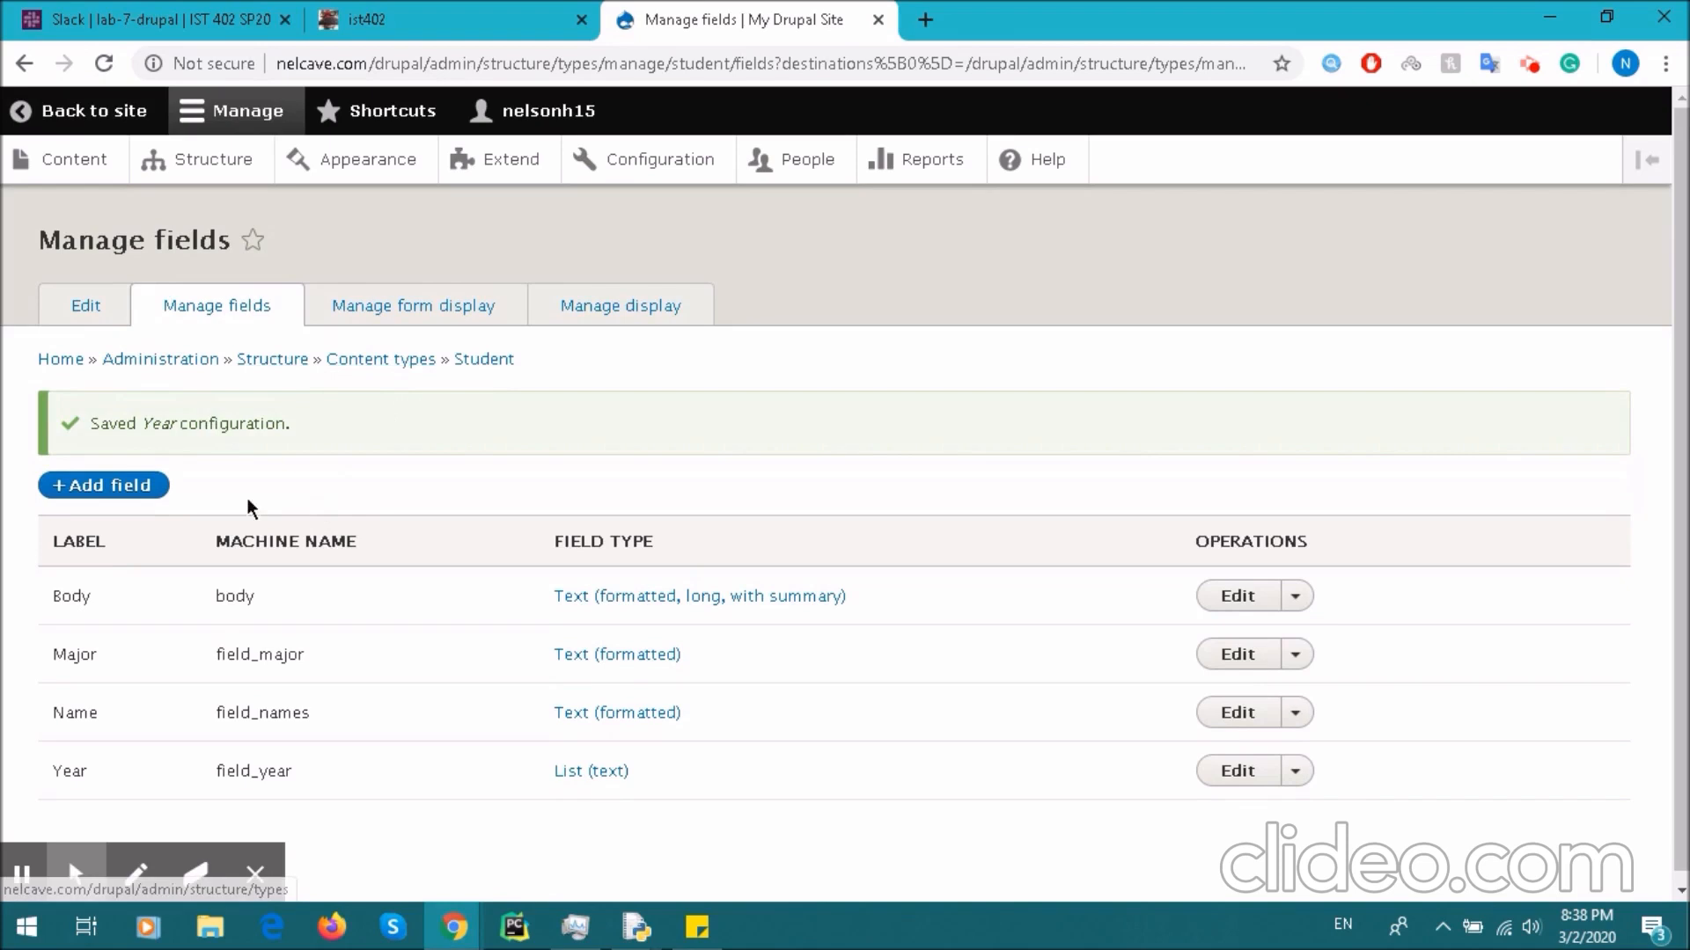
click(186, 7)
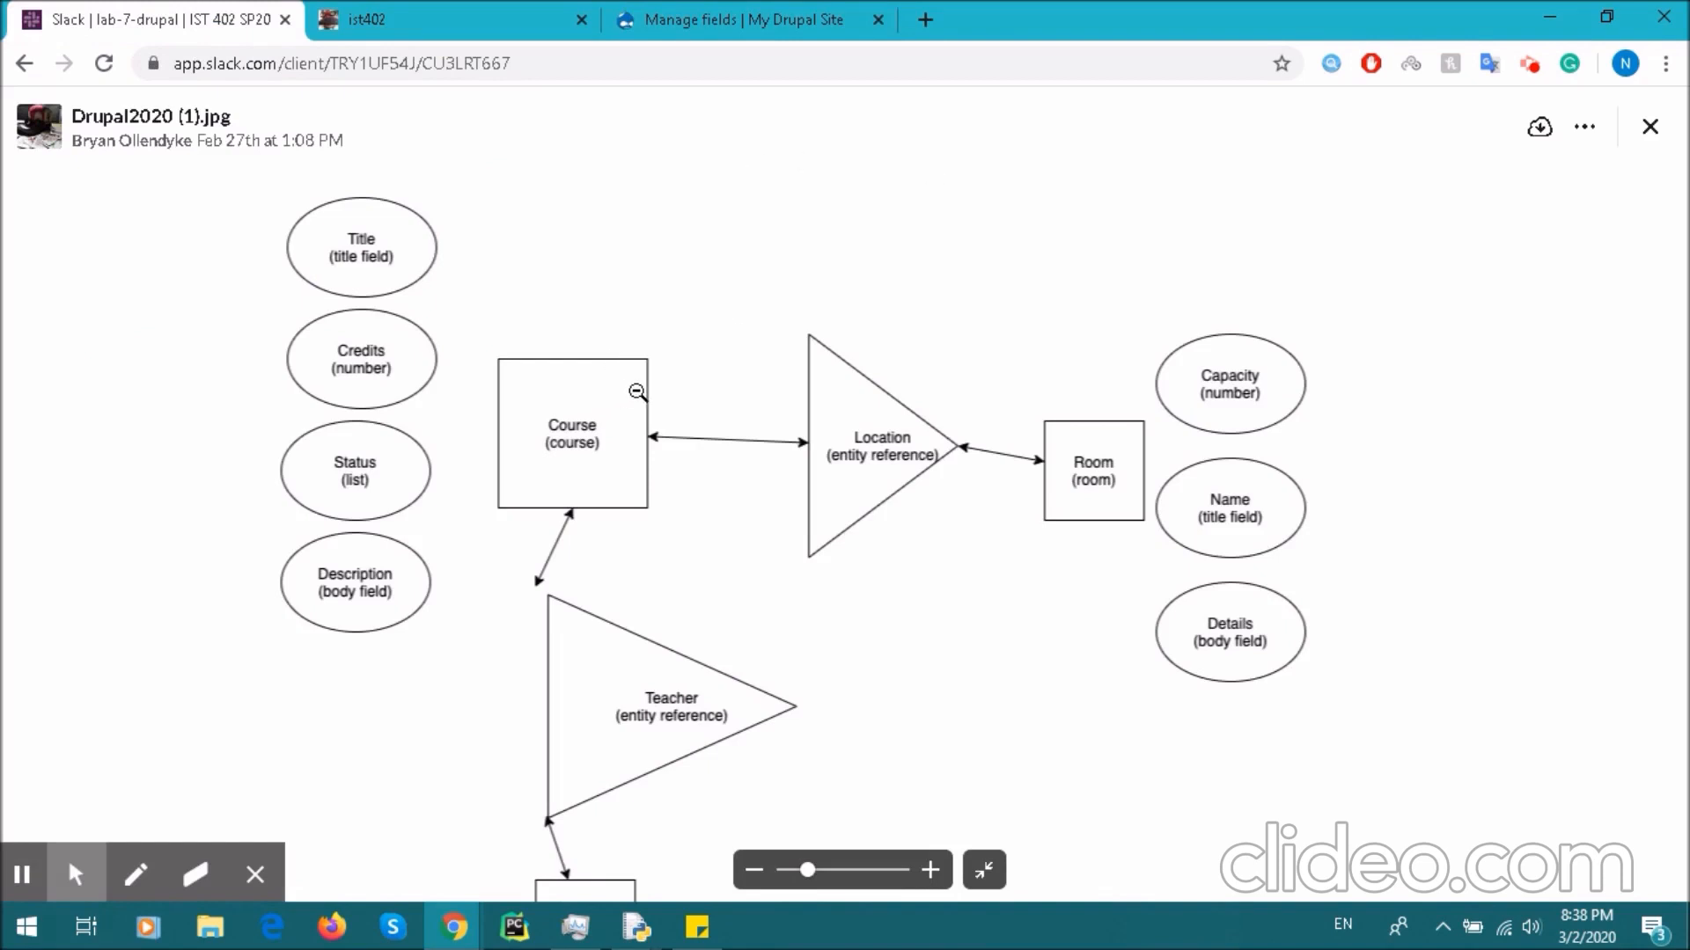
click(764, 14)
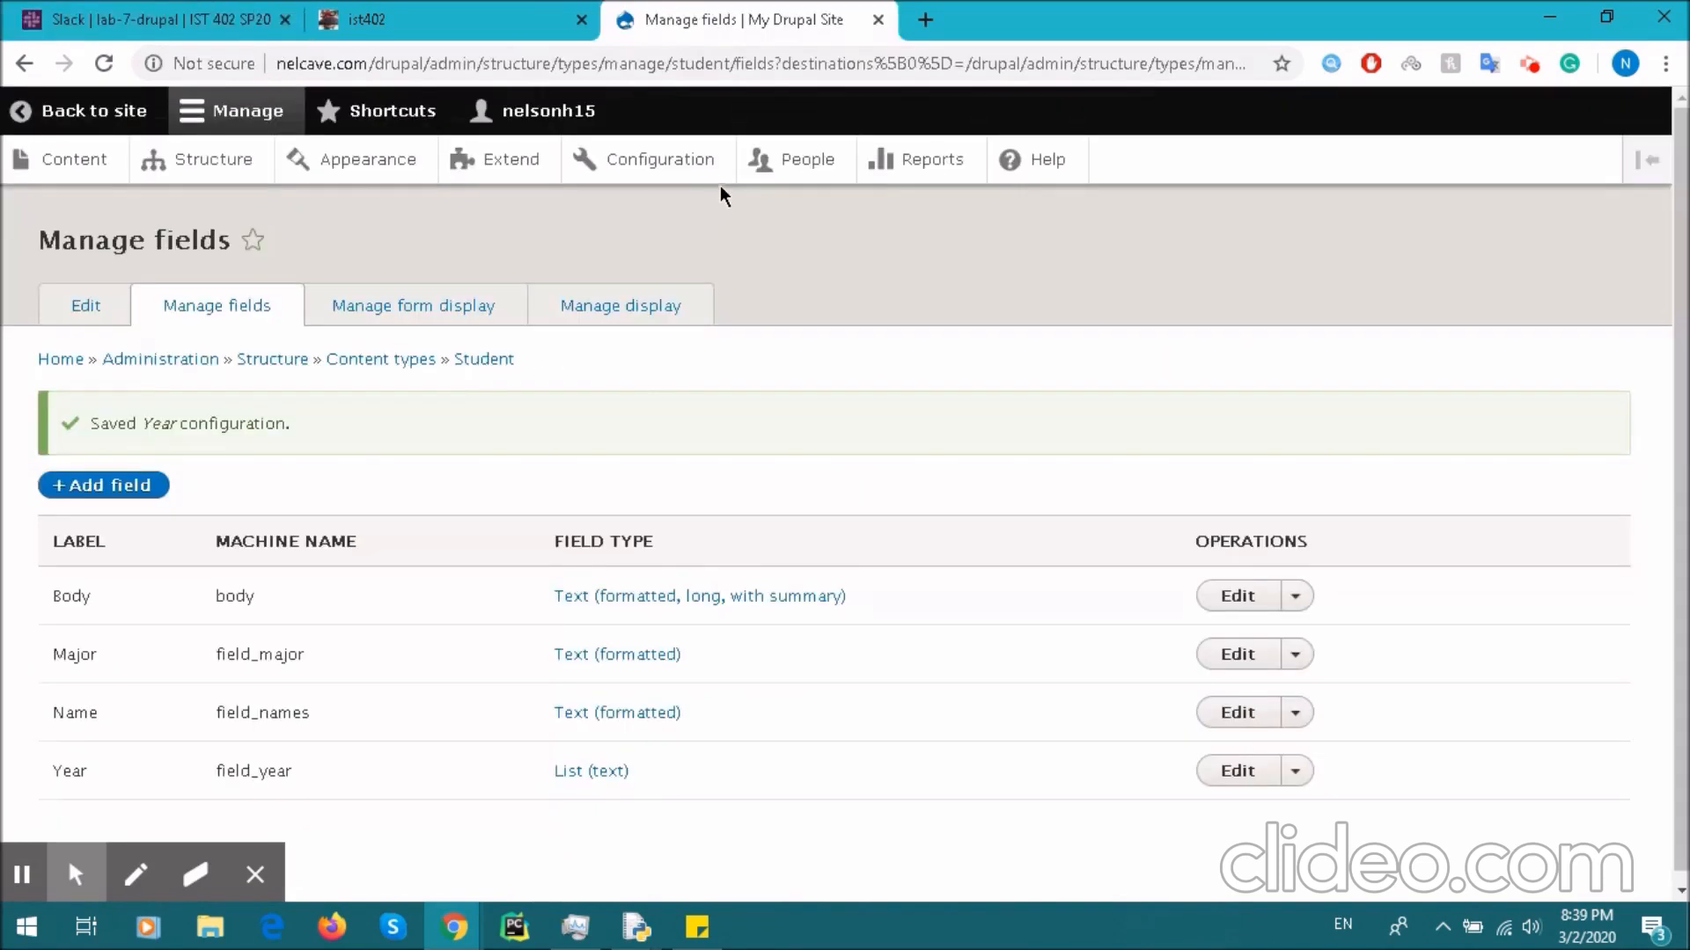
- Add a Content reference field labelled 'Enrolls' and save it
click(123, 485)
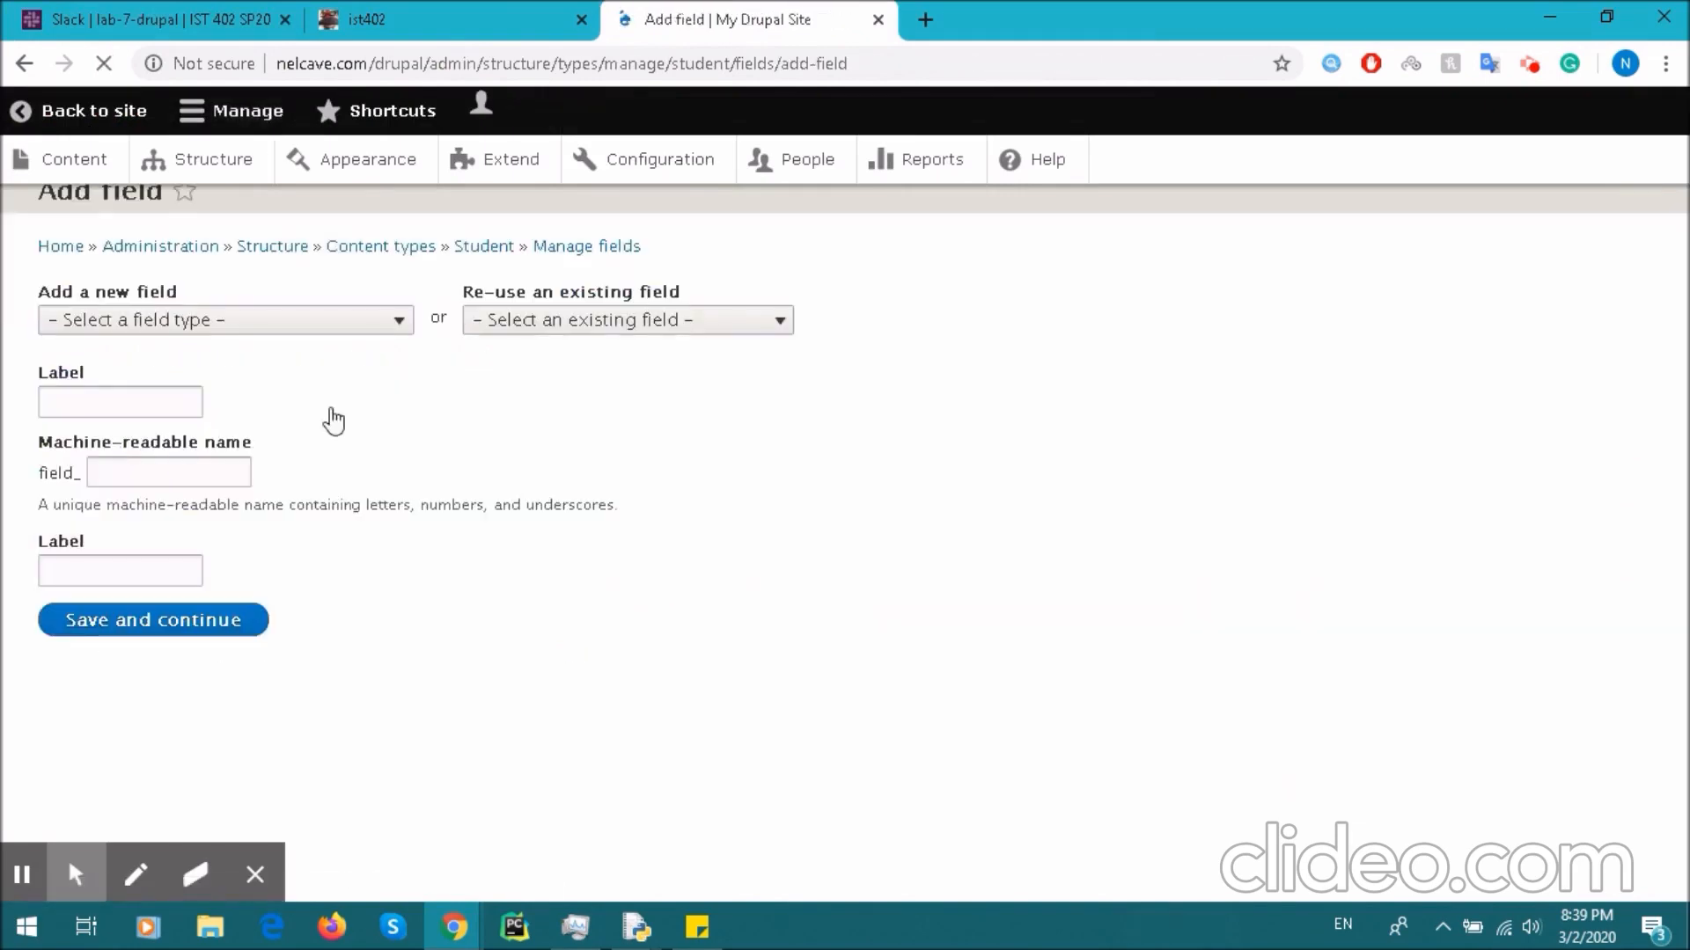
click(275, 377)
drag(403, 558, 396, 674)
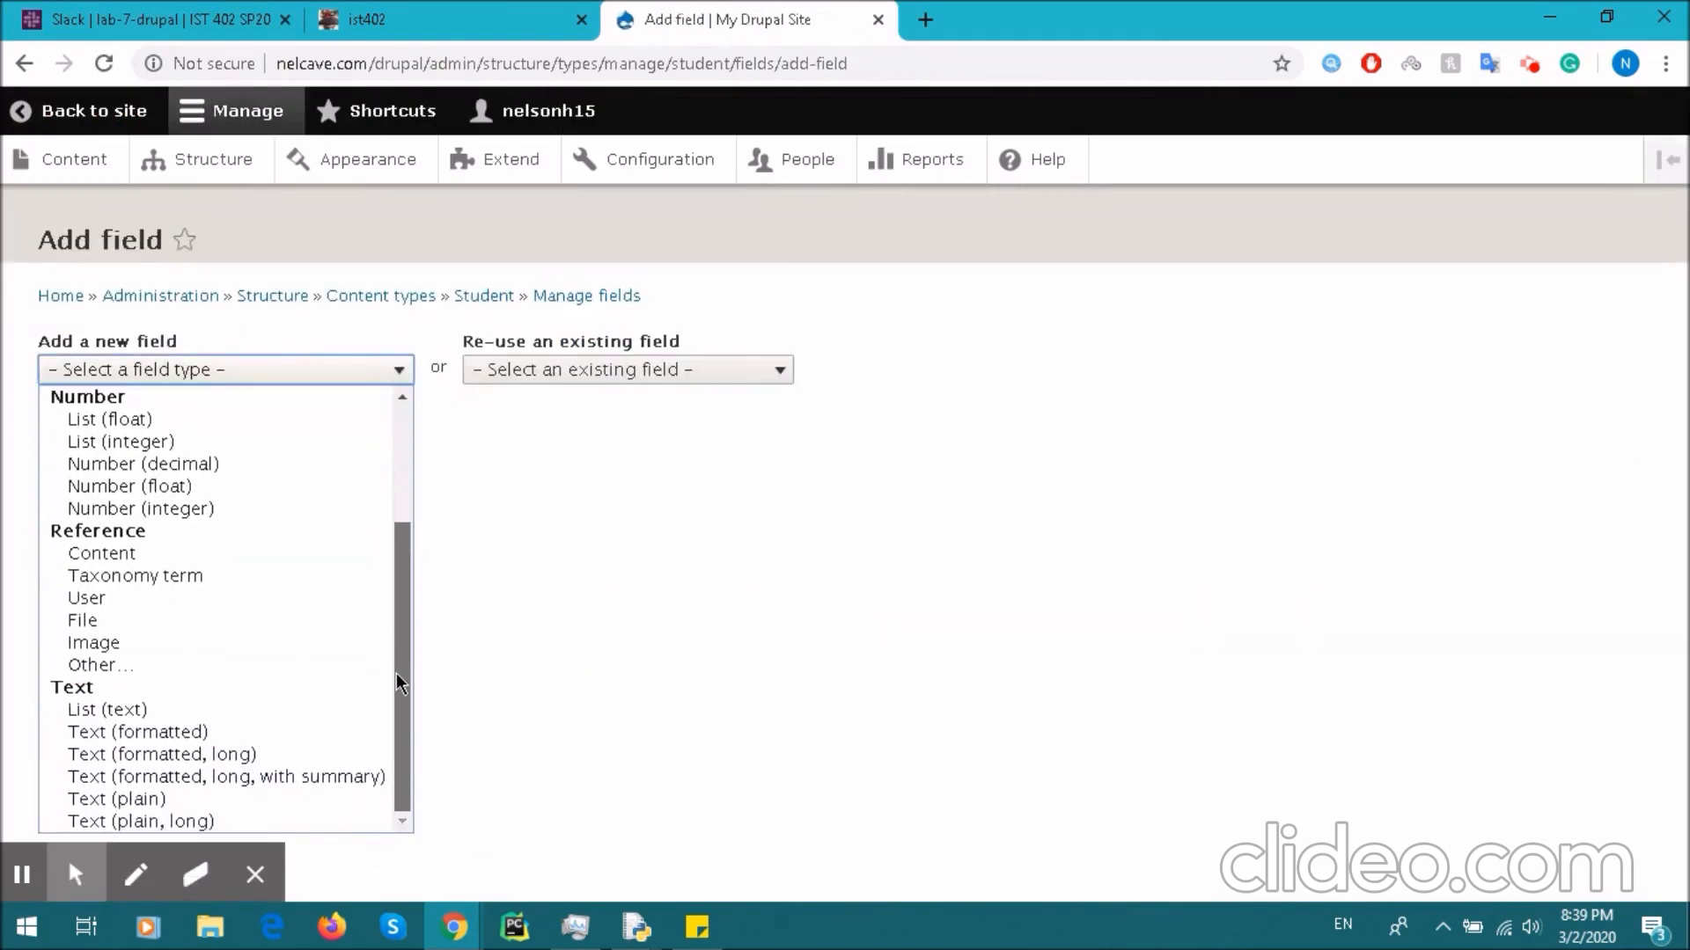
click(187, 553)
click(243, 374)
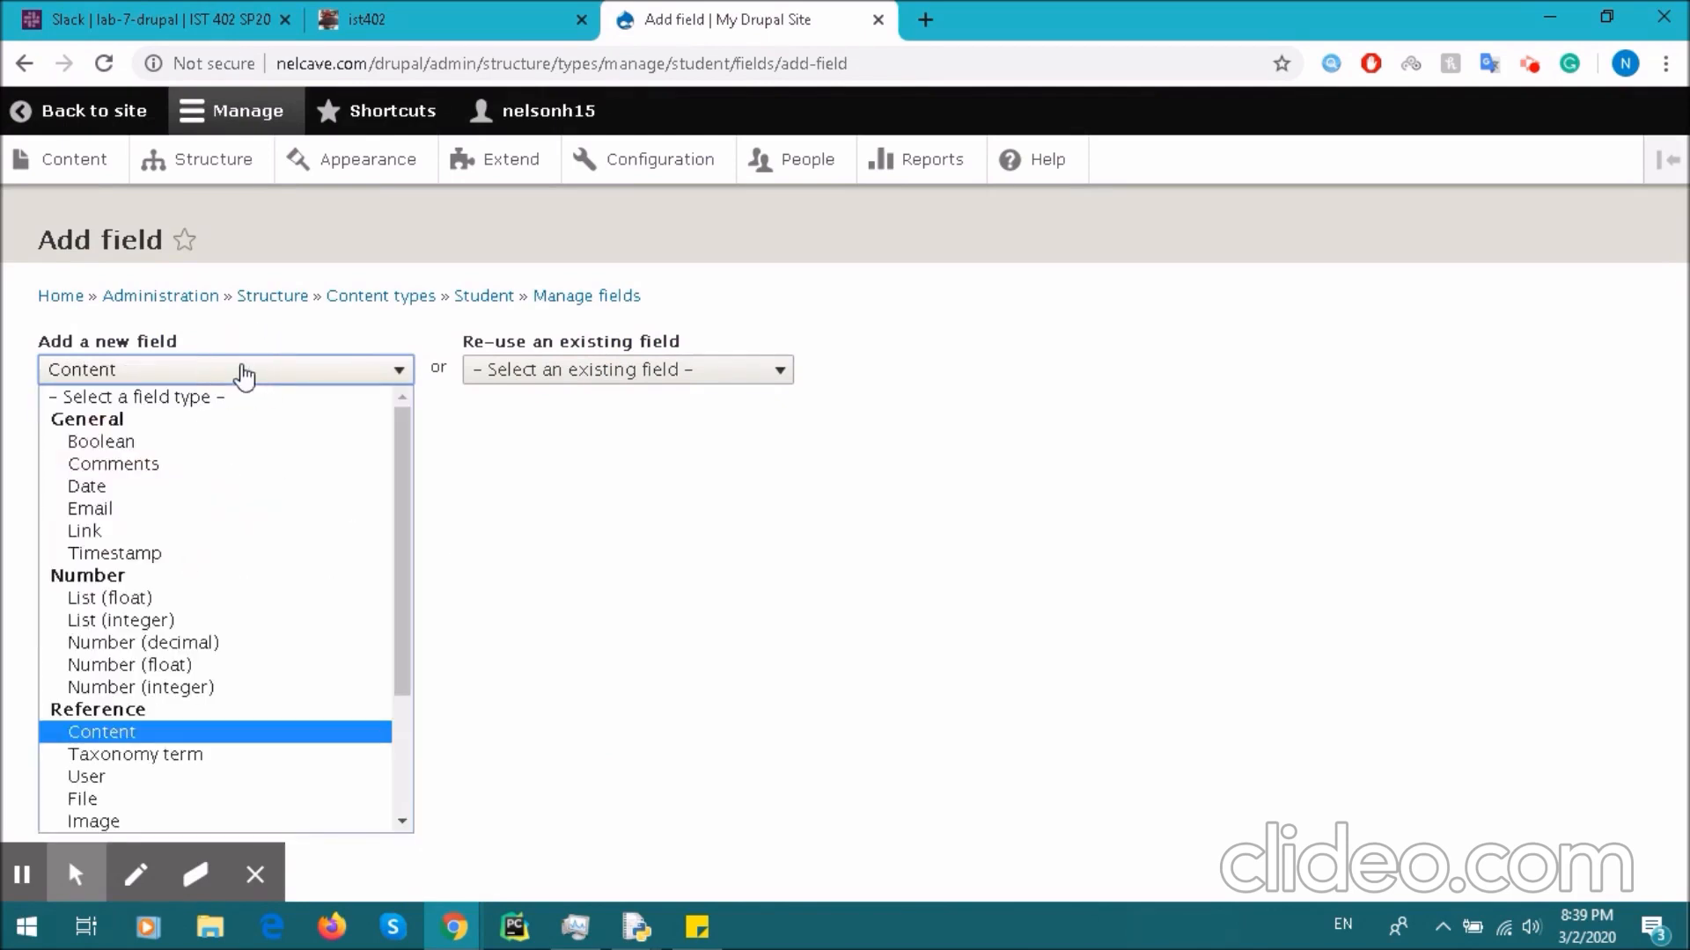
click(245, 377)
click(246, 373)
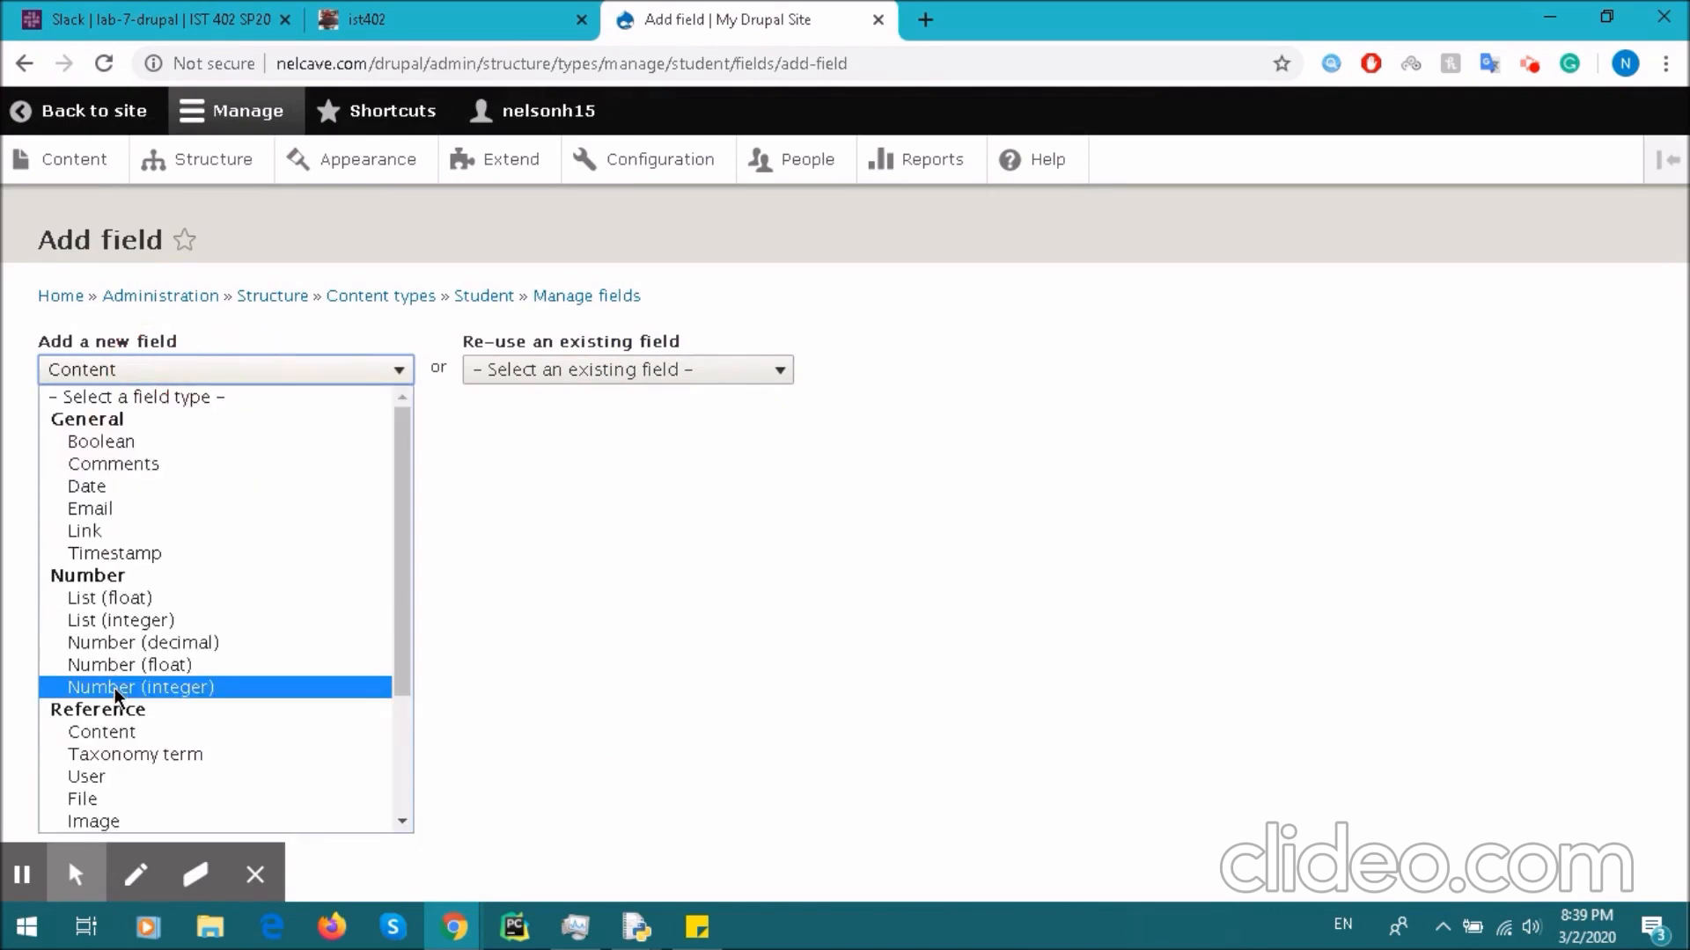
scroll(135, 708, down, 3)
click(197, 551)
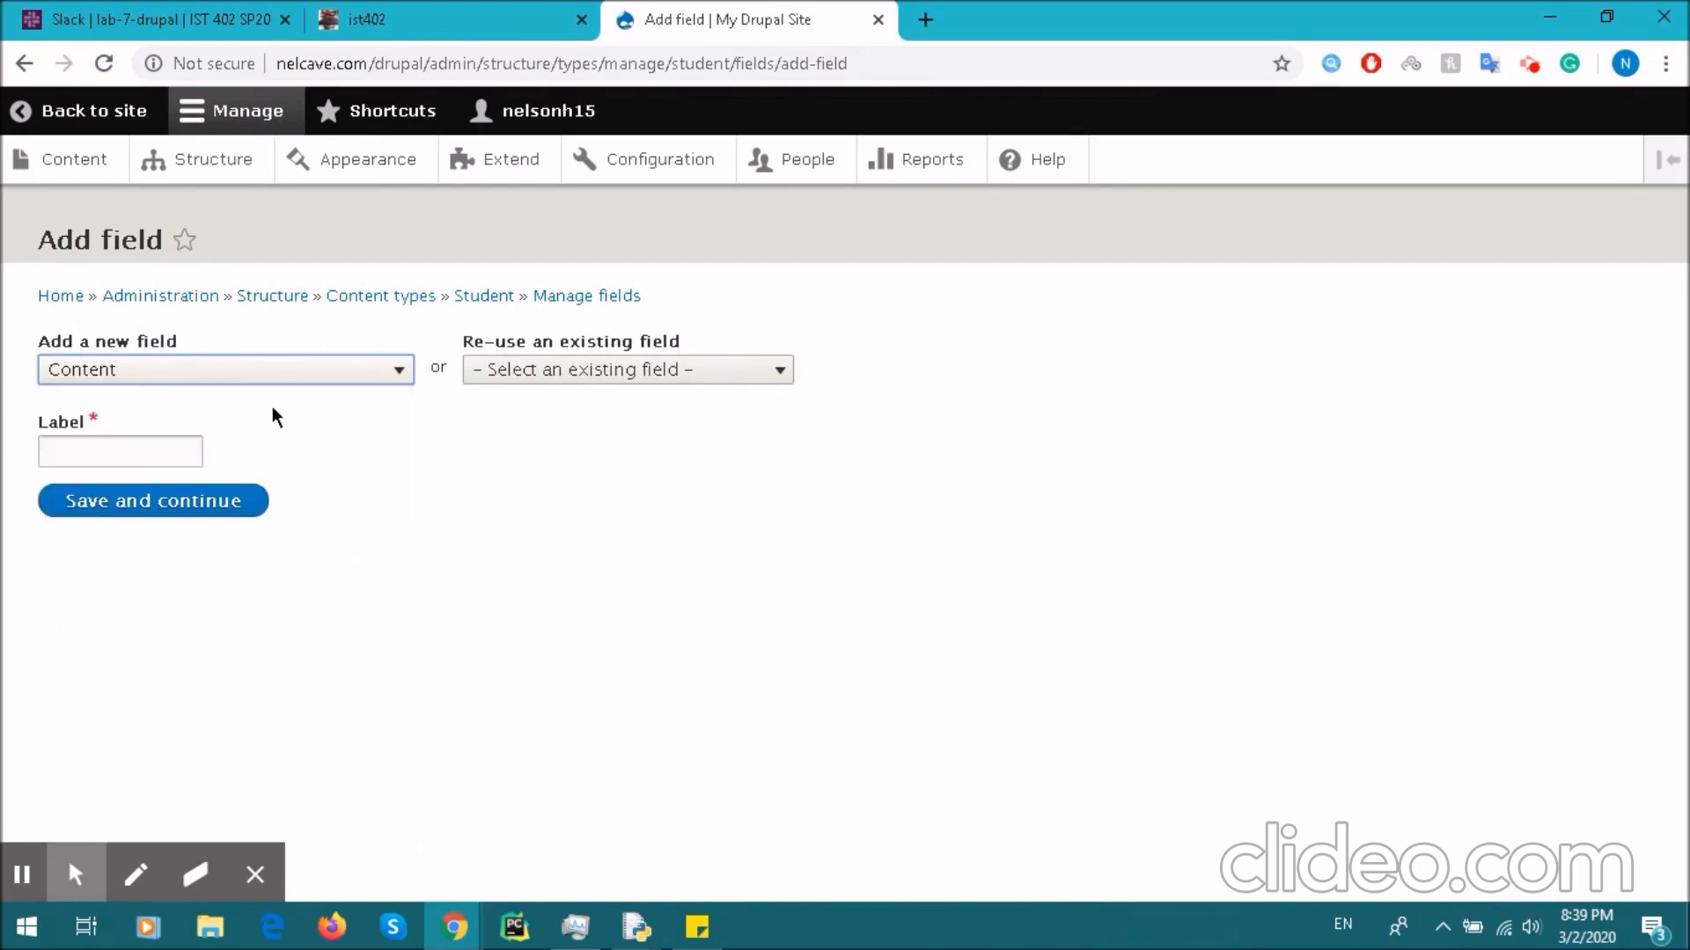
click(148, 456)
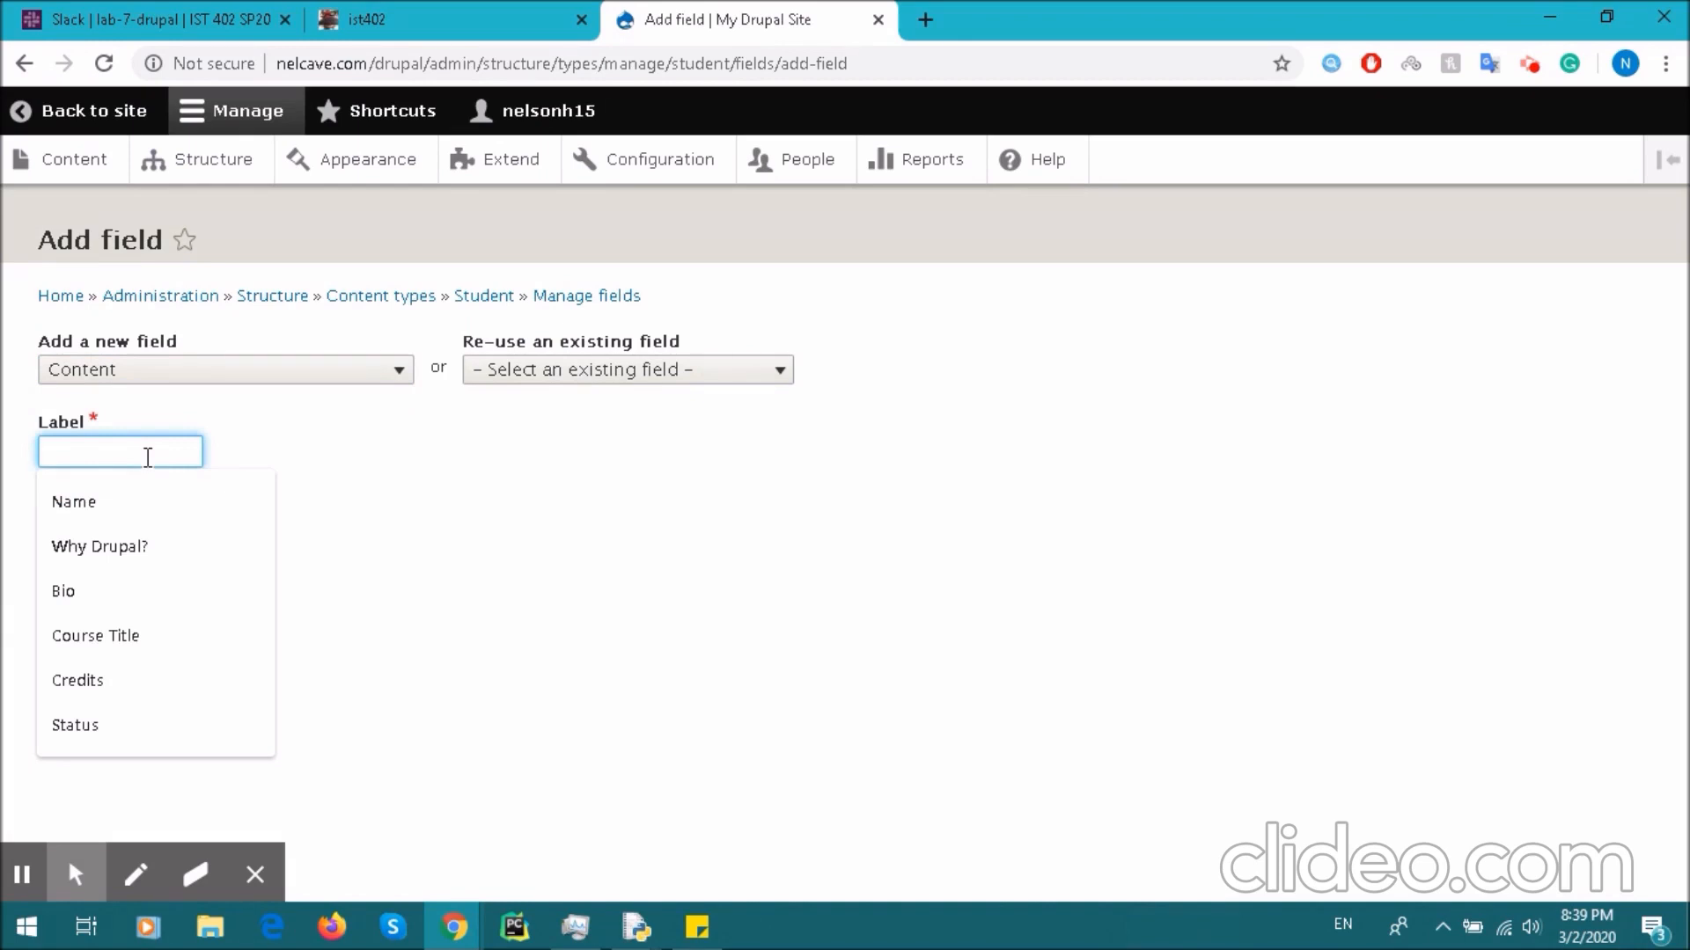
text(Enrolls)
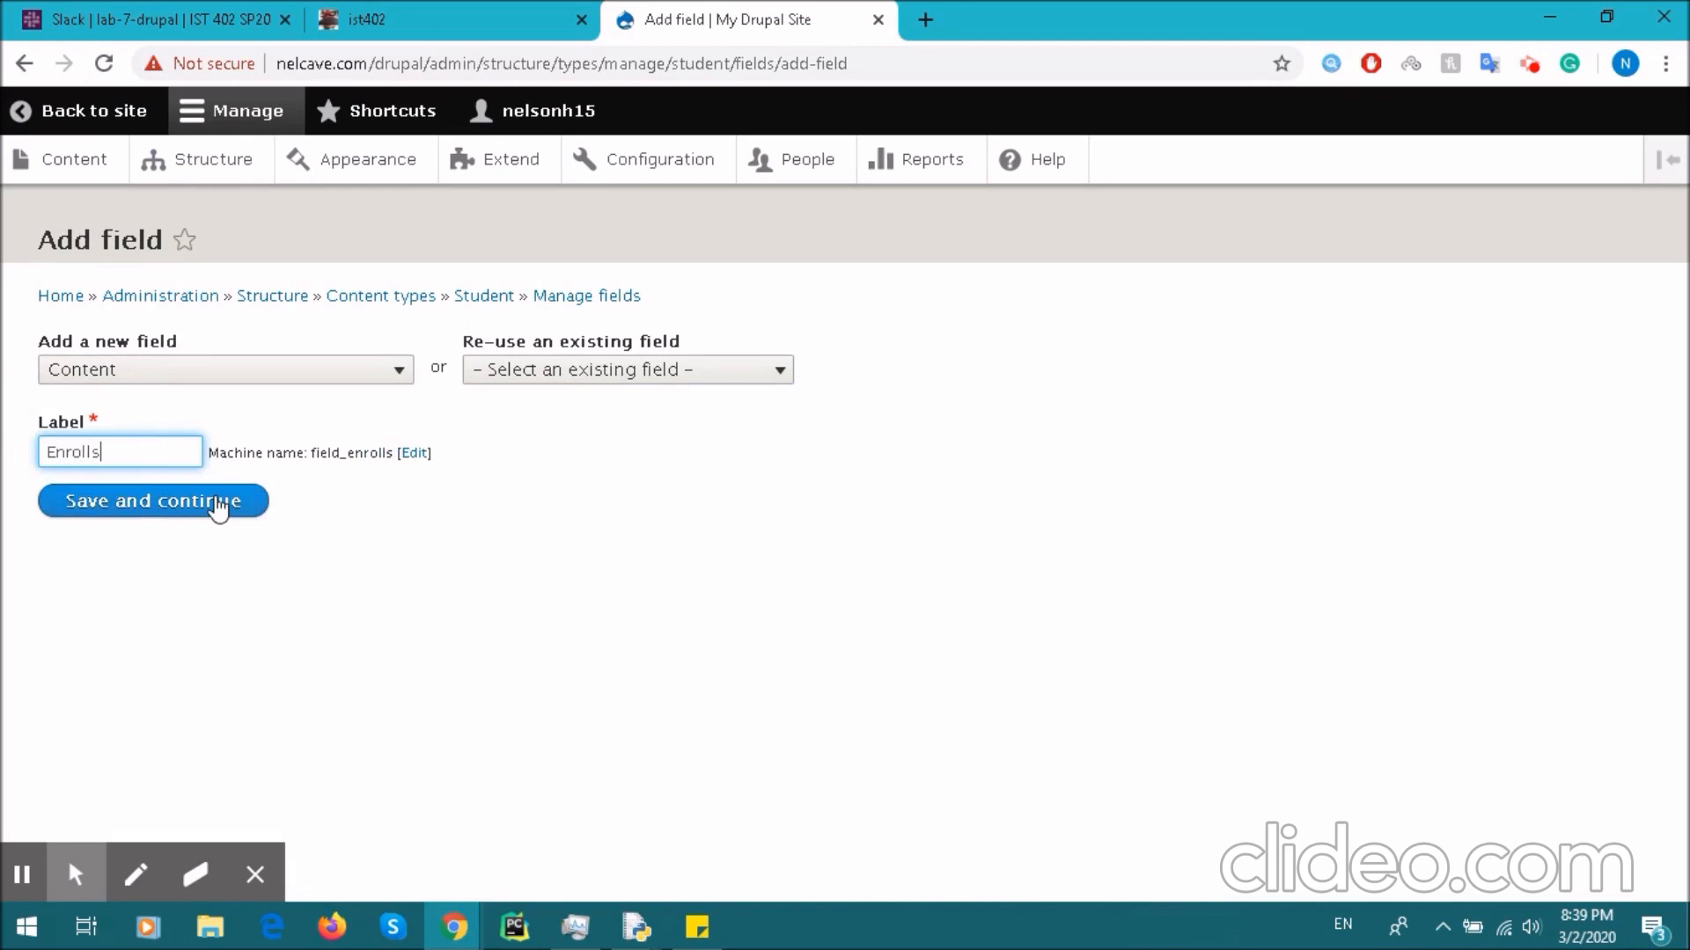
click(180, 511)
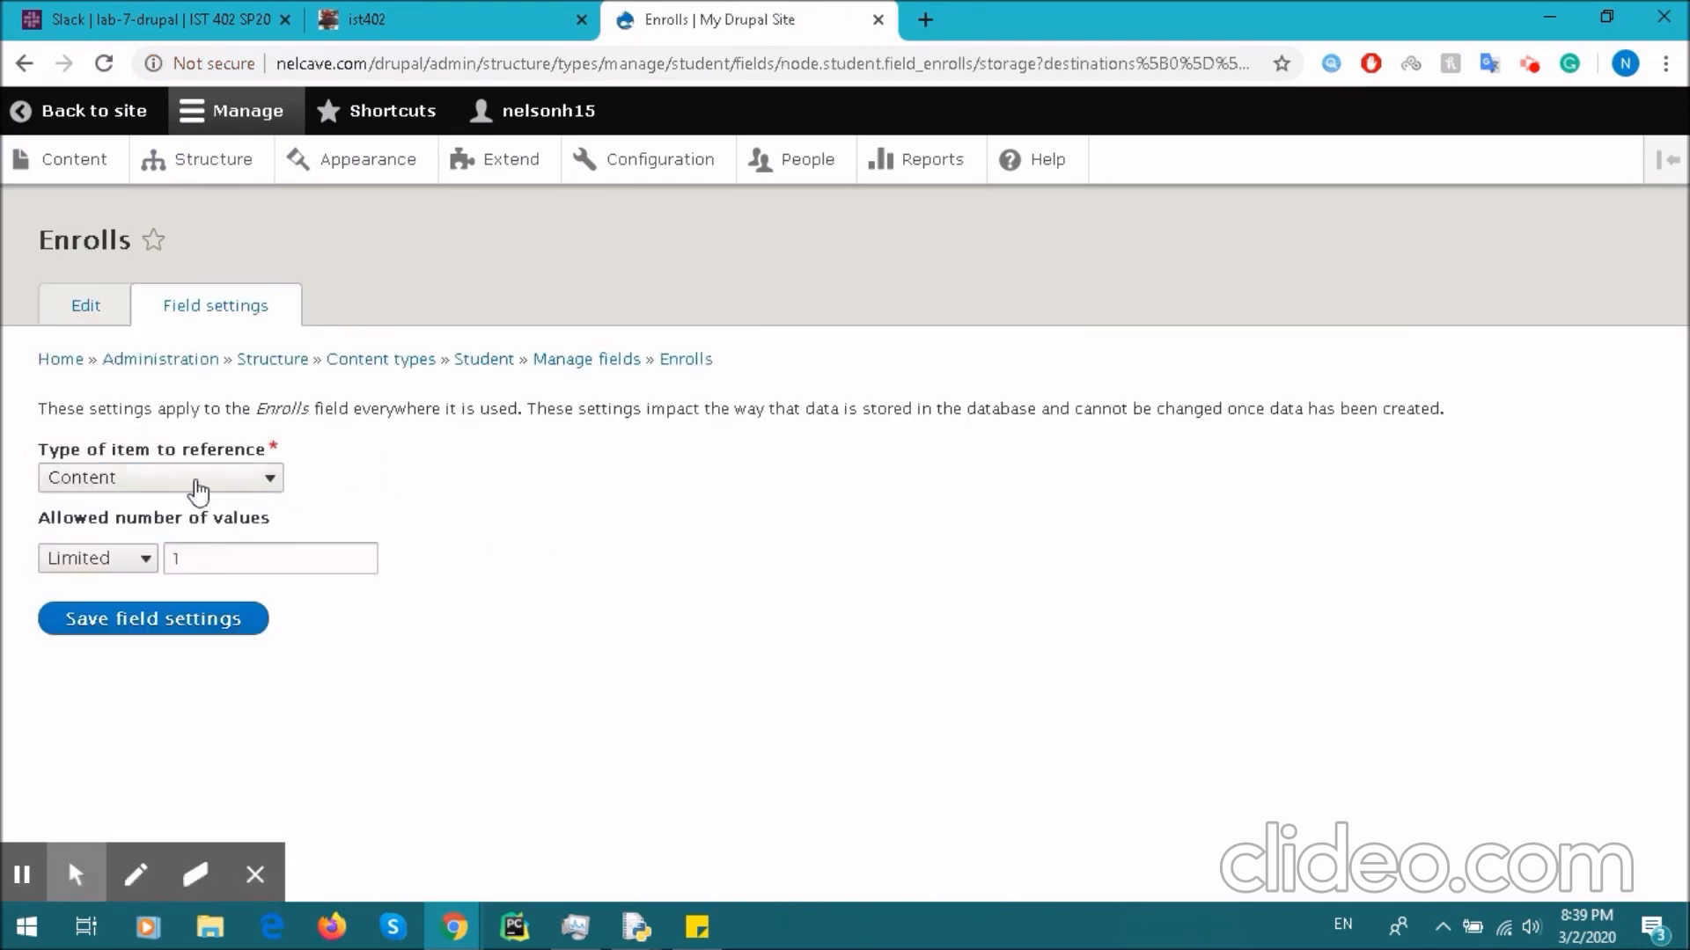
- Save the Enrolls field storage settings
click(214, 619)
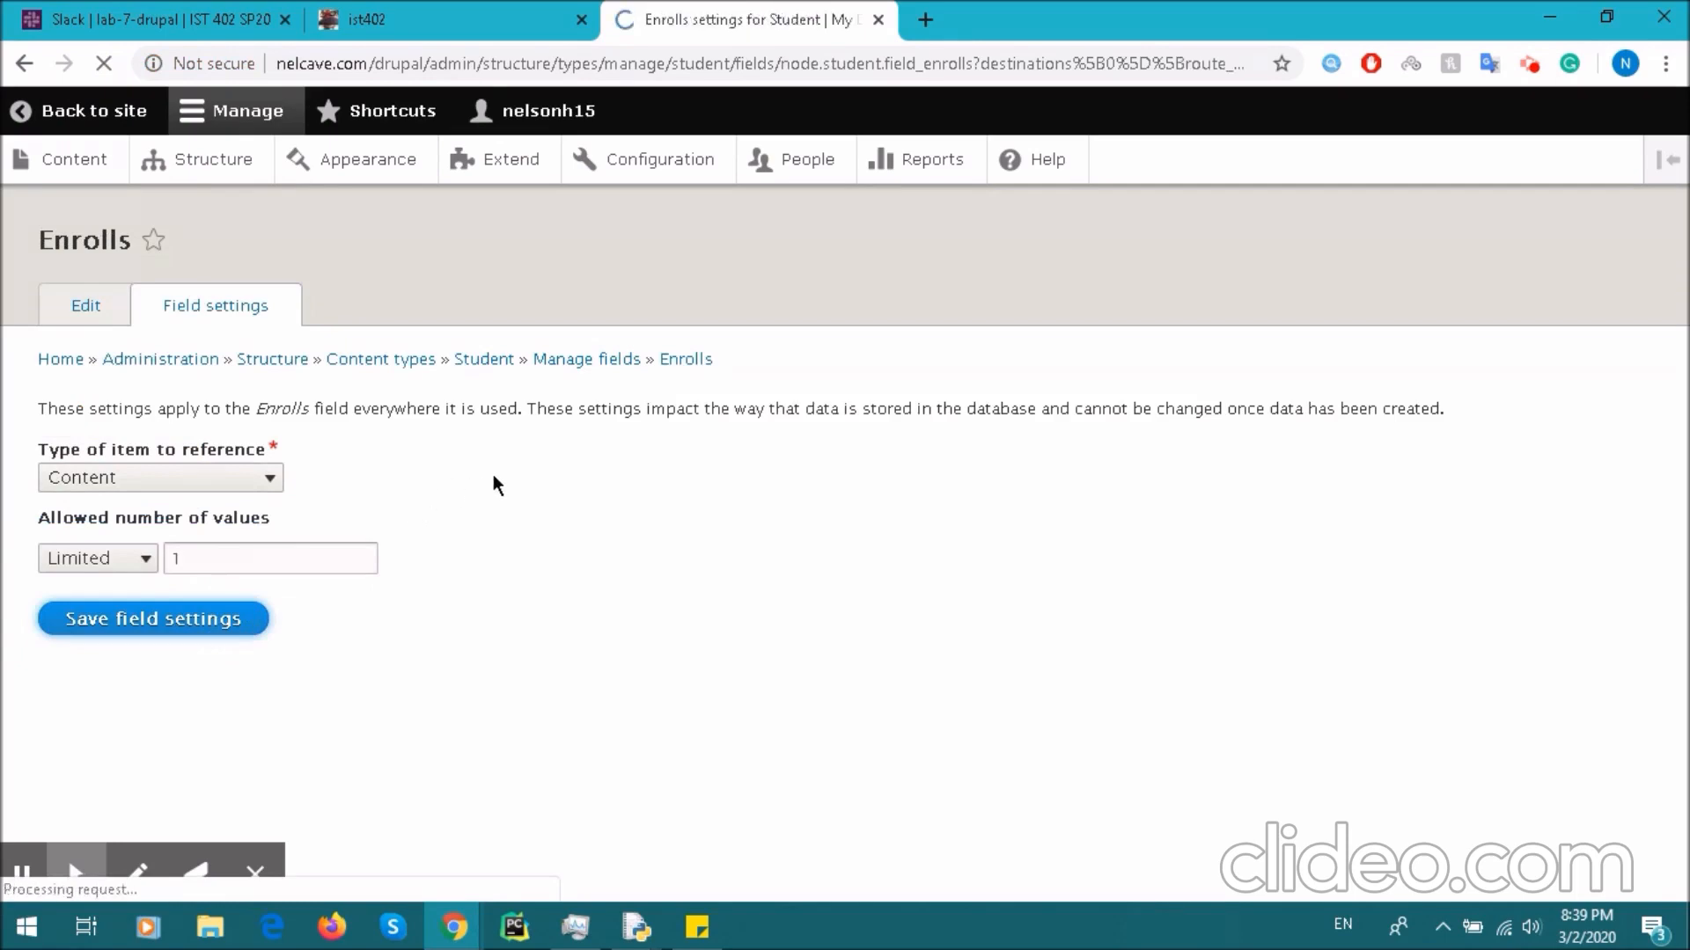
scroll(294, 511, down, 5)
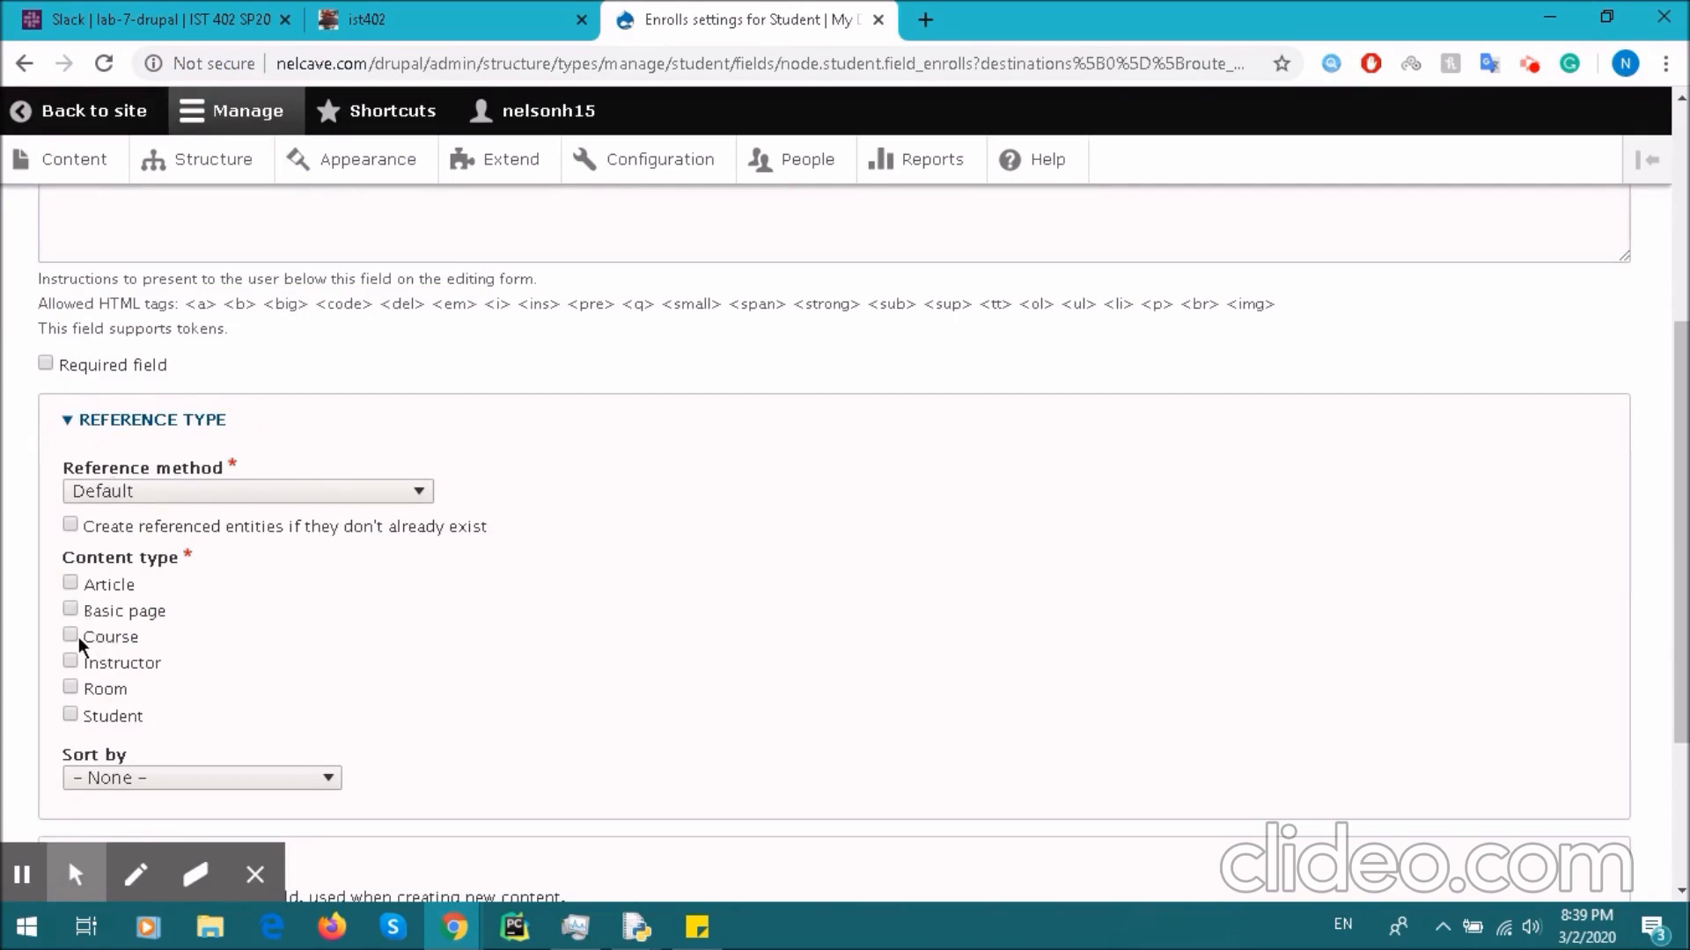
scroll(193, 541, up, 5)
- Make Enrolls reference Course content, save its settings, and go to the Content overview
drag(144, 510, 37, 507)
scroll(37, 509, down, 5)
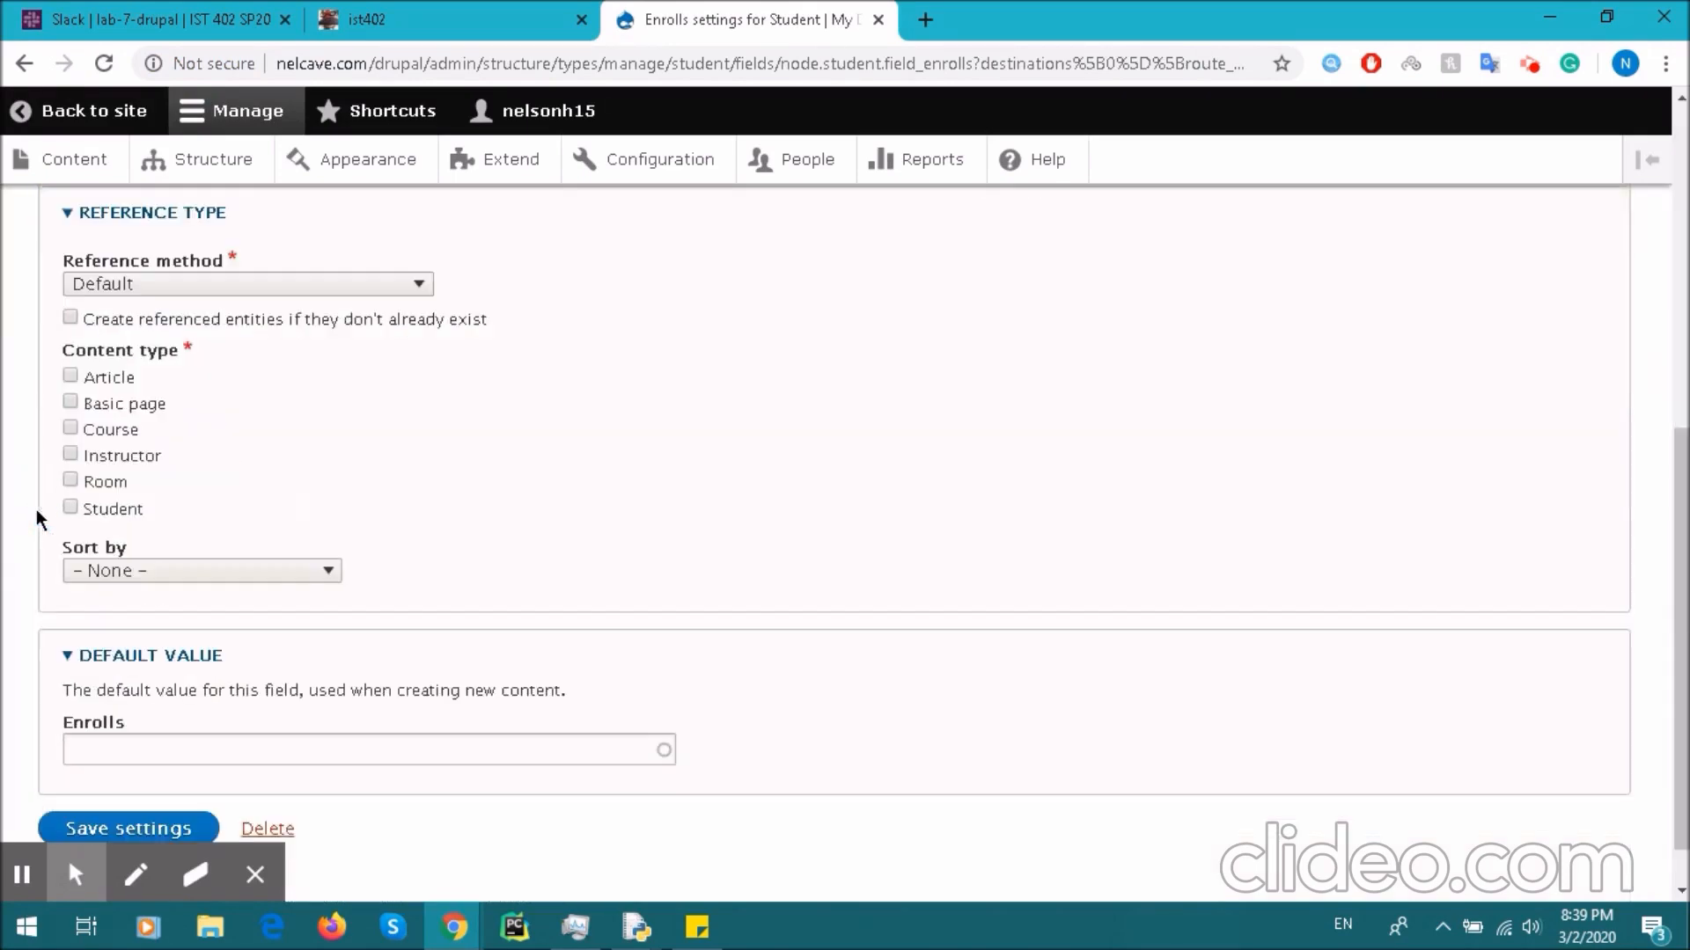
click(71, 429)
scroll(413, 435, up, 2)
scroll(337, 411, up, 2)
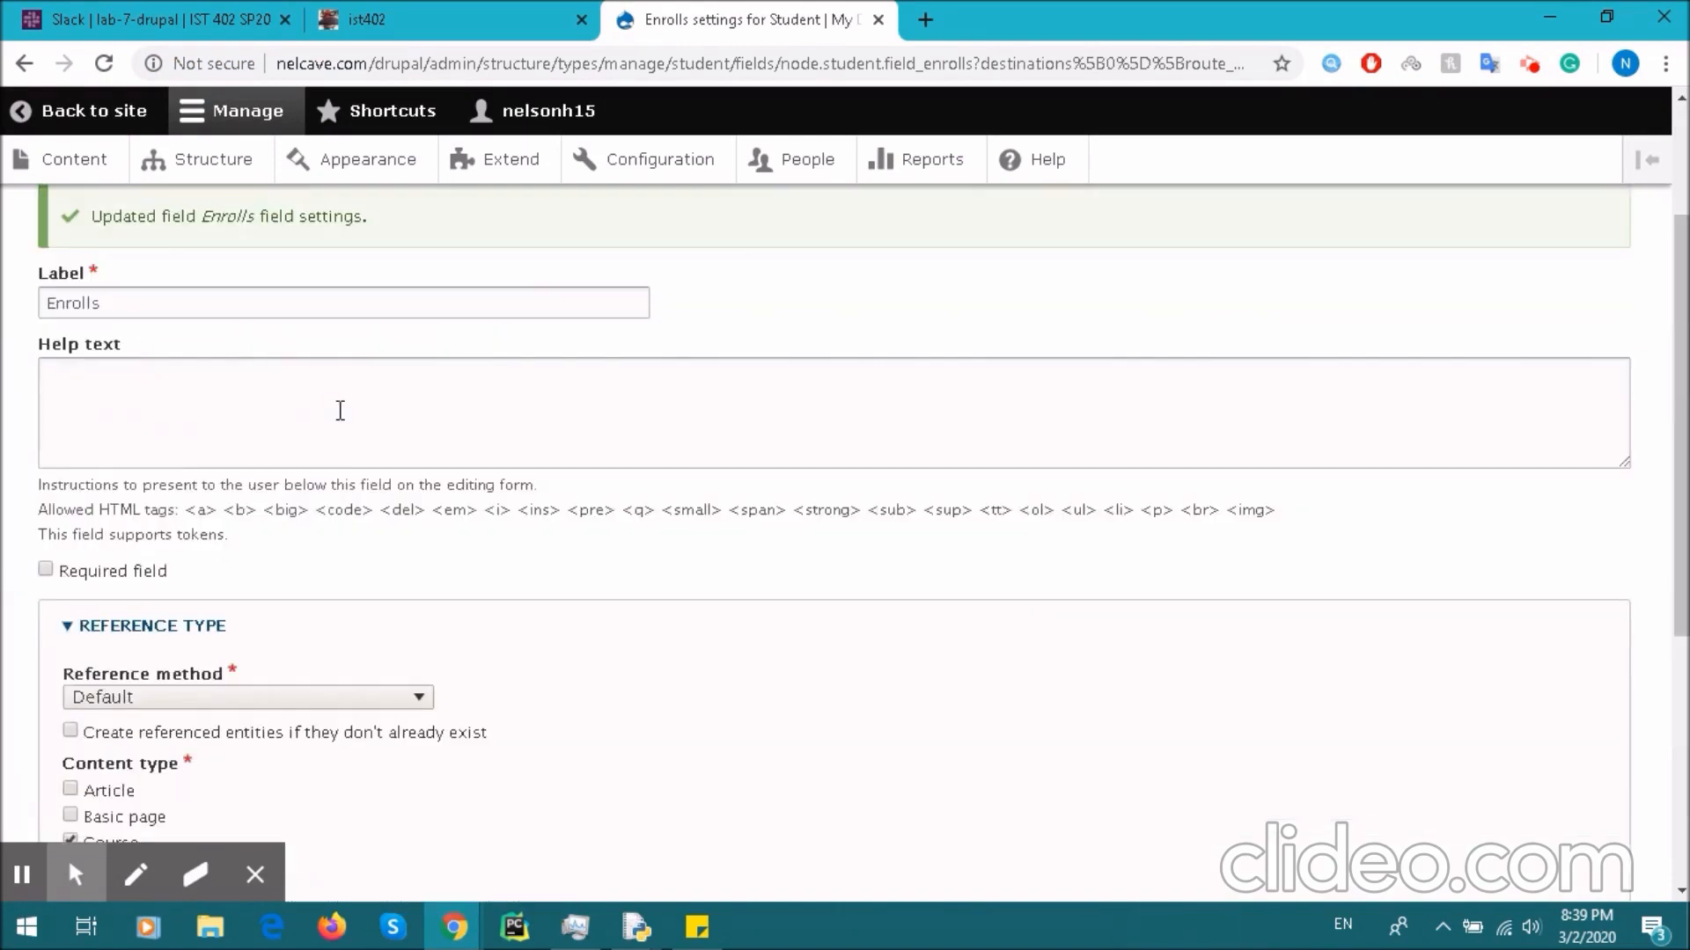
scroll(341, 415, down, 5)
click(163, 769)
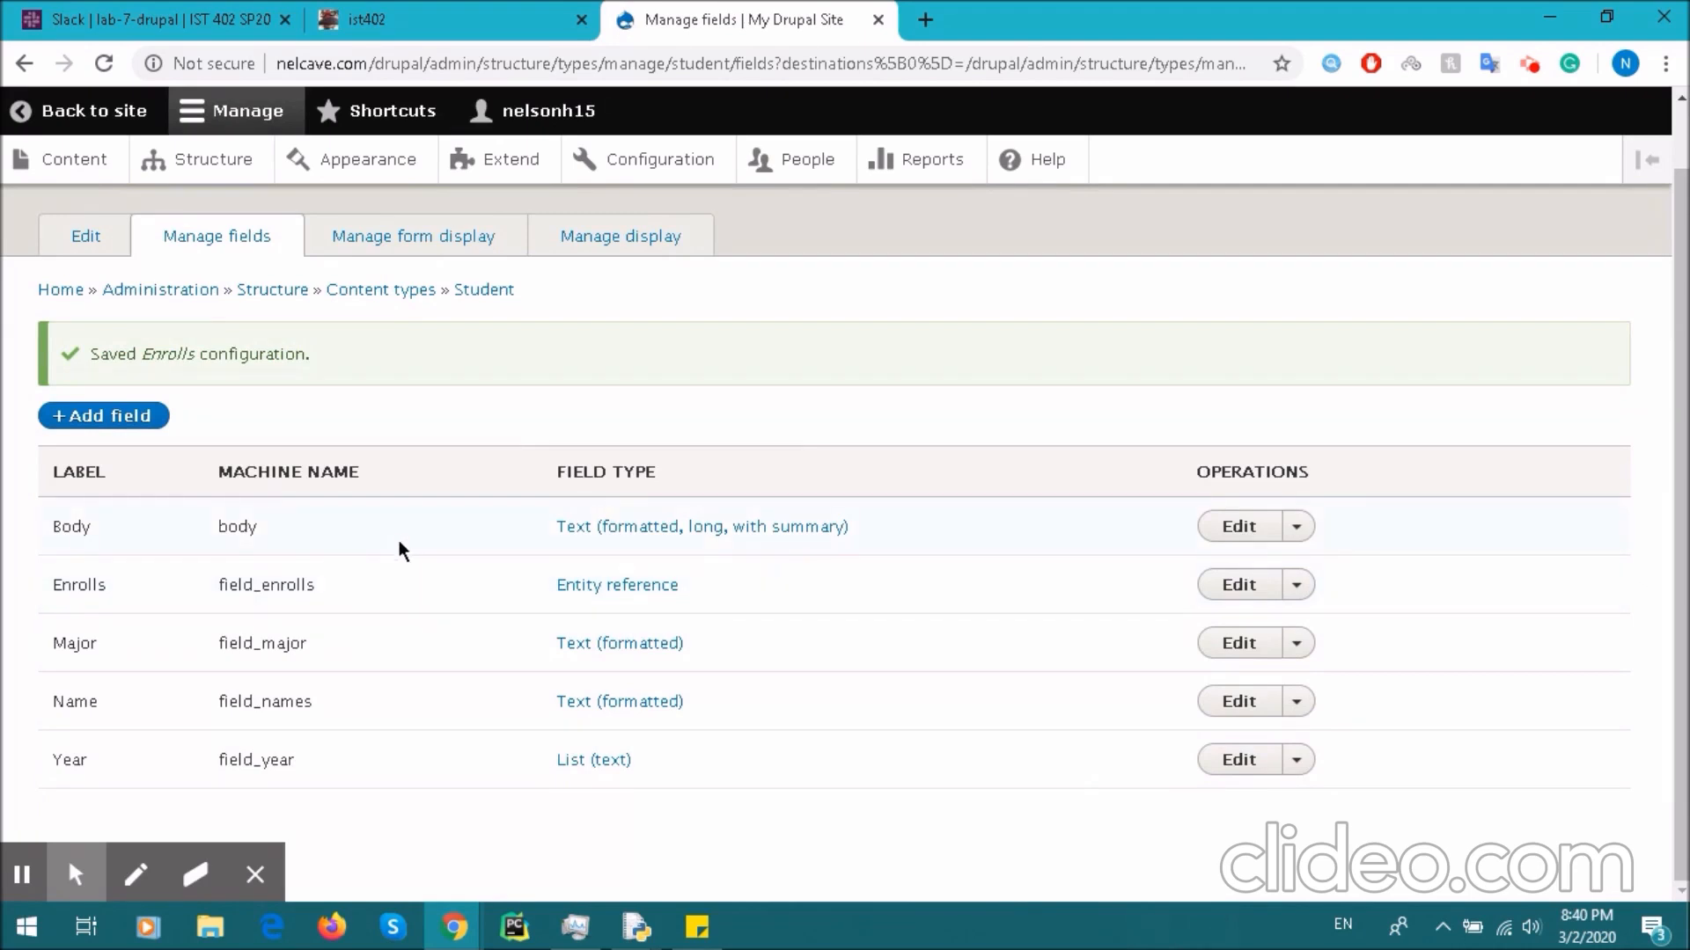
scroll(394, 535, up, 1)
click(78, 161)
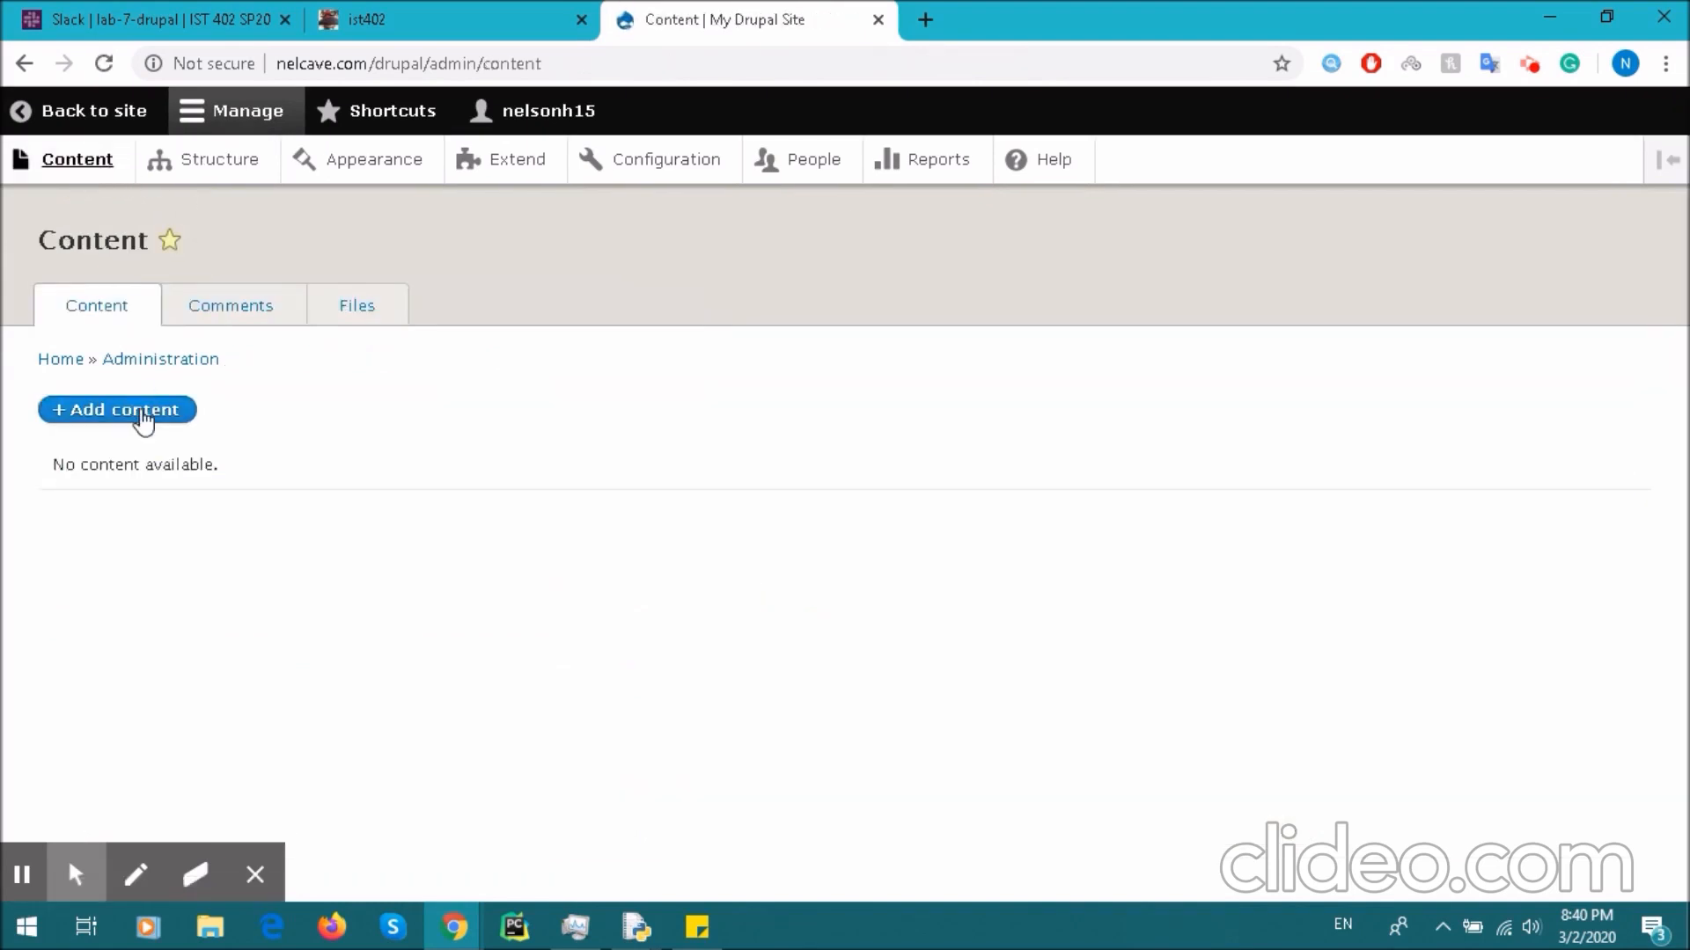
- Start a new Student entry, entering the student's full name as title and first name as Name
click(139, 411)
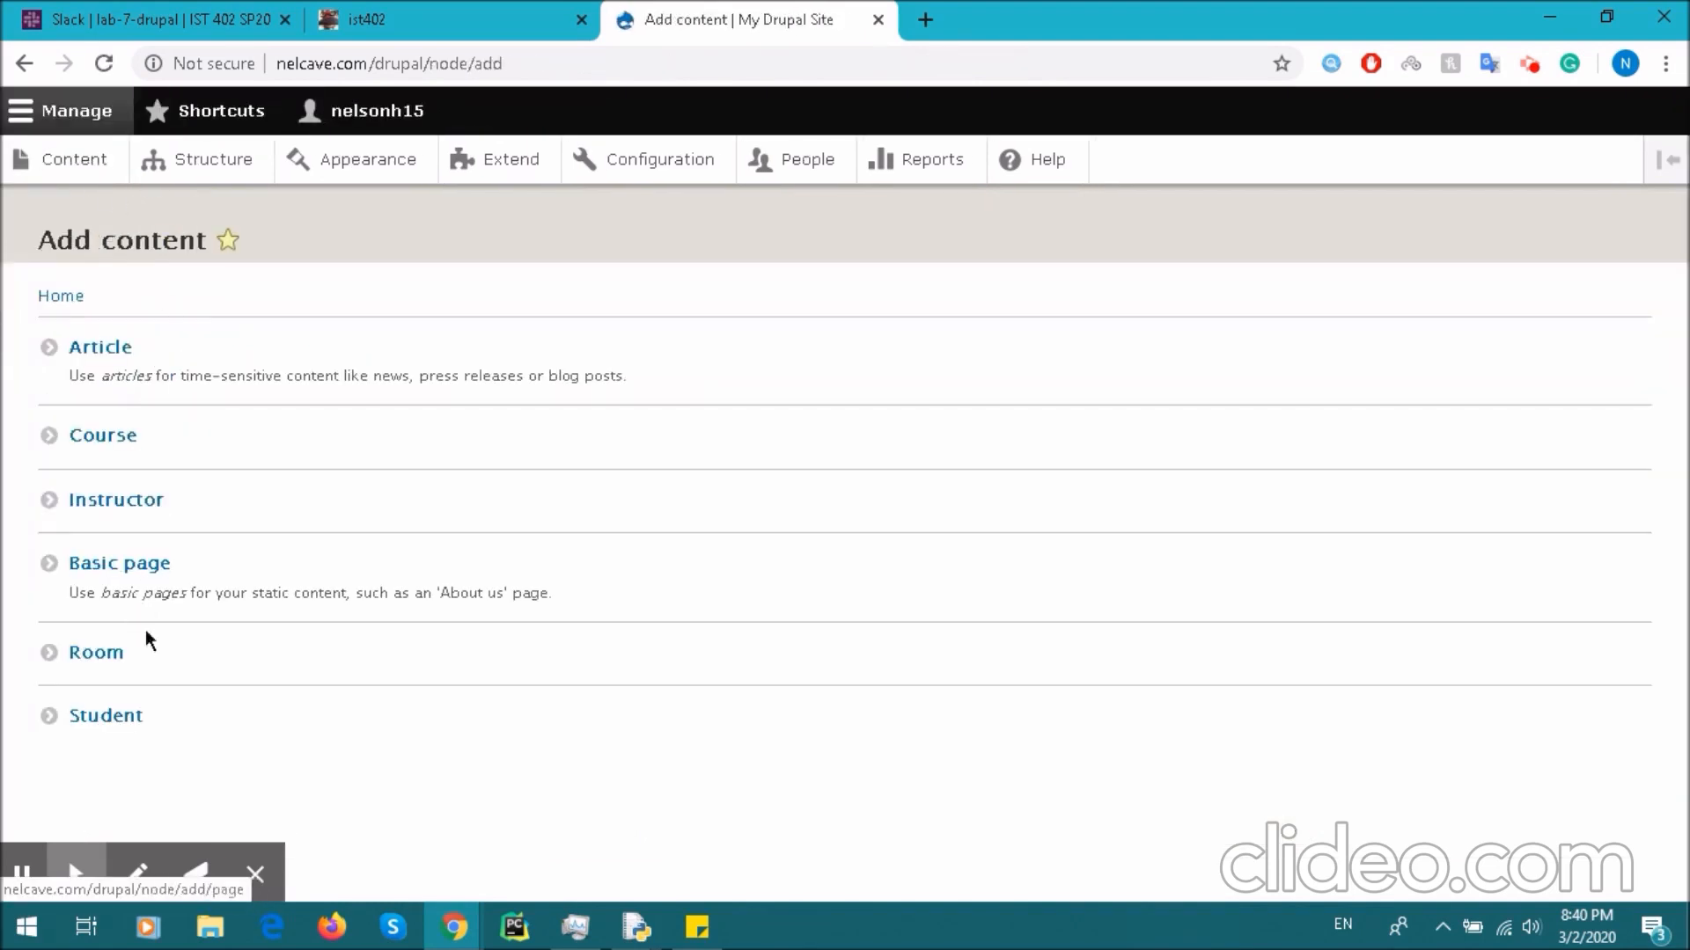
click(104, 730)
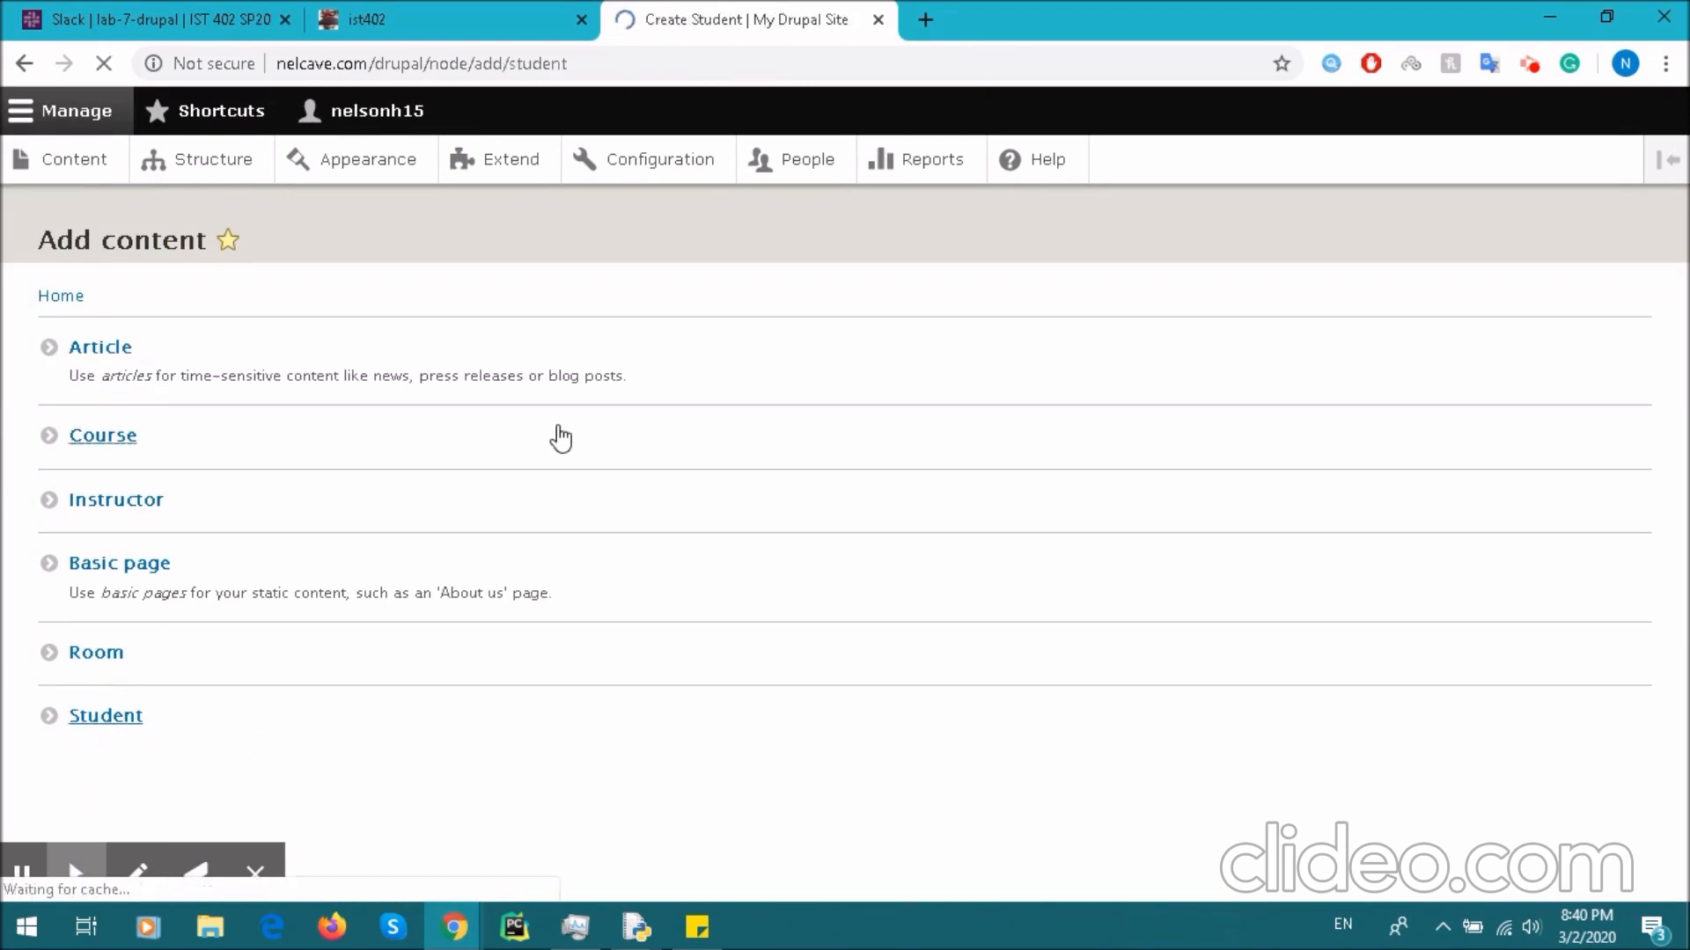
click(390, 369)
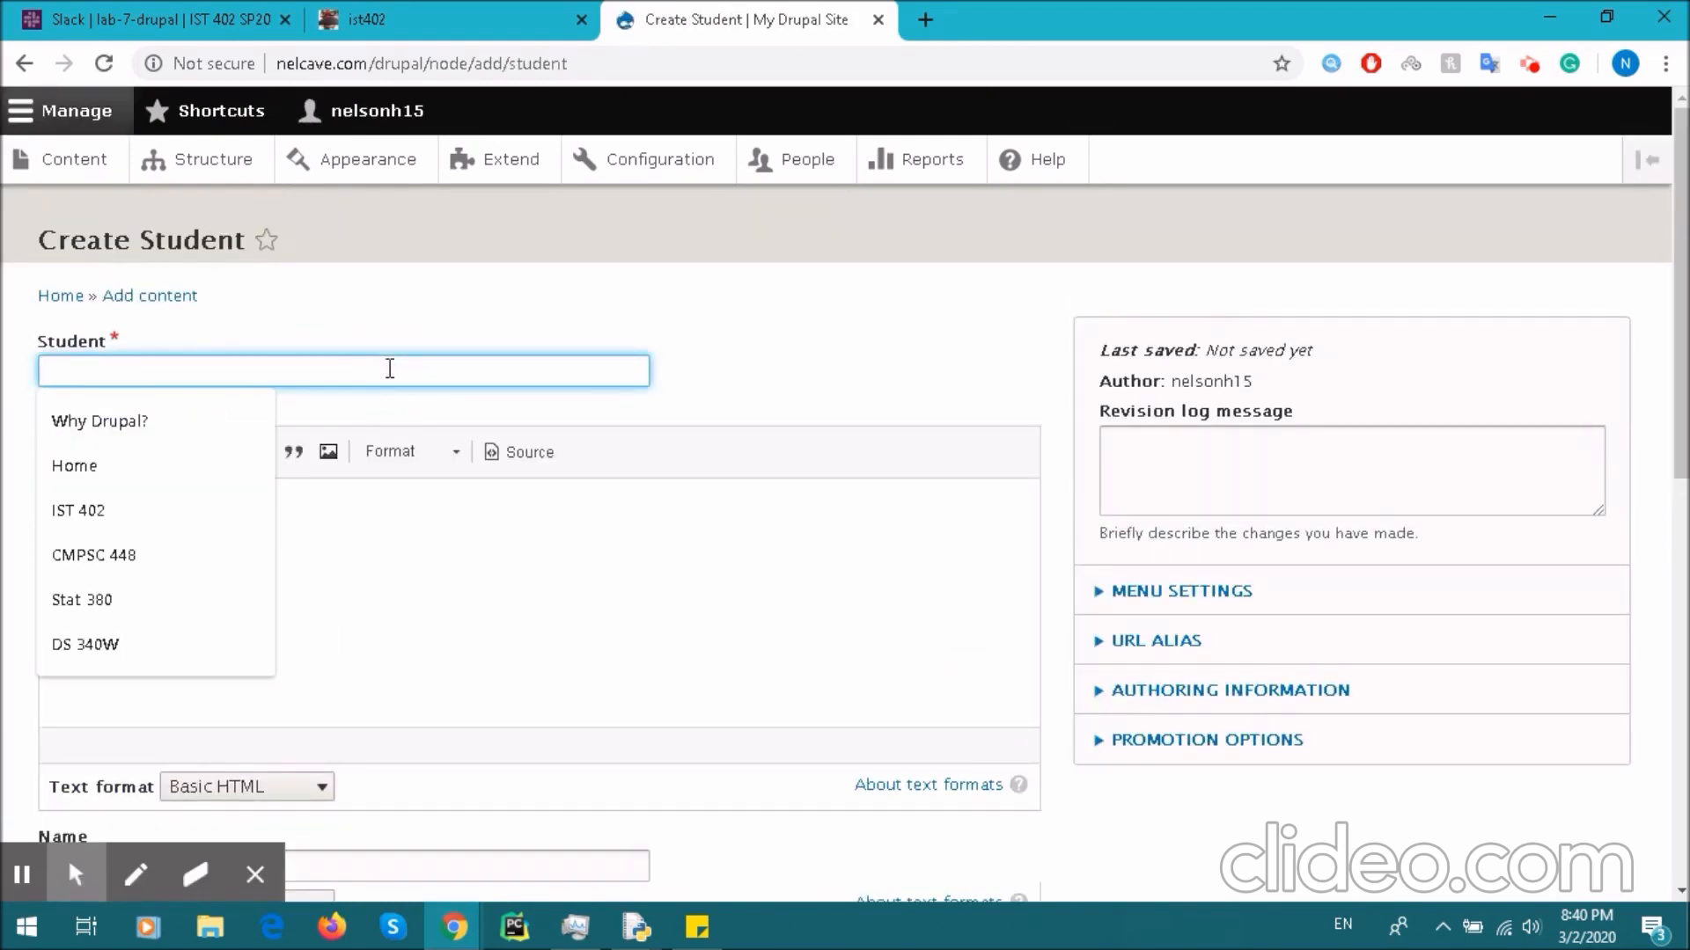
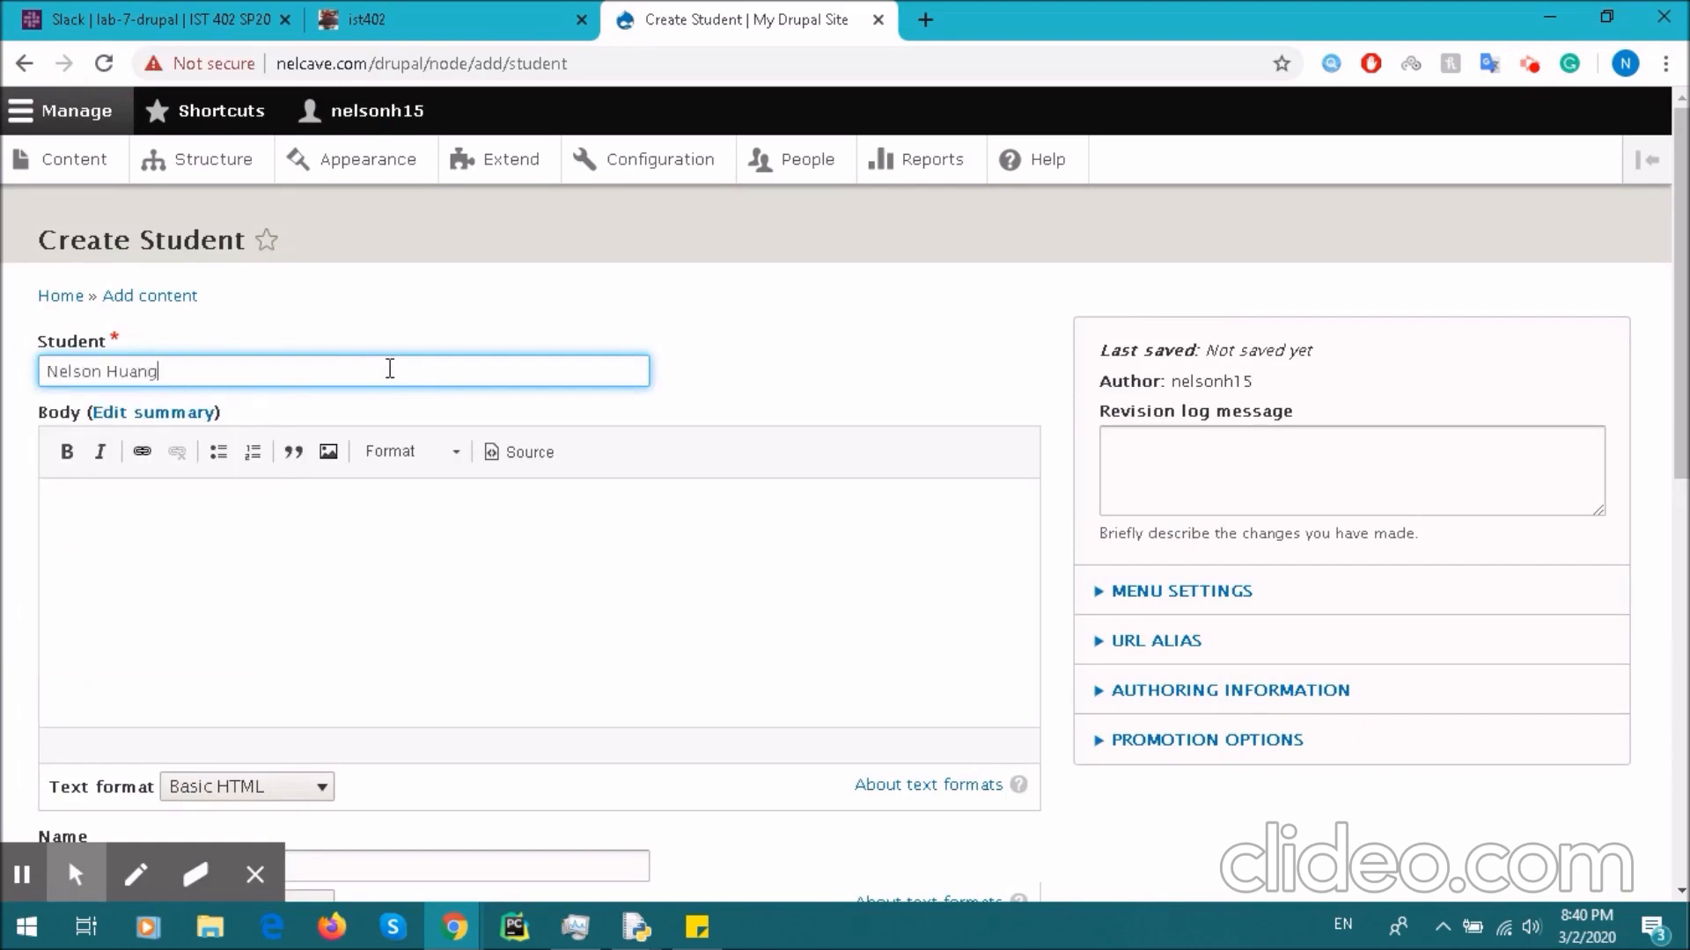
scroll(390, 369, down, 4)
click(233, 466)
text(Nelson)
- Set Major to Data Science, Year to Senior, and Enrolls to CMPSC 448
scroll(233, 465, down, 2)
click(170, 587)
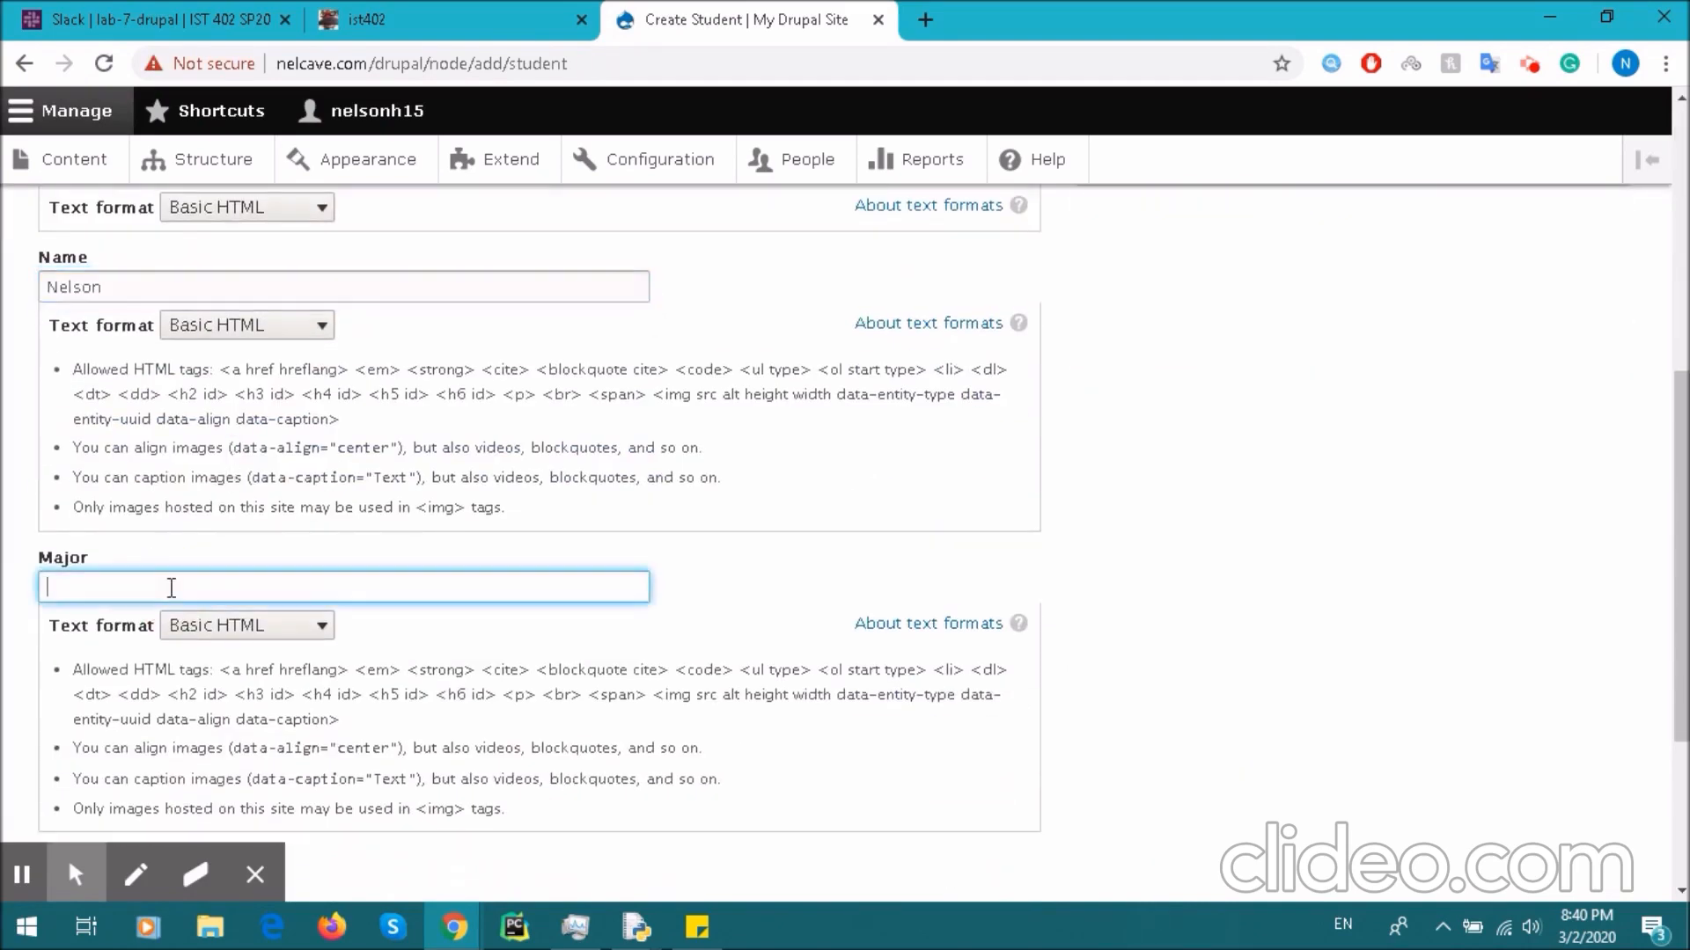
text(Data Science)
scroll(168, 588, down, 3)
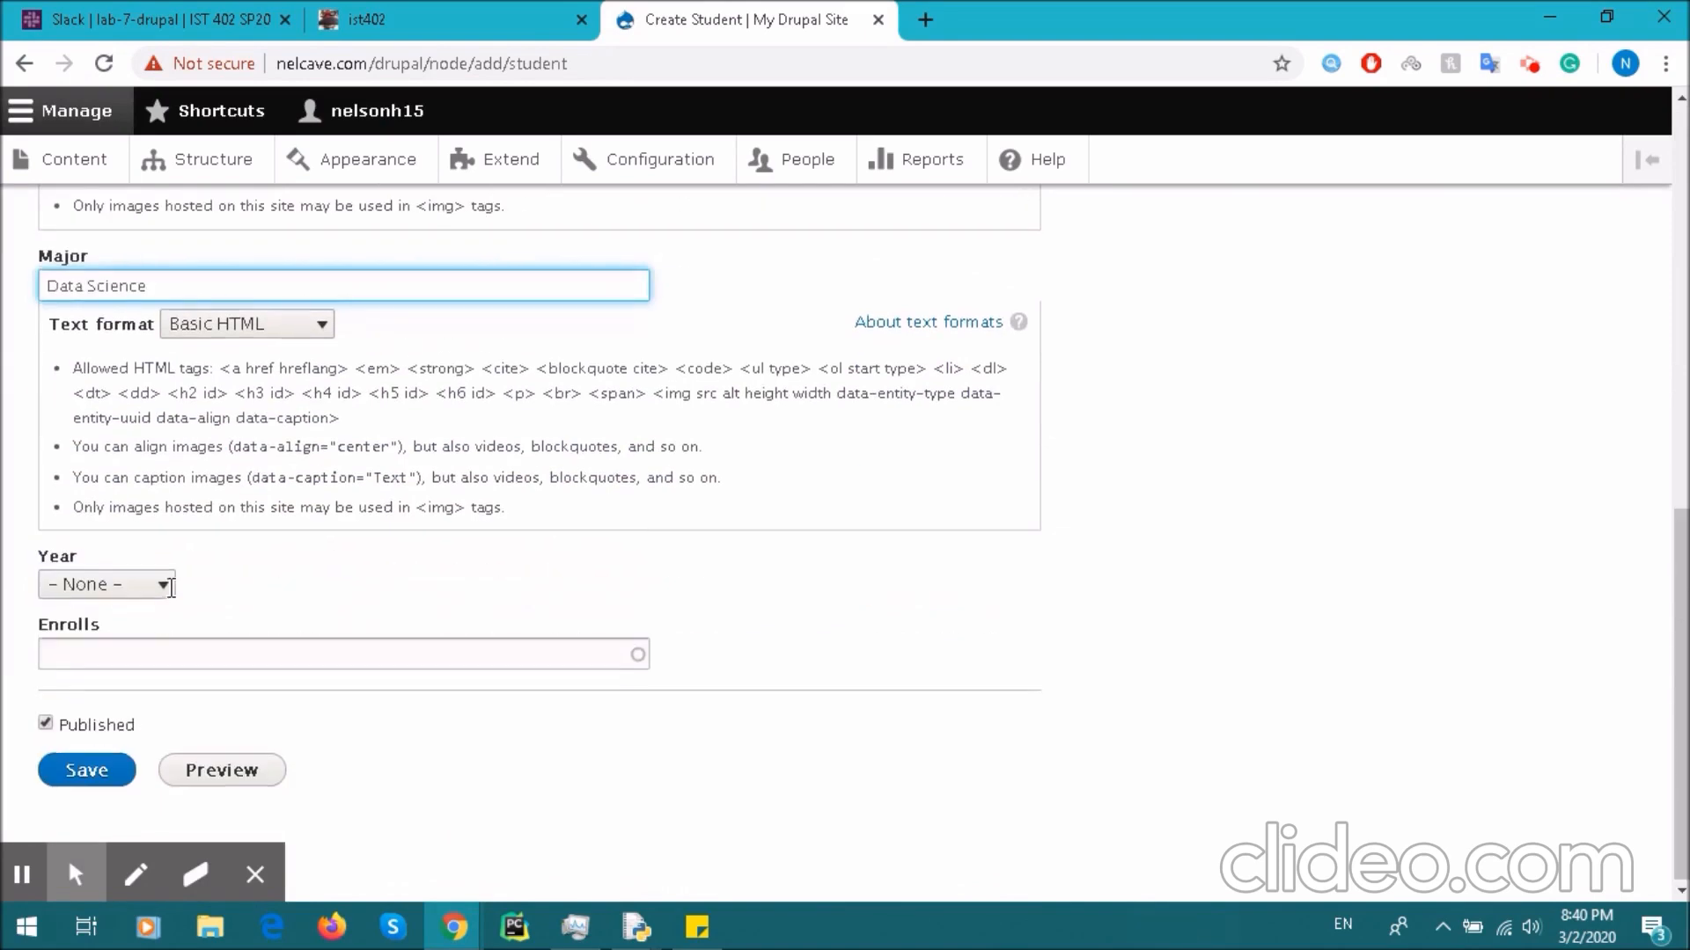
click(140, 584)
click(104, 697)
click(106, 640)
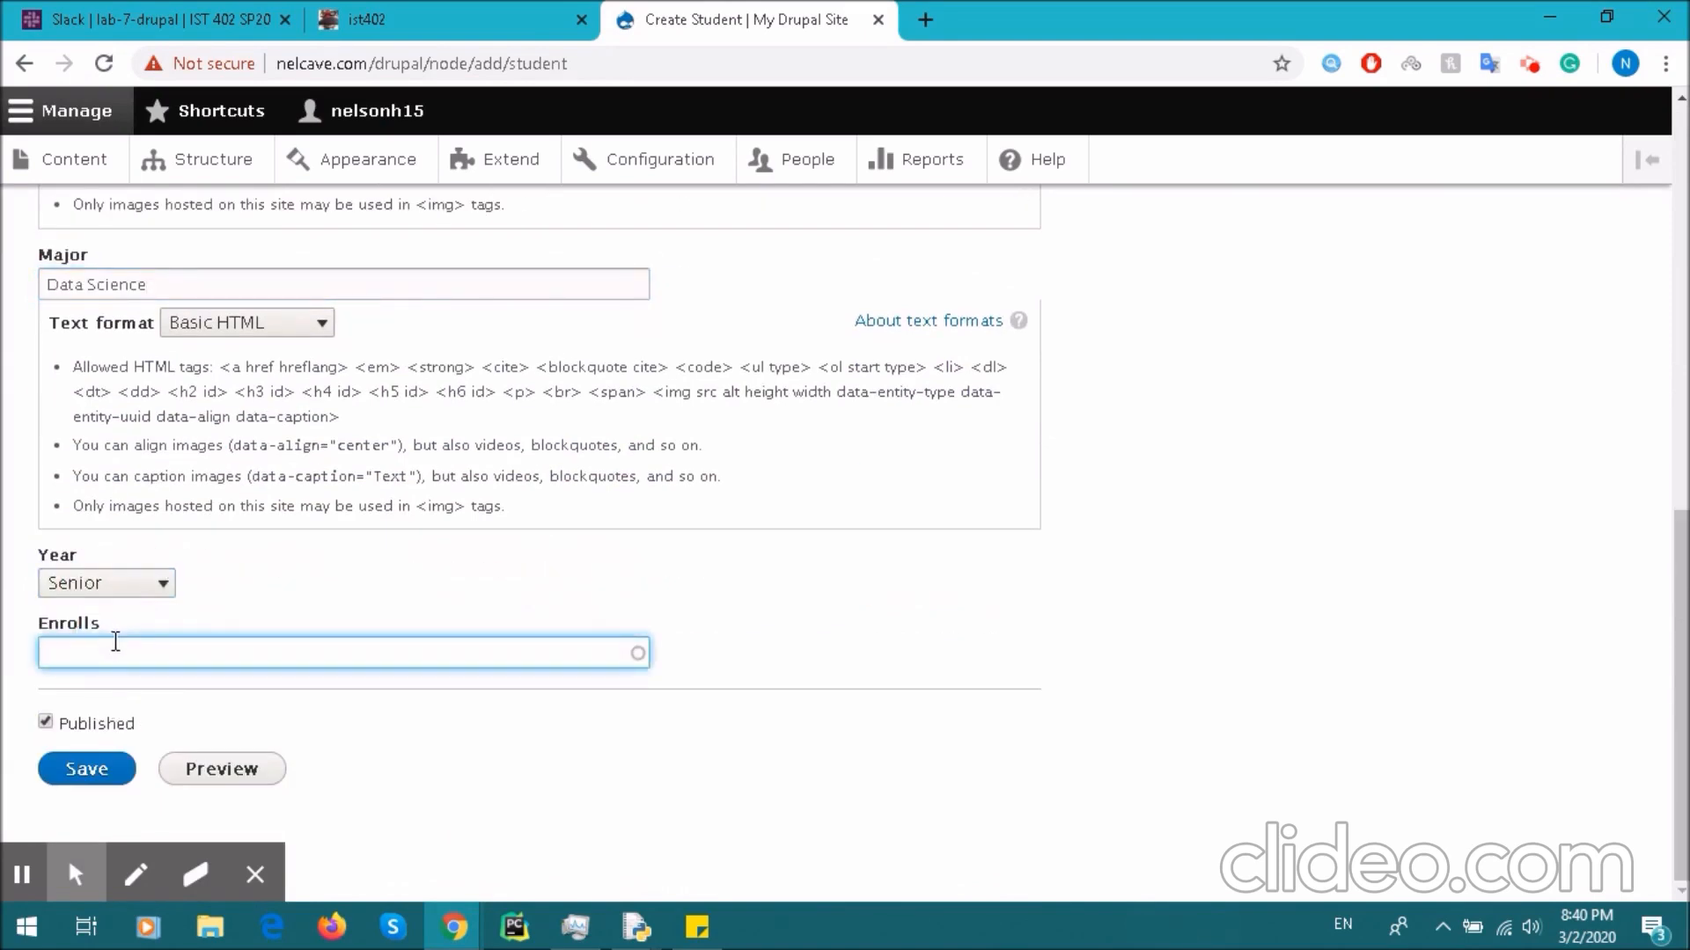
text(CMPSC)
click(330, 685)
- Save the Student entry, review its displayed values, and go to Structure
click(99, 775)
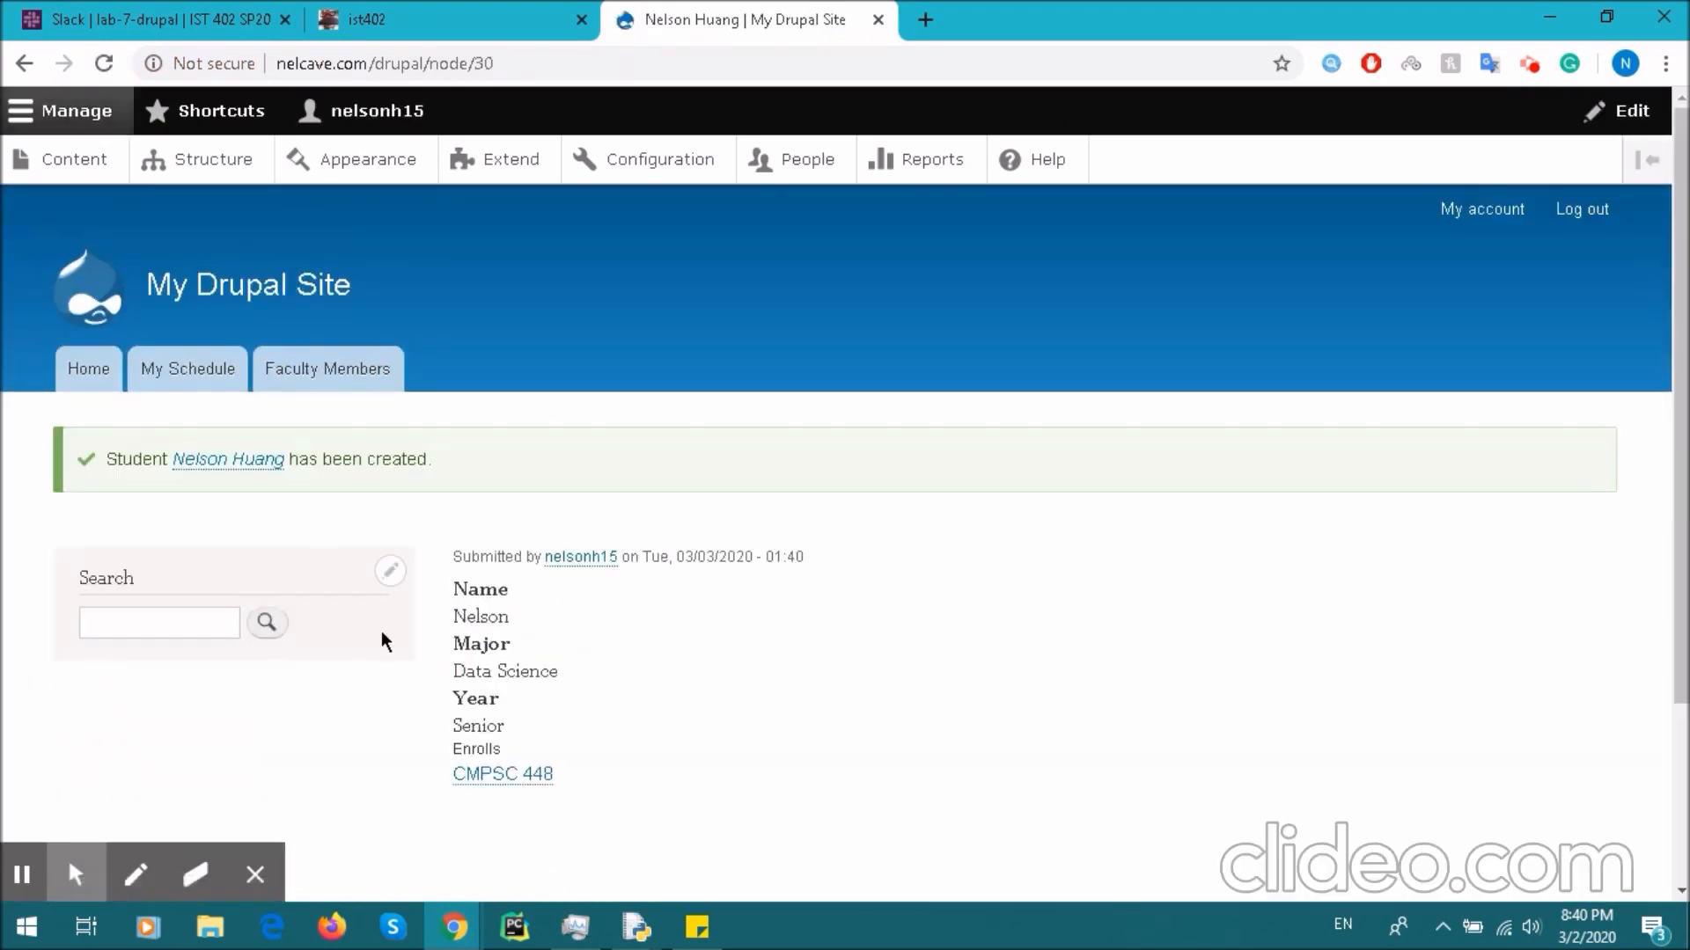
drag(615, 786, 696, 667)
click(695, 667)
drag(454, 585, 619, 771)
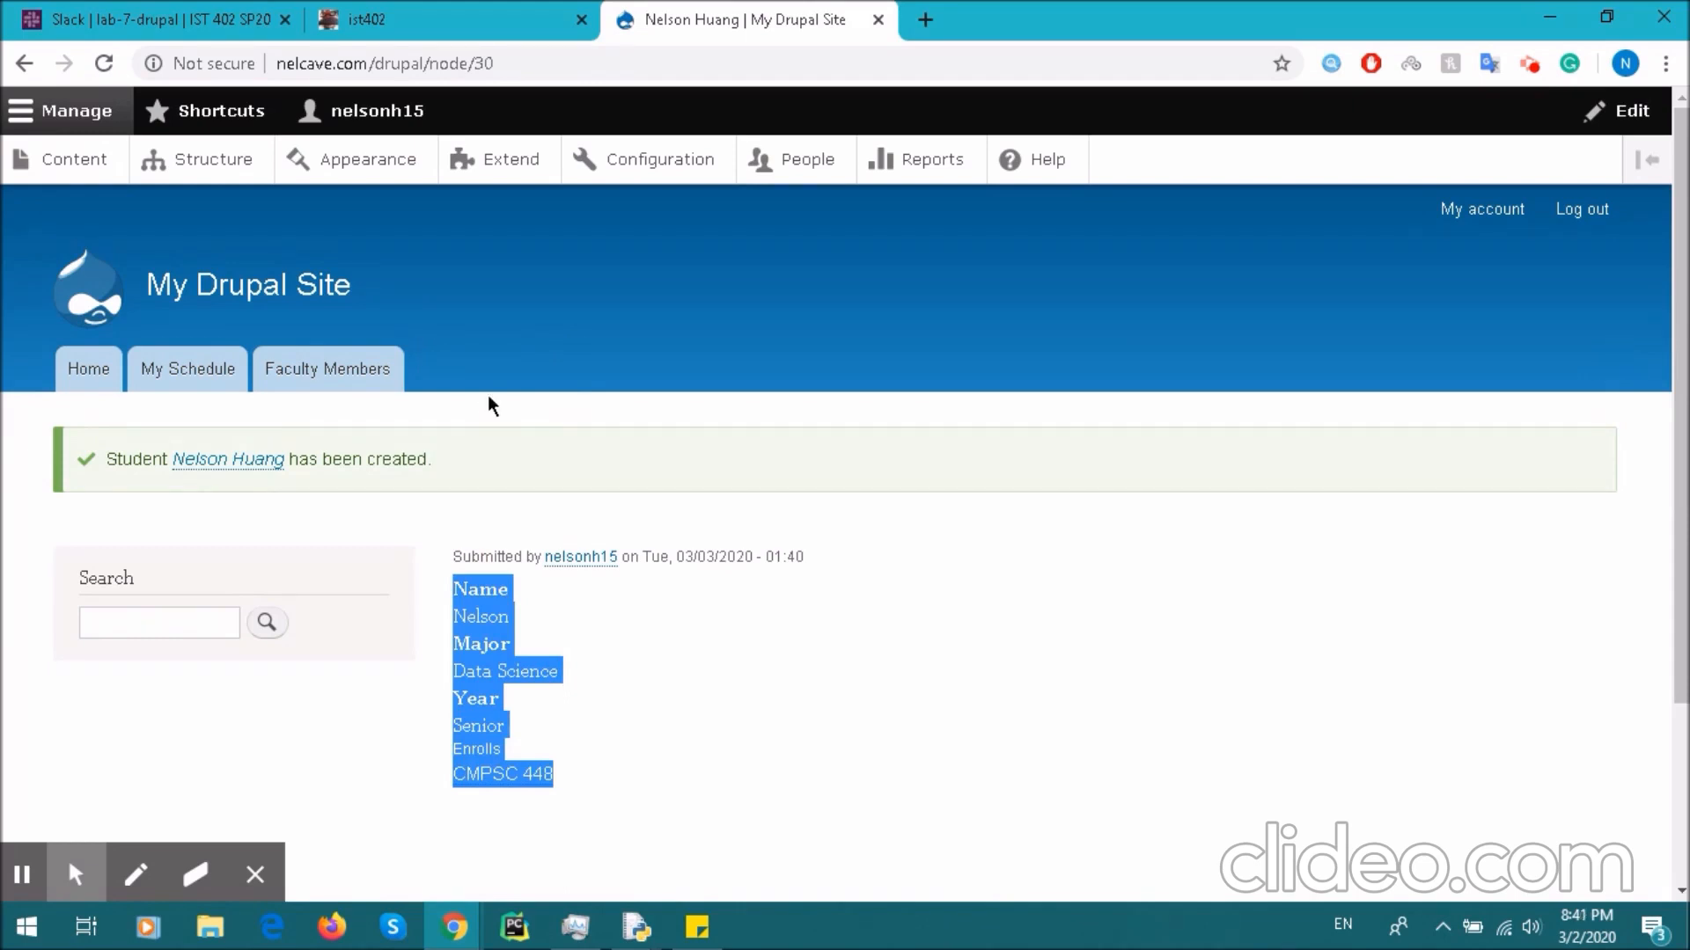
click(207, 162)
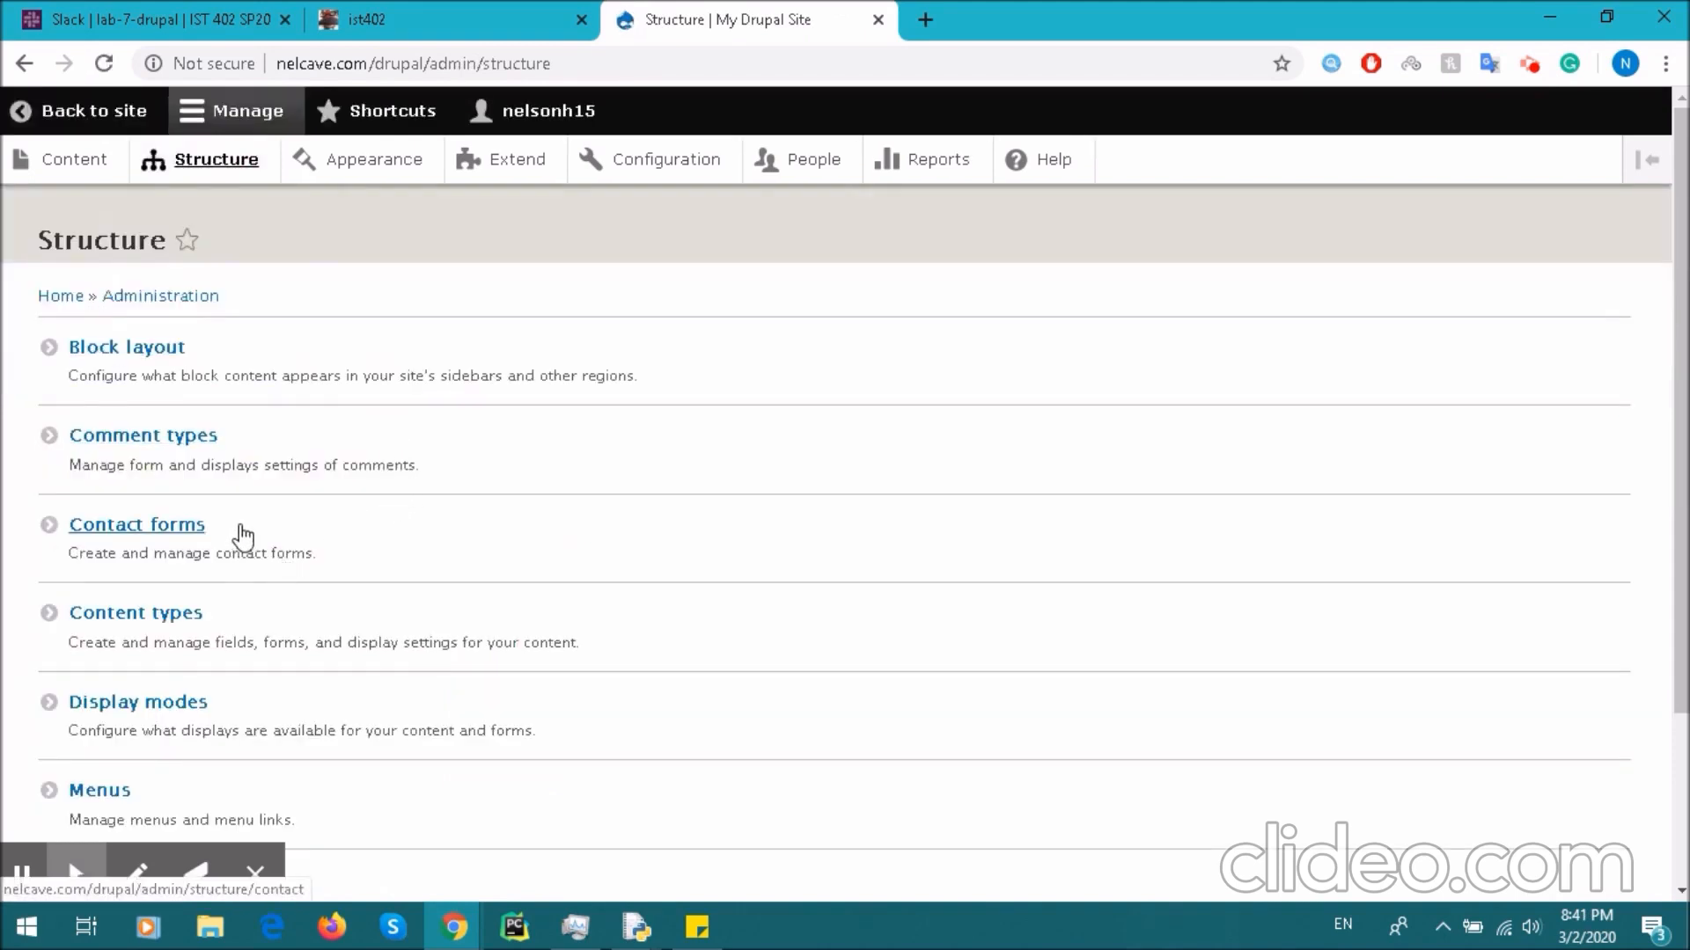
- Go to the Views list and start adding a new view
scroll(243, 534, down, 3)
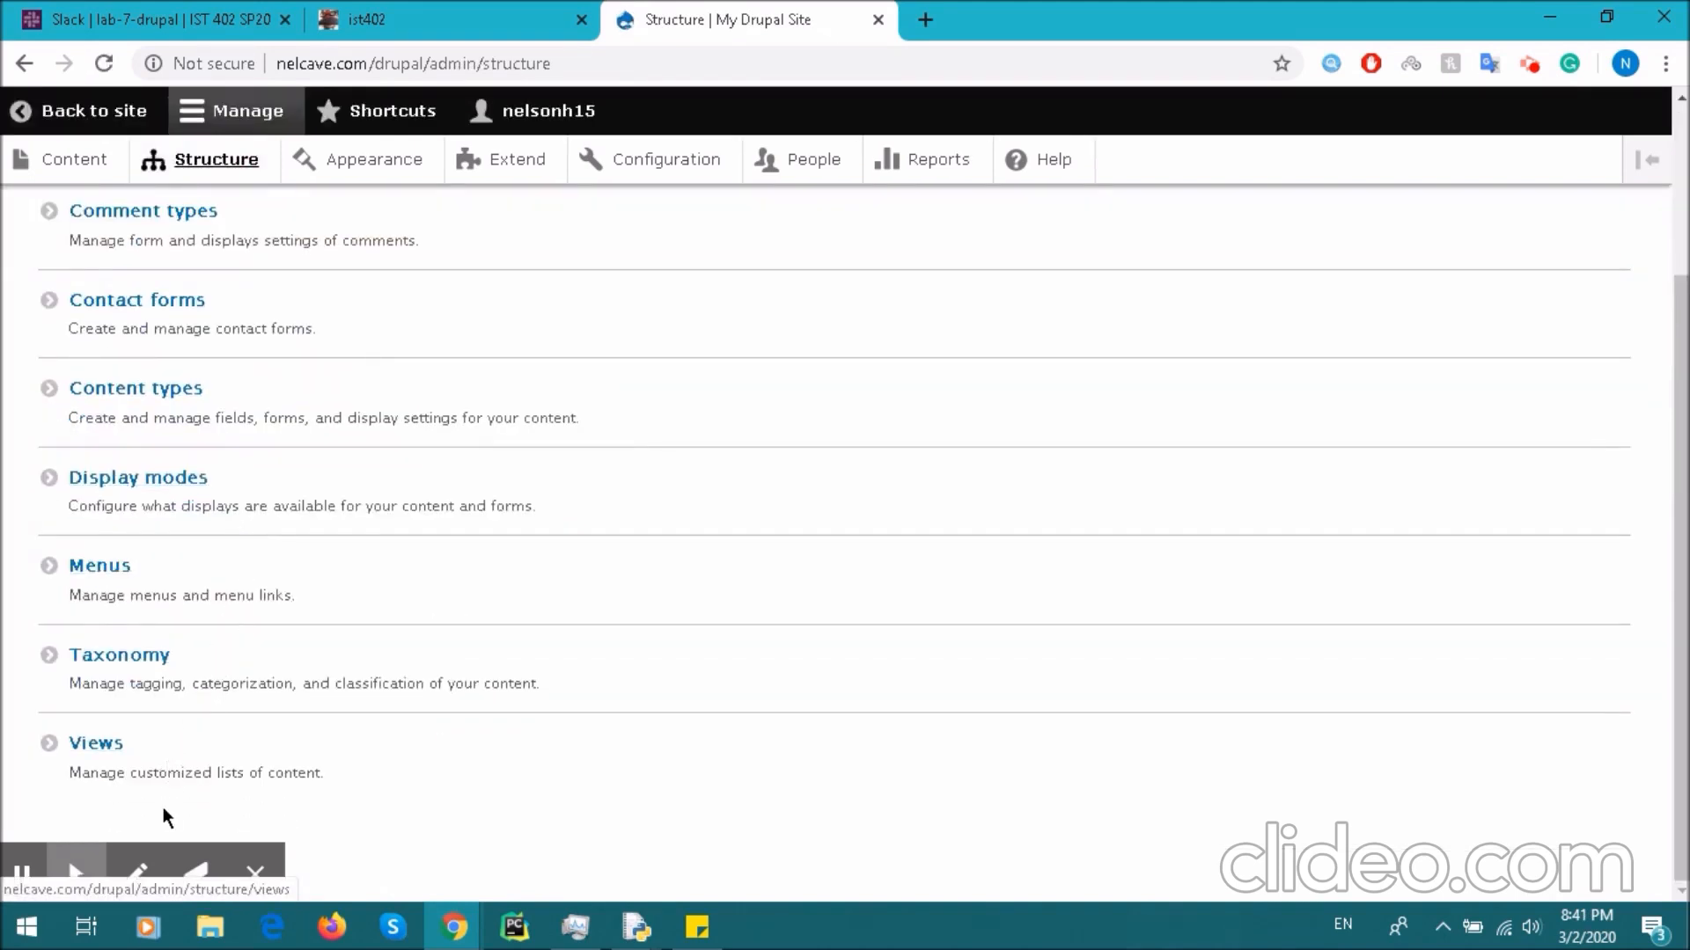
scroll(162, 806, up, 3)
scroll(166, 709, down, 3)
click(97, 746)
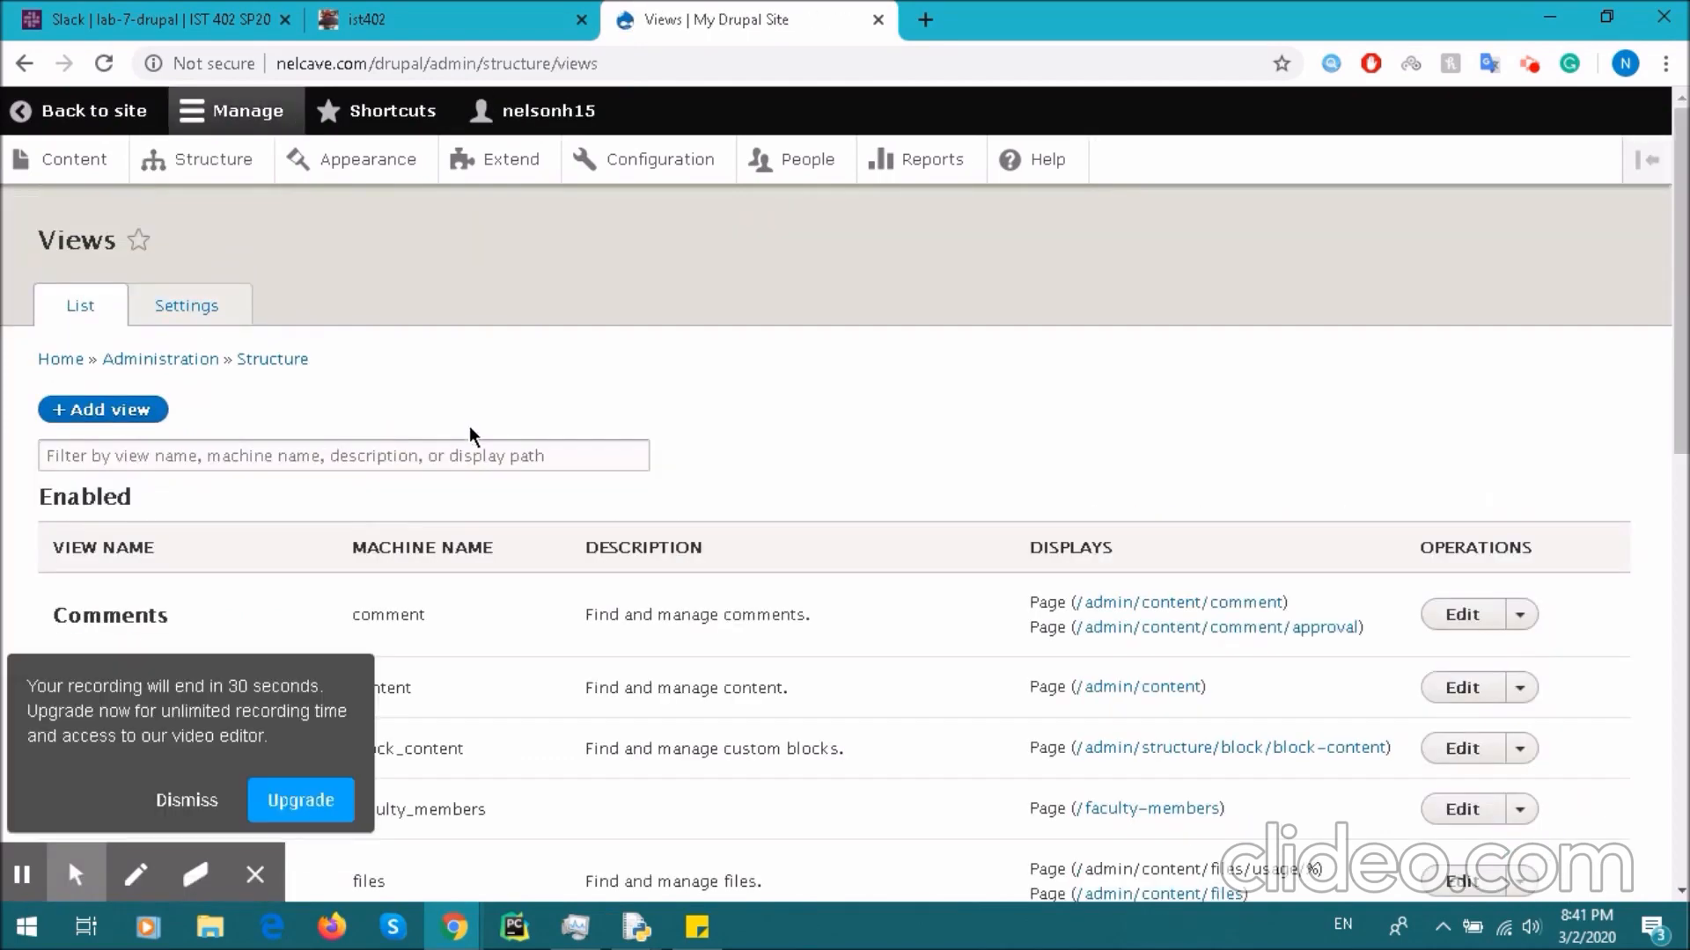
scroll(468, 426, down, 3)
click(186, 800)
scroll(346, 526, down, 7)
scroll(354, 550, up, 10)
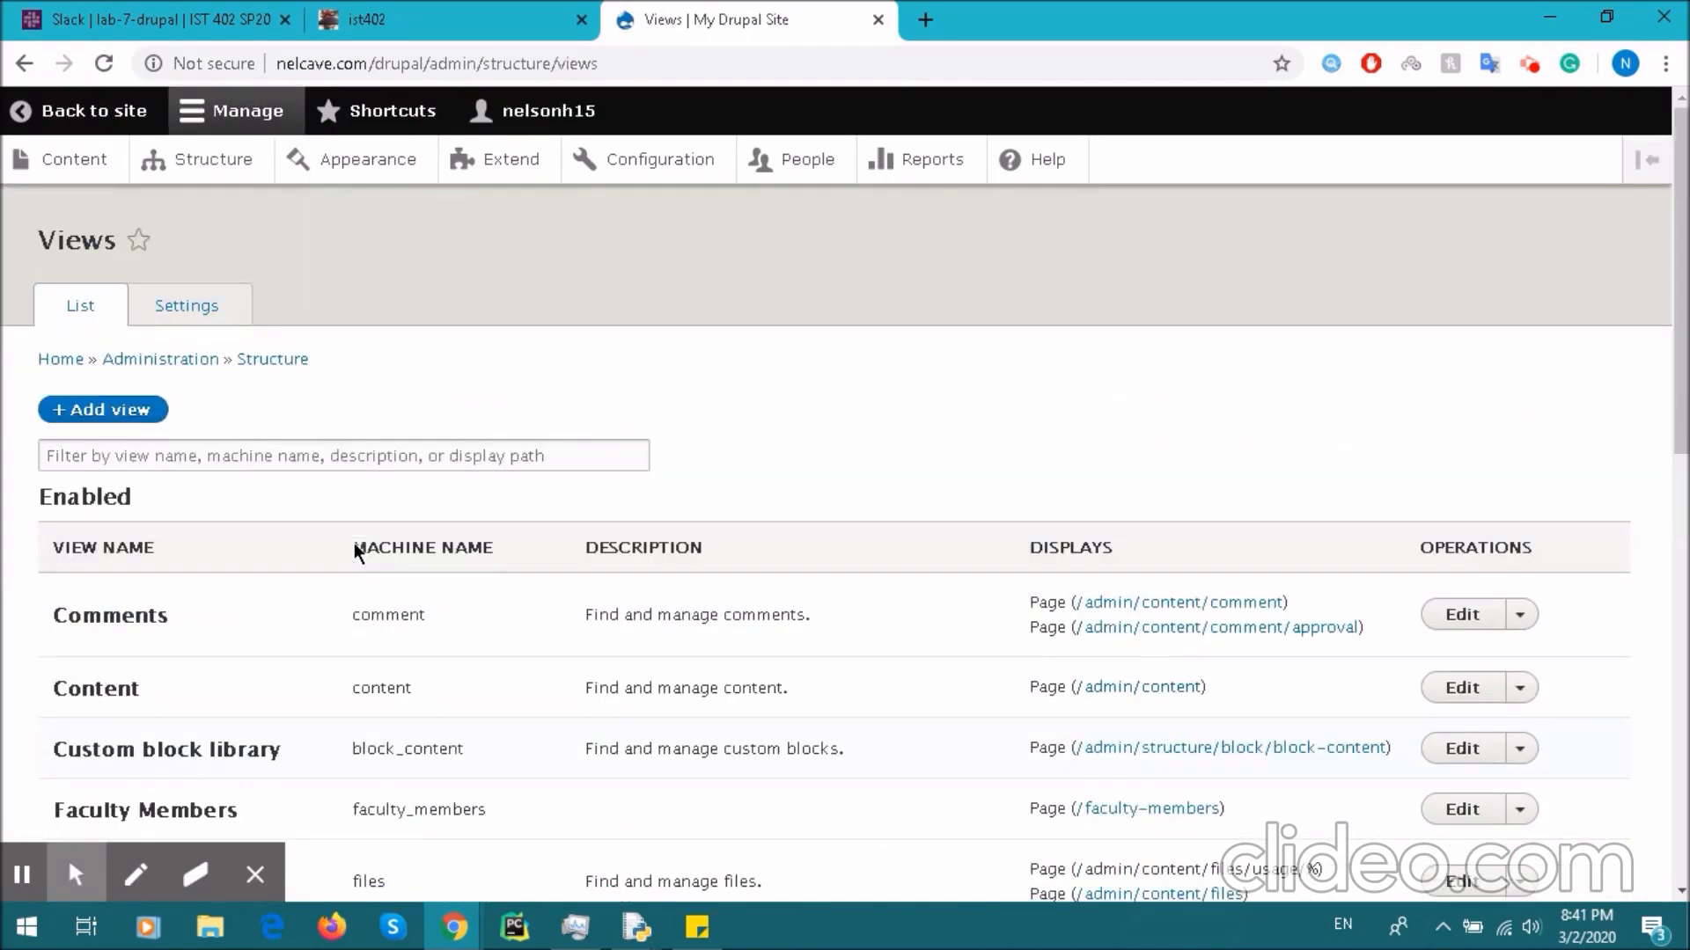
click(123, 411)
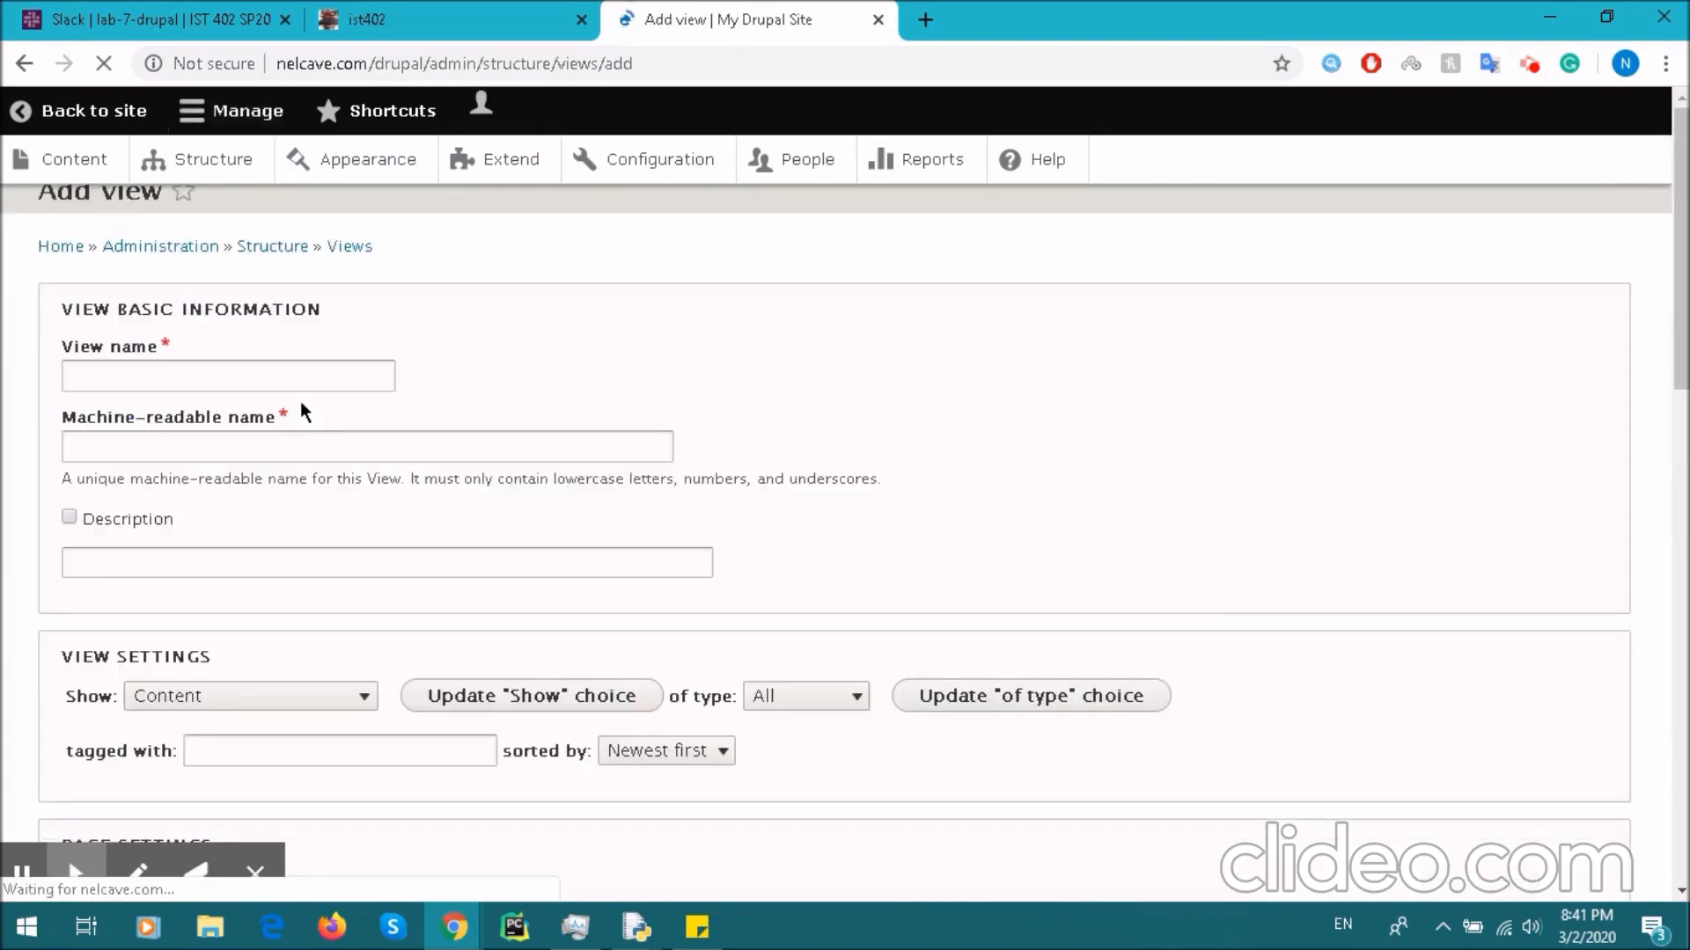
- Name the view 'Students' and have it show Content of type Student
click(302, 429)
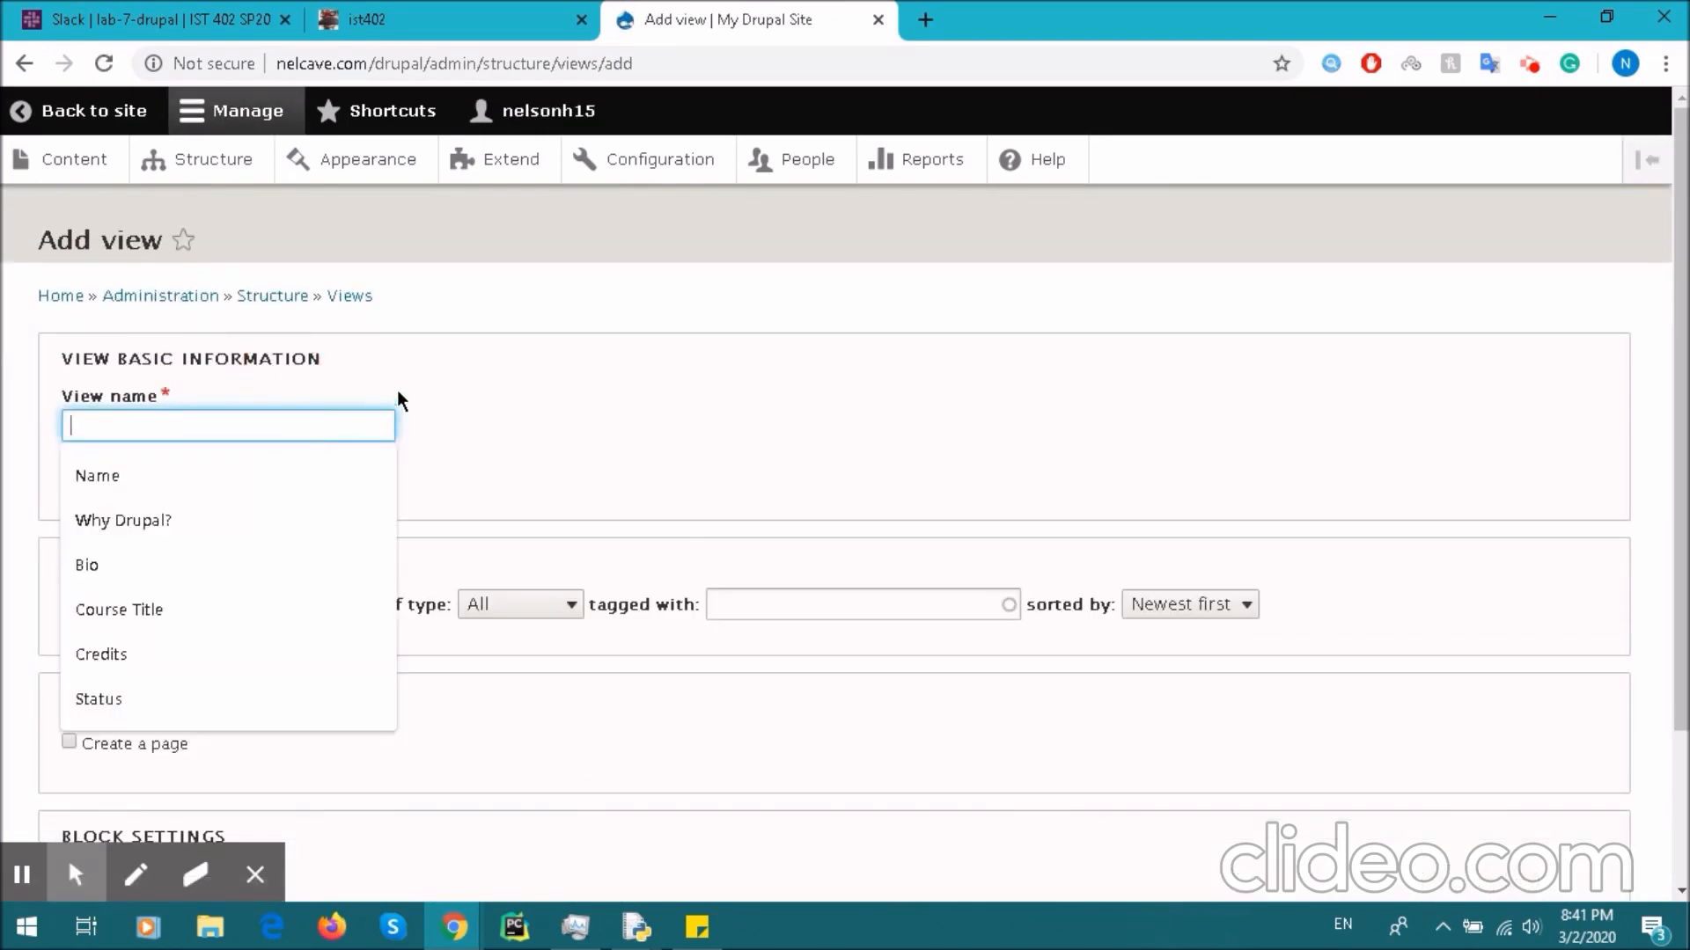
text(Students)
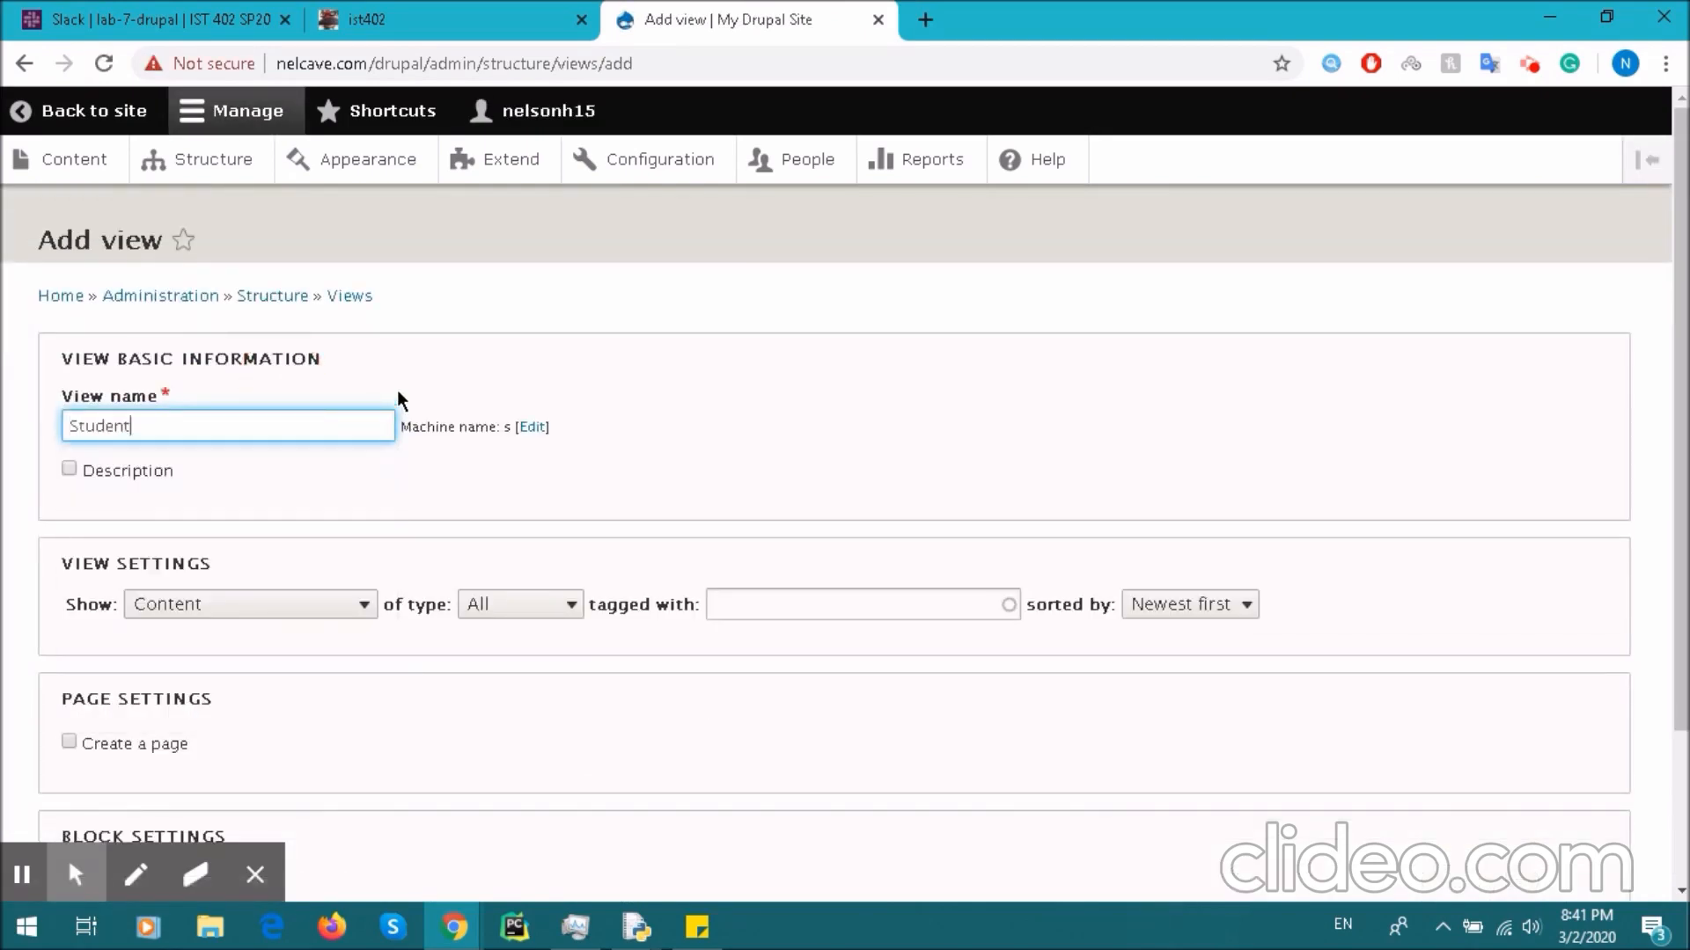
scroll(398, 401, down, 2)
click(291, 407)
click(292, 412)
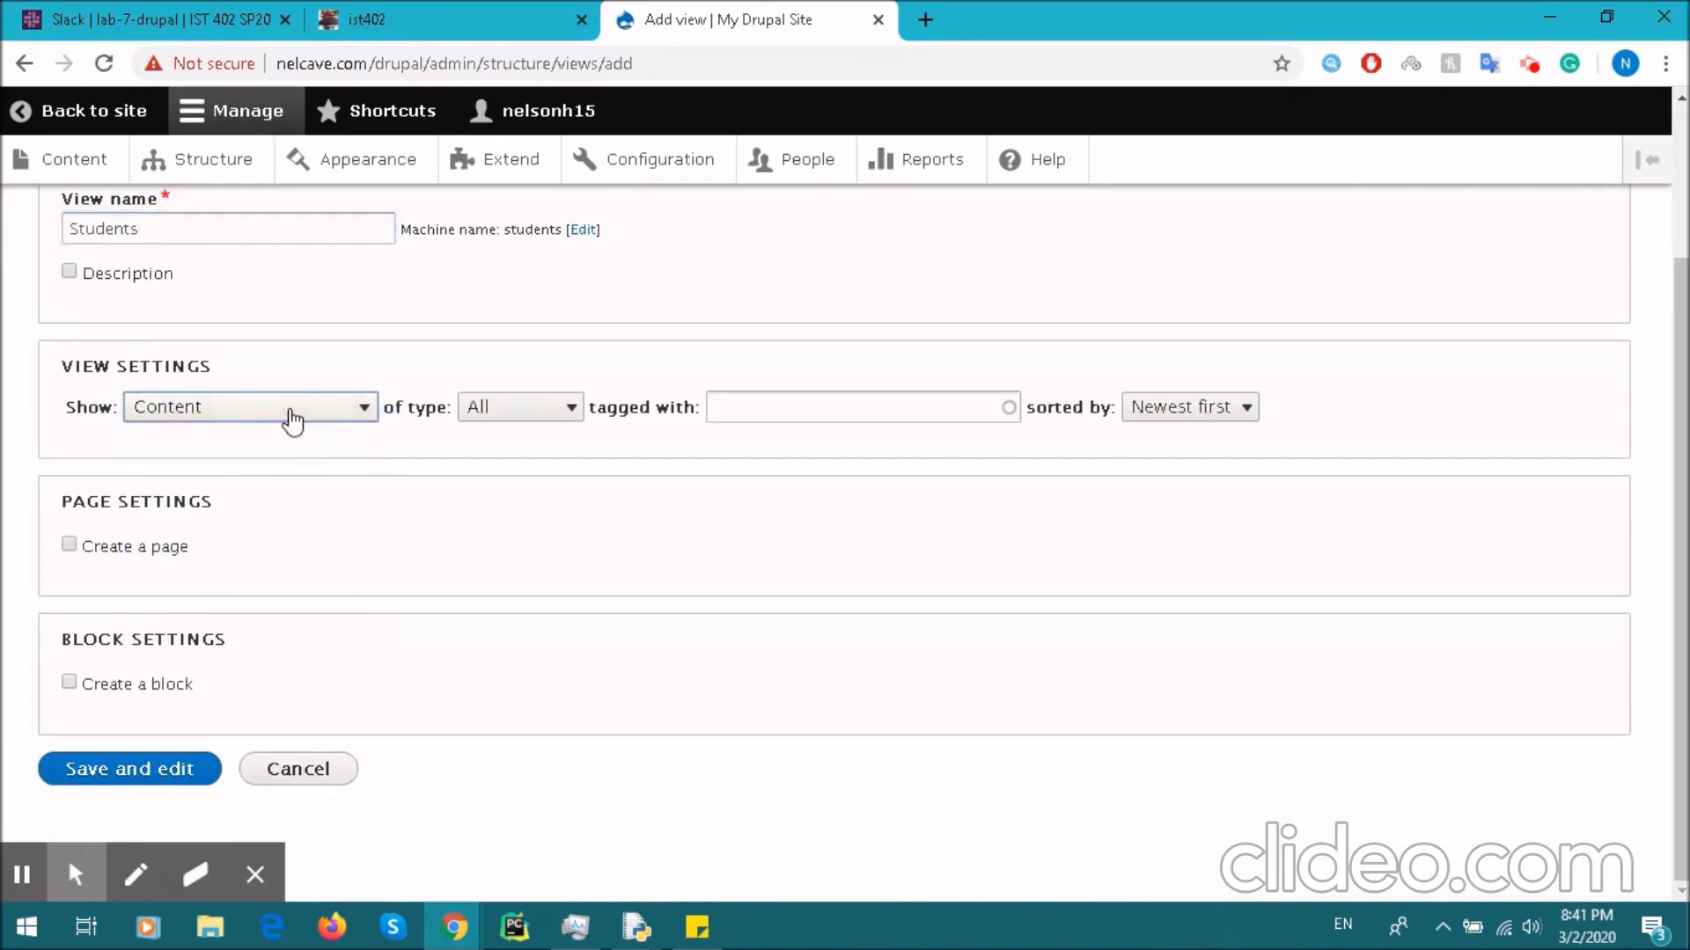
click(293, 414)
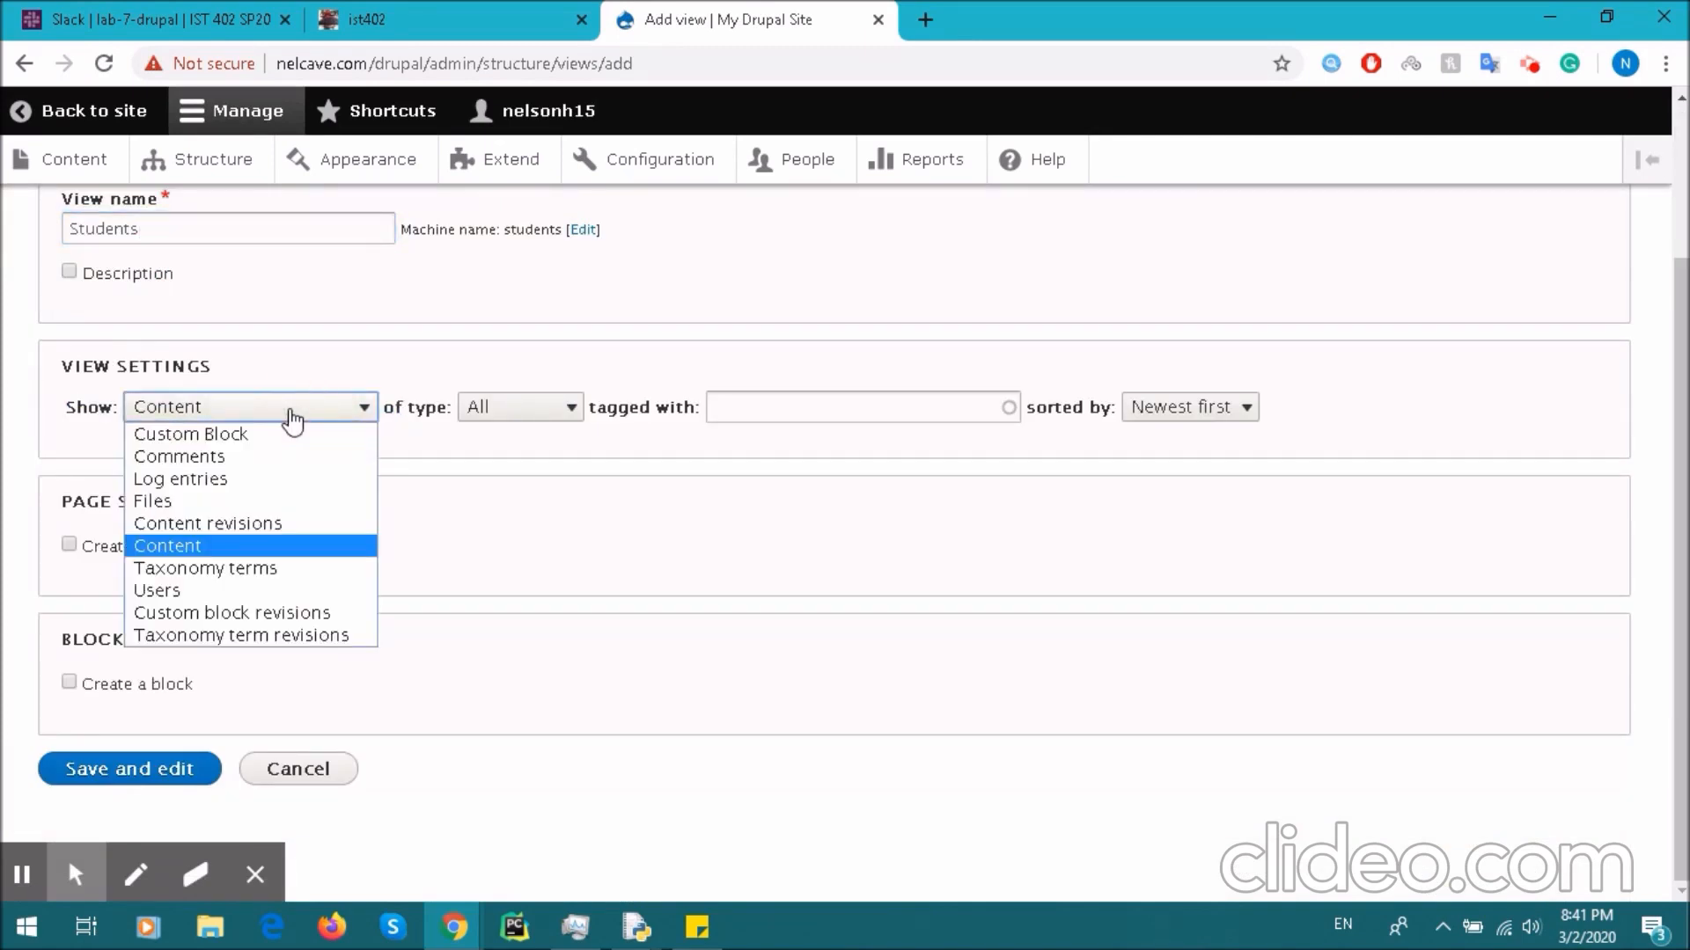
click(530, 406)
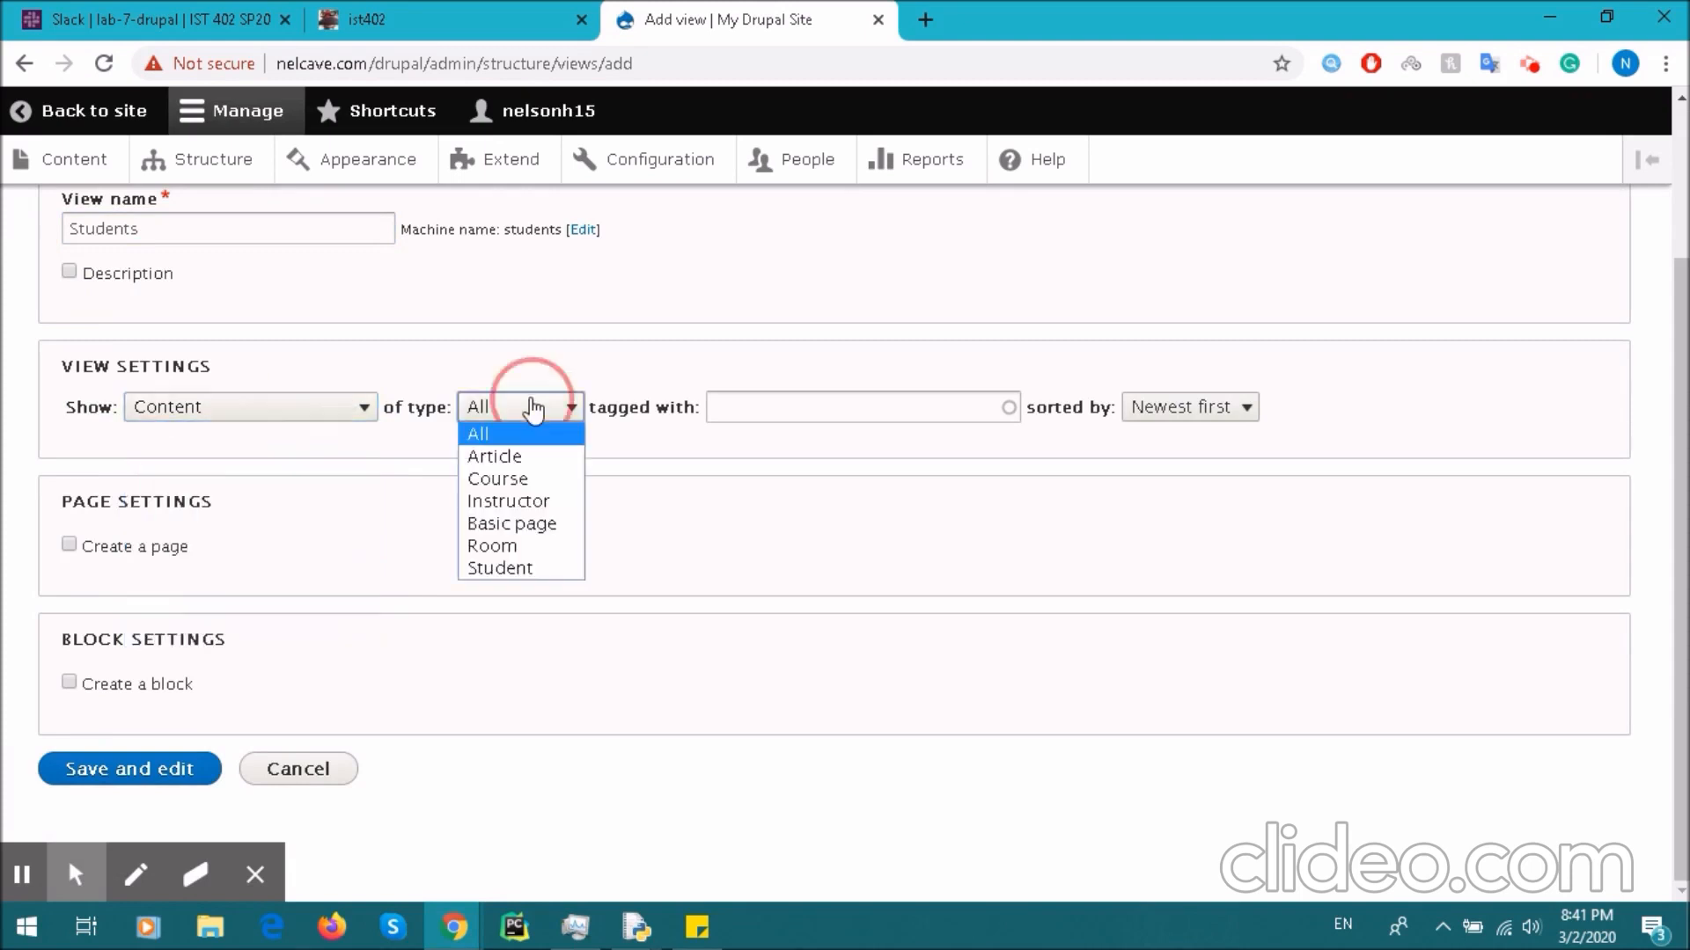
click(523, 570)
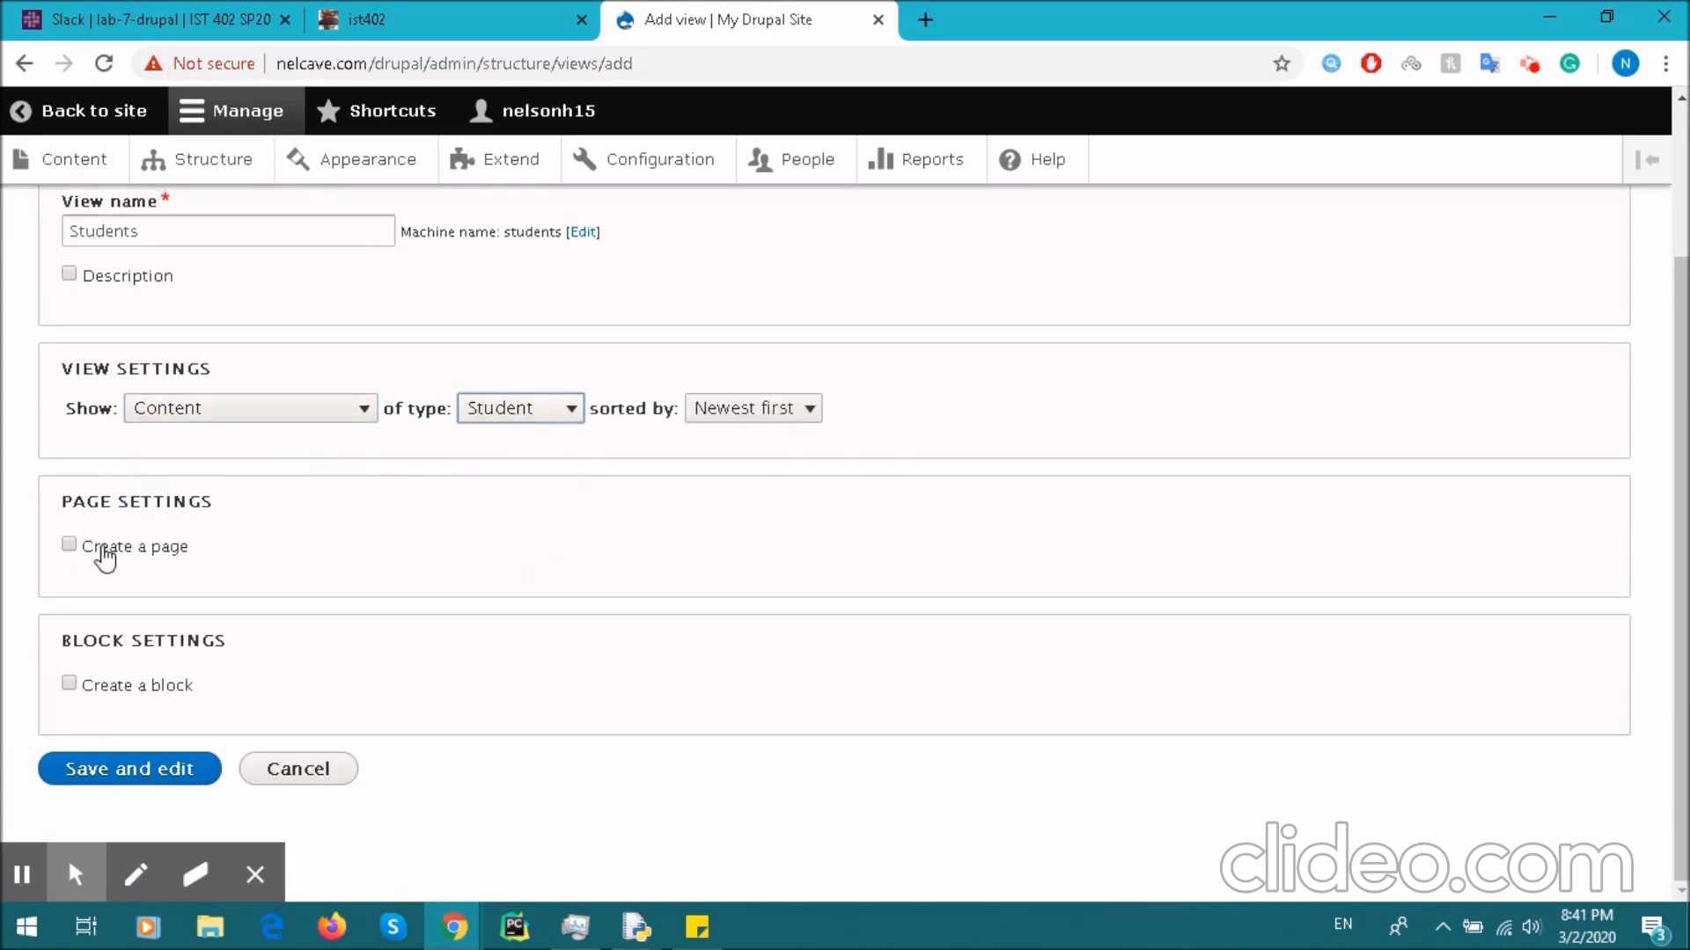
- Enable a page for the view and save it
click(67, 544)
scroll(242, 555, down, 5)
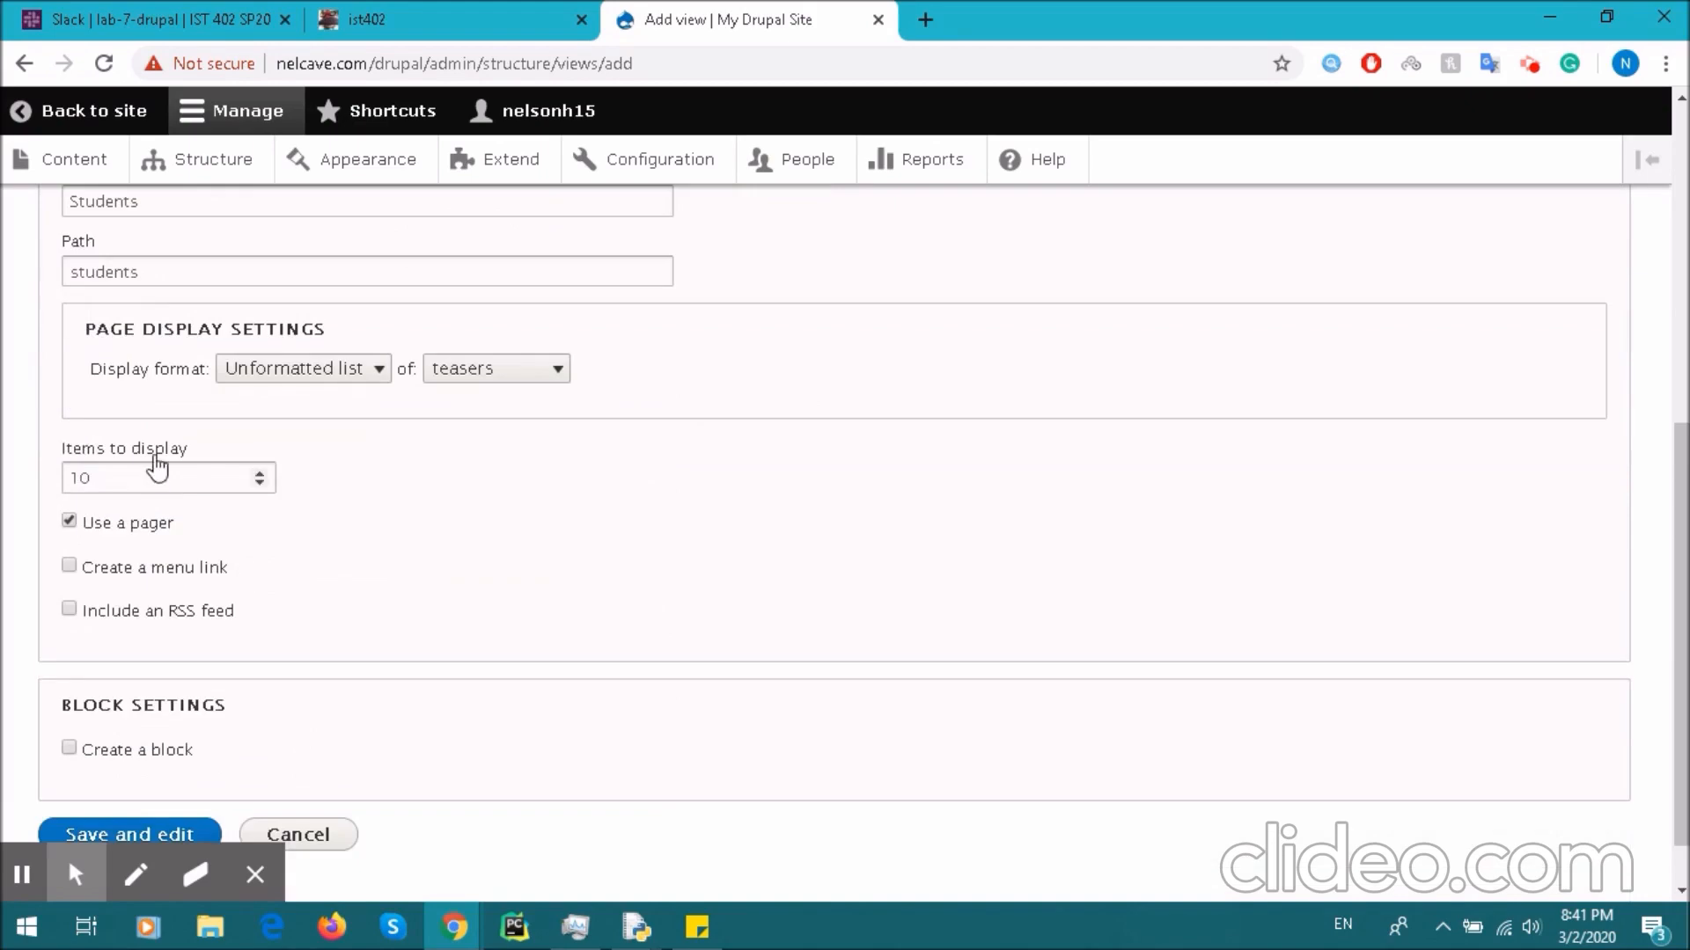
scroll(198, 615, down, 1)
scroll(378, 577, up, 6)
scroll(378, 577, down, 6)
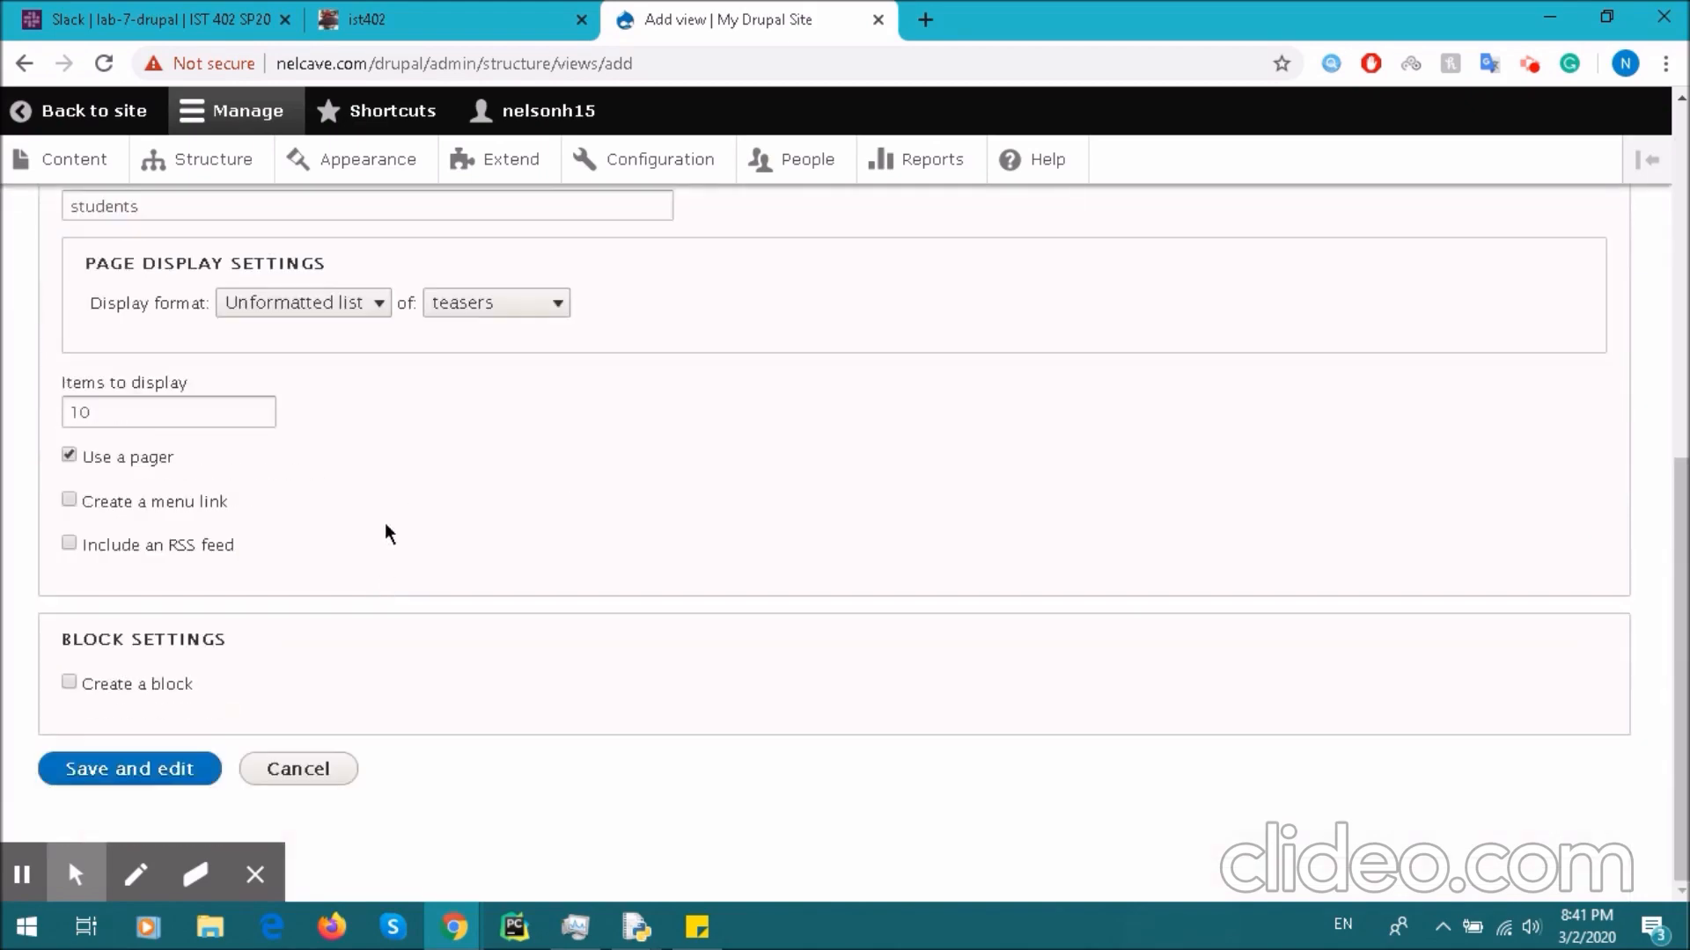
click(129, 768)
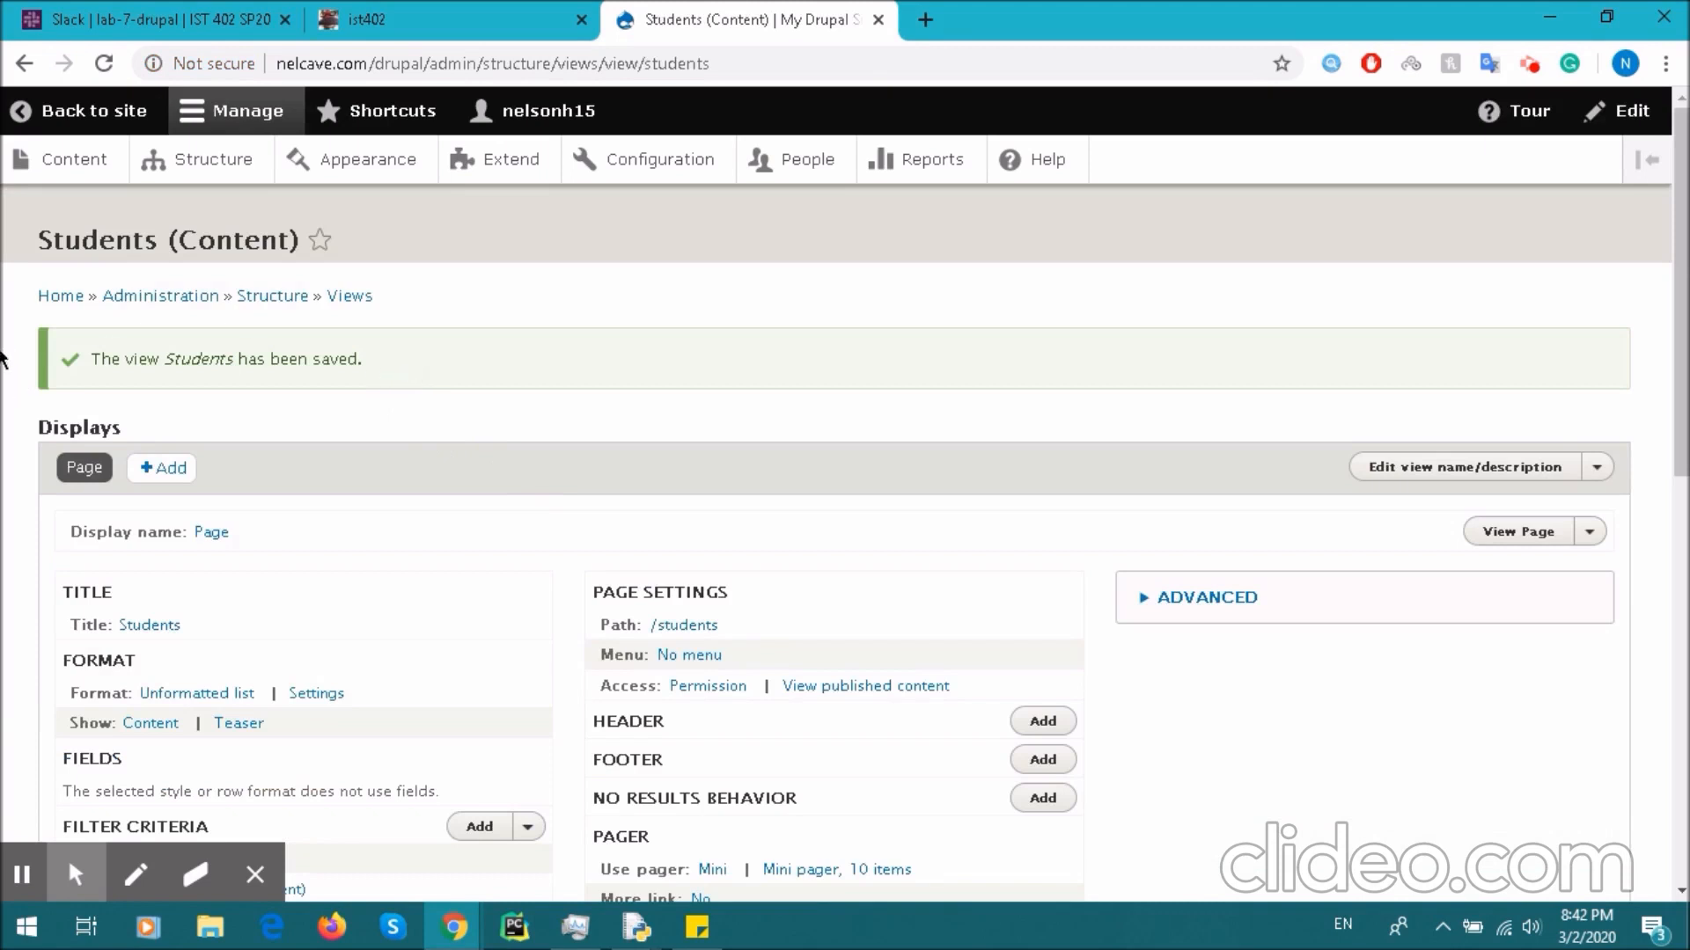
- Review the view's settings, opening and dismissing the filter criteria dialog
scroll(201, 339, down, 3)
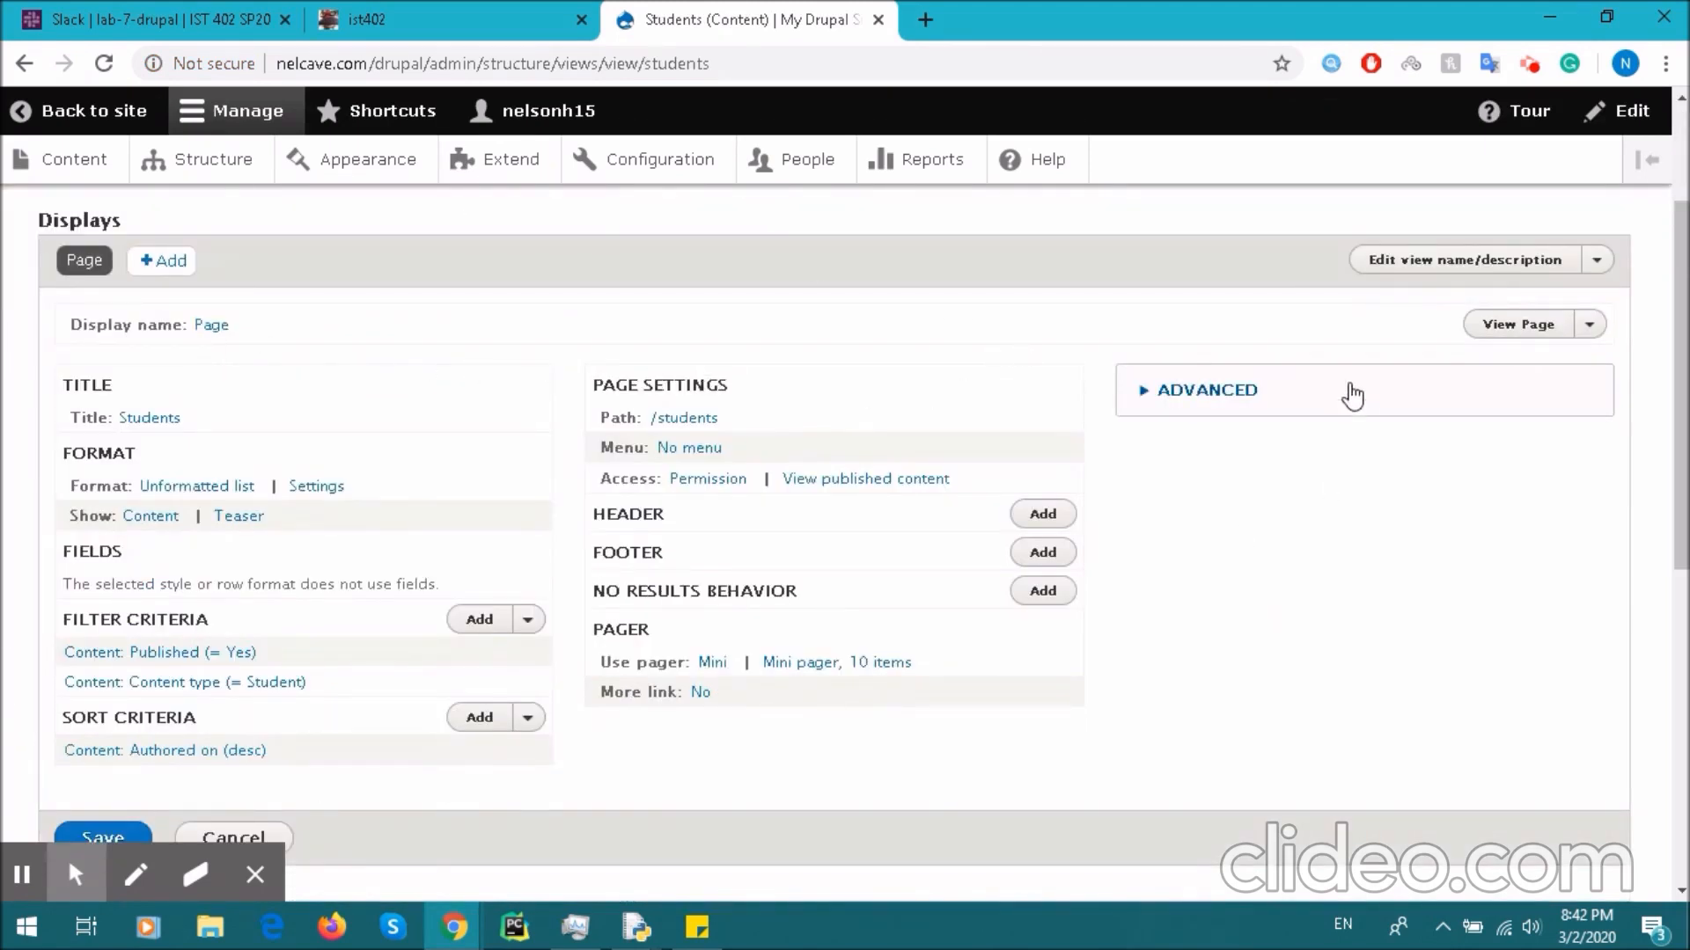
scroll(1669, 473, down, 9)
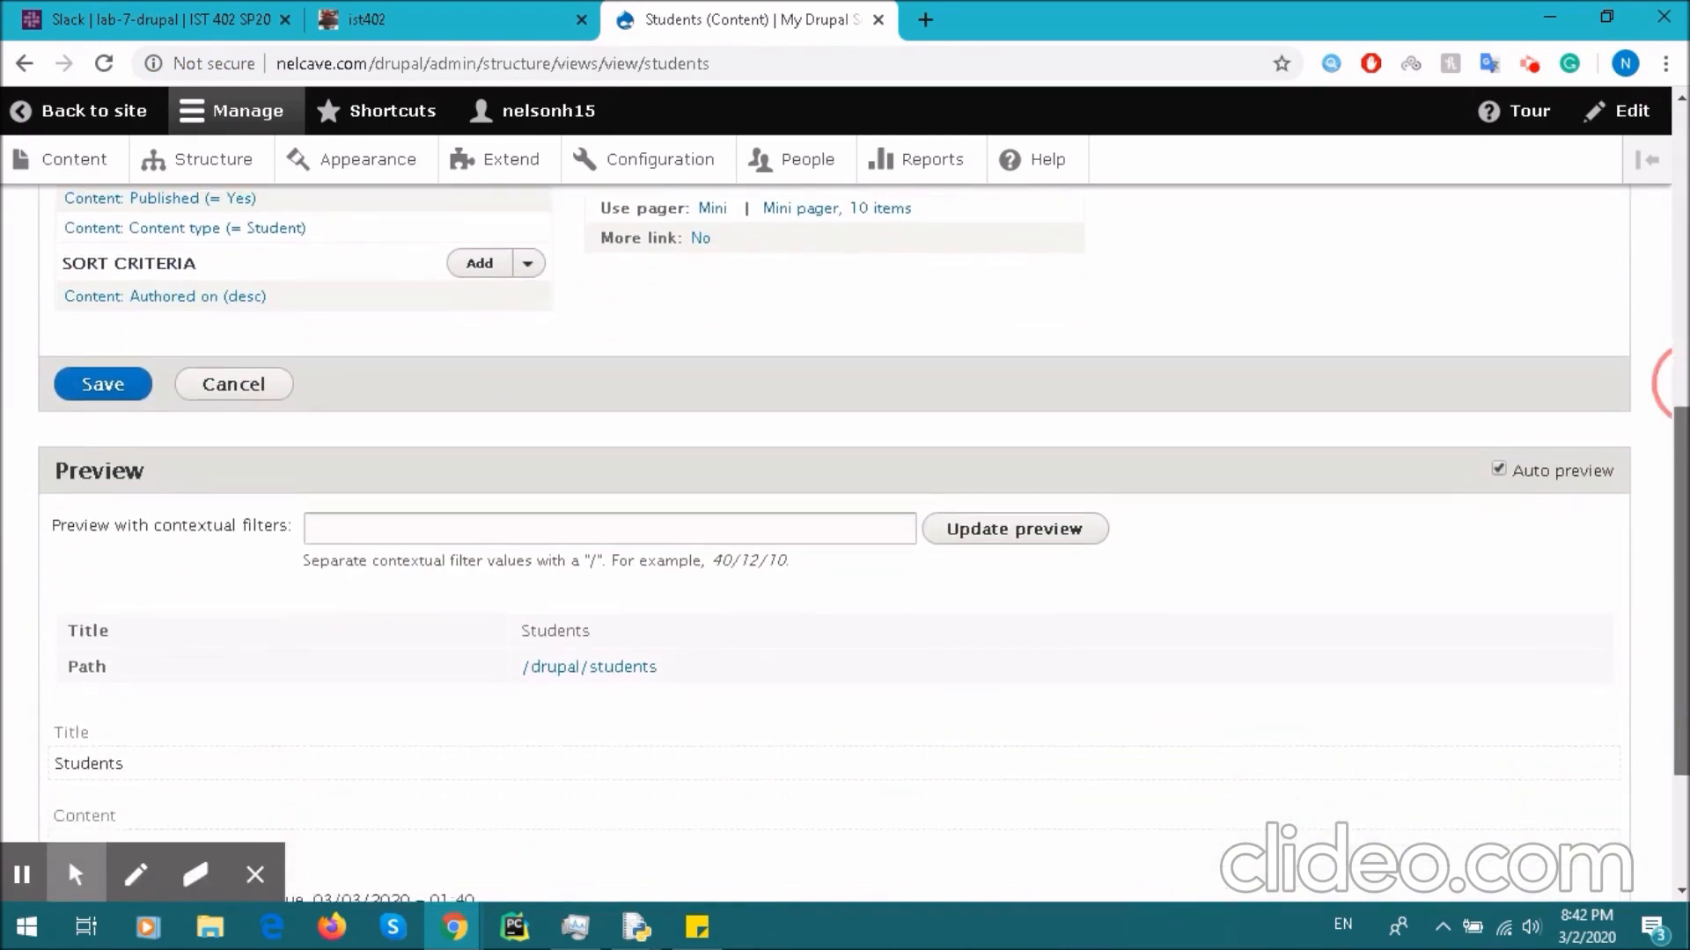
scroll(408, 468, up, 9)
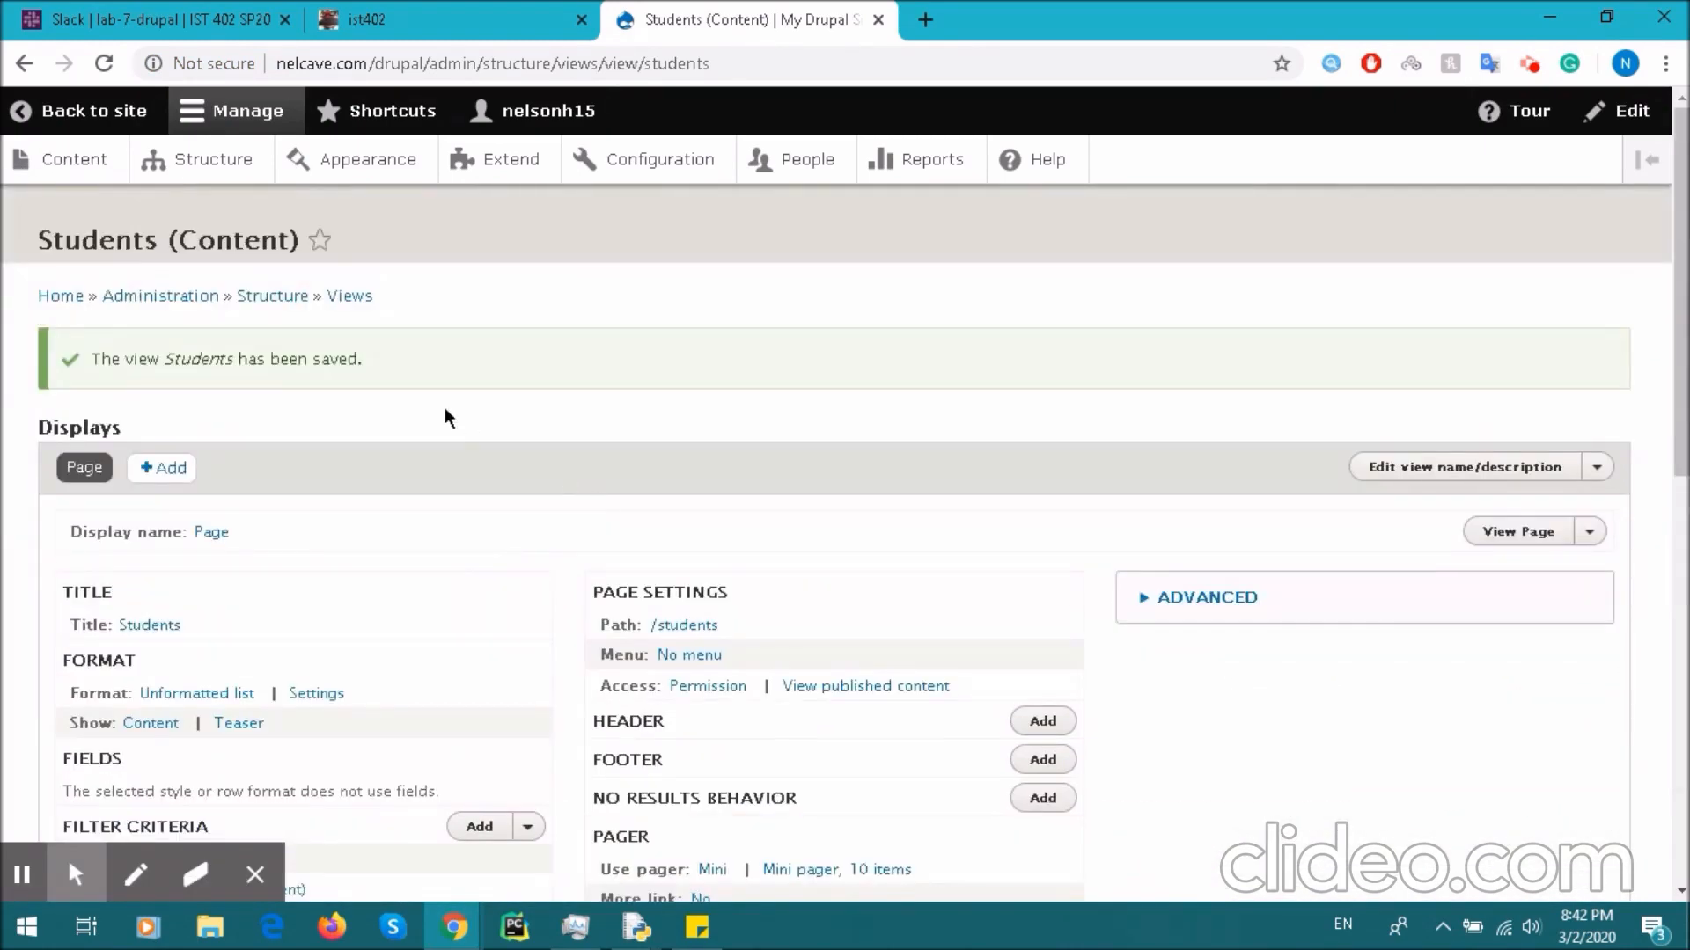
scroll(315, 417, down, 5)
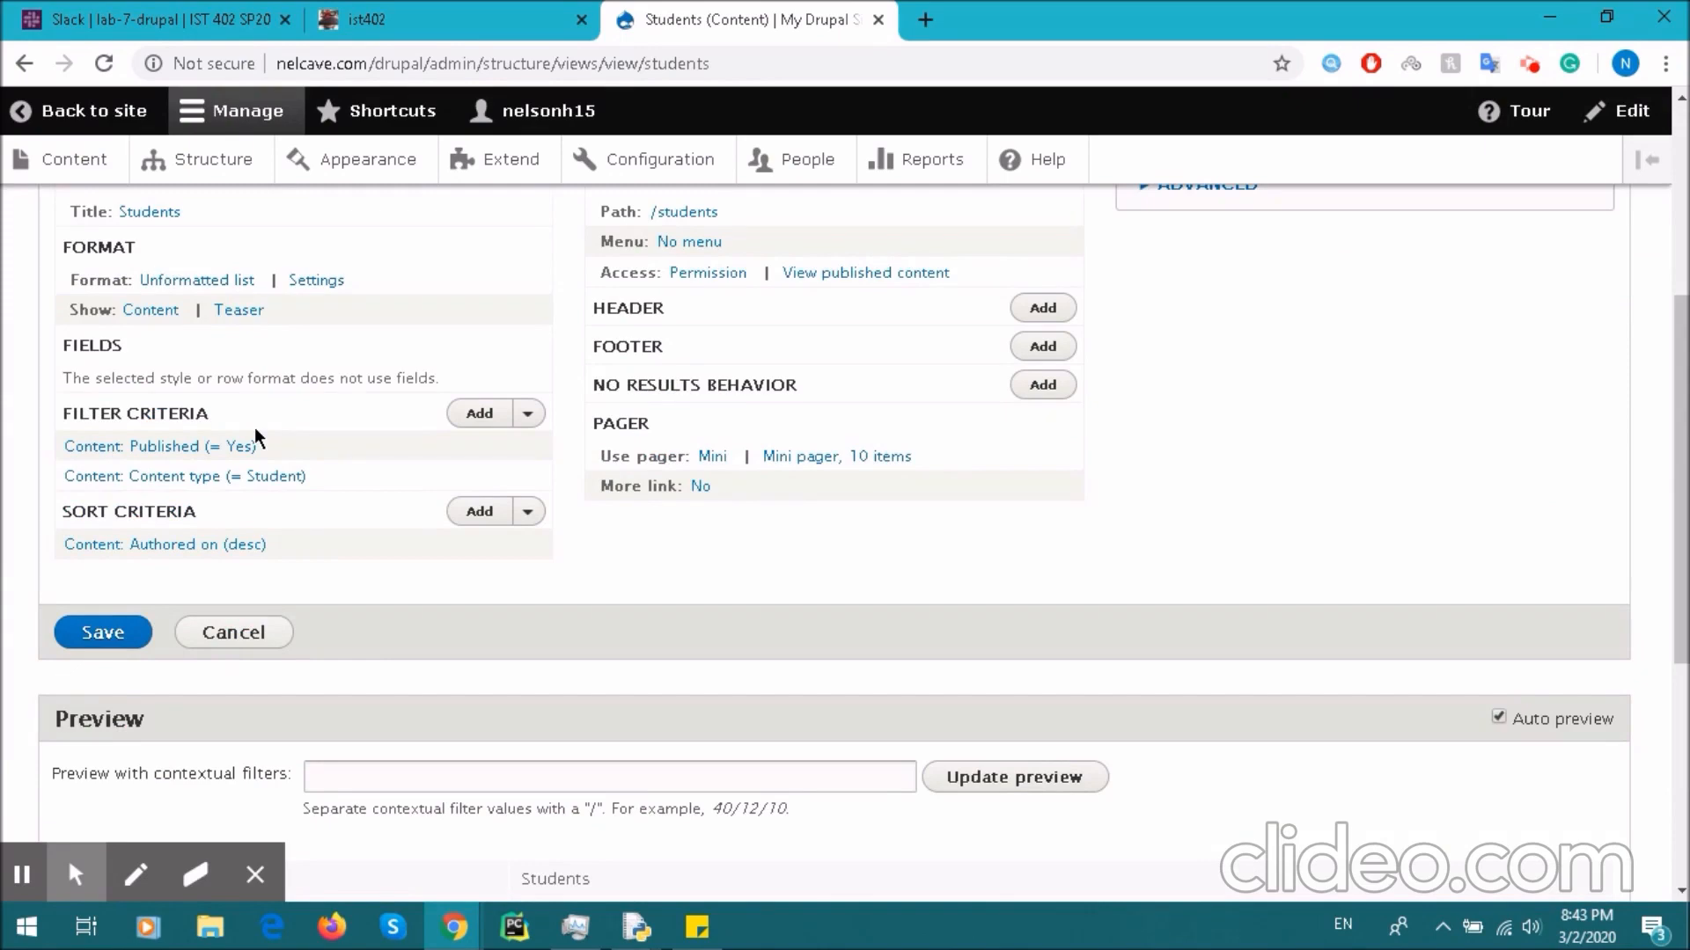
scroll(256, 433, up, 2)
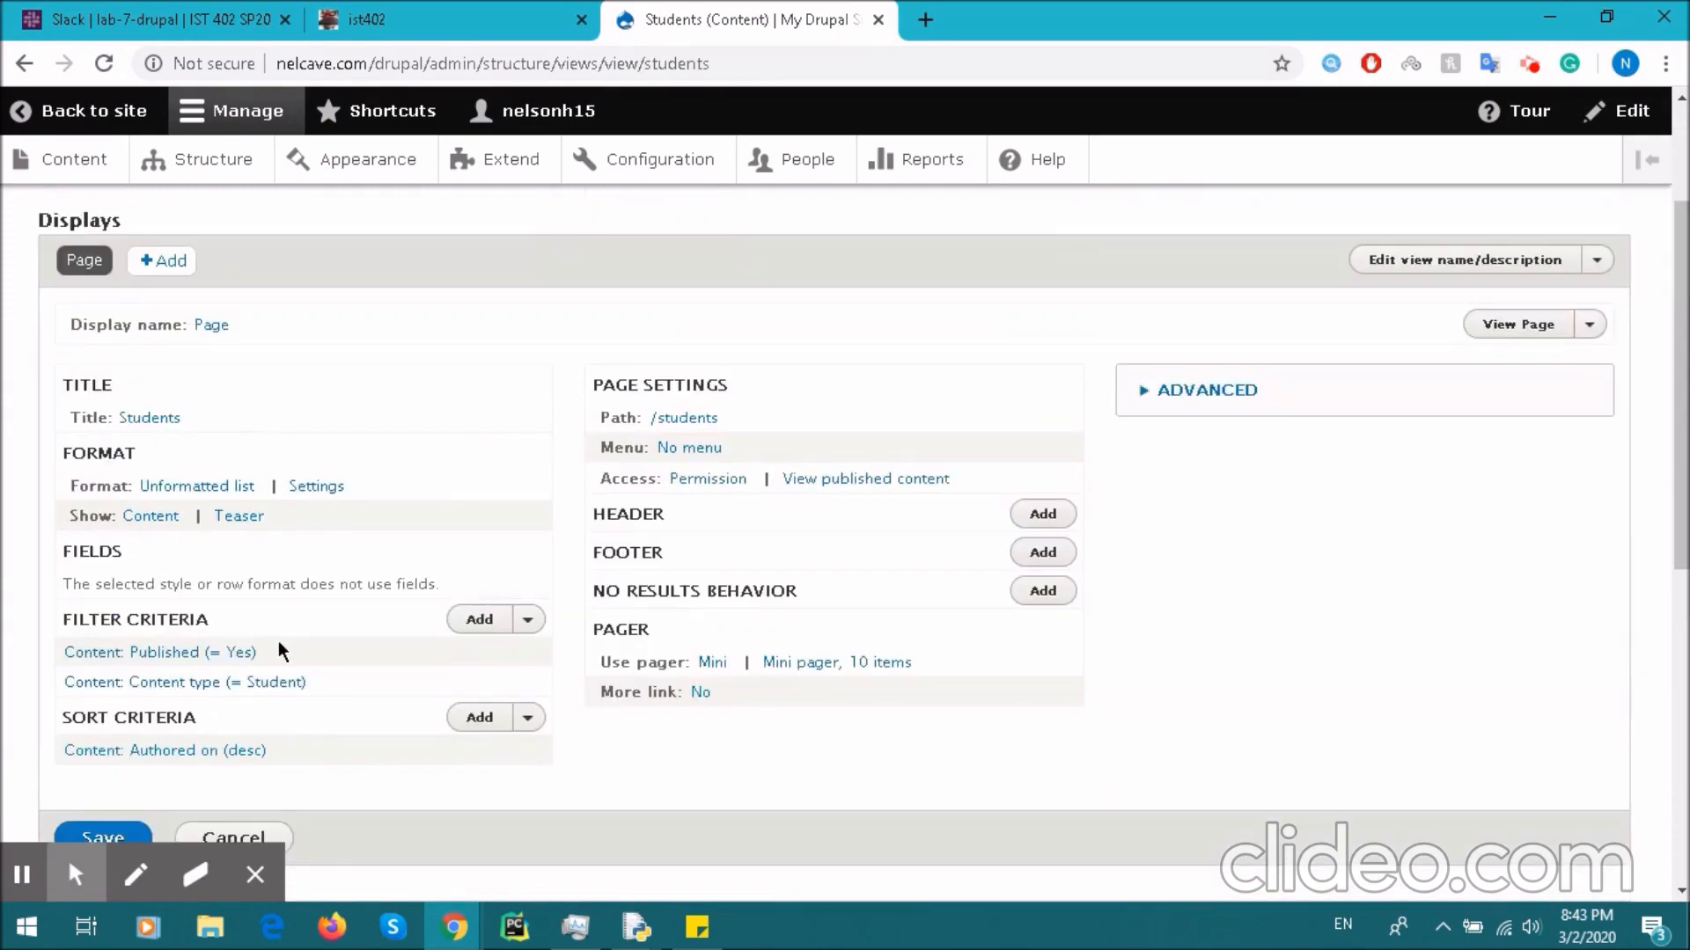
click(484, 625)
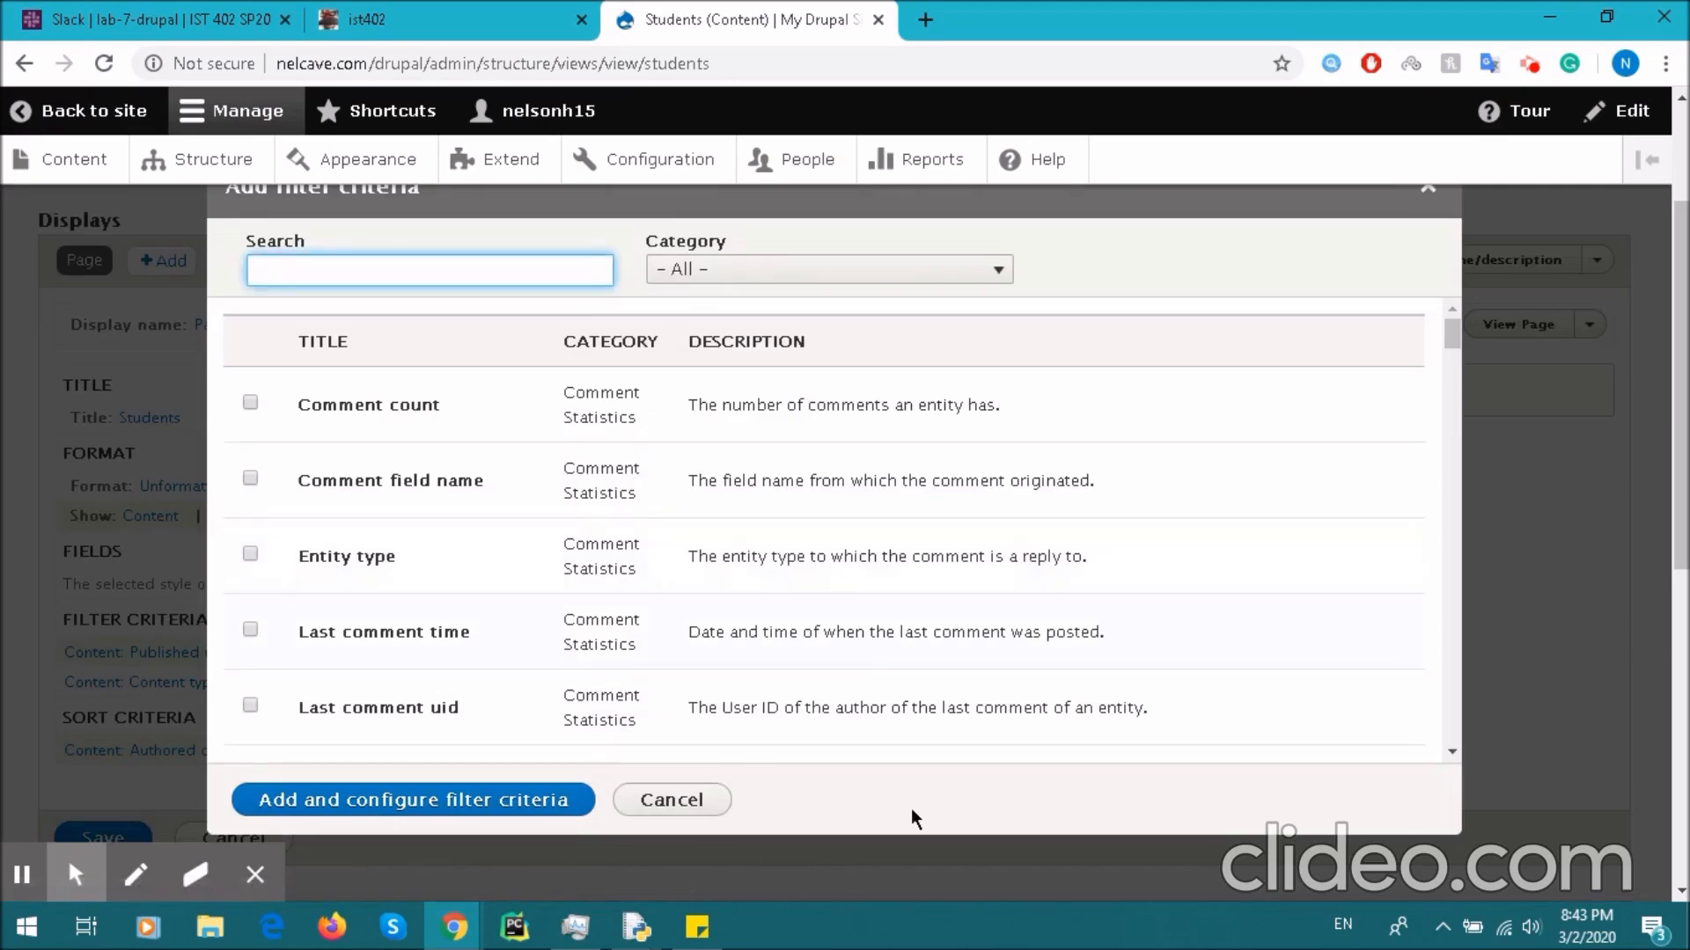
click(678, 801)
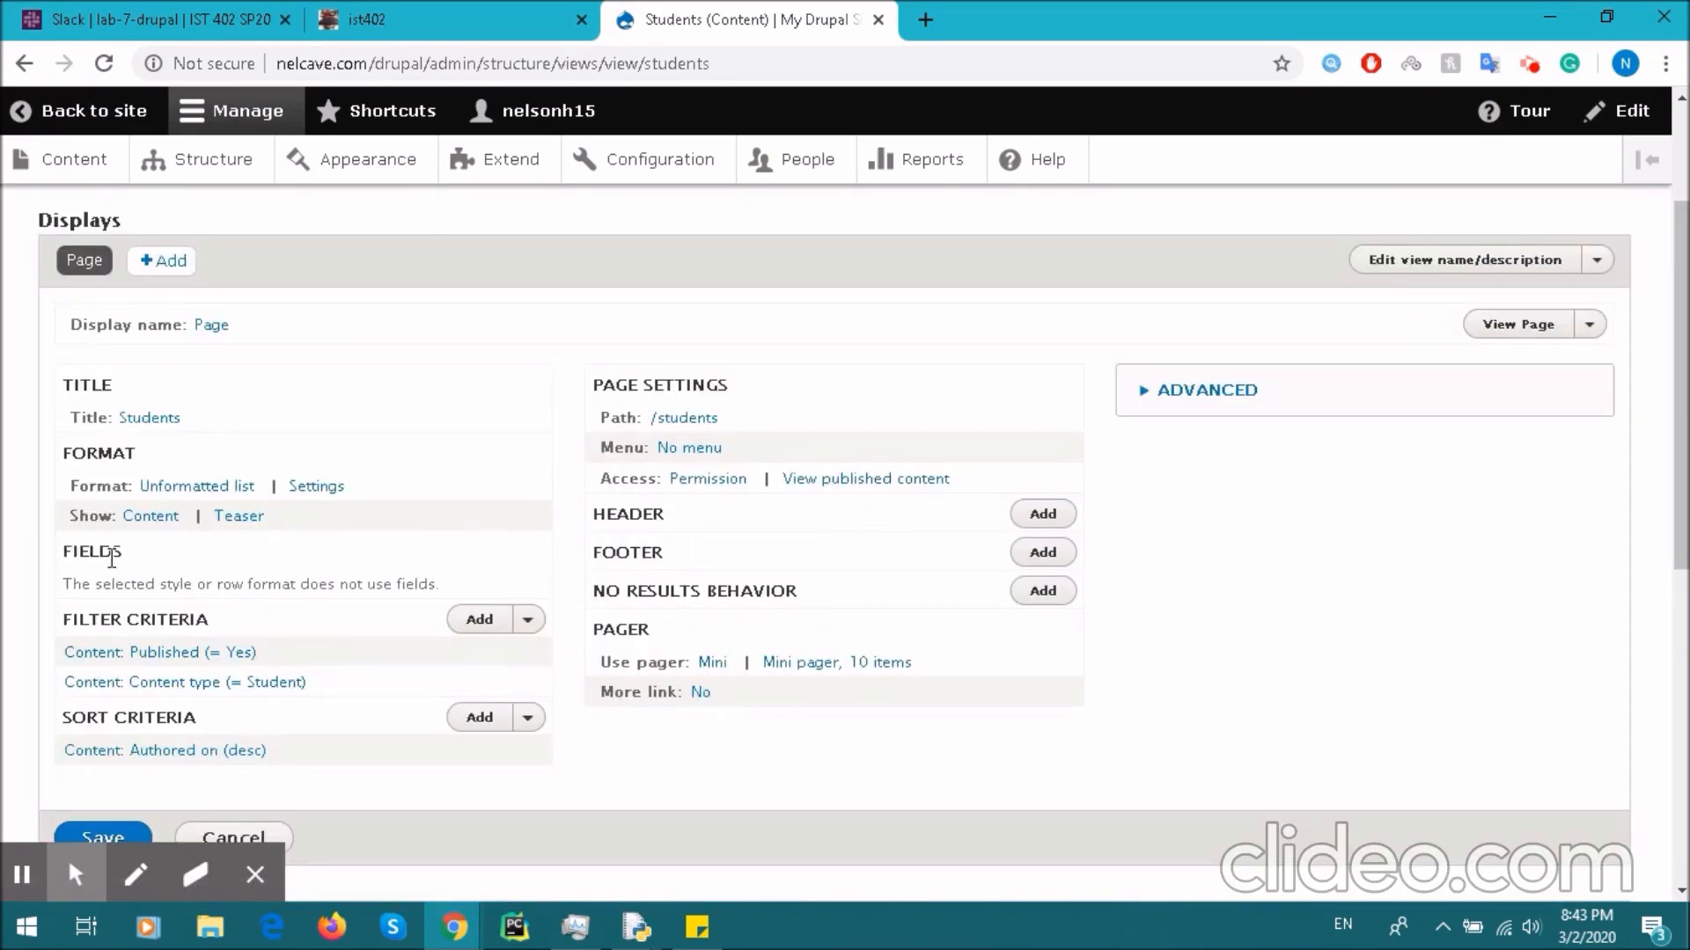
drag(66, 455, 115, 455)
- Switch the view's row style from teasers to Fields with default options
click(152, 521)
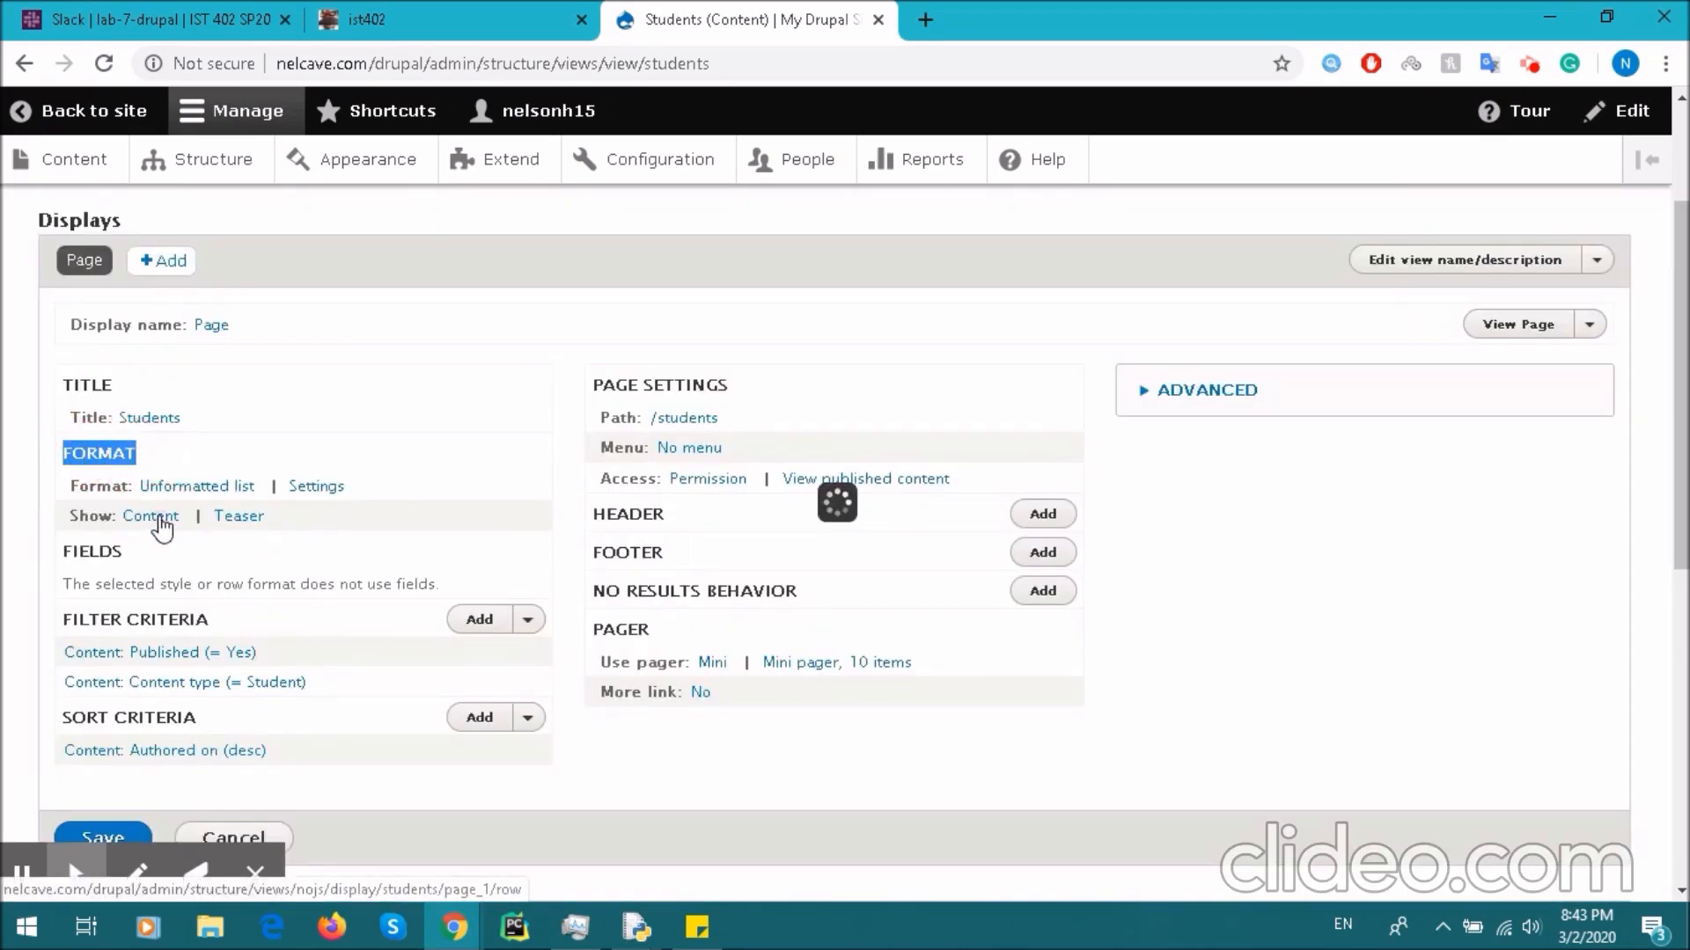
click(230, 476)
click(293, 621)
click(305, 744)
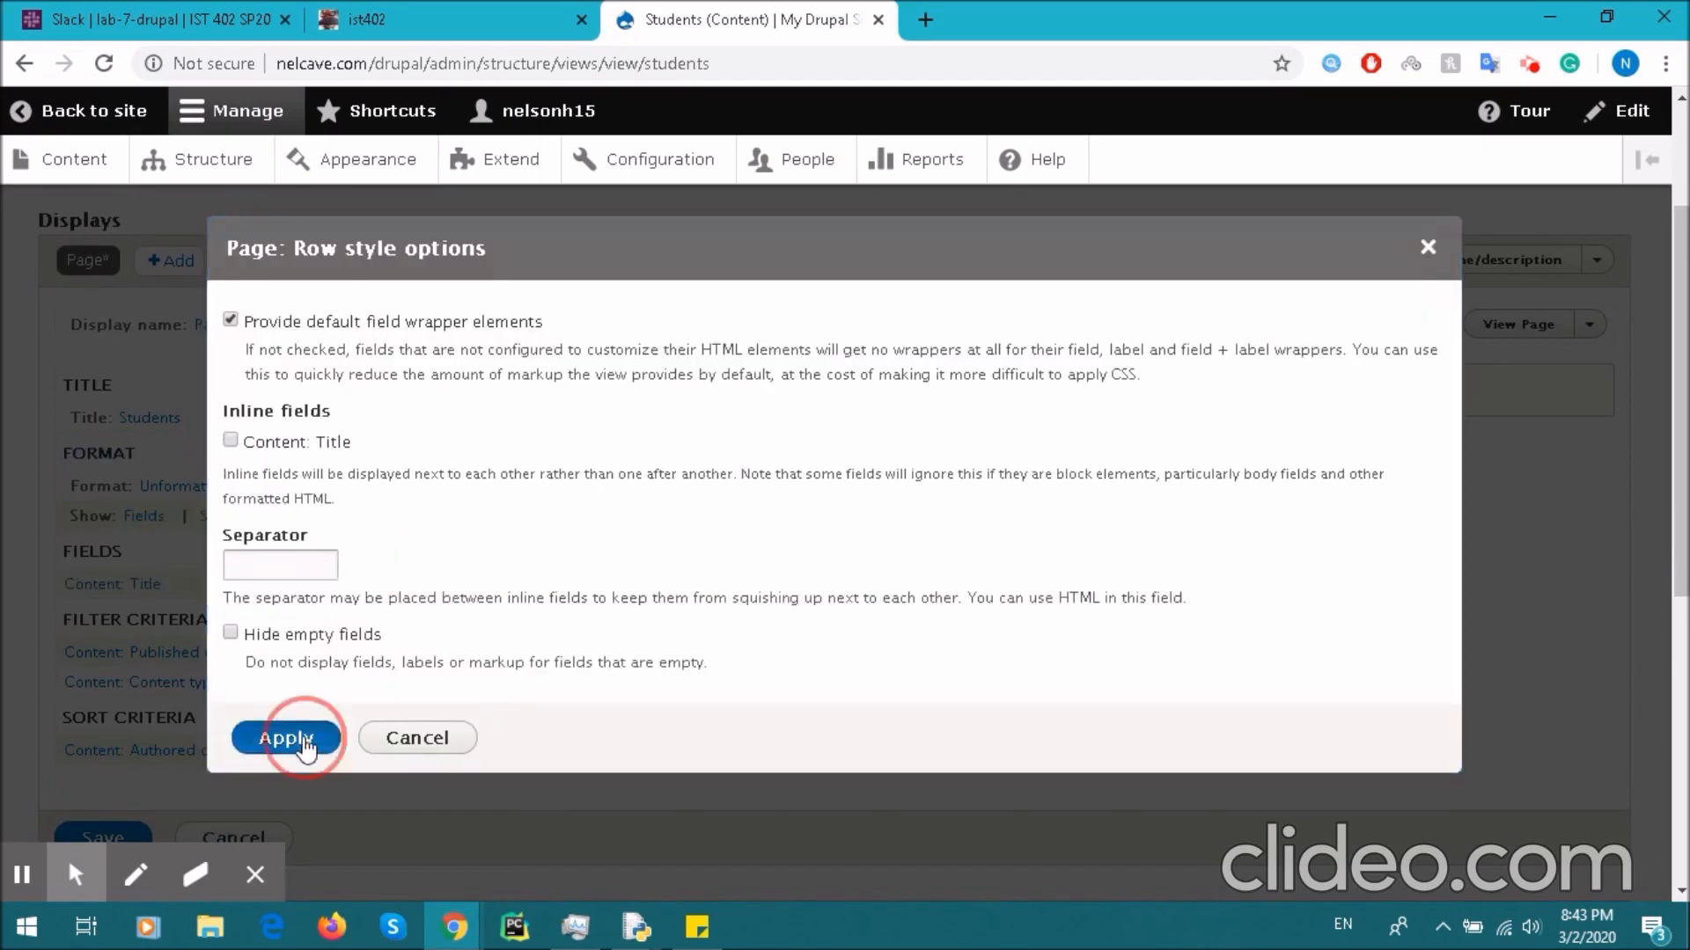
- Open Add fields and filter the category to Content, then back to All
scroll(127, 451, down, 2)
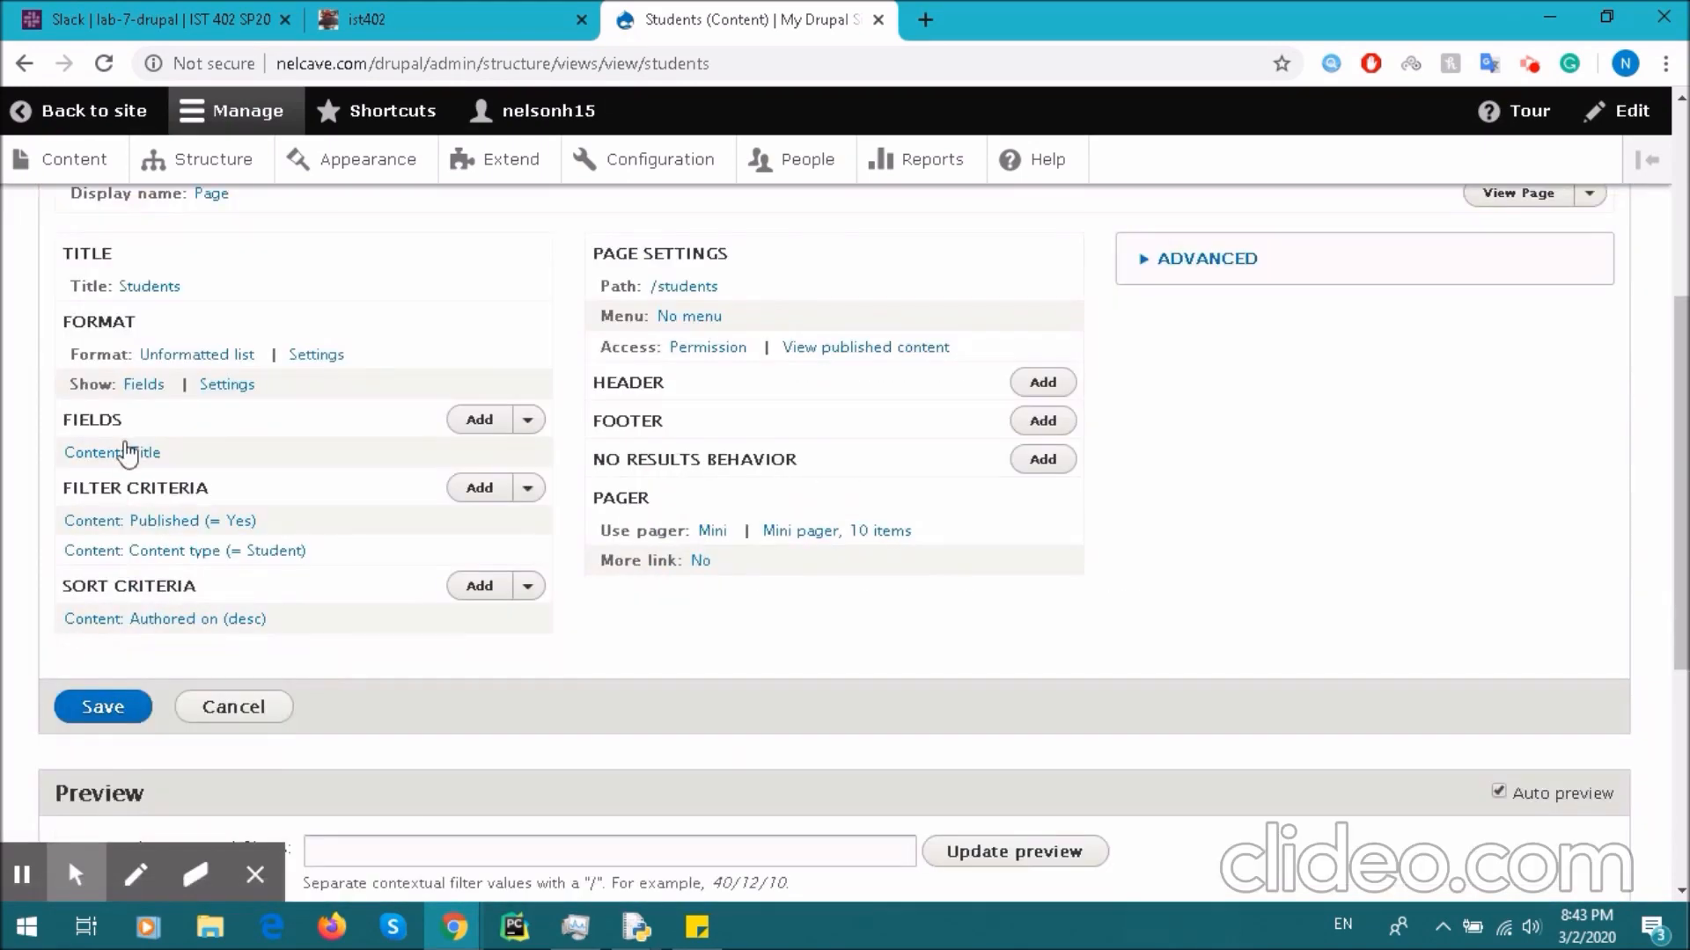
double_click(70, 420)
click(479, 419)
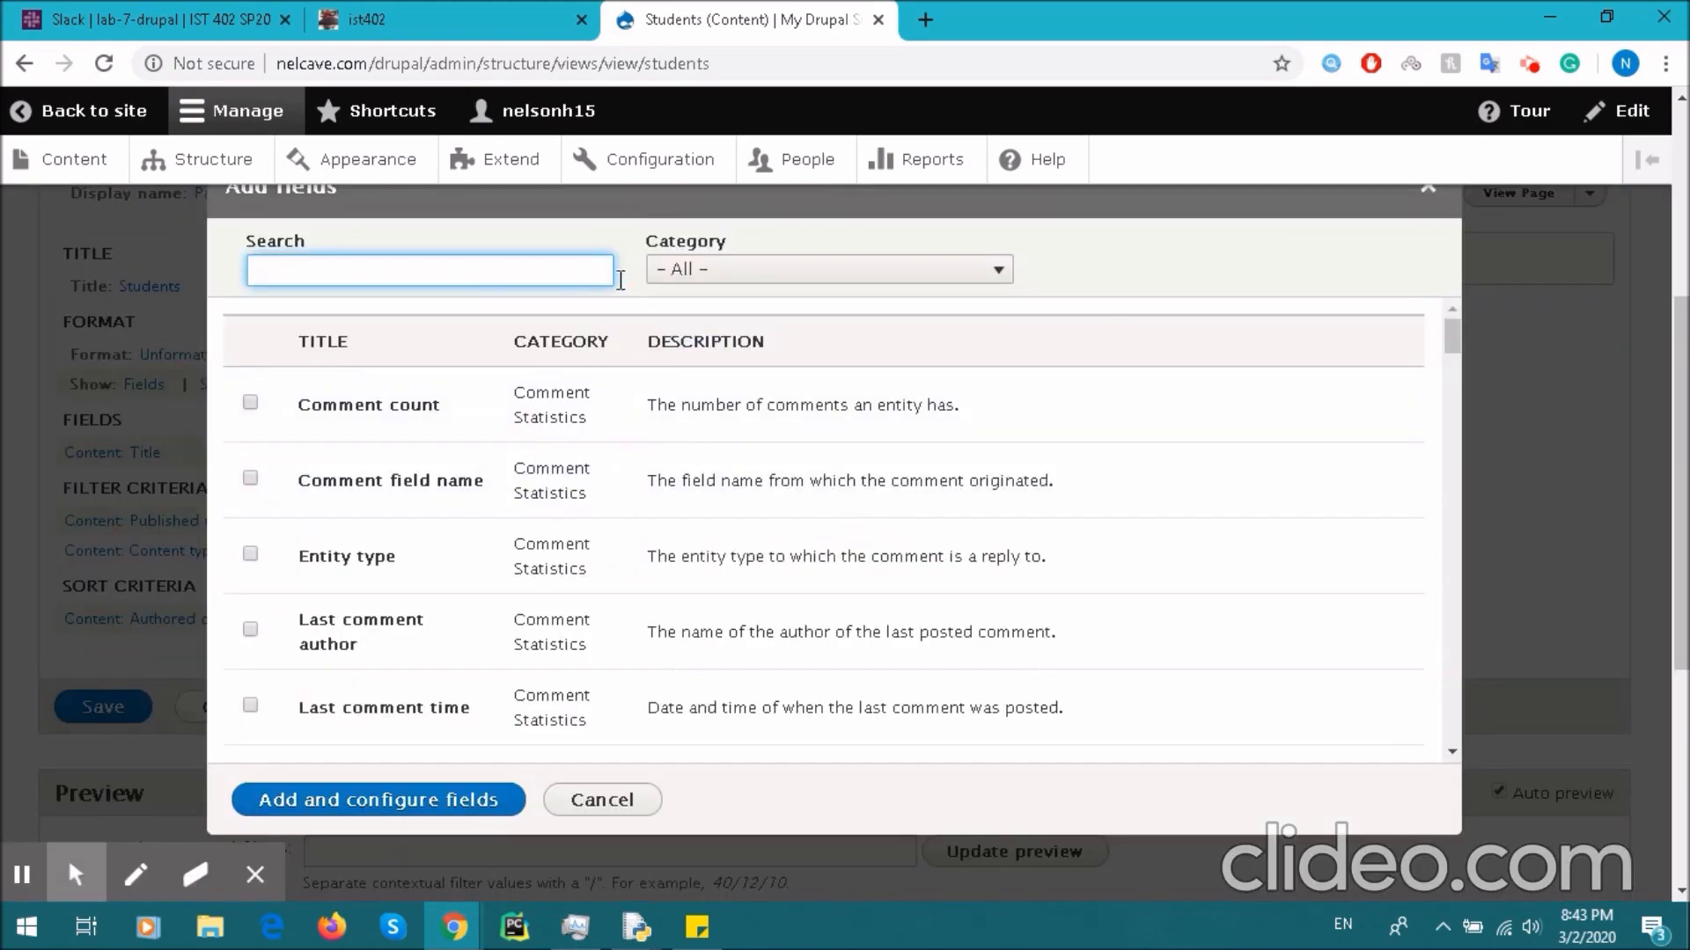
click(690, 271)
click(733, 341)
scroll(434, 471, down, 18)
scroll(449, 474, down, 3)
scroll(453, 472, up, 10)
click(737, 270)
click(696, 288)
- Filter the field list, select Content: Body and apply it as a second field after Title
click(554, 264)
text(stude)
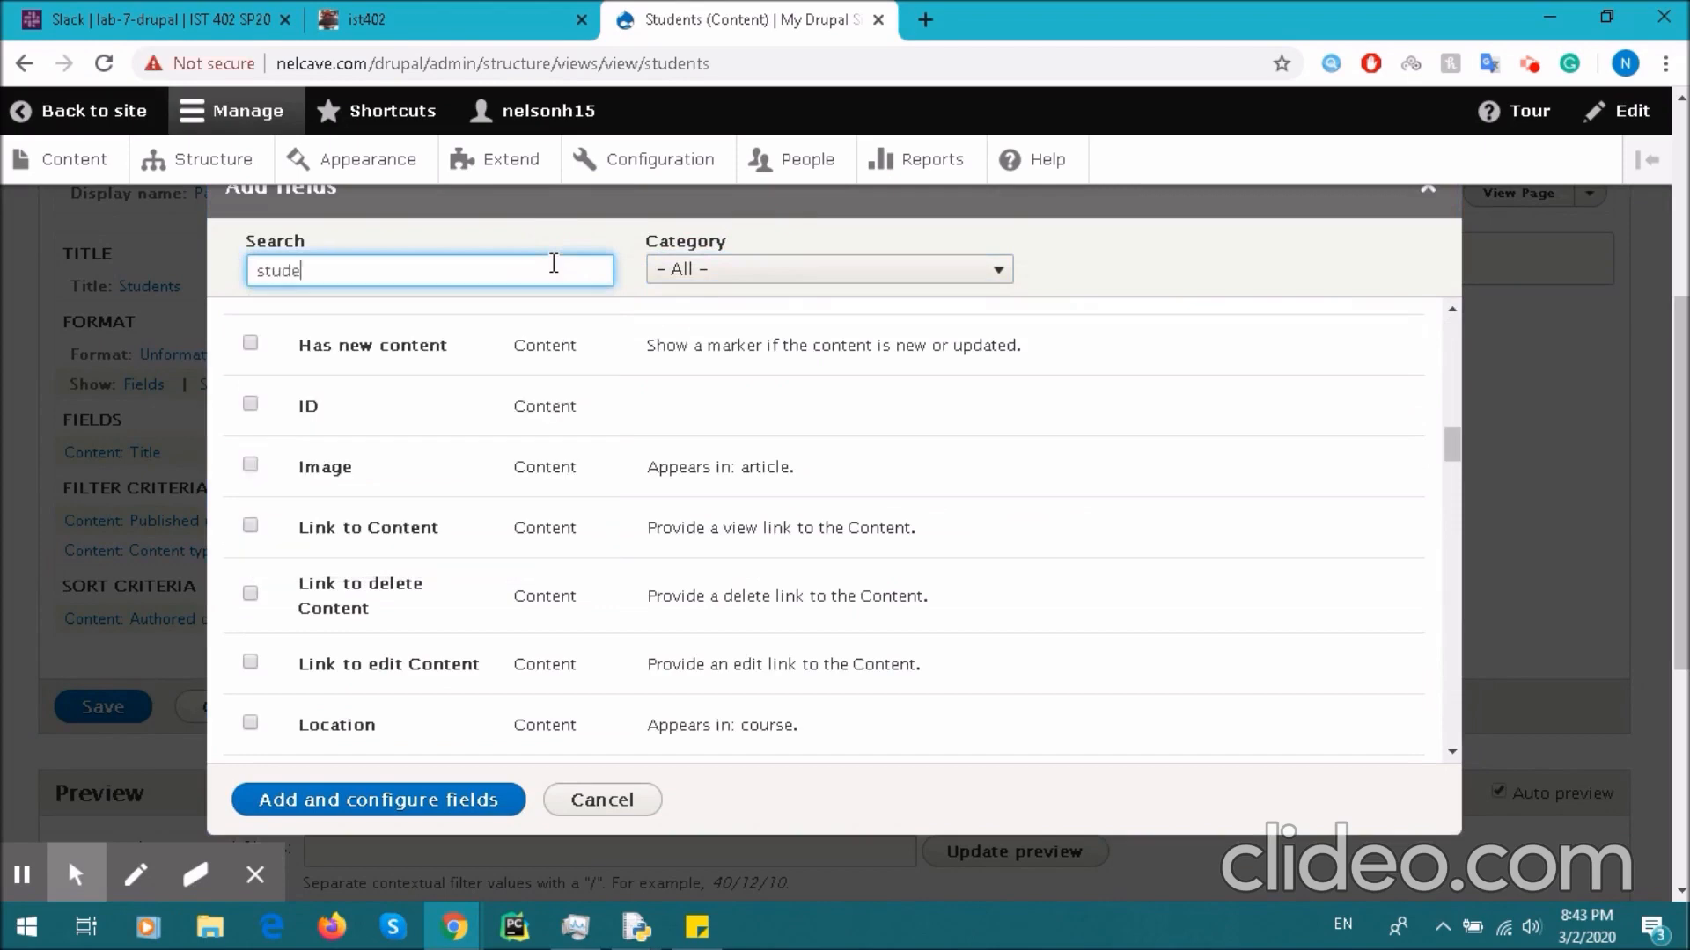
text(nt)
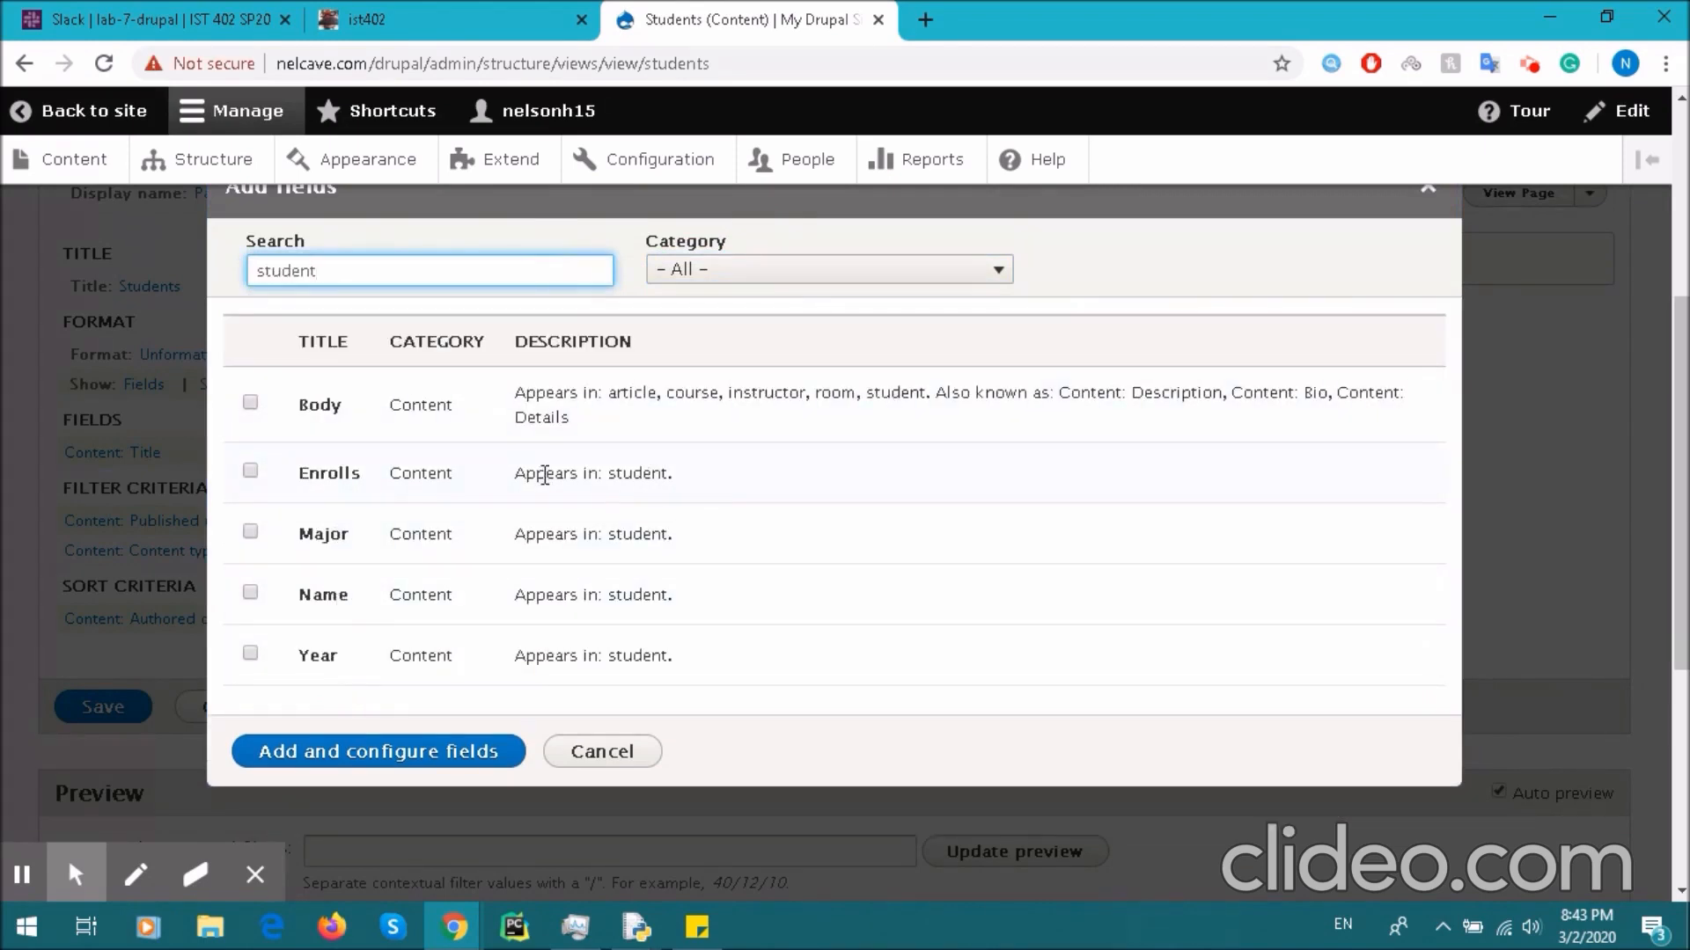
drag(684, 475, 480, 493)
drag(675, 534, 515, 534)
drag(672, 595, 519, 595)
drag(674, 655, 514, 655)
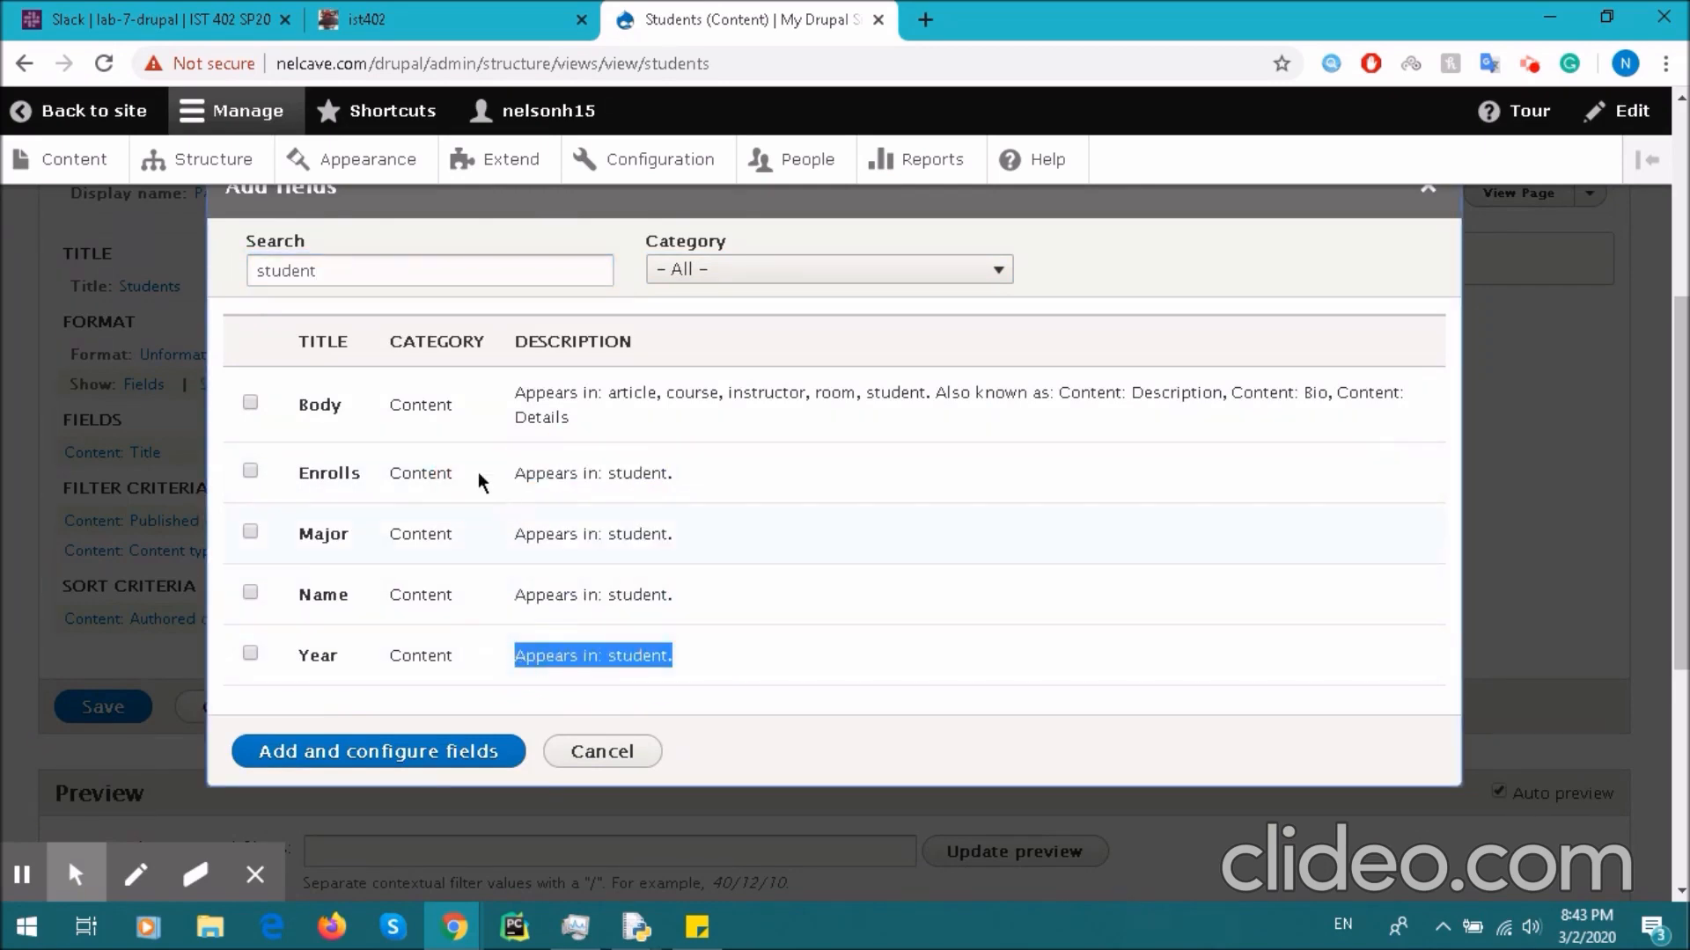
click(250, 404)
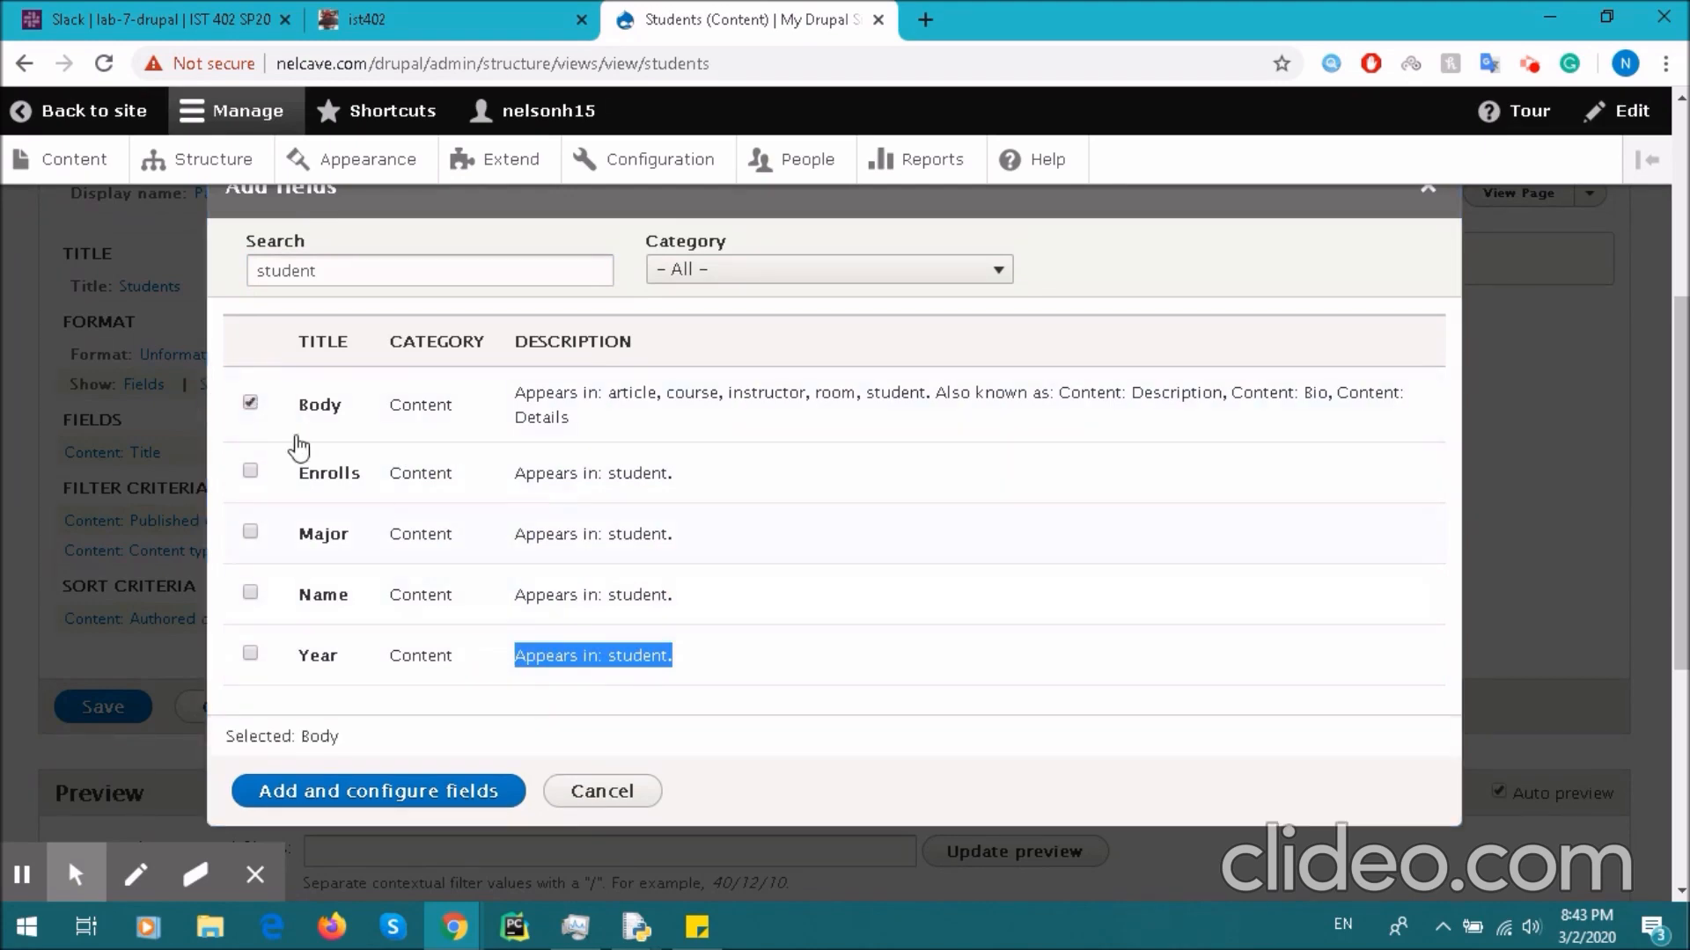
drag(613, 391, 1199, 416)
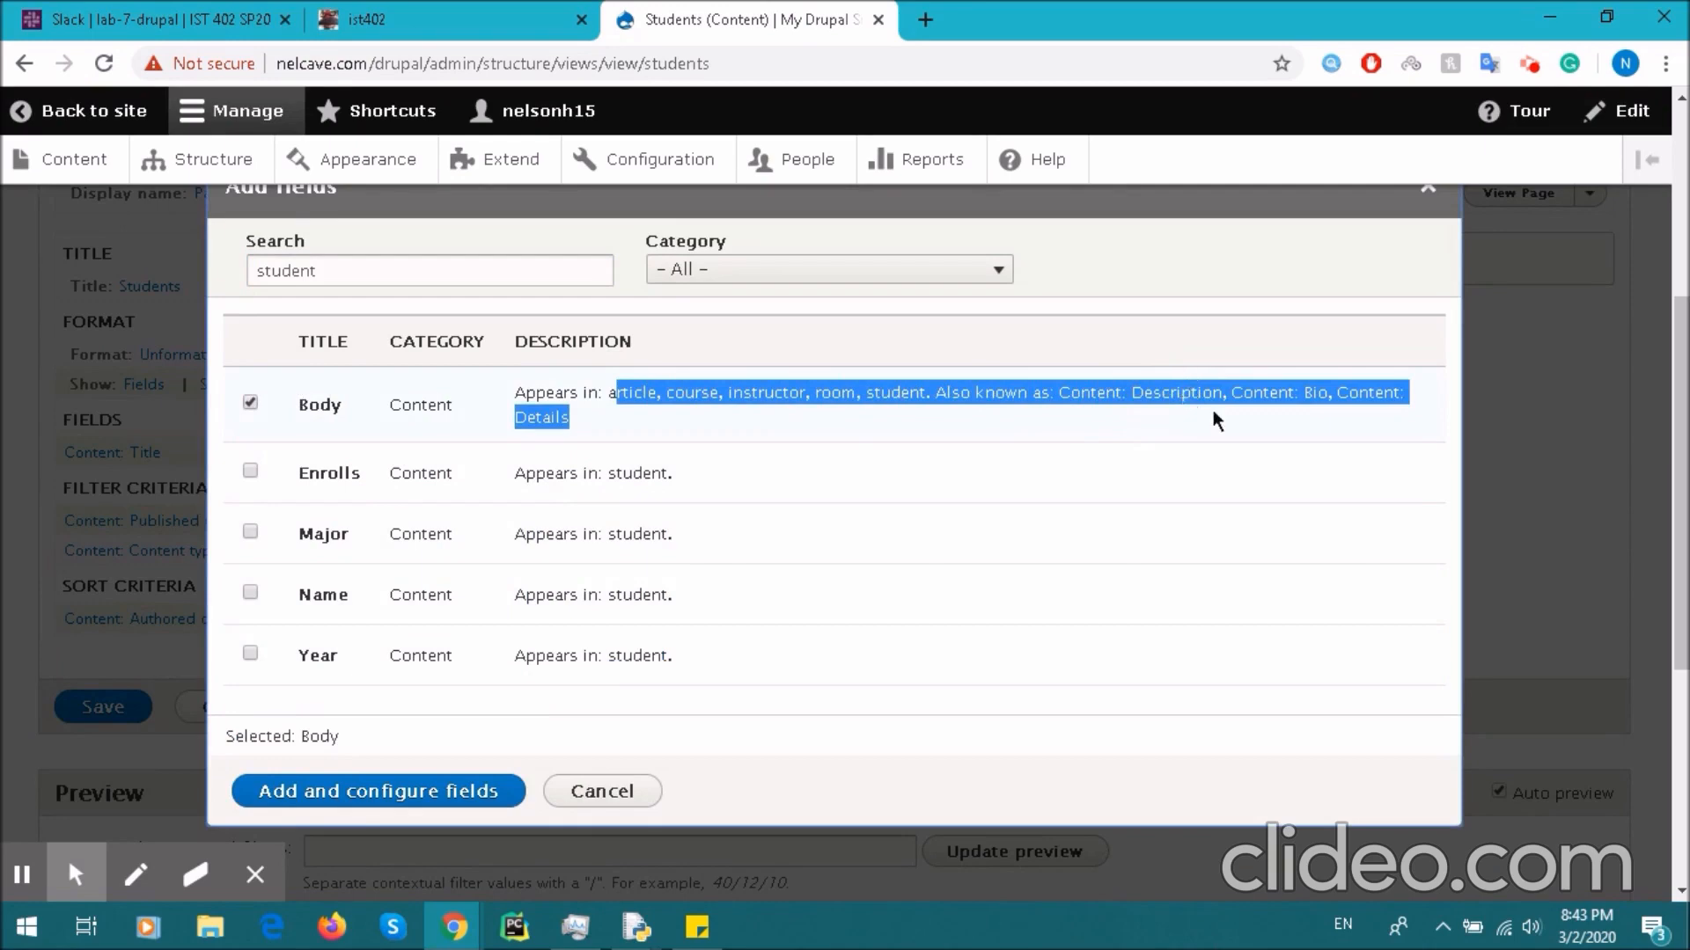
click(396, 797)
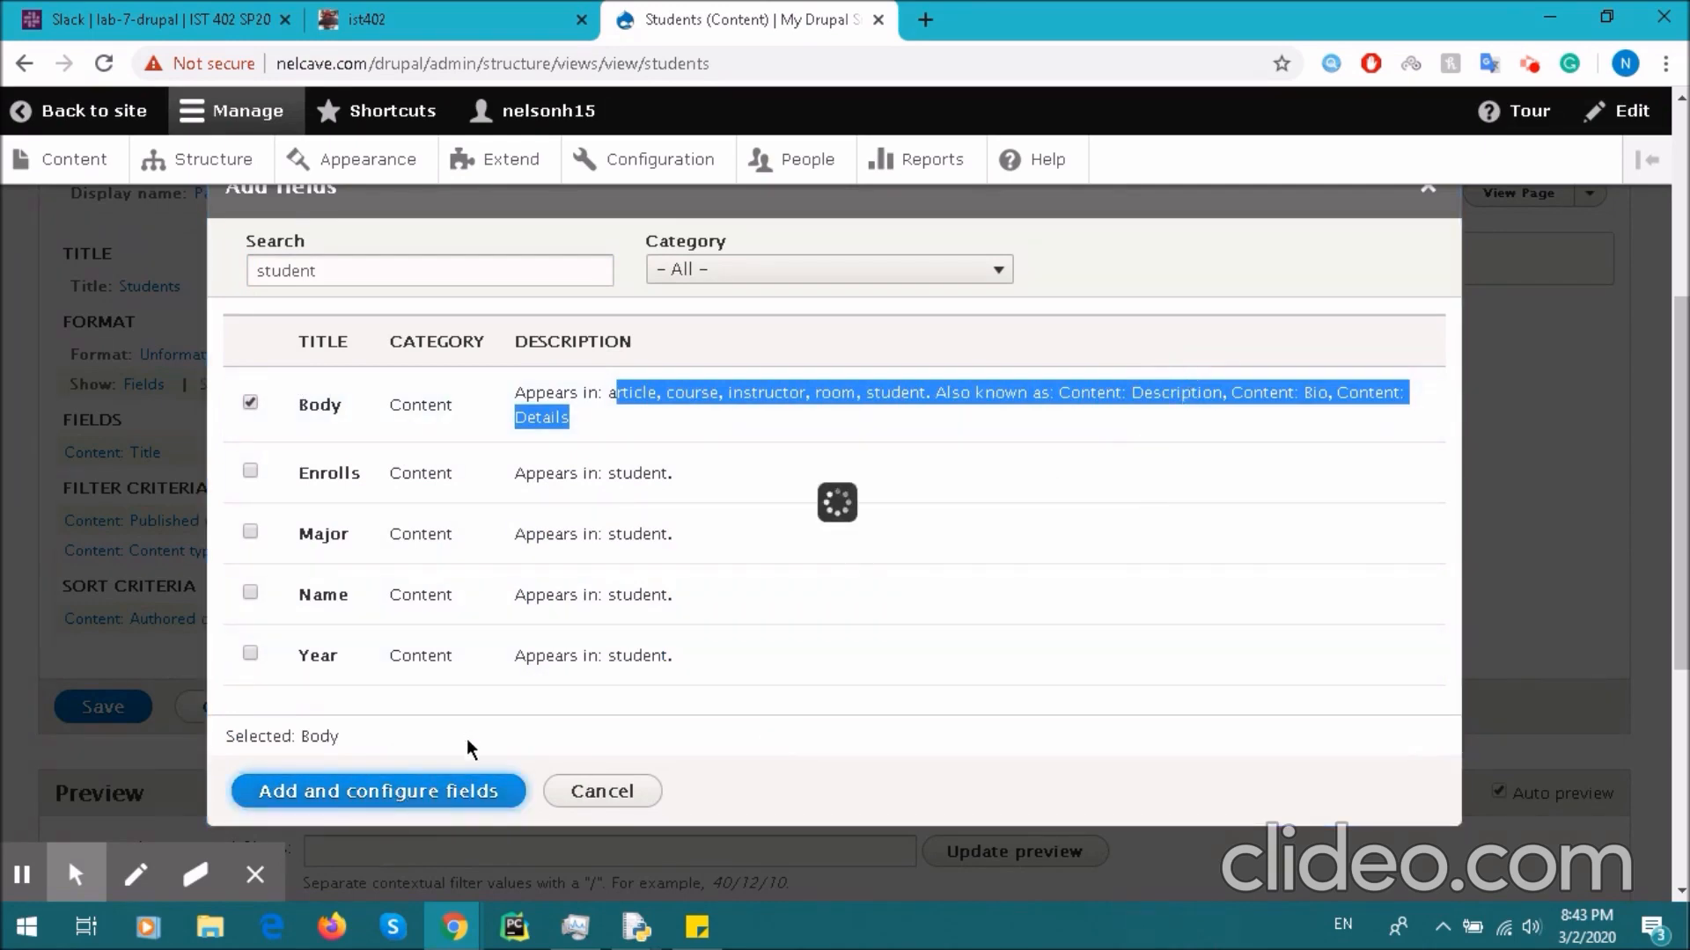
scroll(493, 581, down, 1)
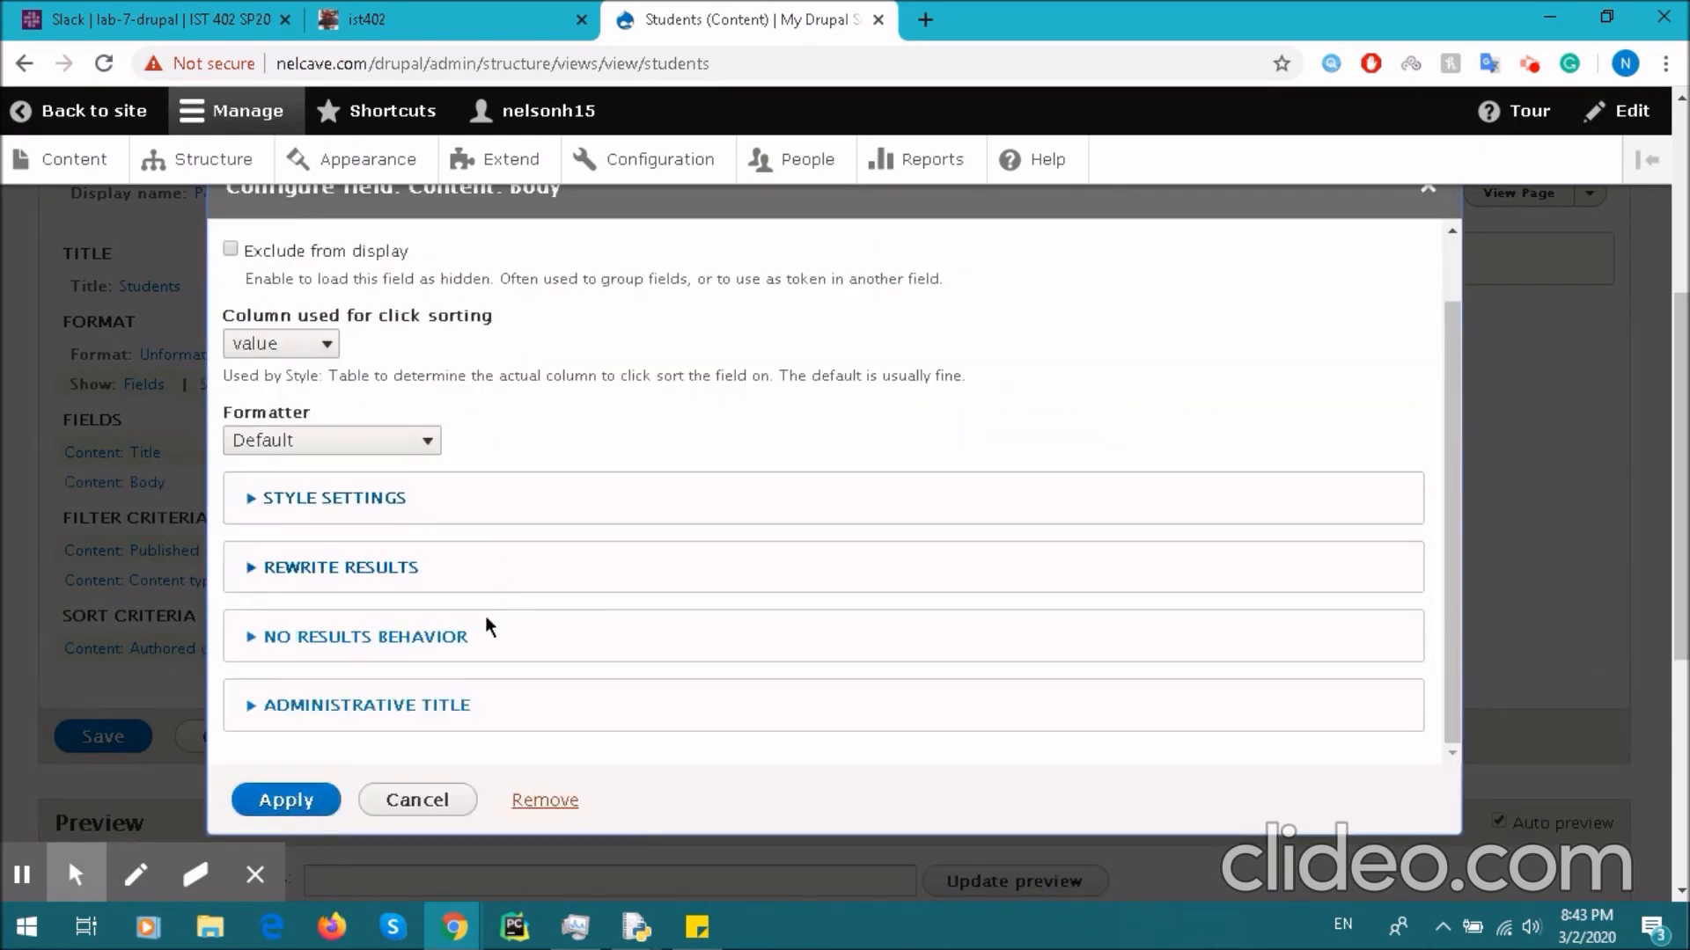
click(299, 802)
scroll(433, 535, down, 5)
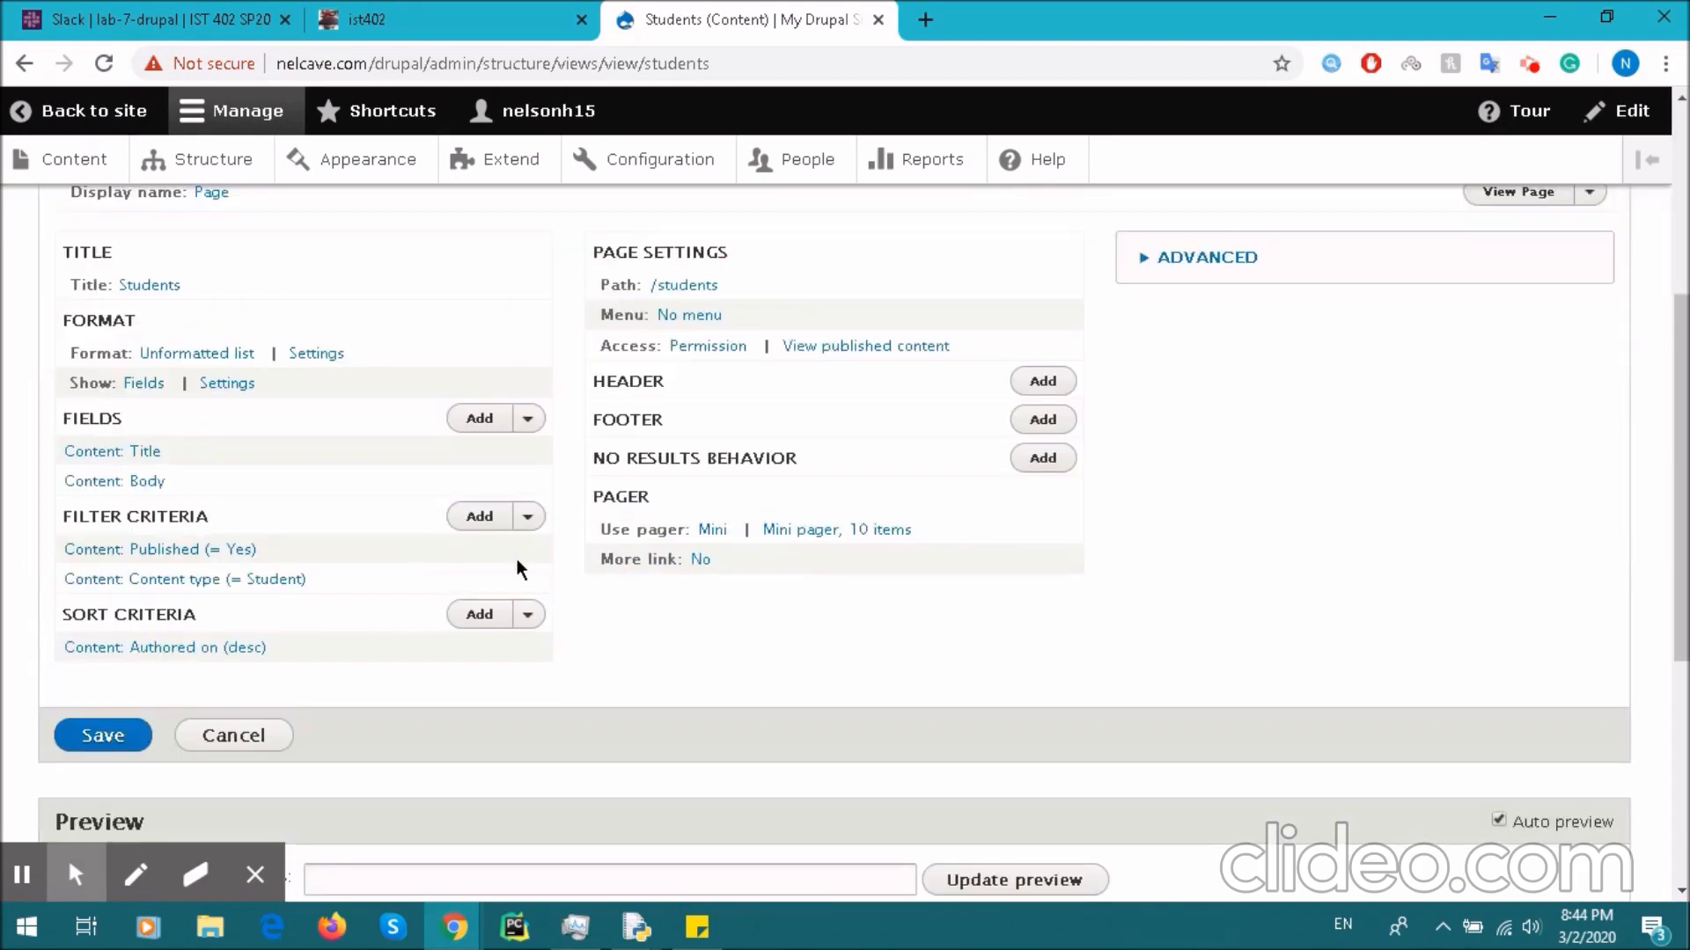
- Switch the view's format from Unformatted list to Table, keeping the default column settings
scroll(252, 426, down, 5)
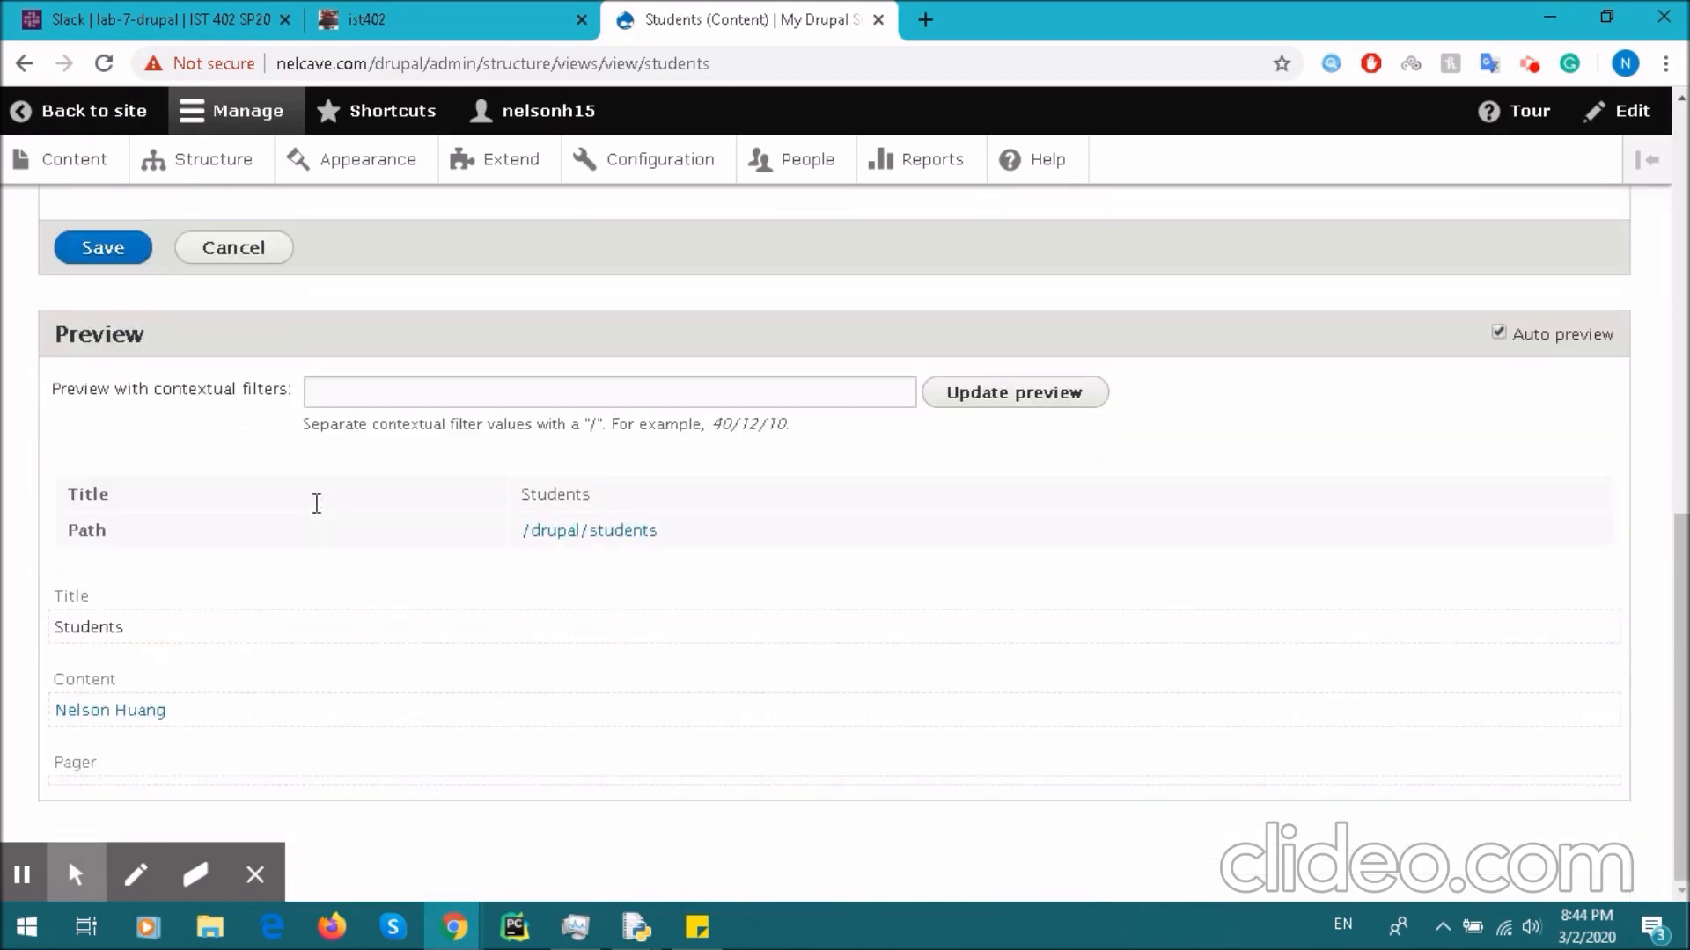
scroll(240, 711, up, 7)
click(212, 490)
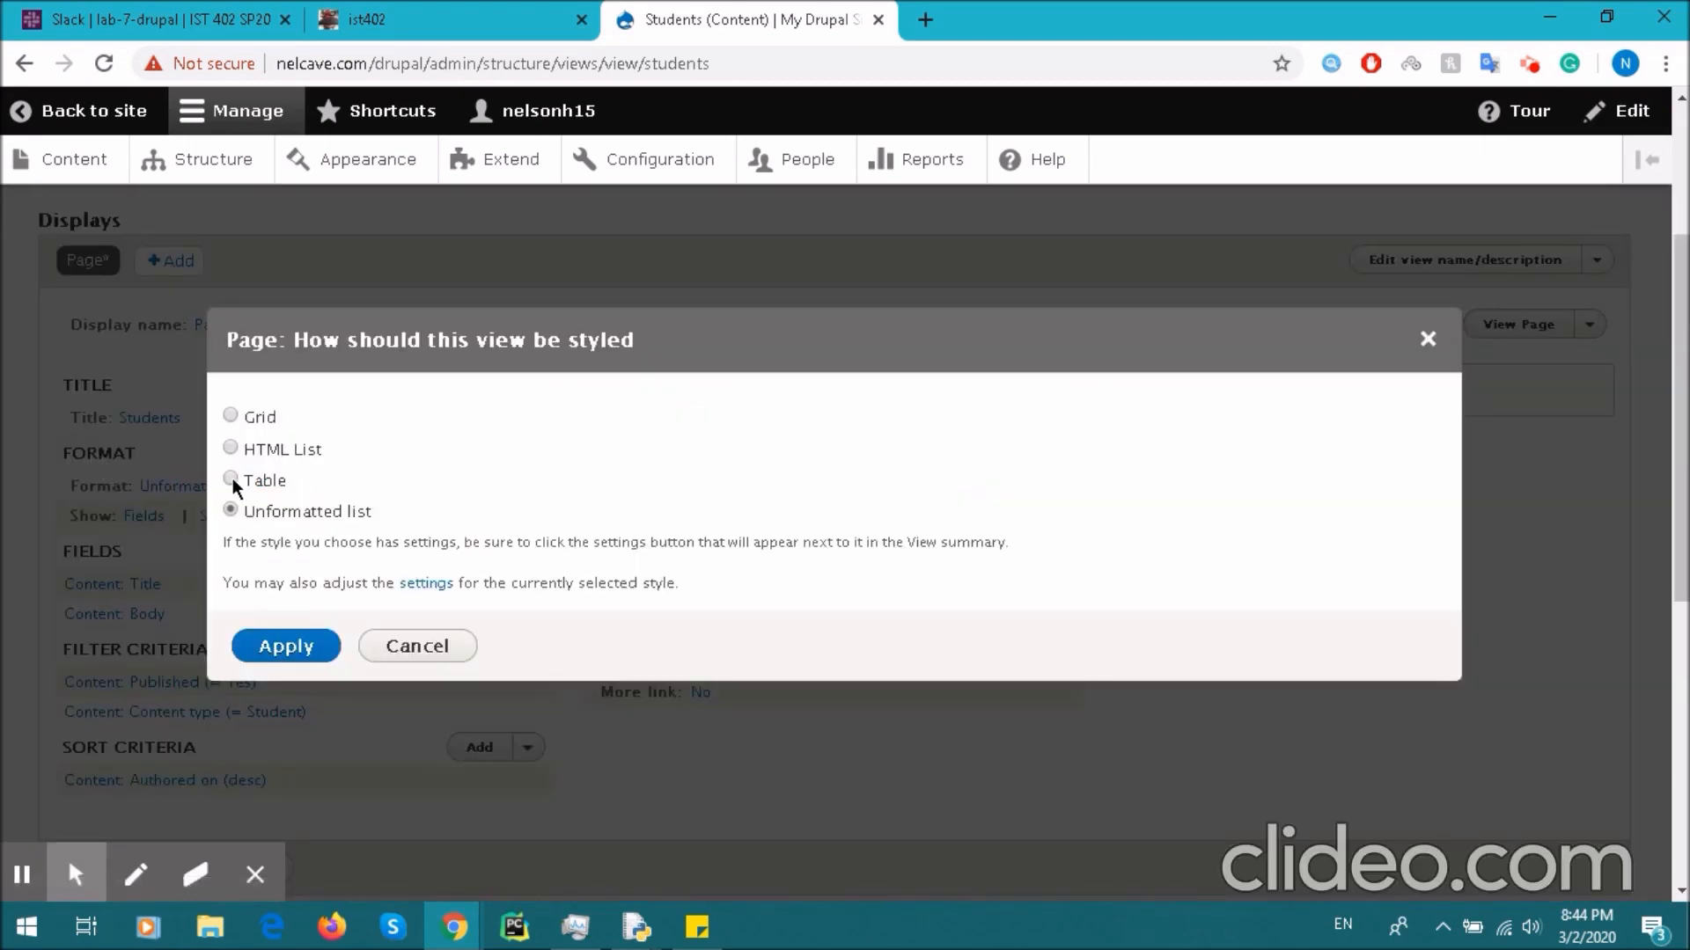
click(286, 647)
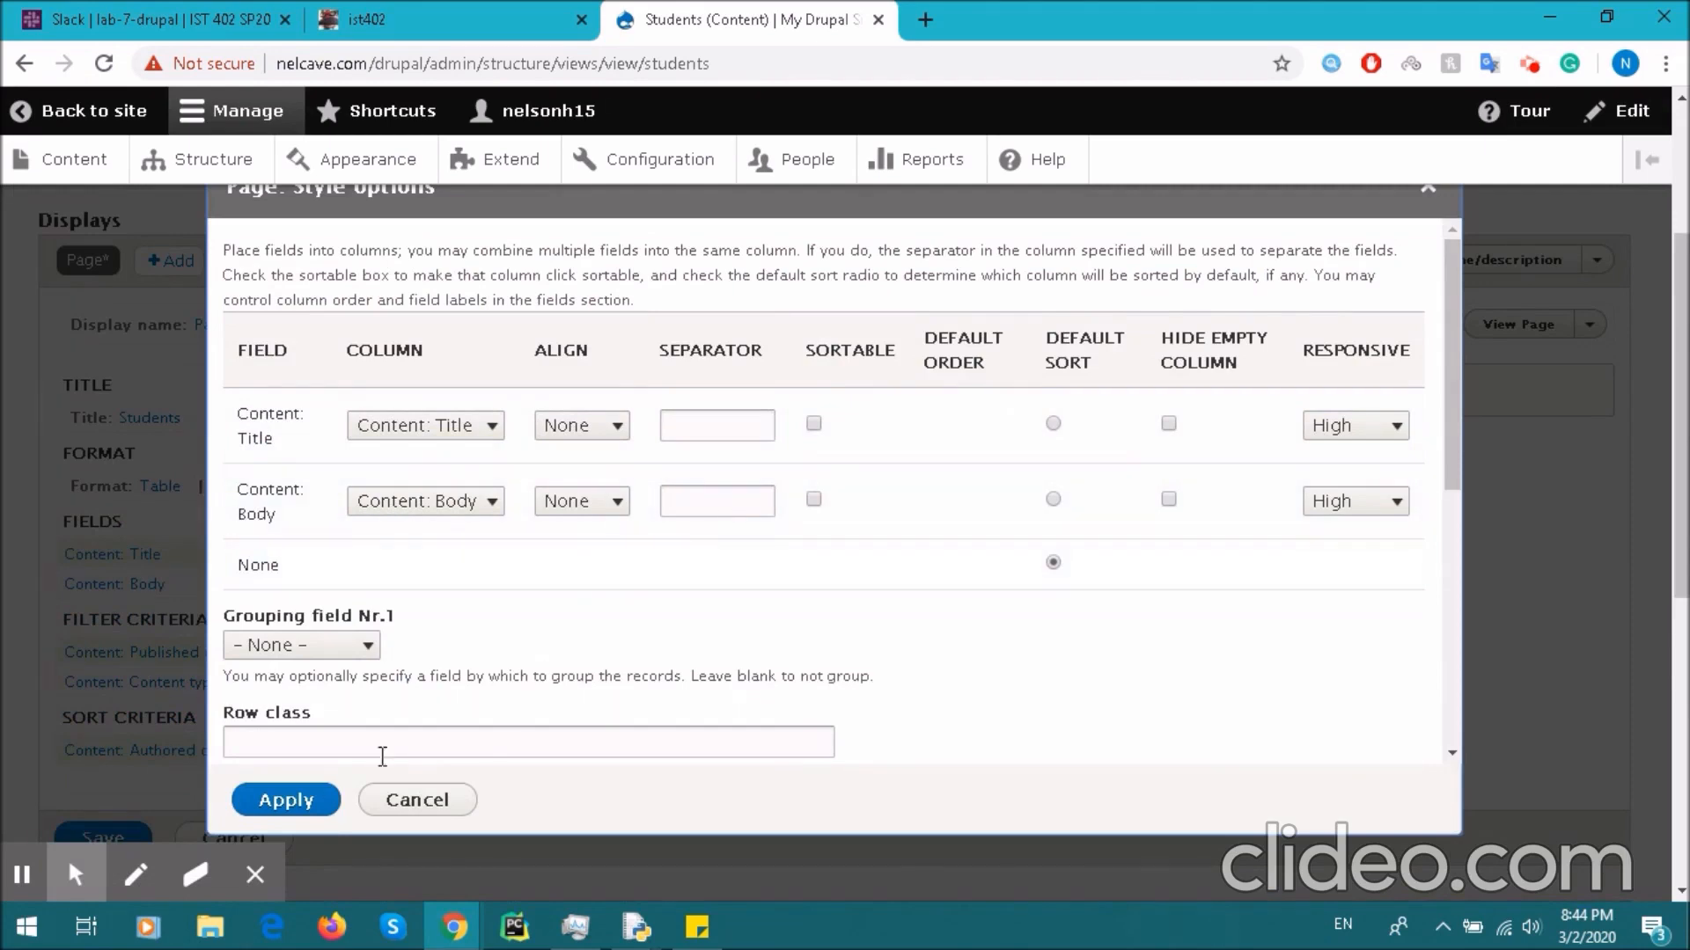
click(286, 800)
- Save the Students view with its new Table format
scroll(616, 546, down, 7)
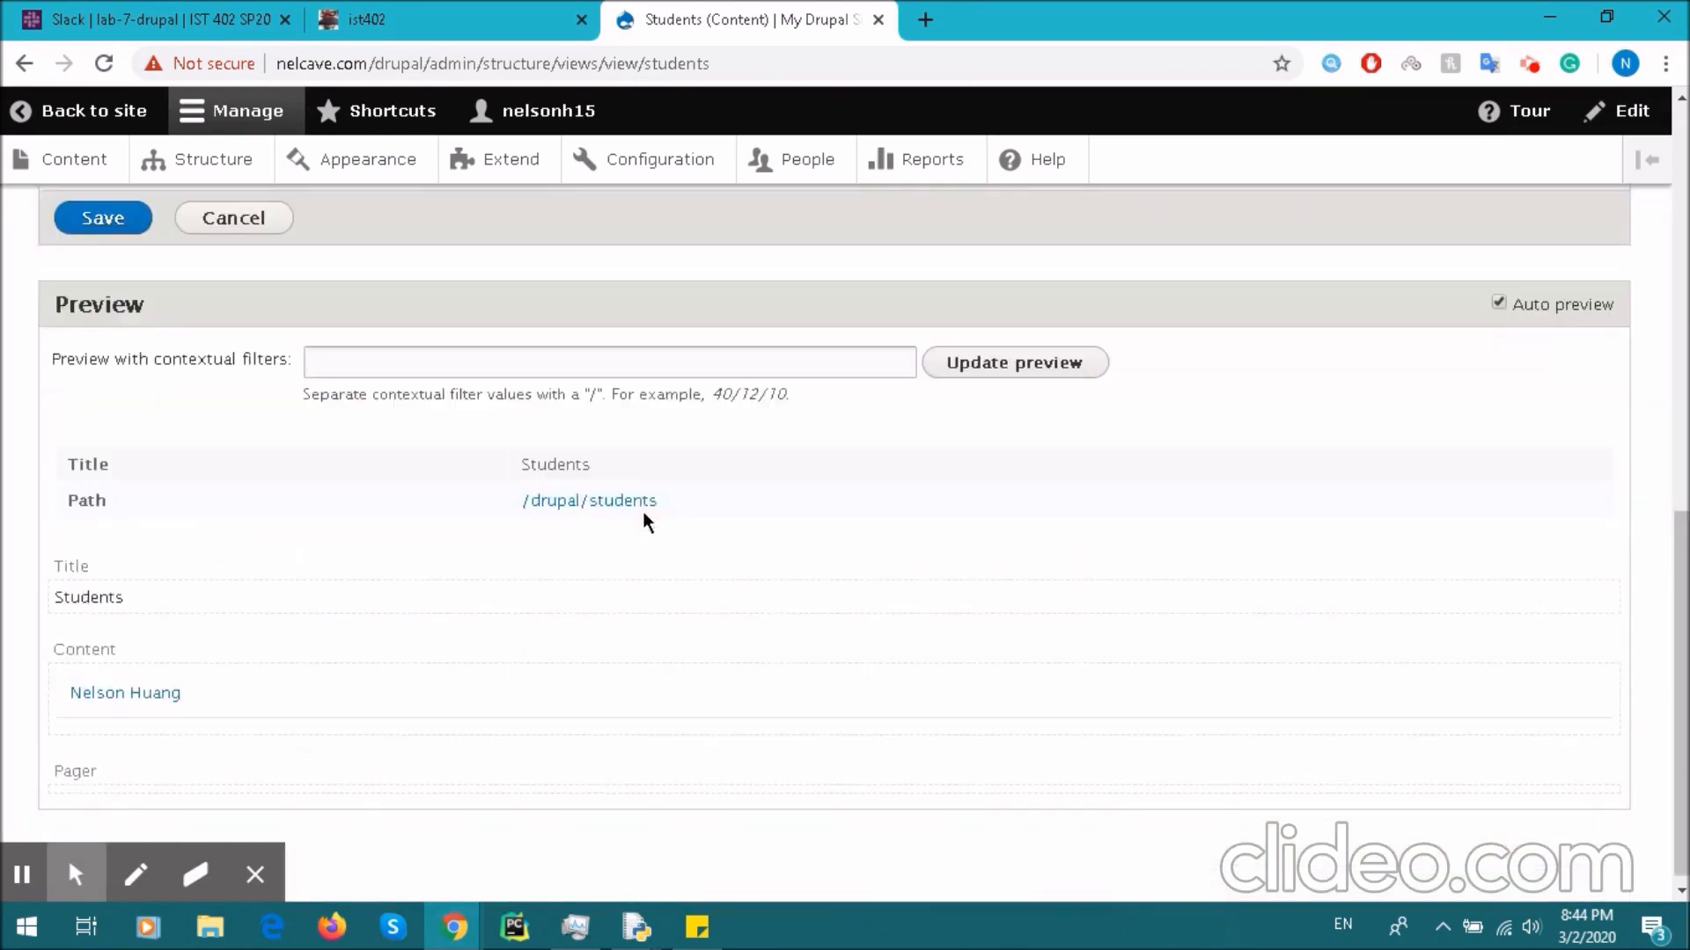
scroll(572, 555, up, 7)
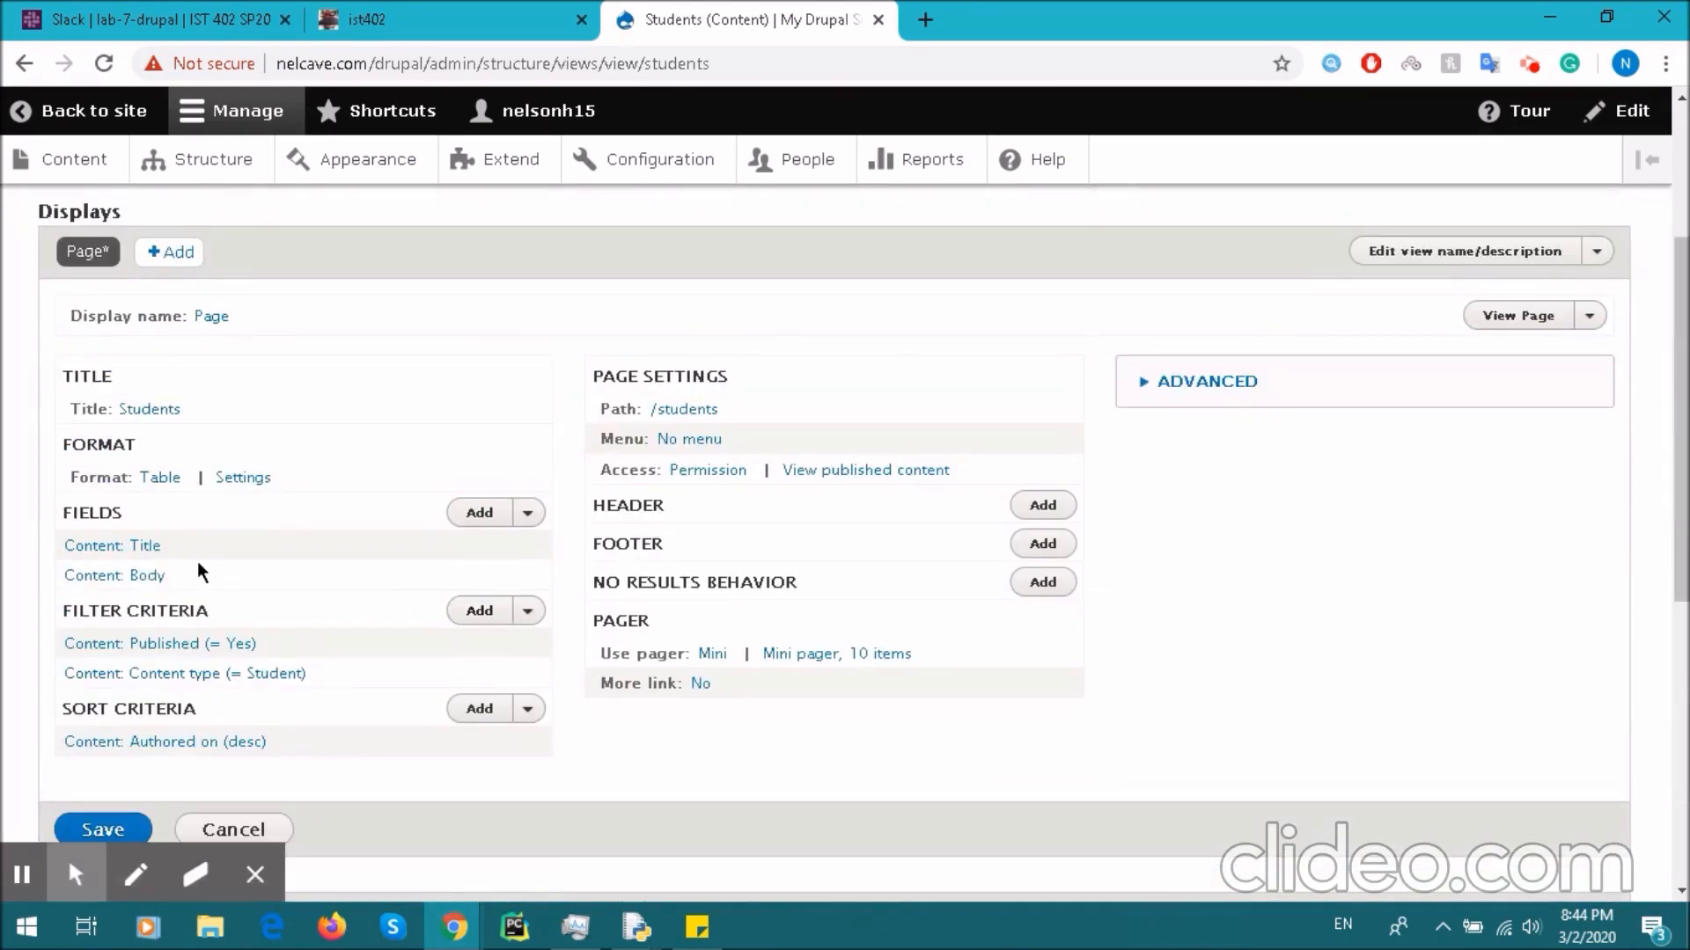
scroll(135, 576, down, 2)
click(144, 624)
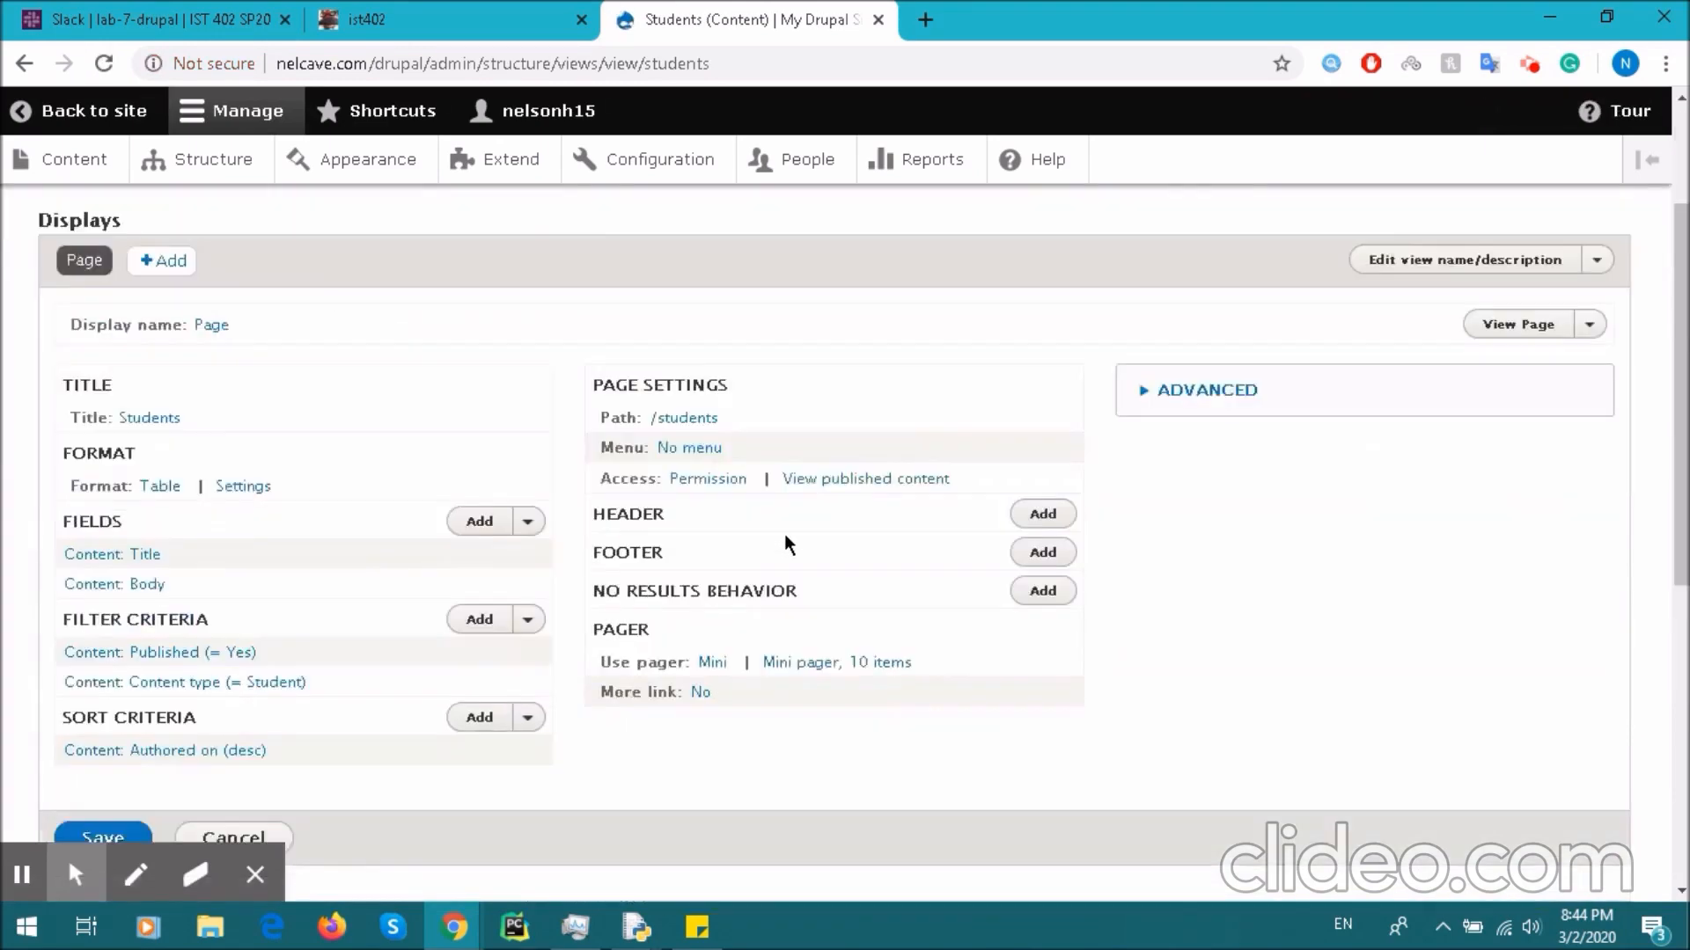
scroll(526, 639, down, 7)
scroll(727, 680, up, 7)
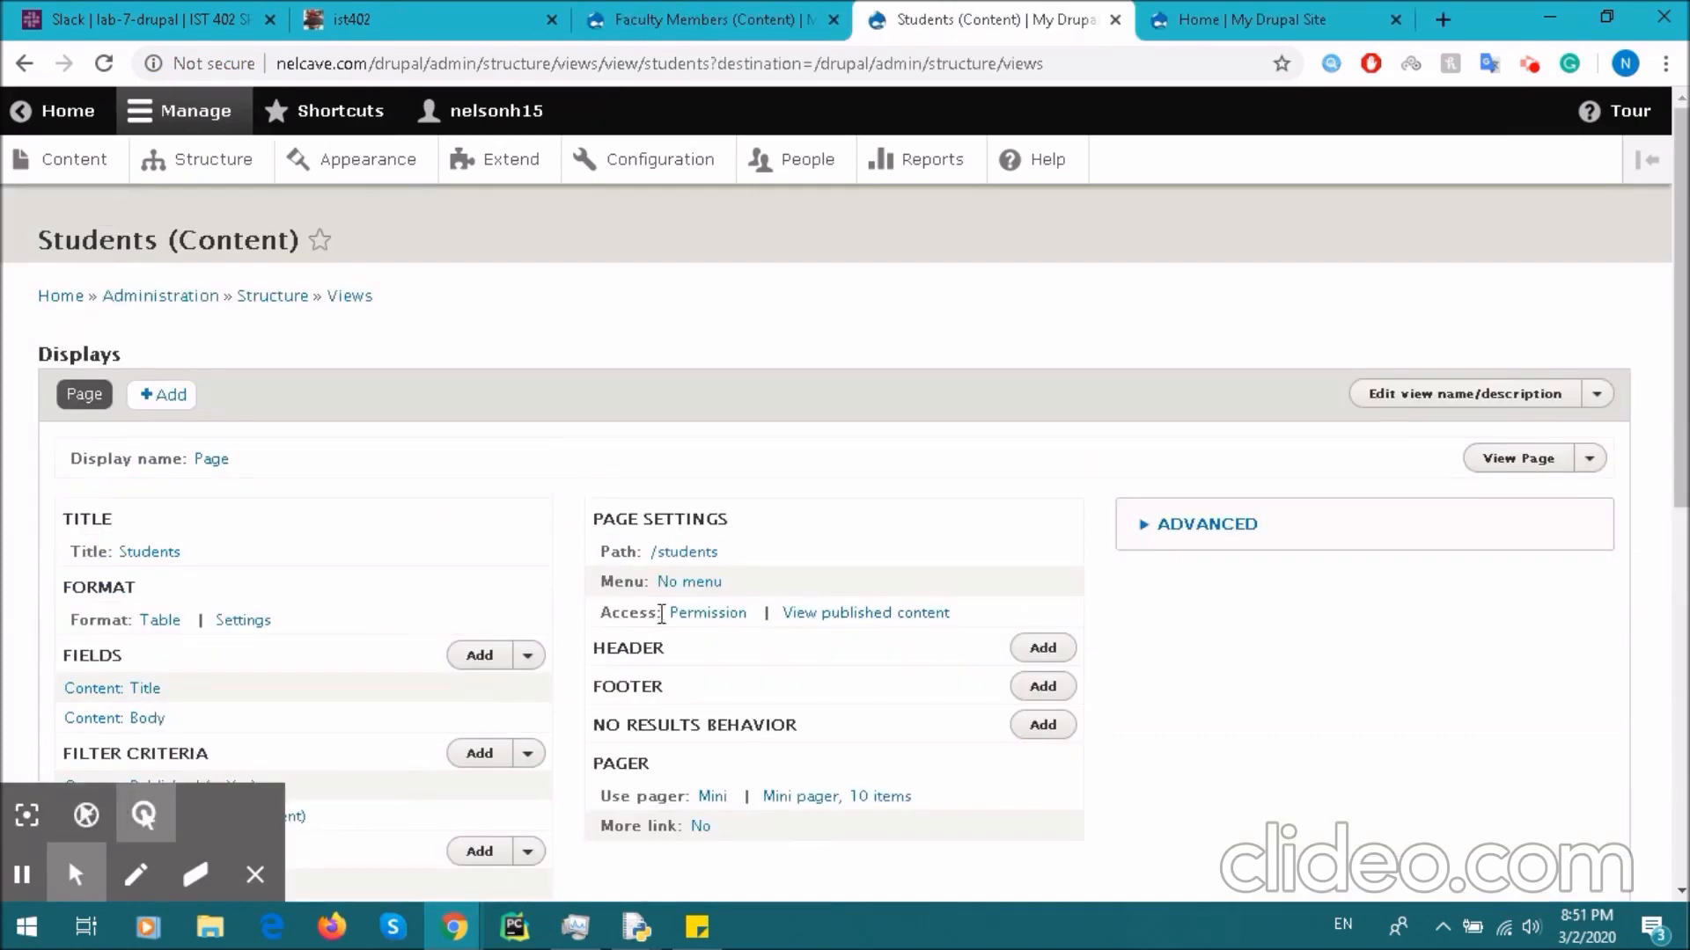
- Give the view page a Normal menu entry with the link title 'Students'
click(689, 583)
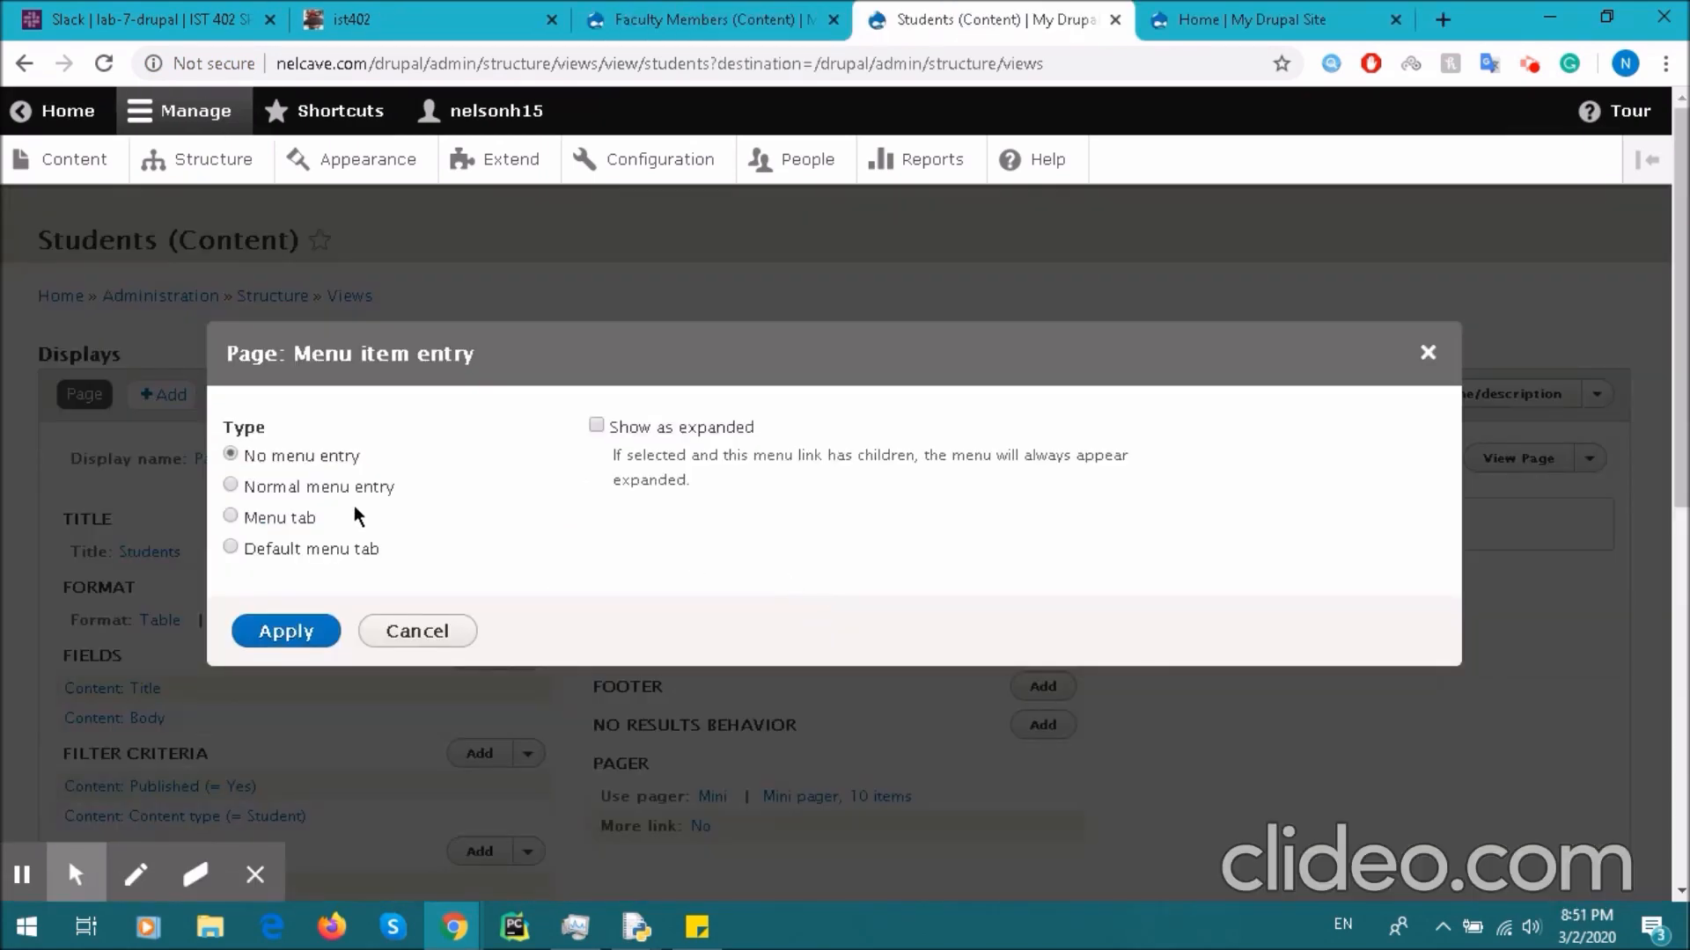
click(387, 493)
click(719, 453)
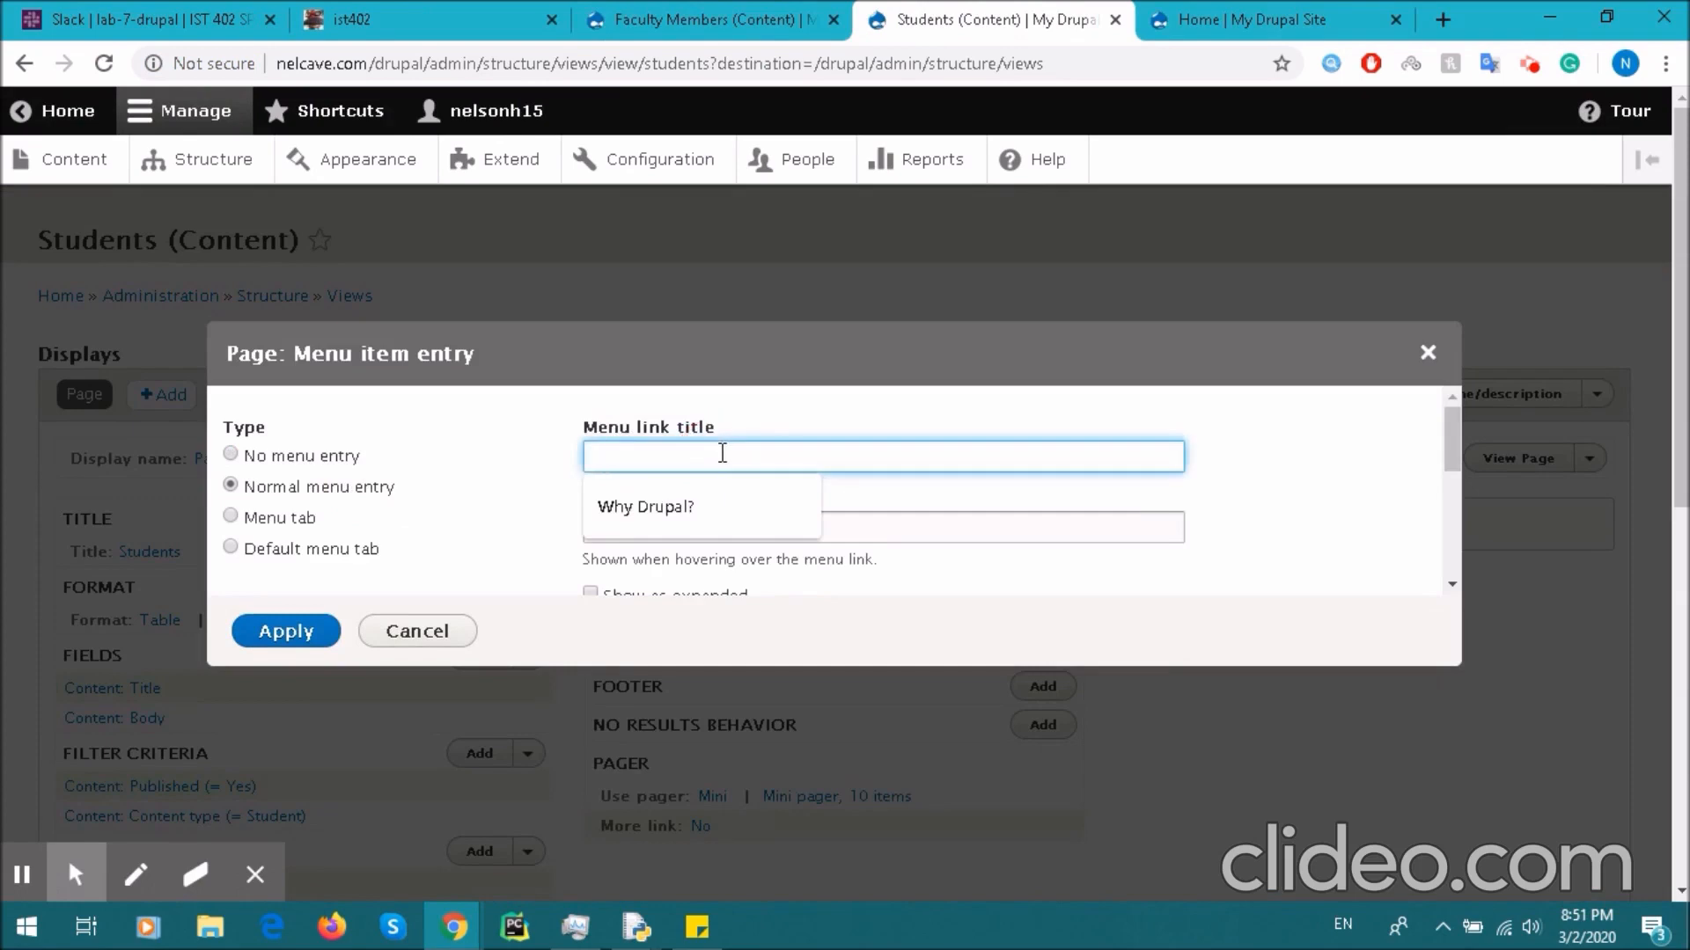
text(S)
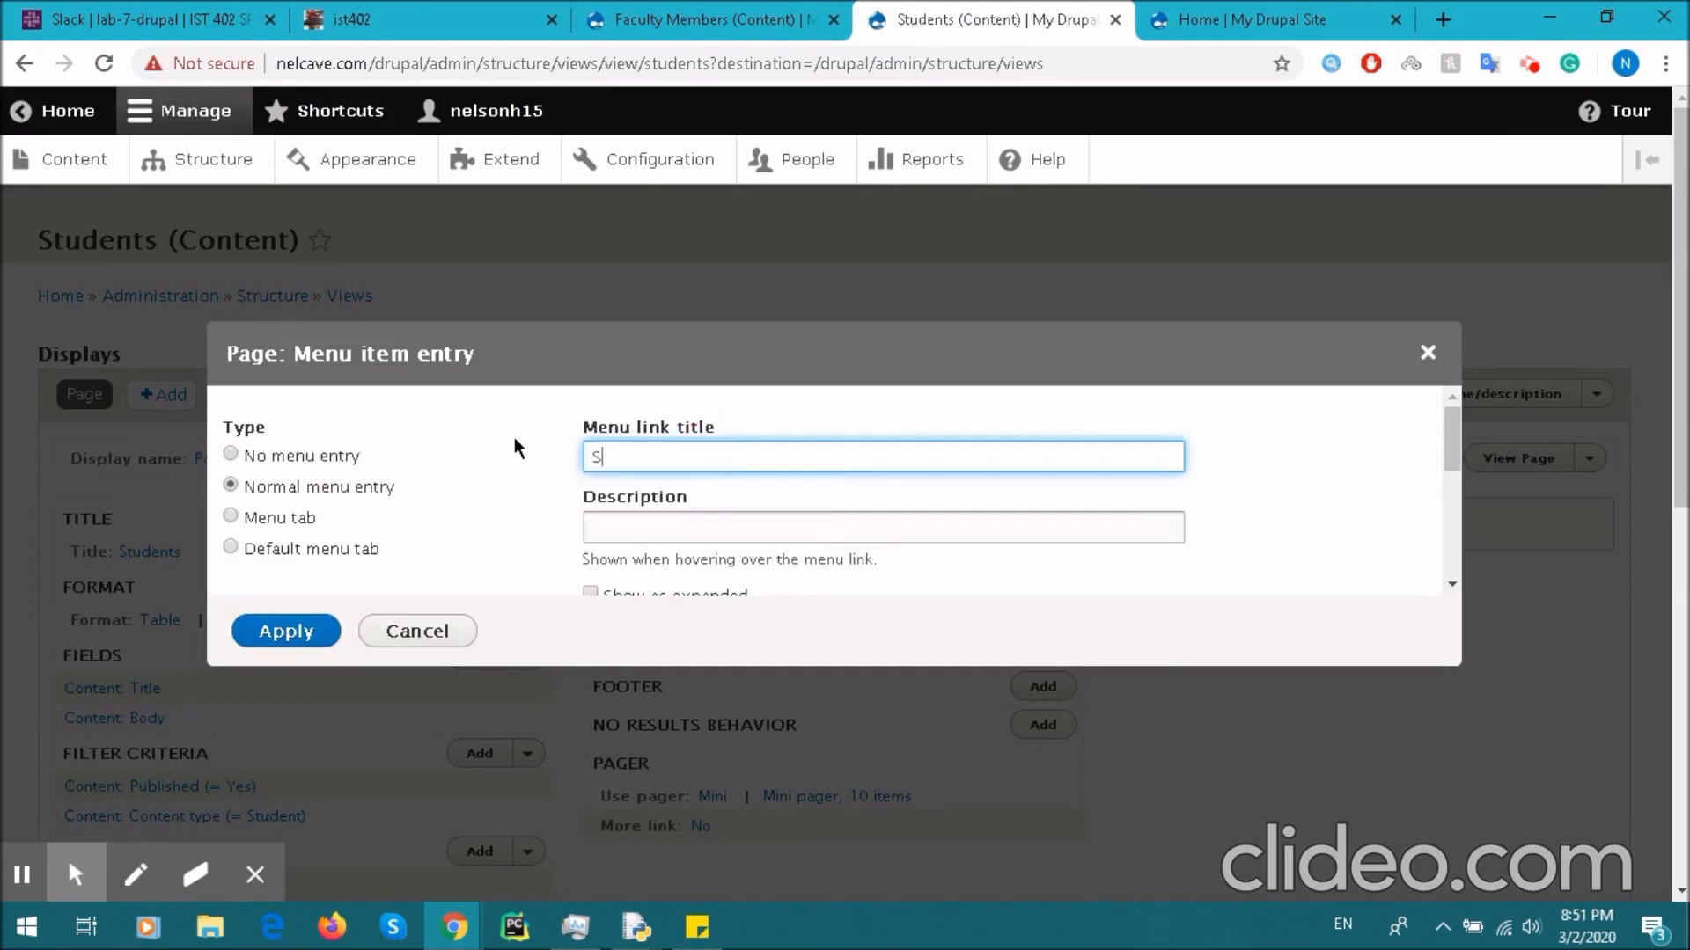
text(tudents)
scroll(947, 447, down, 2)
scroll(880, 489, up, 2)
drag(1452, 449, 1452, 572)
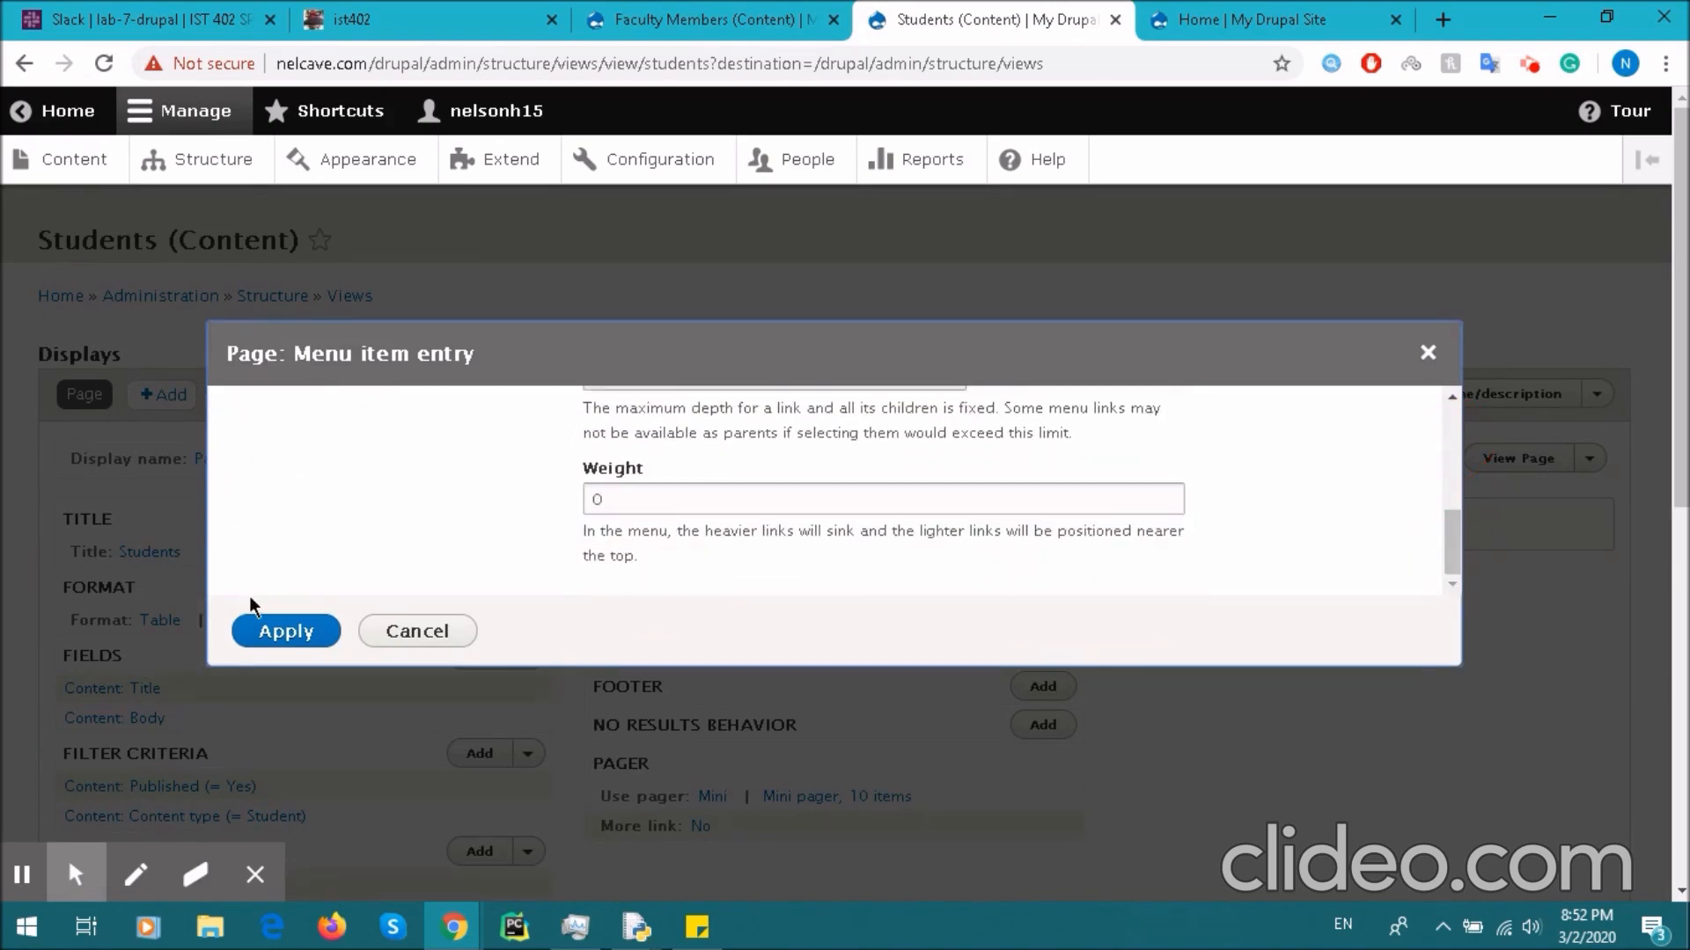
click(281, 631)
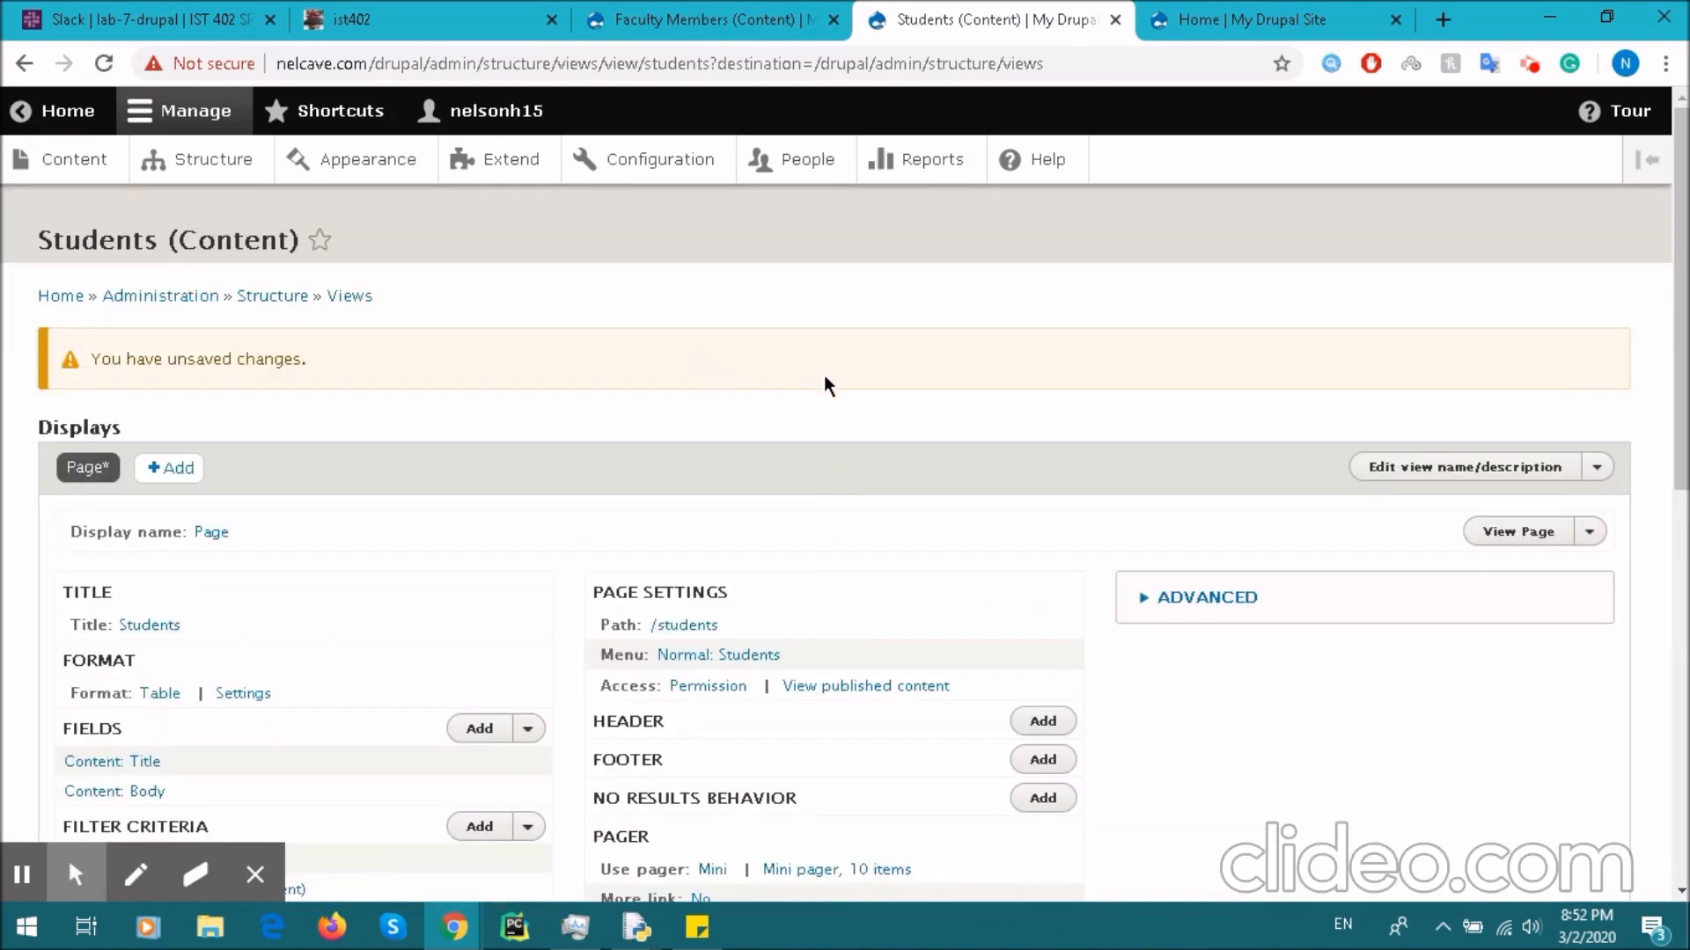
click(1258, 18)
- Reload the home page and open the new Students tab to see the student table
click(88, 370)
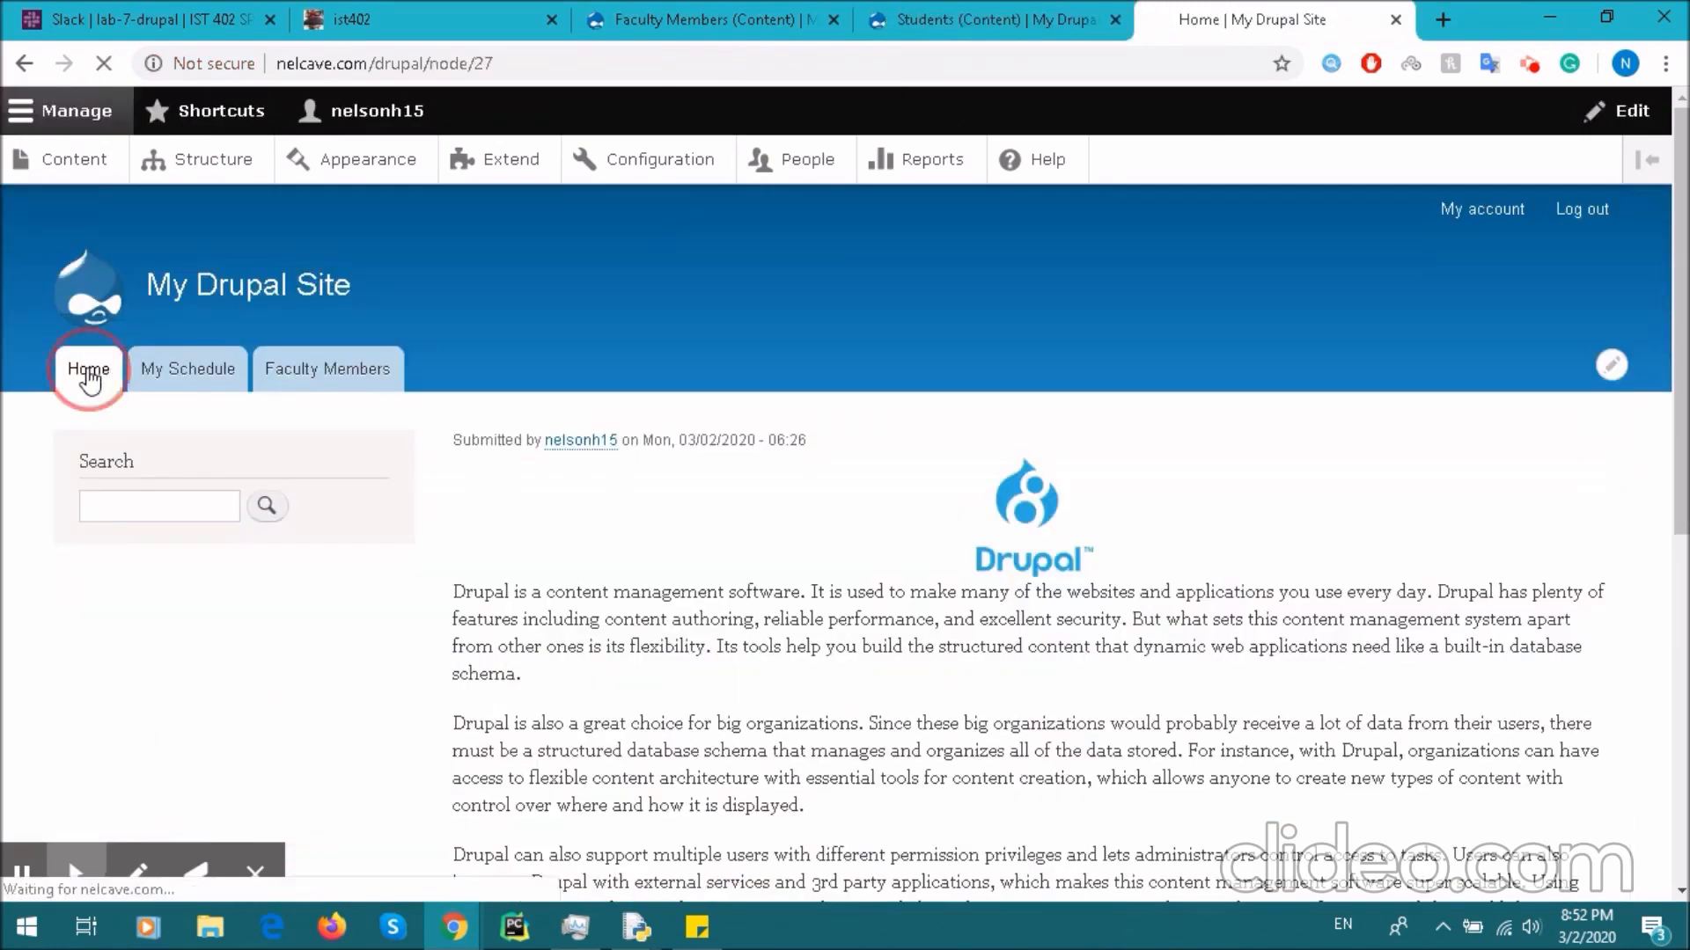
mouse_move(35, 880)
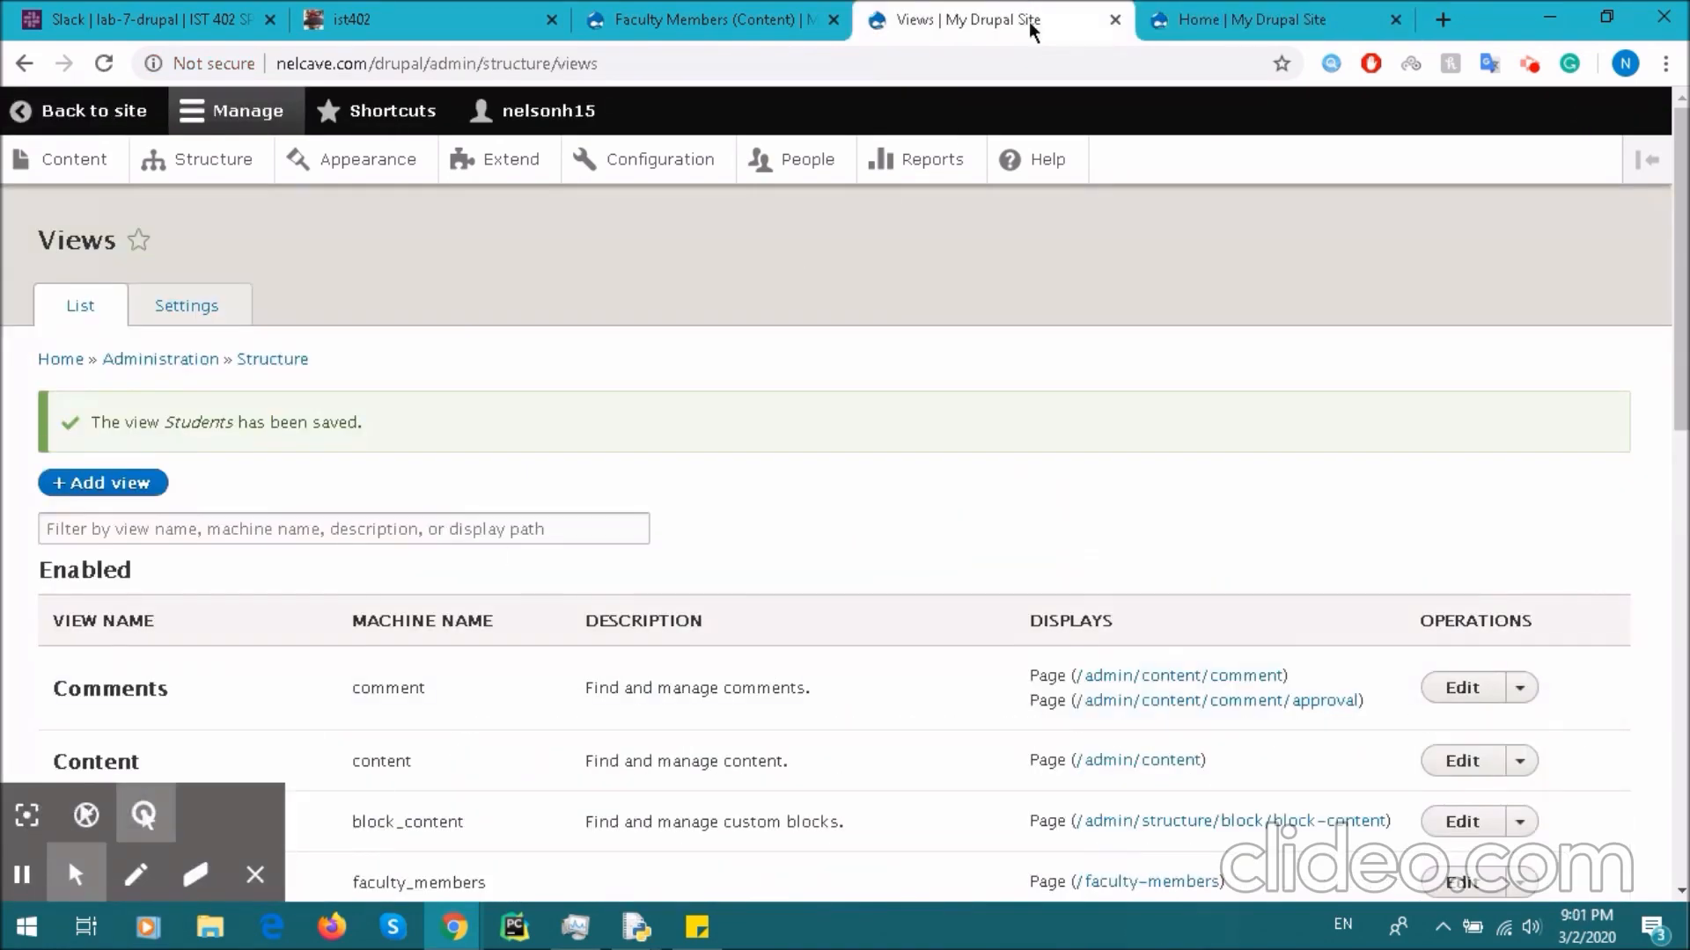
click(1259, 17)
click(88, 369)
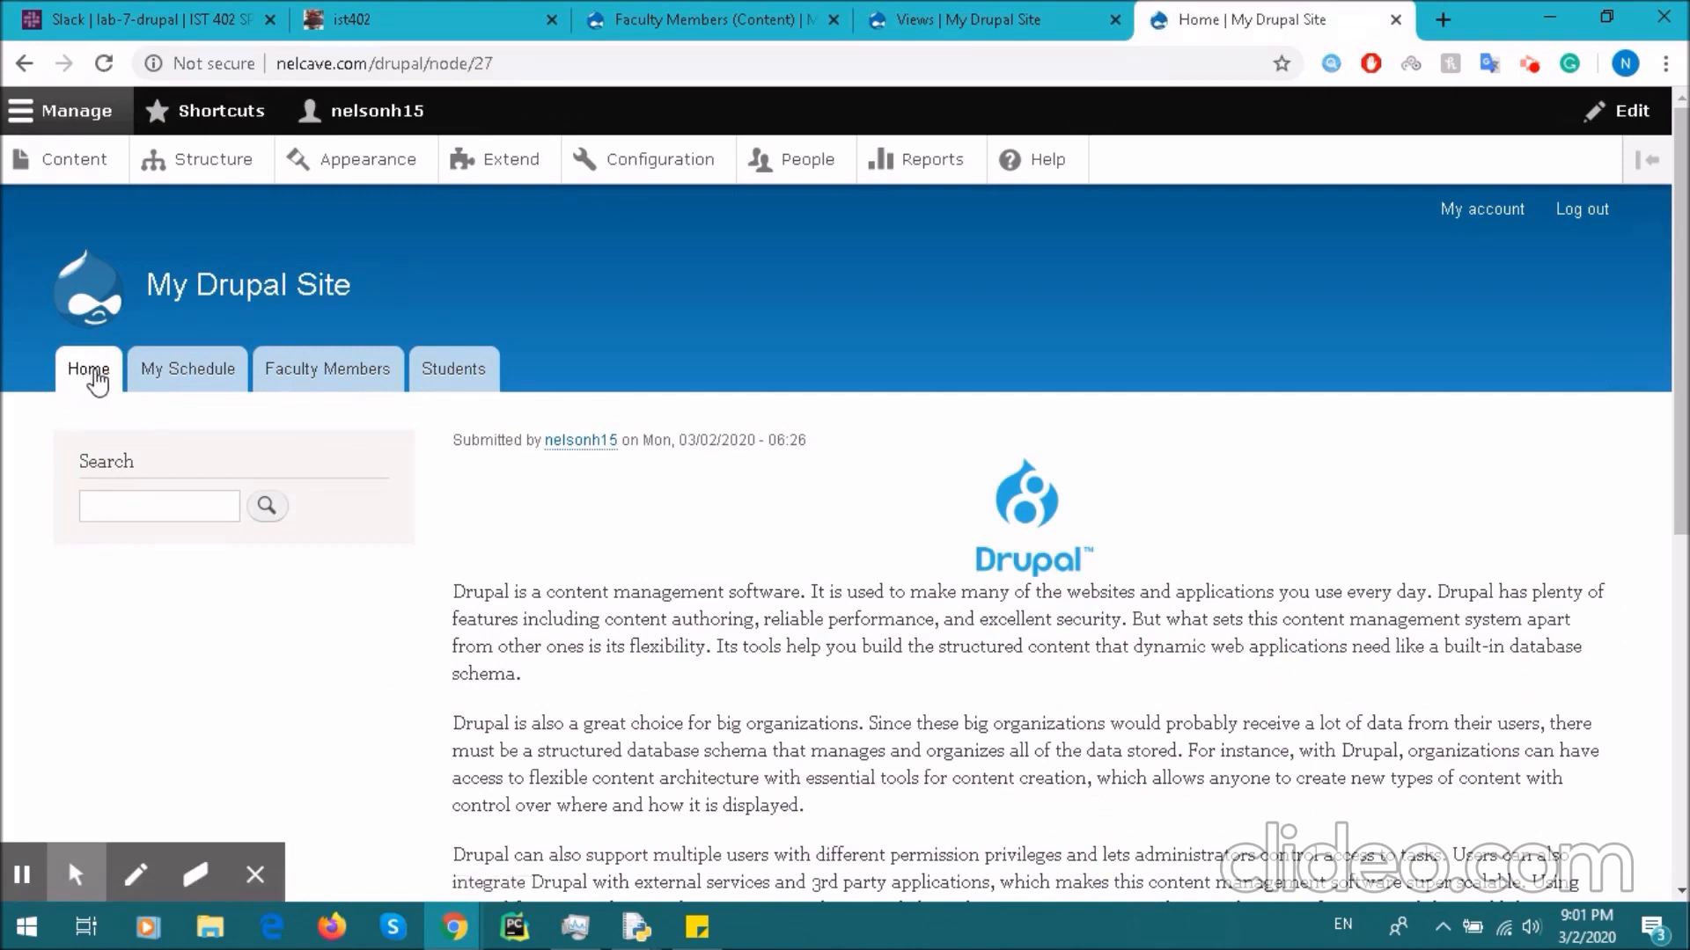
click(455, 369)
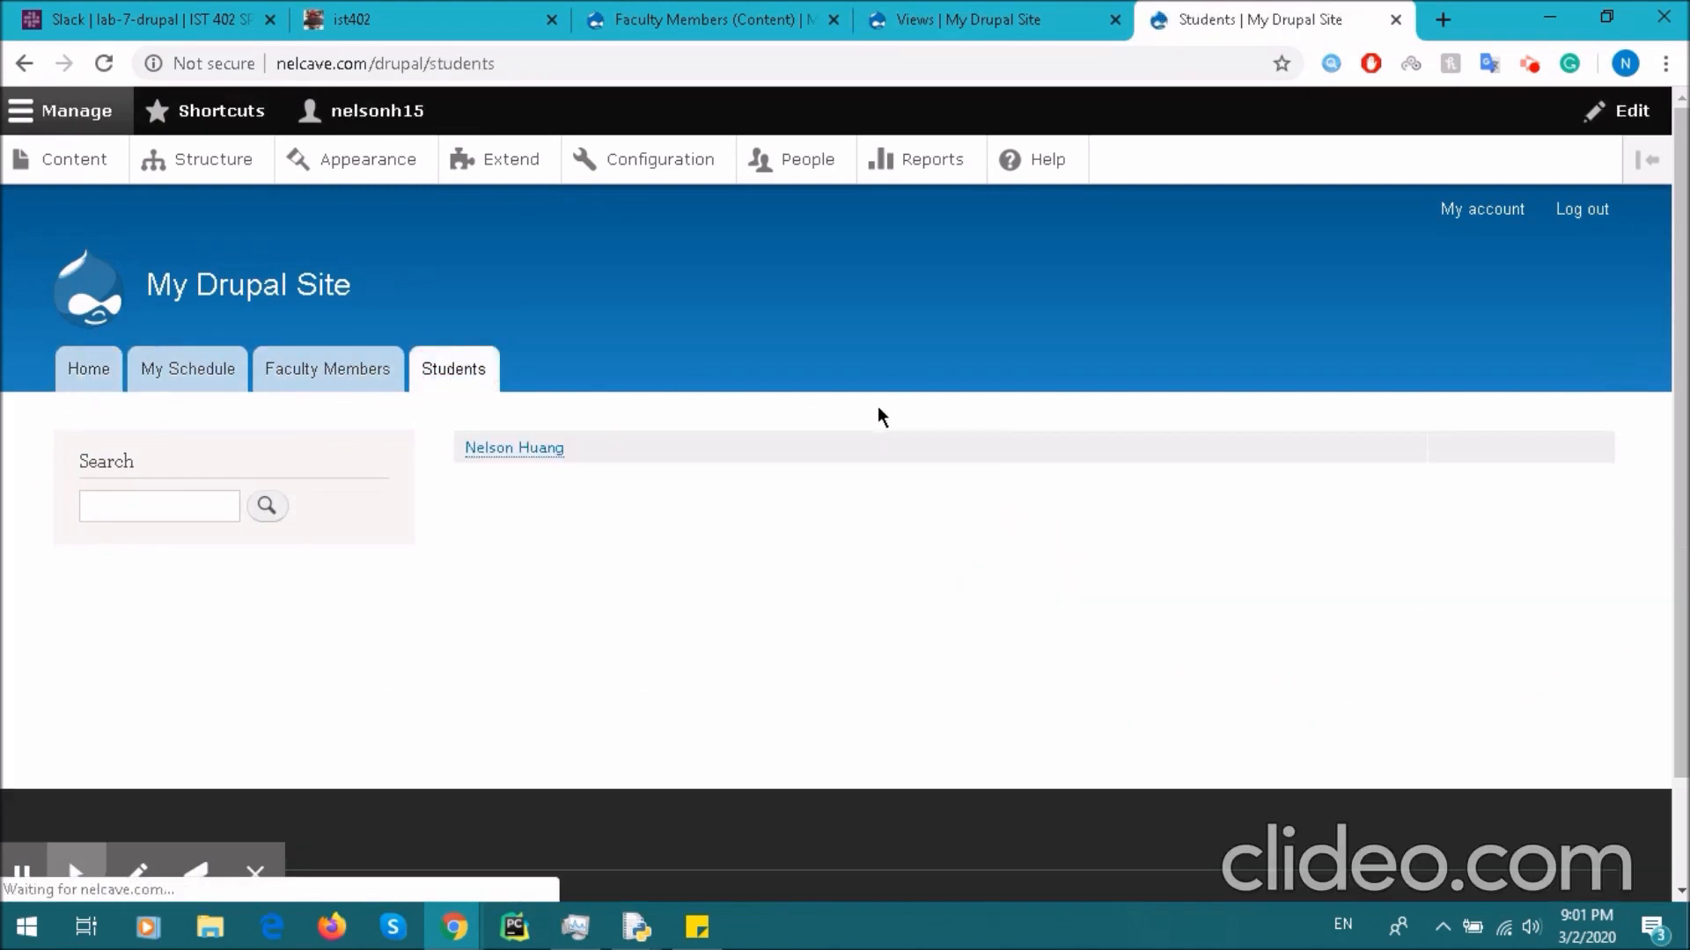
drag(616, 445, 387, 453)
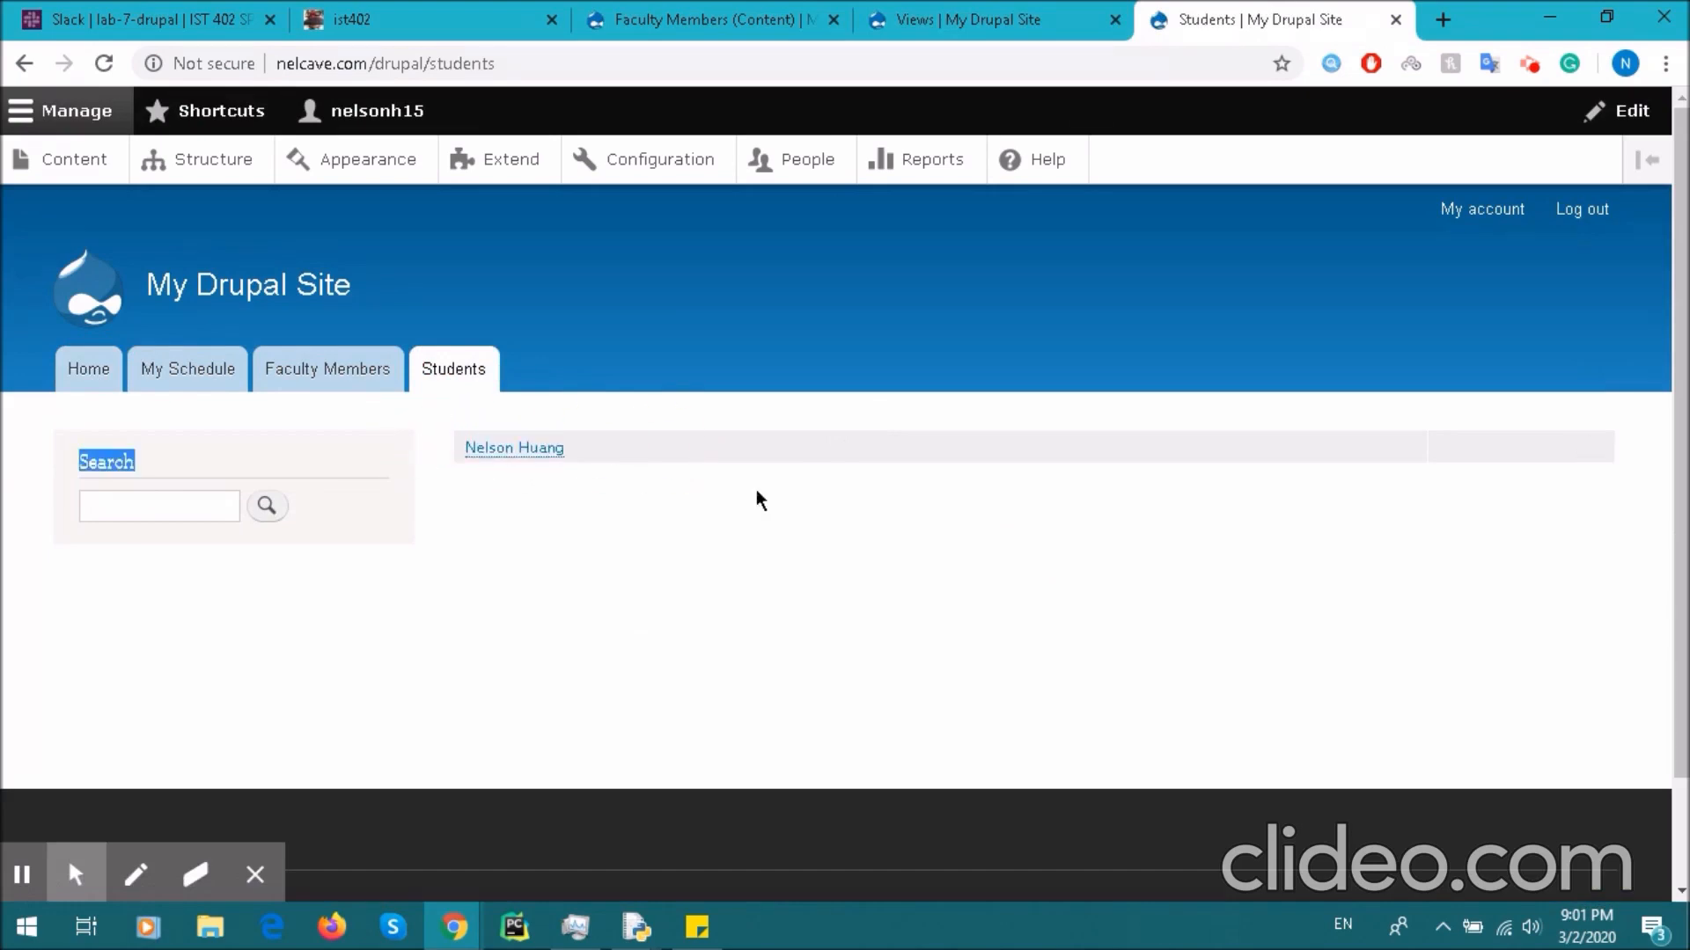
click(699, 494)
- Open the Students view for editing and remove the Body field
click(915, 15)
scroll(414, 468, down, 5)
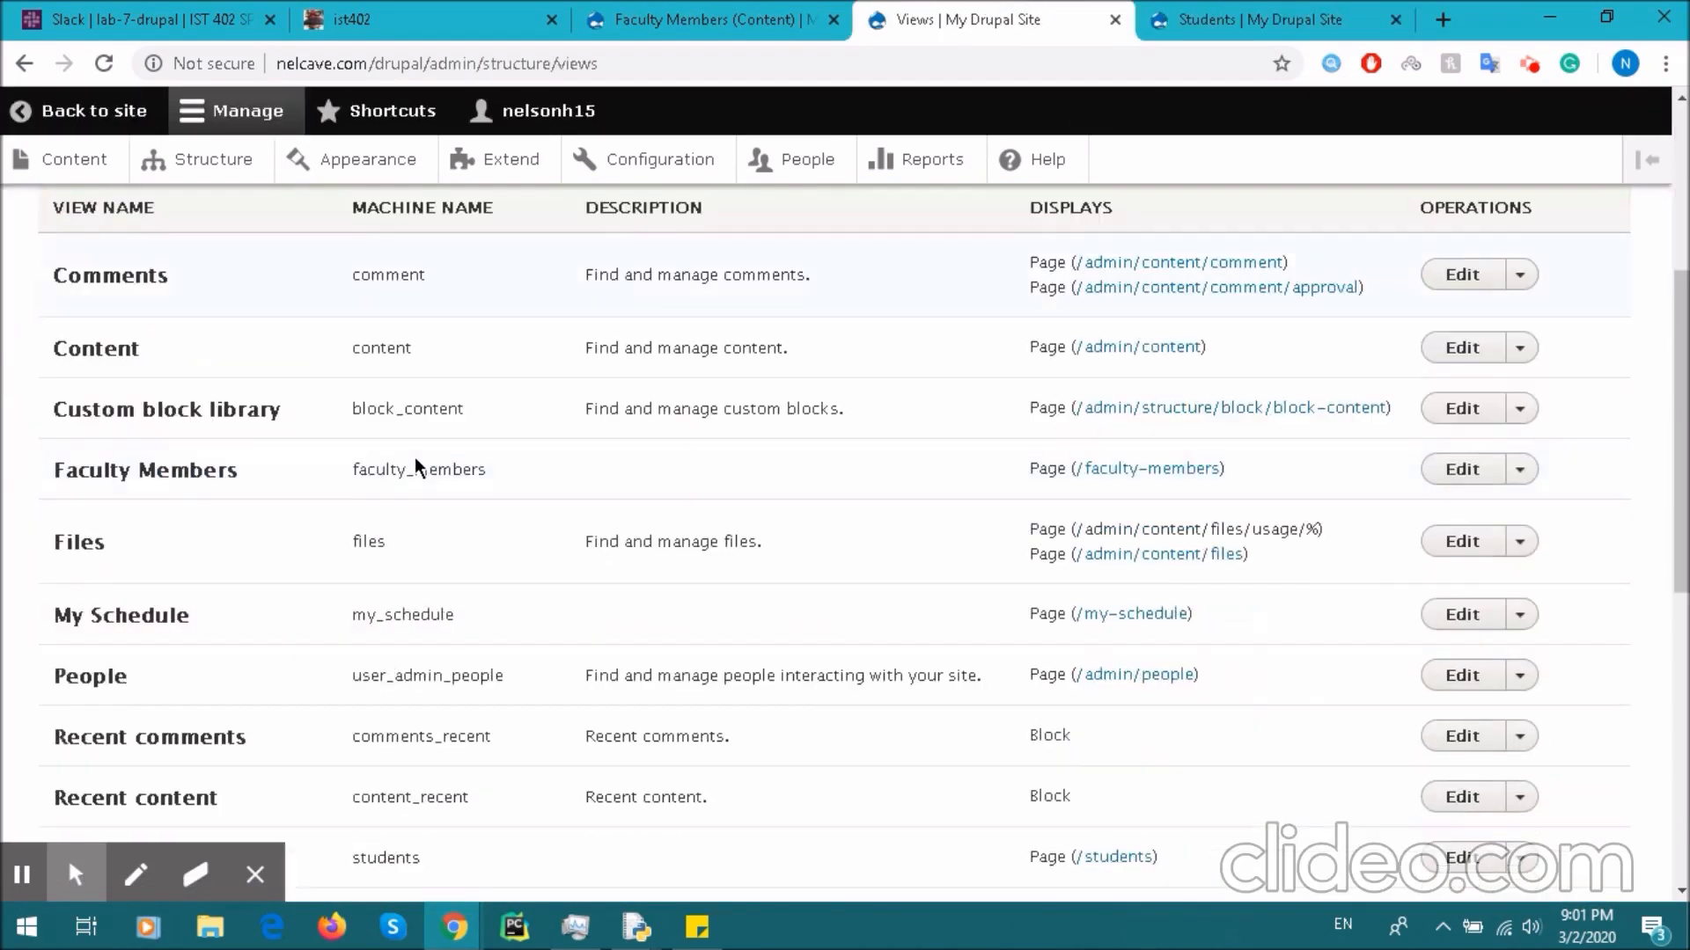
scroll(290, 554, down, 2)
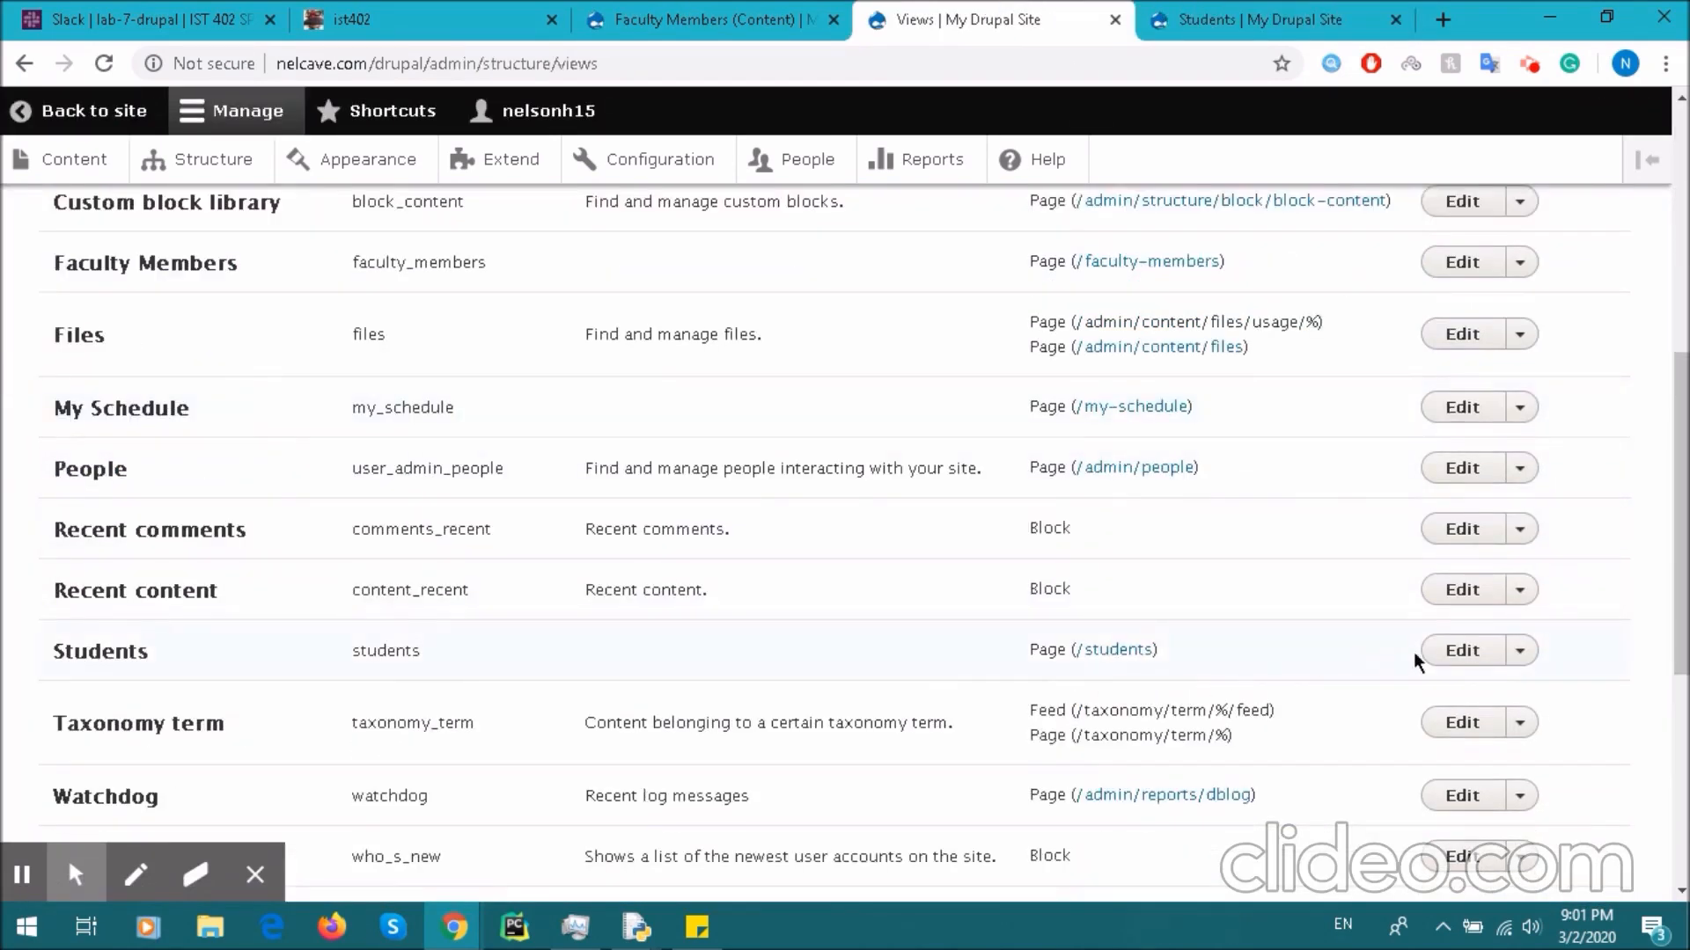
click(1448, 655)
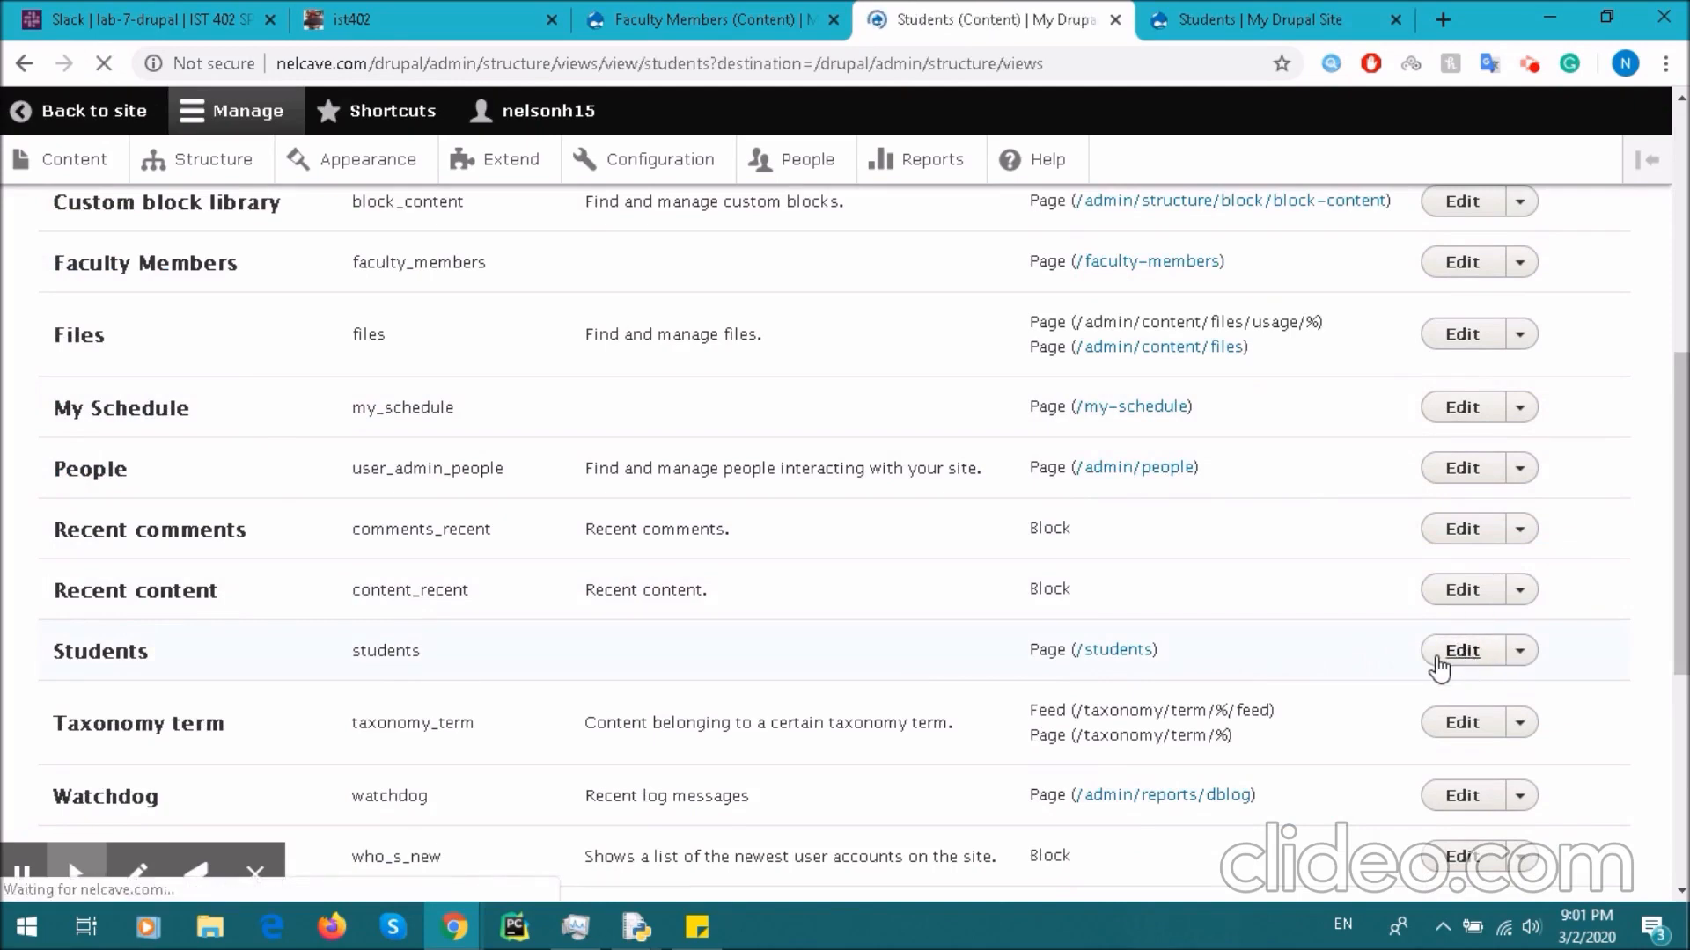
scroll(370, 528, down, 2)
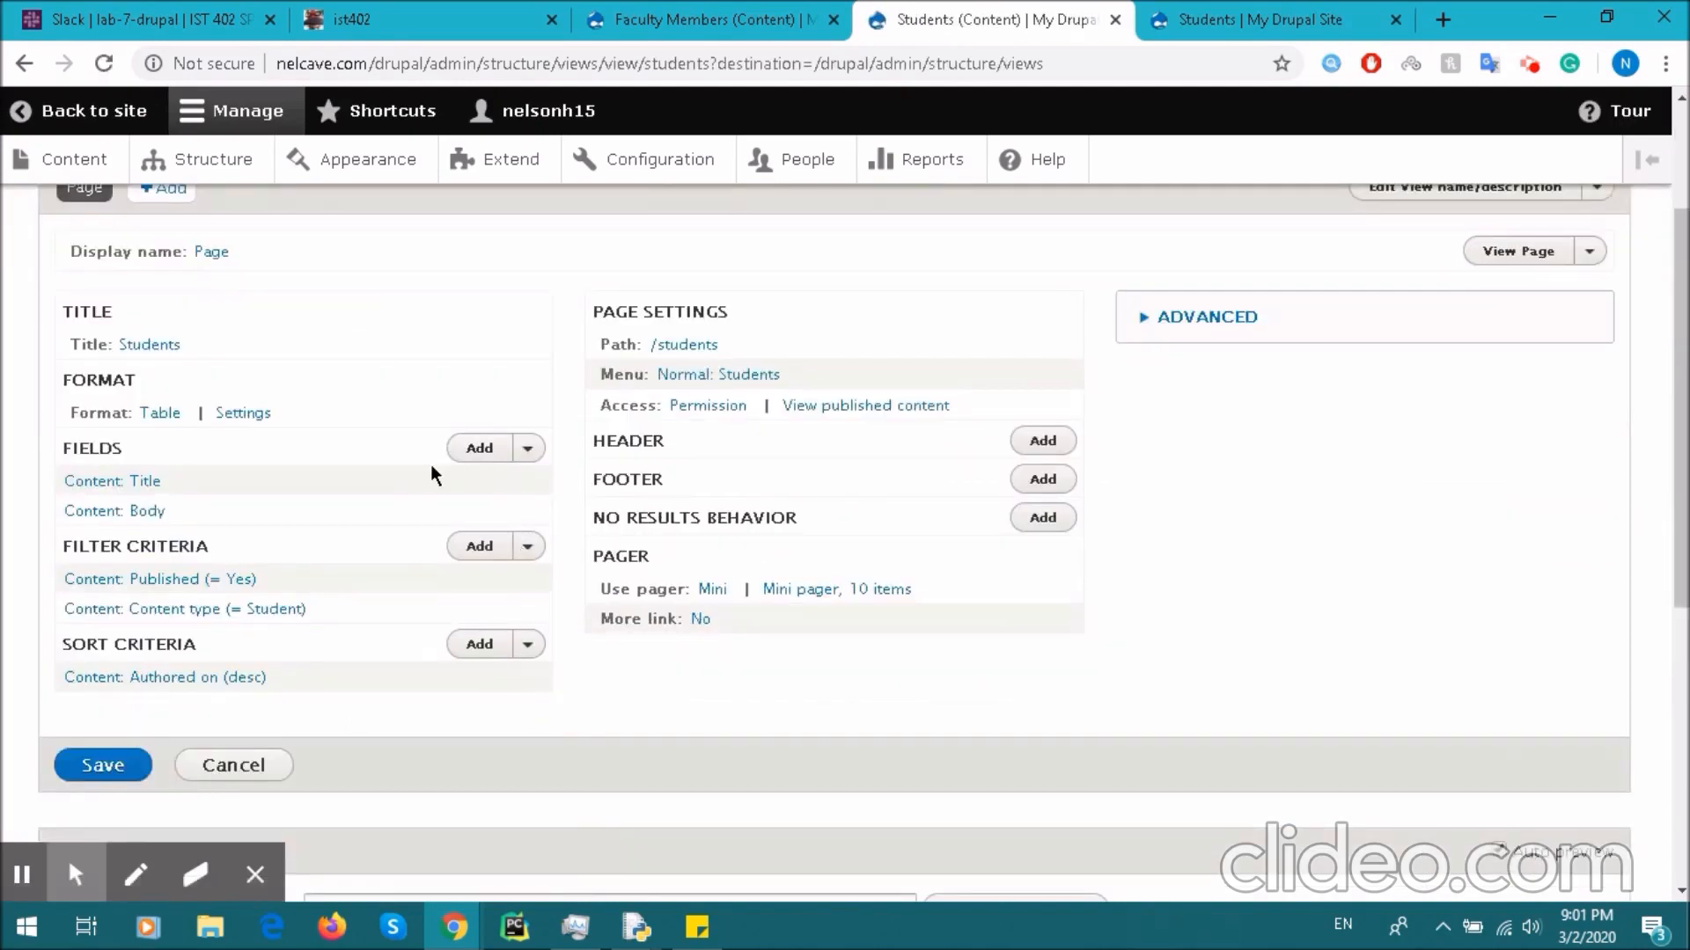
click(137, 511)
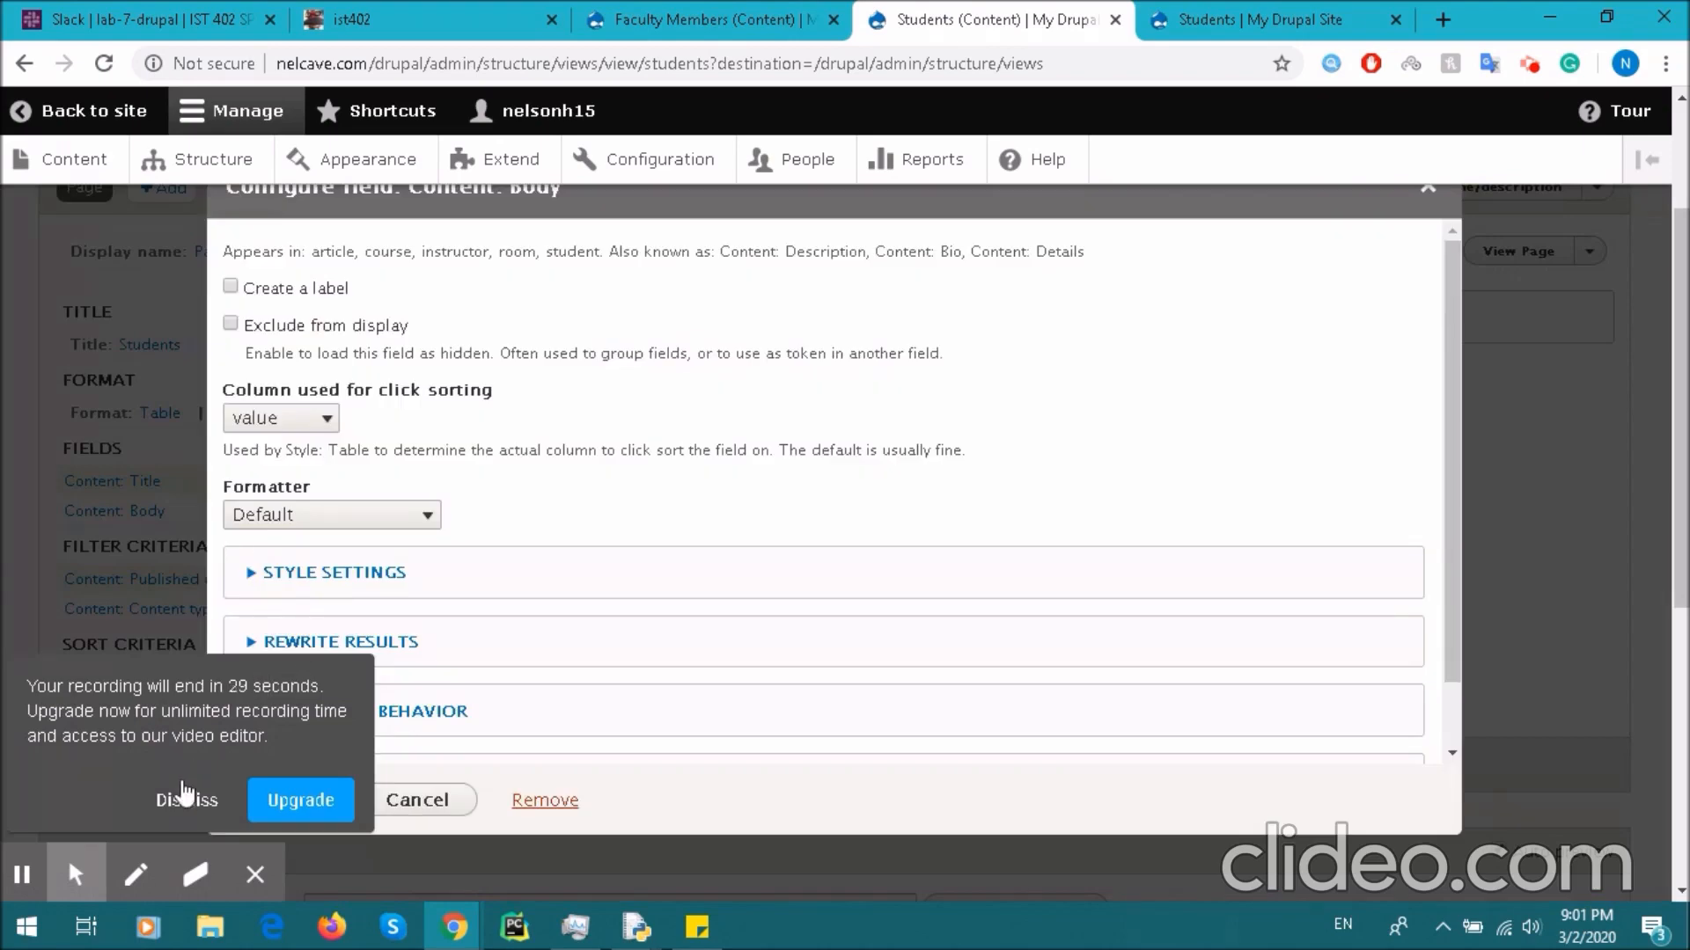
click(188, 799)
click(546, 800)
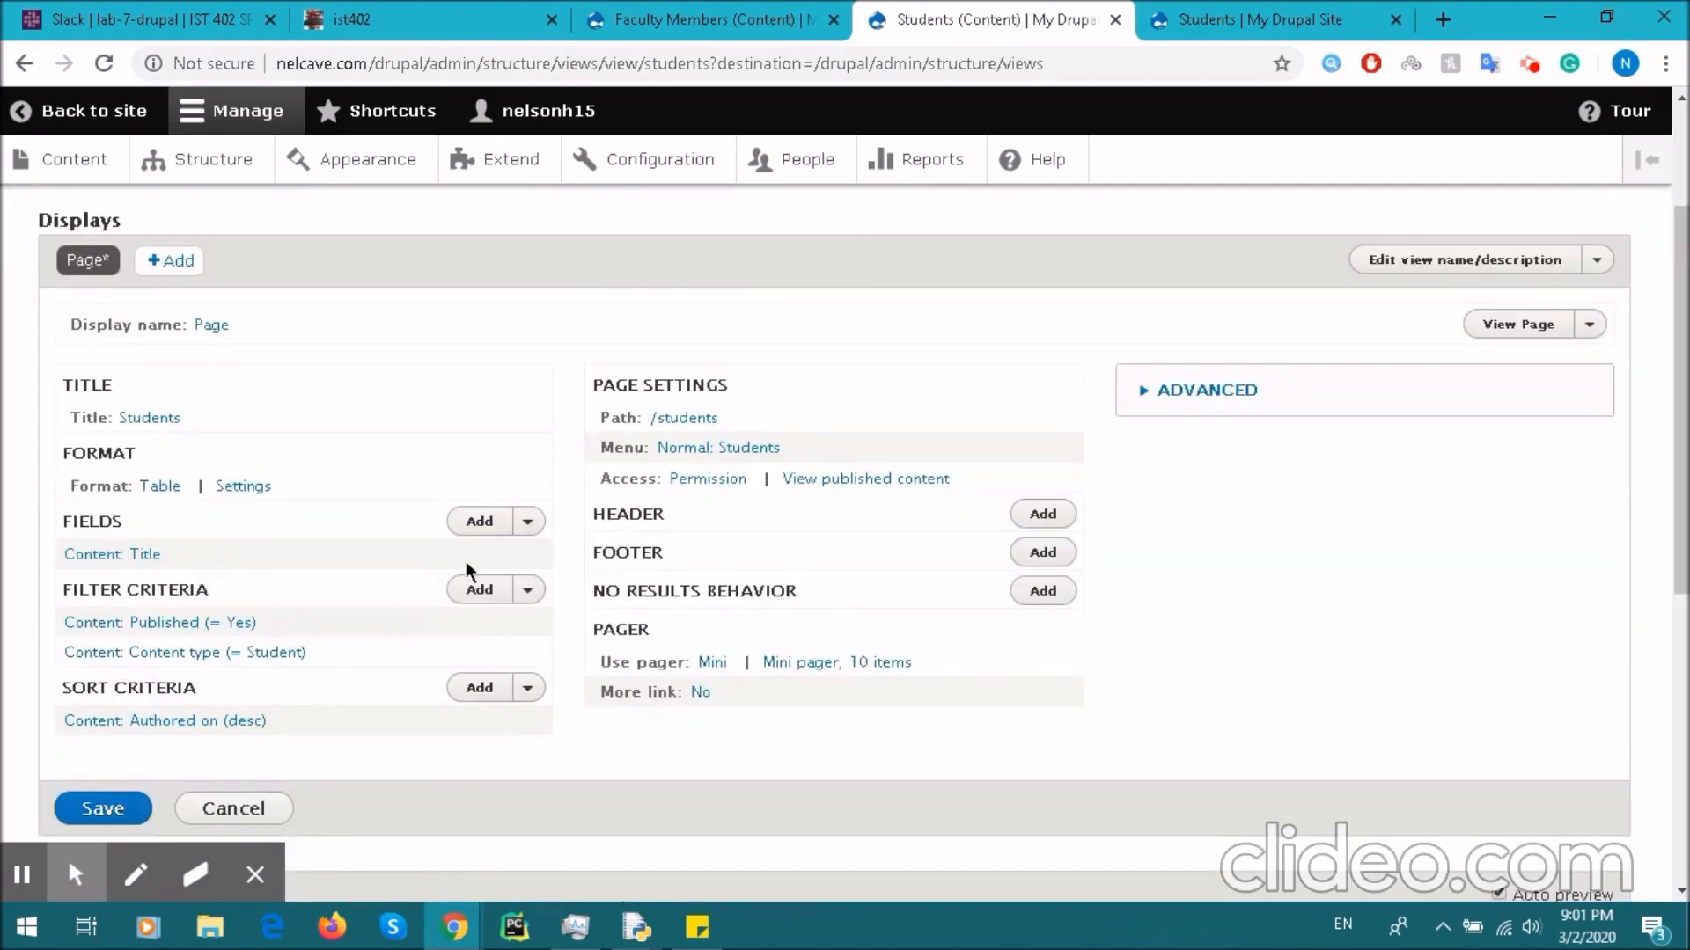
- Add the Enrolls, Major, Name and Year fields with default settings and save the view
click(479, 520)
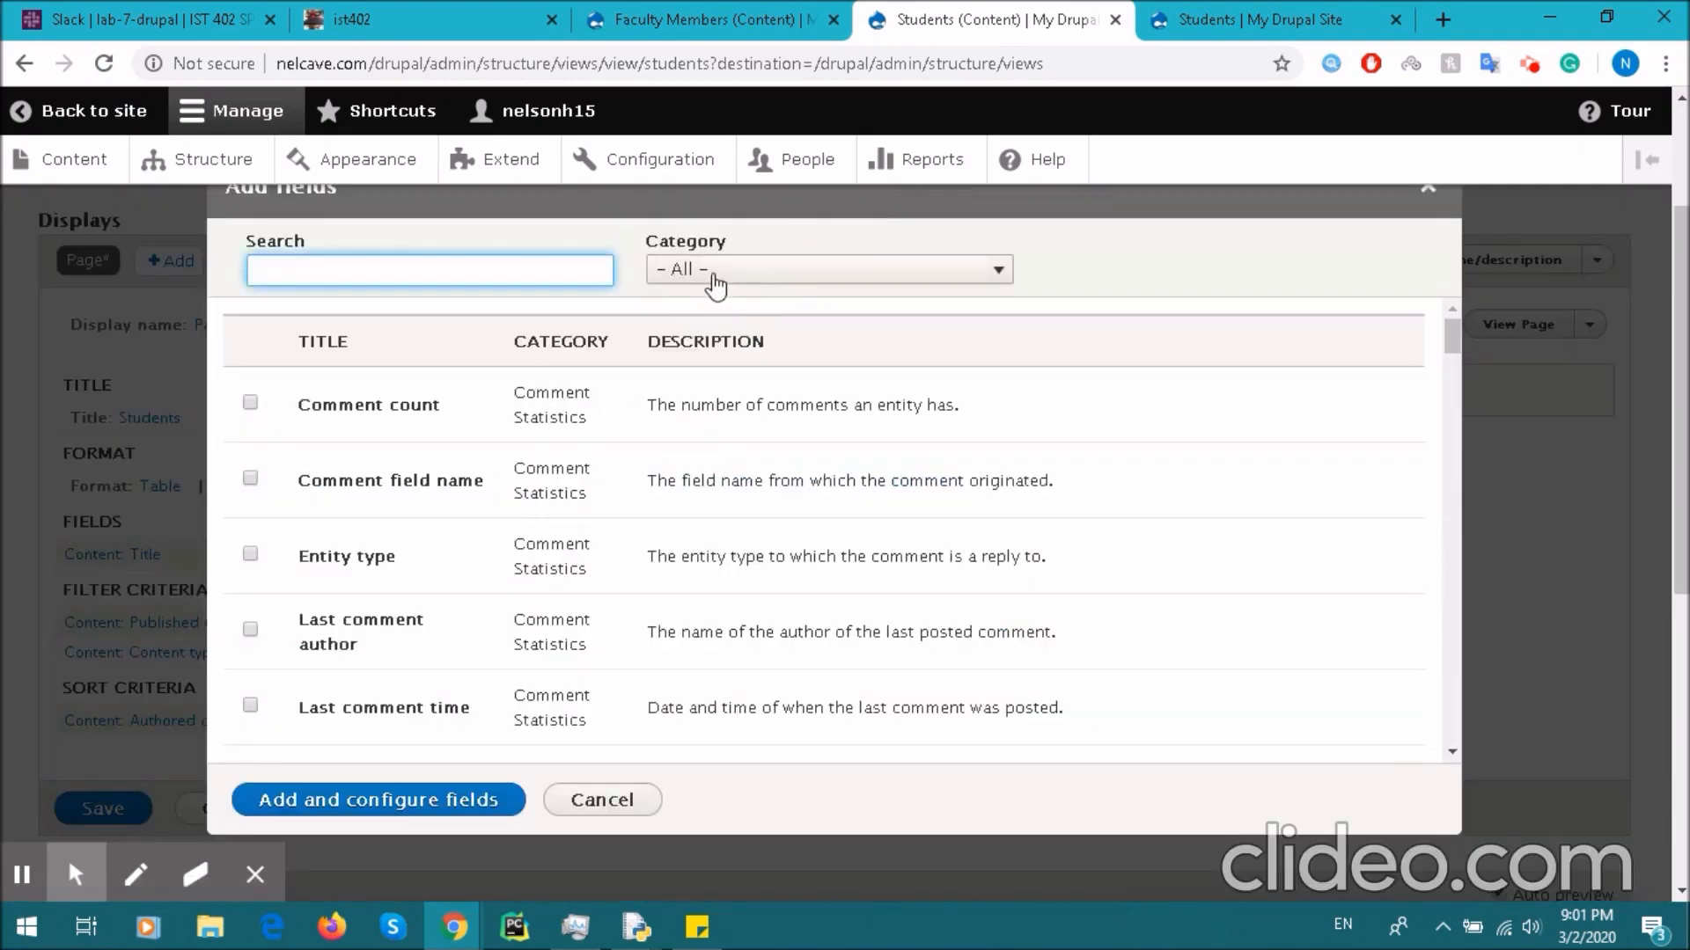
text(students)
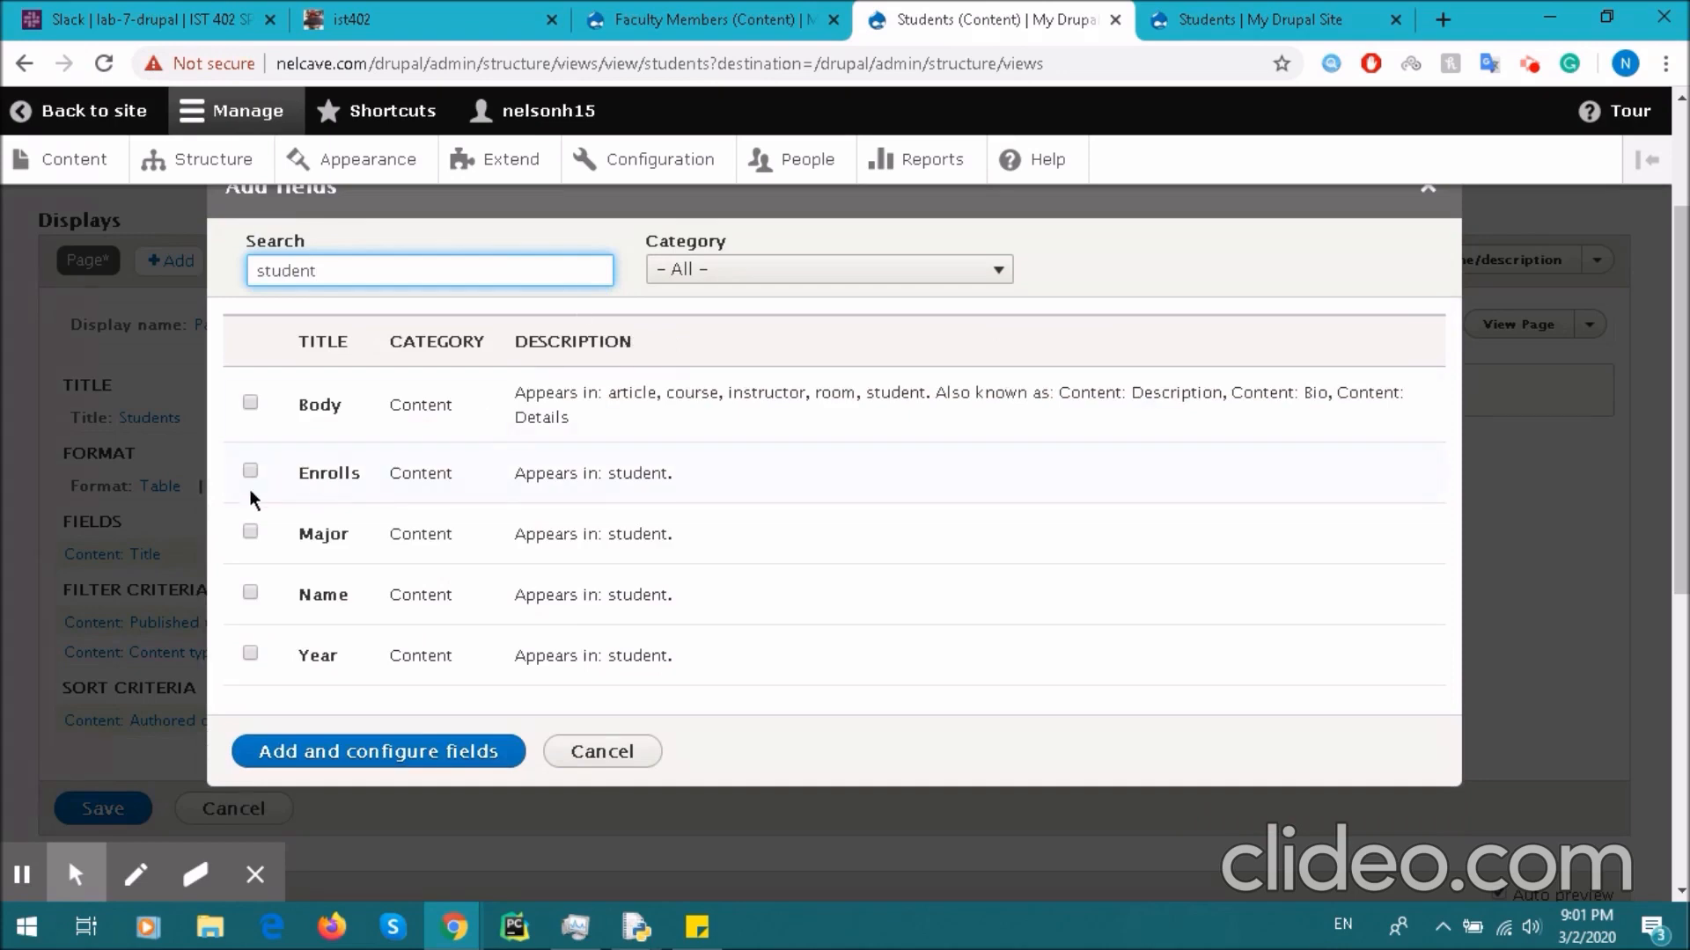
click(250, 471)
click(250, 532)
click(250, 593)
click(250, 656)
click(361, 791)
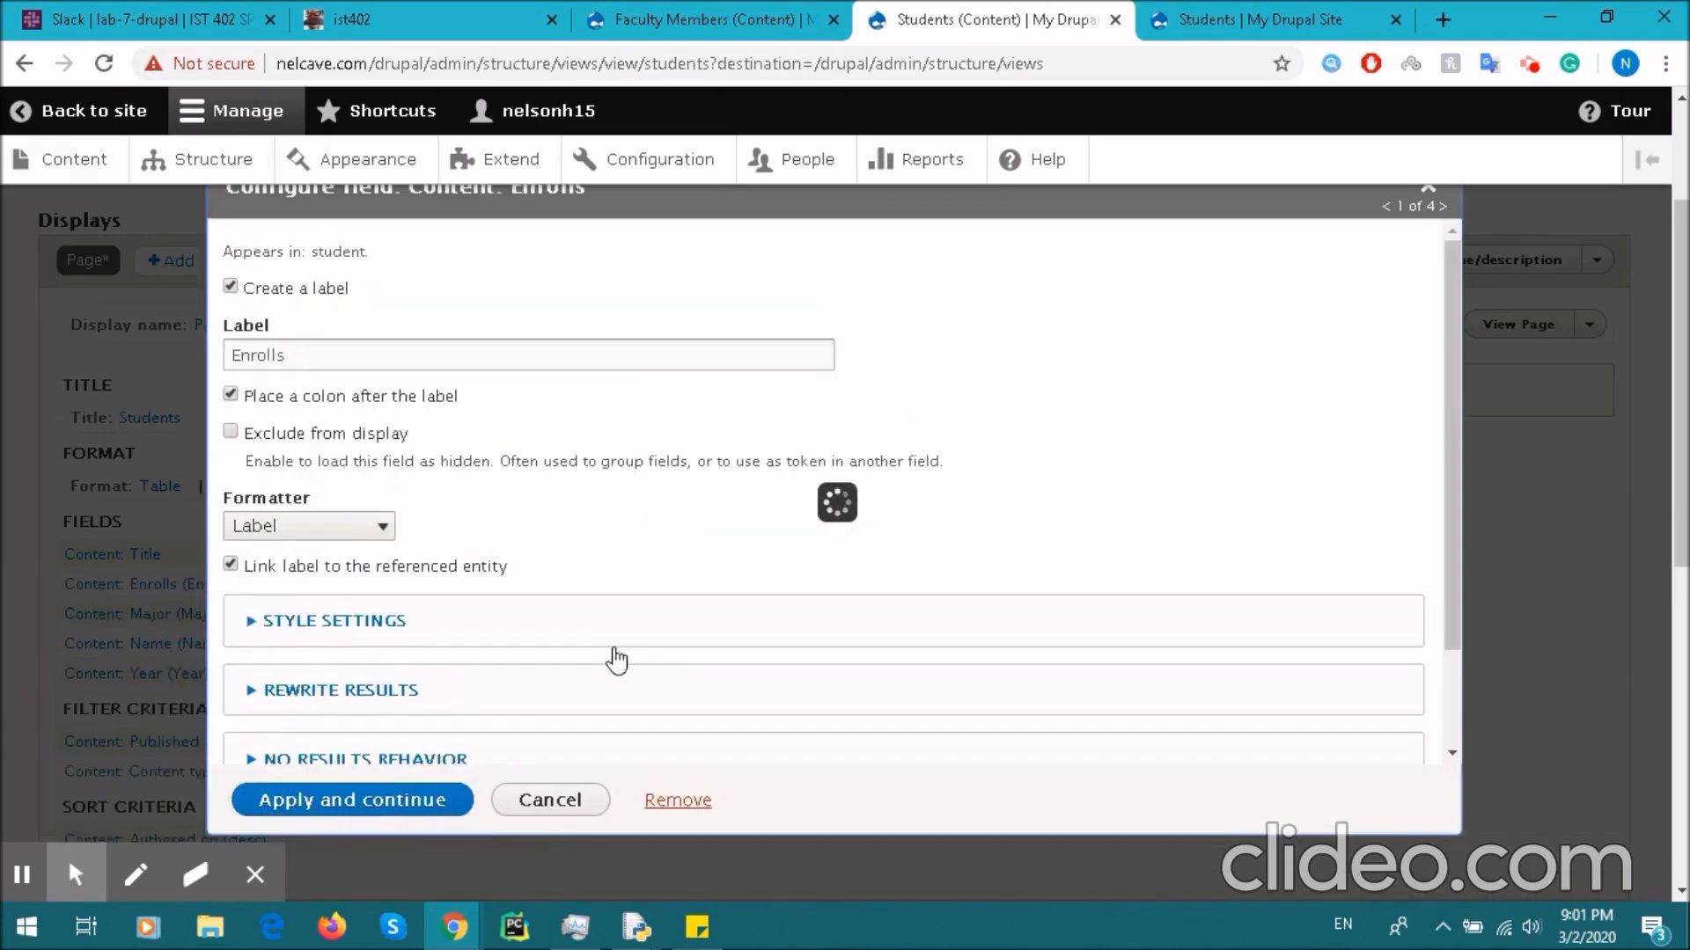
click(368, 800)
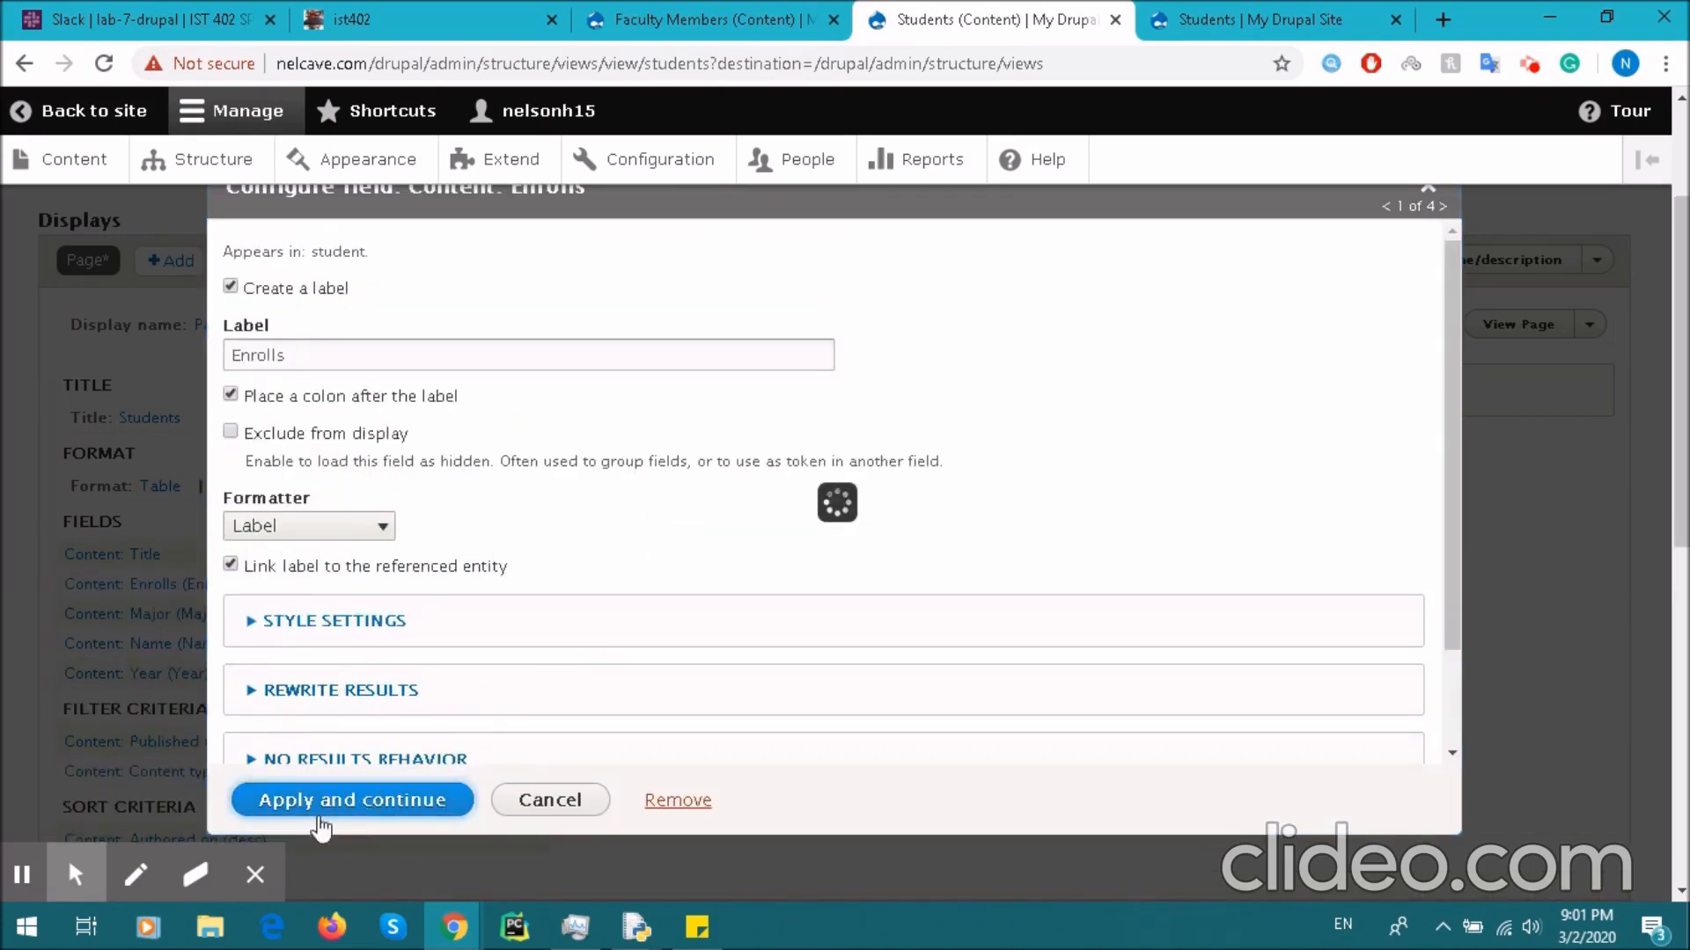
click(366, 800)
click(291, 801)
scroll(556, 421, down, 3)
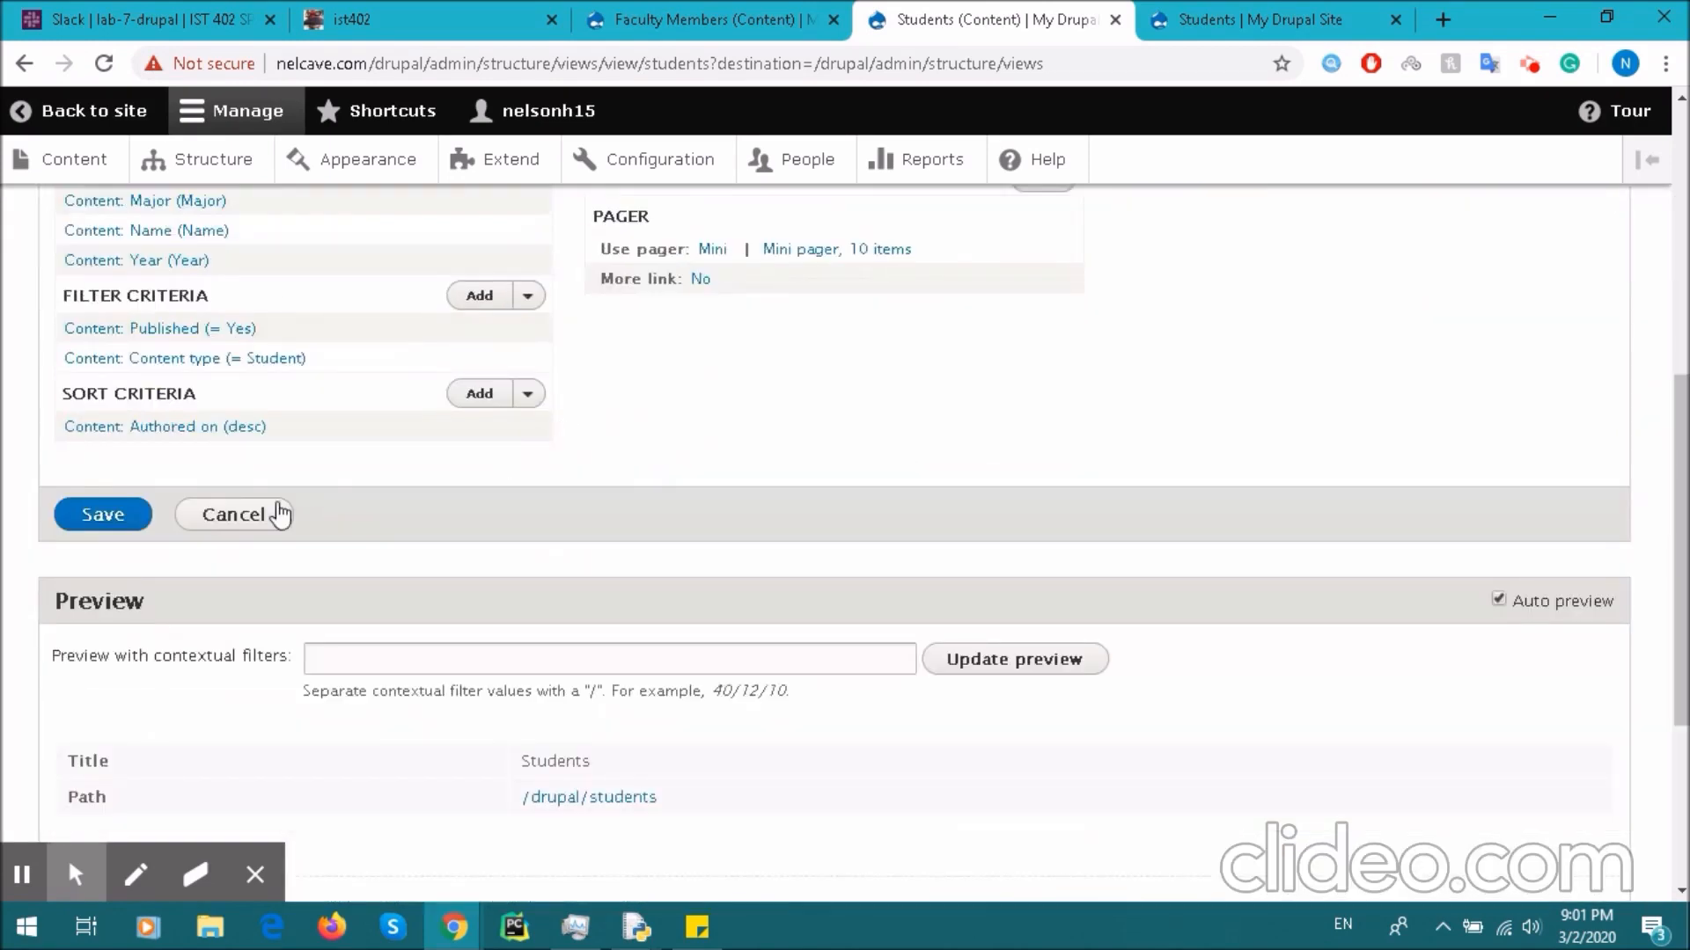
click(103, 514)
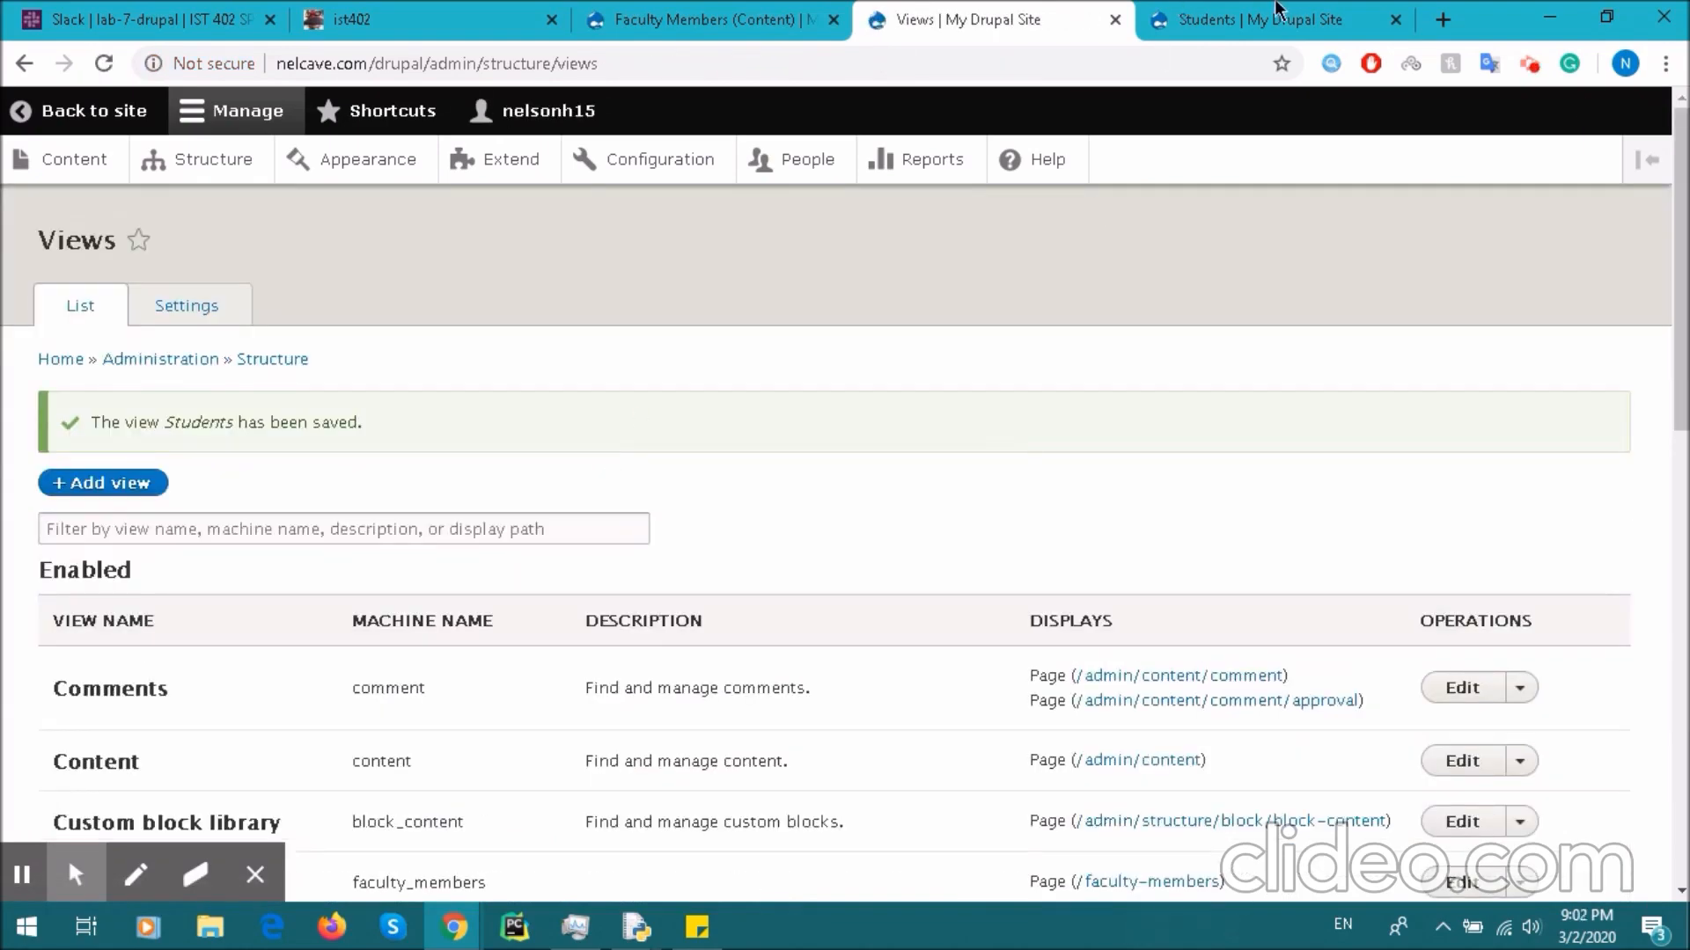
- Reload the Students page to check the row showing CMPSC 448, Data Science, Senior
click(1278, 10)
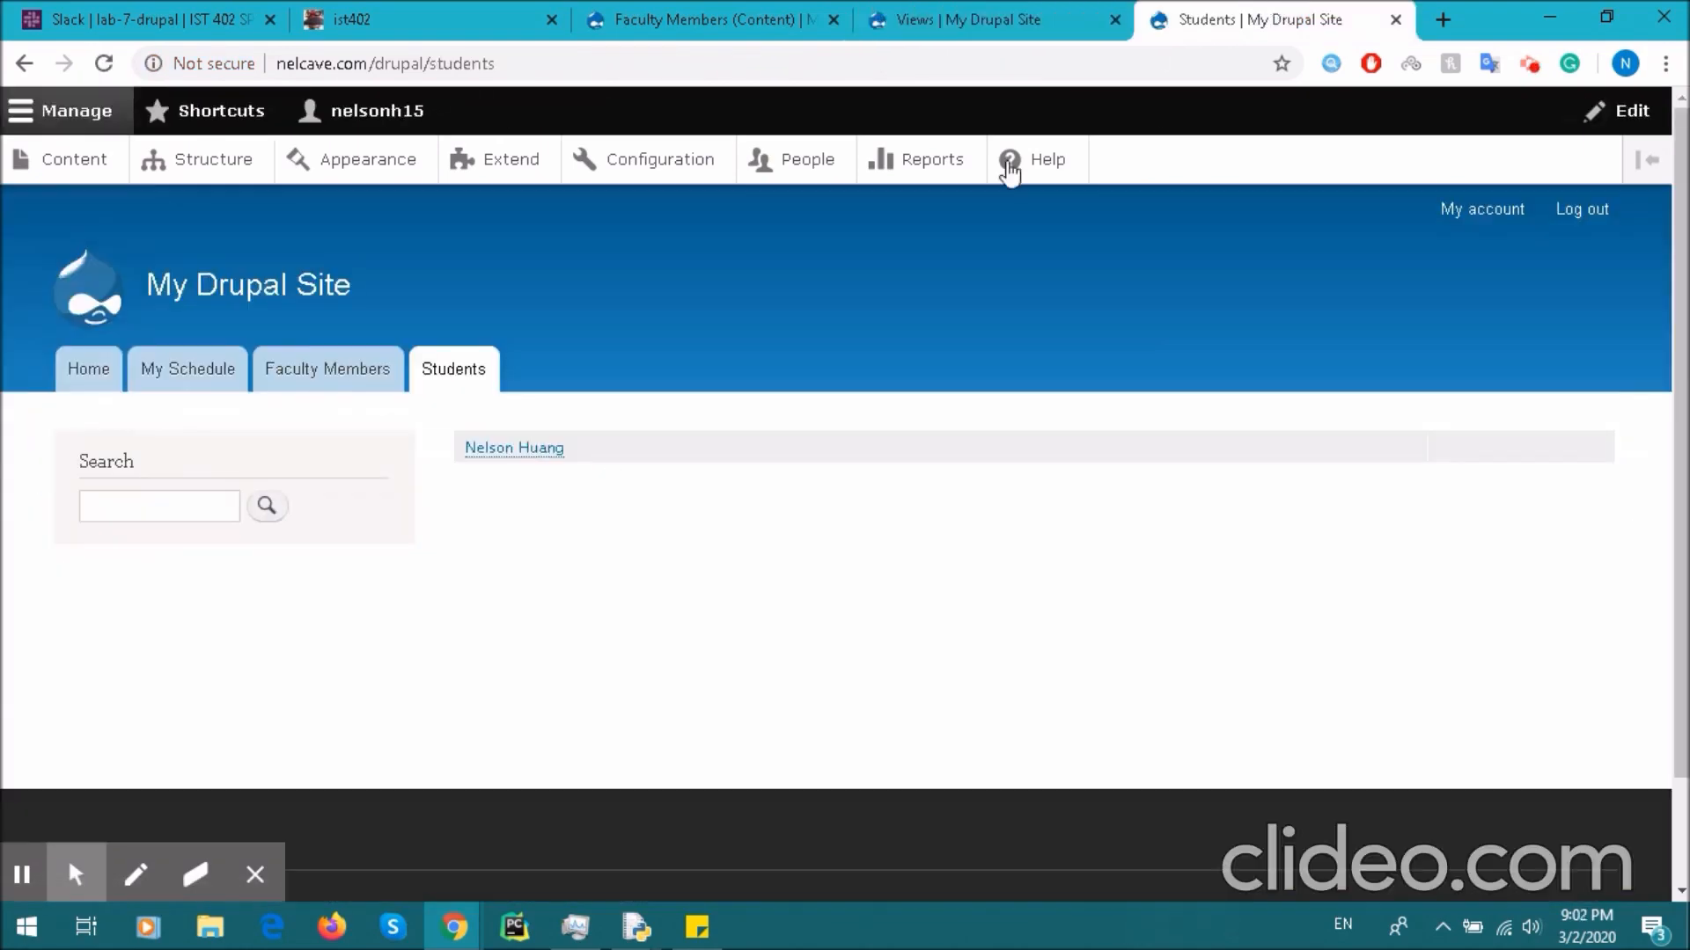
click(448, 378)
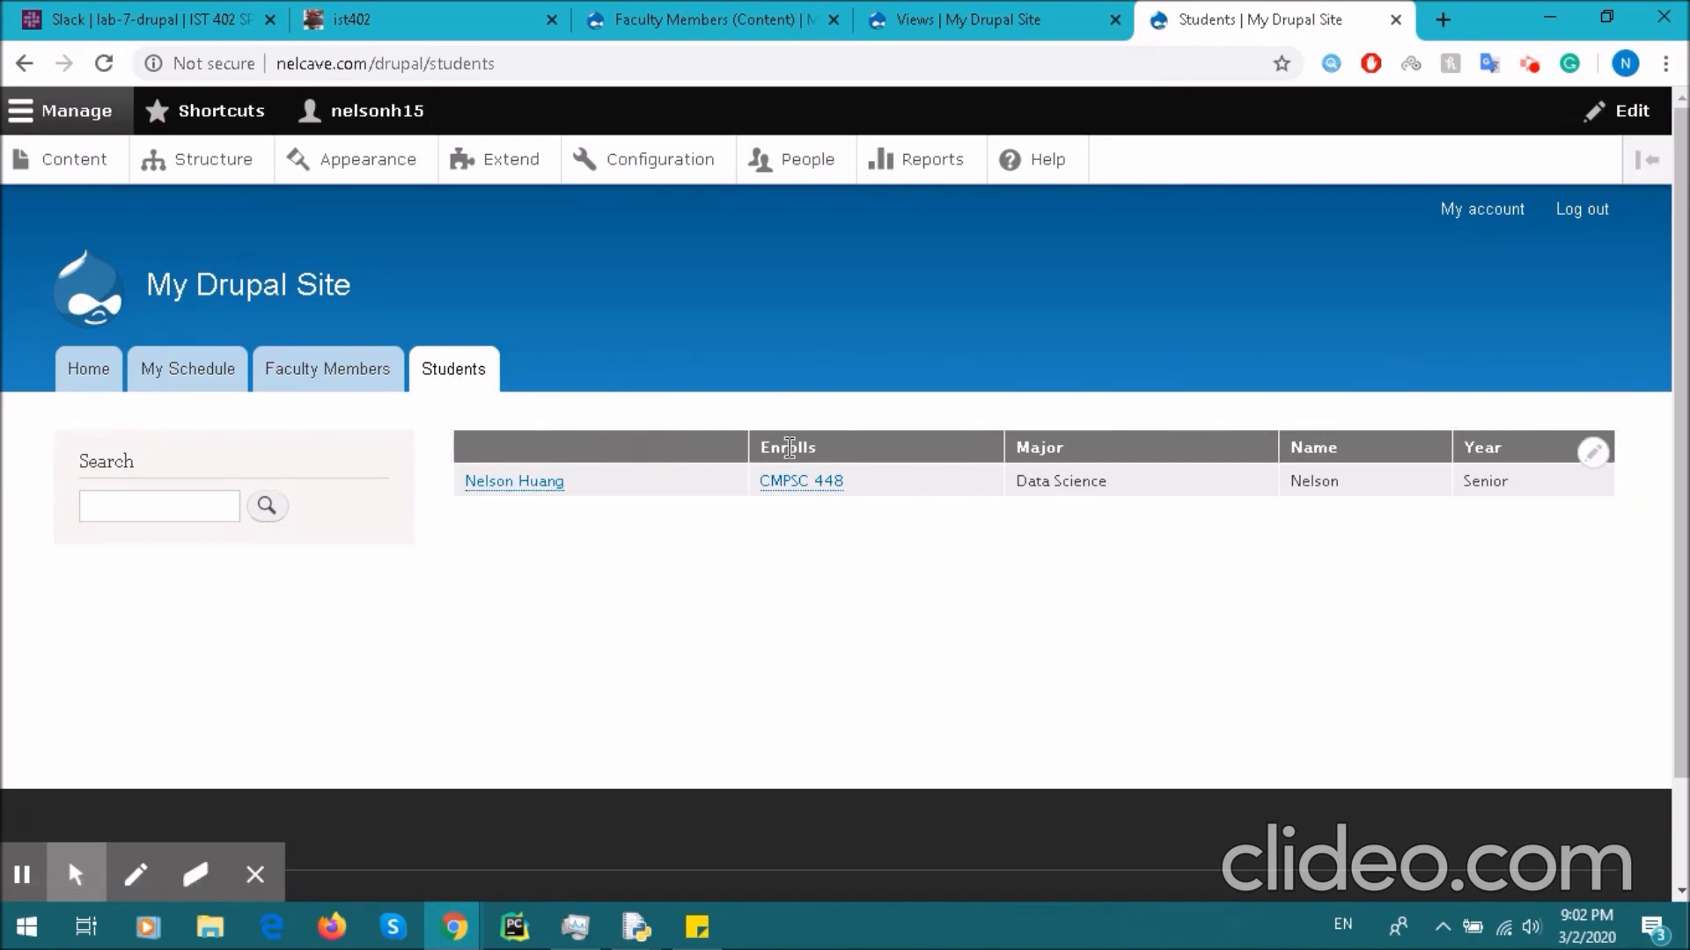
drag(811, 451, 1528, 547)
click(1527, 547)
click(992, 12)
- Remove the Content: Title field from the Students view and save it
scroll(443, 438, down, 5)
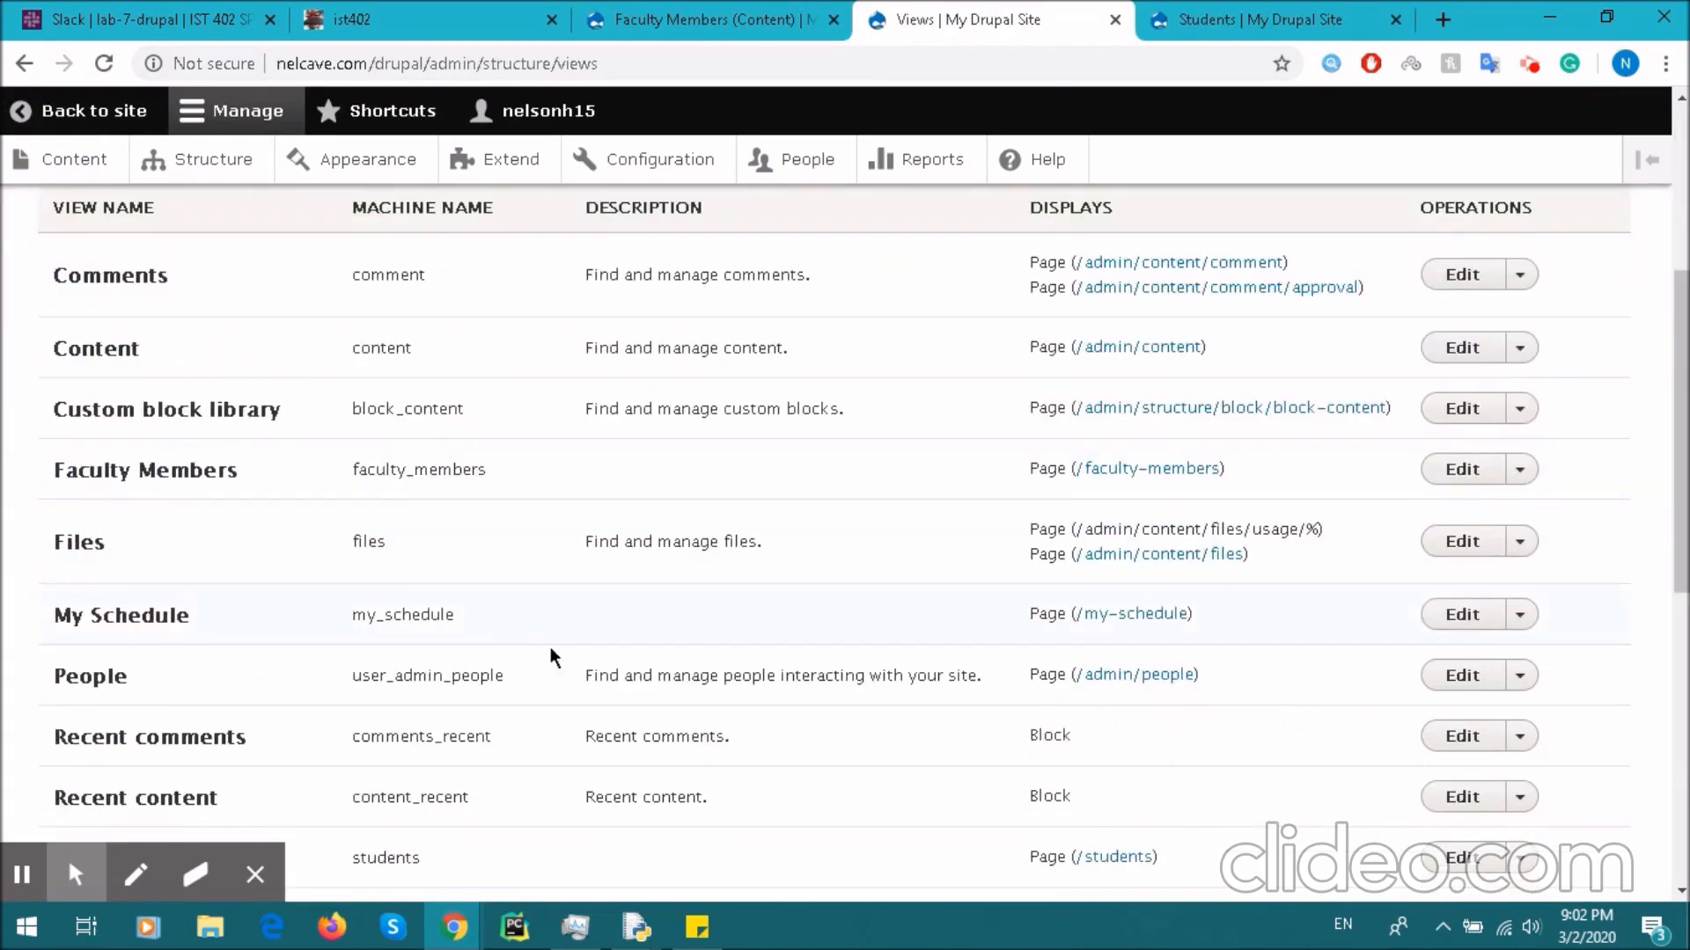
scroll(242, 417, down, 3)
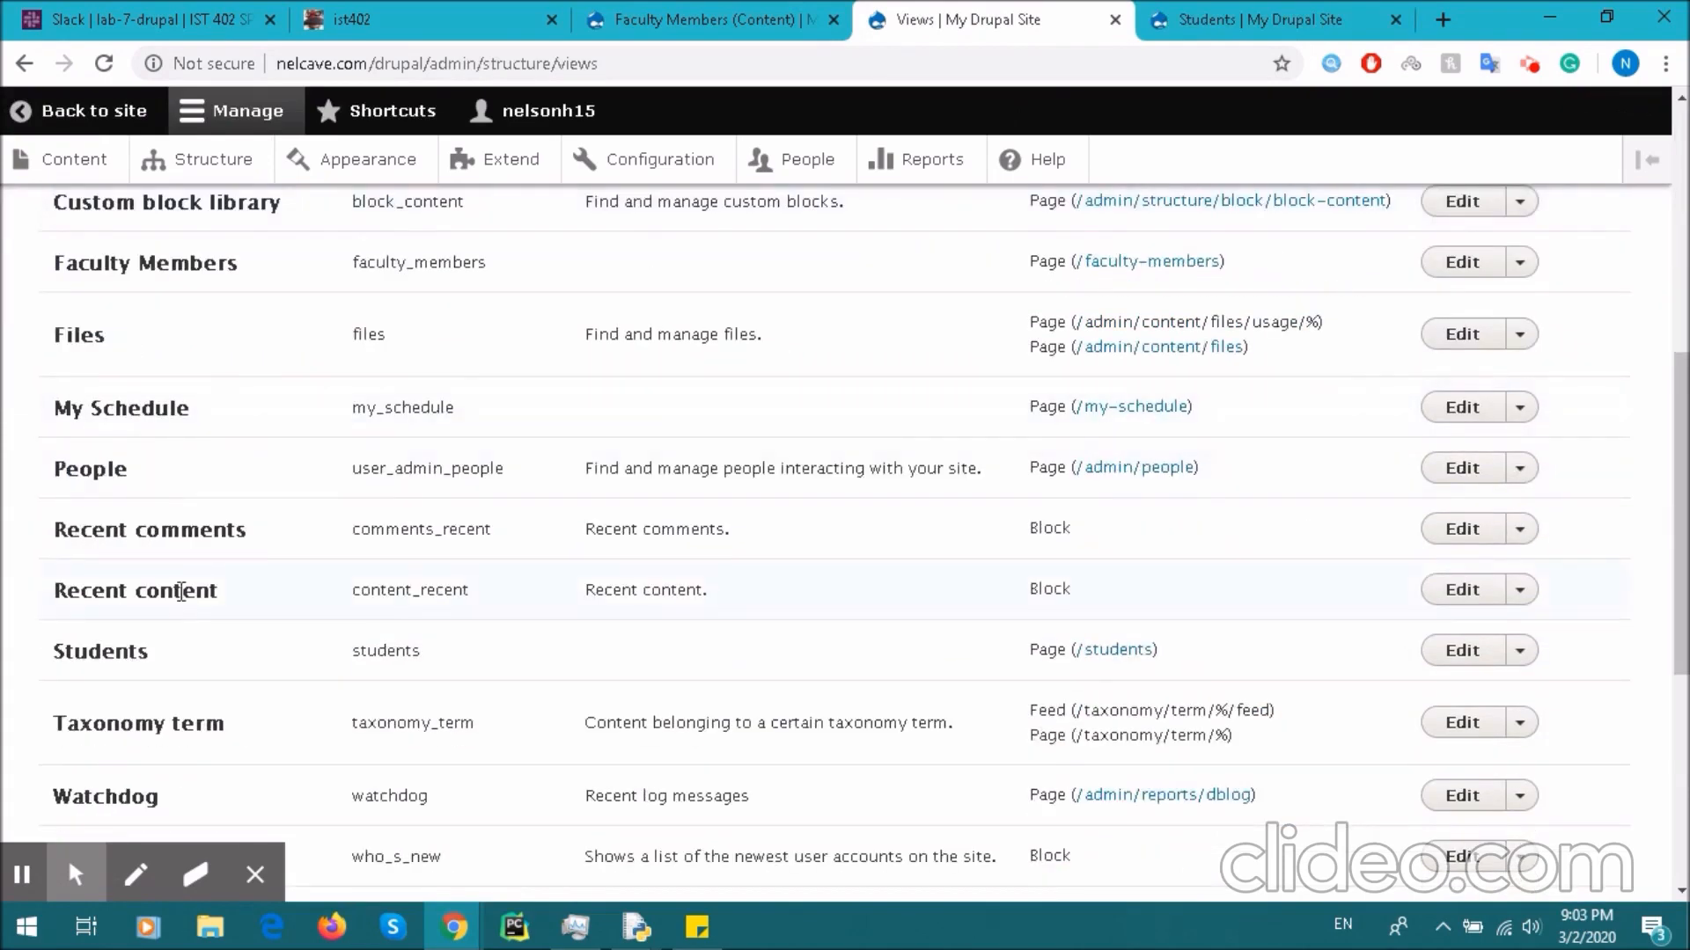
click(1438, 655)
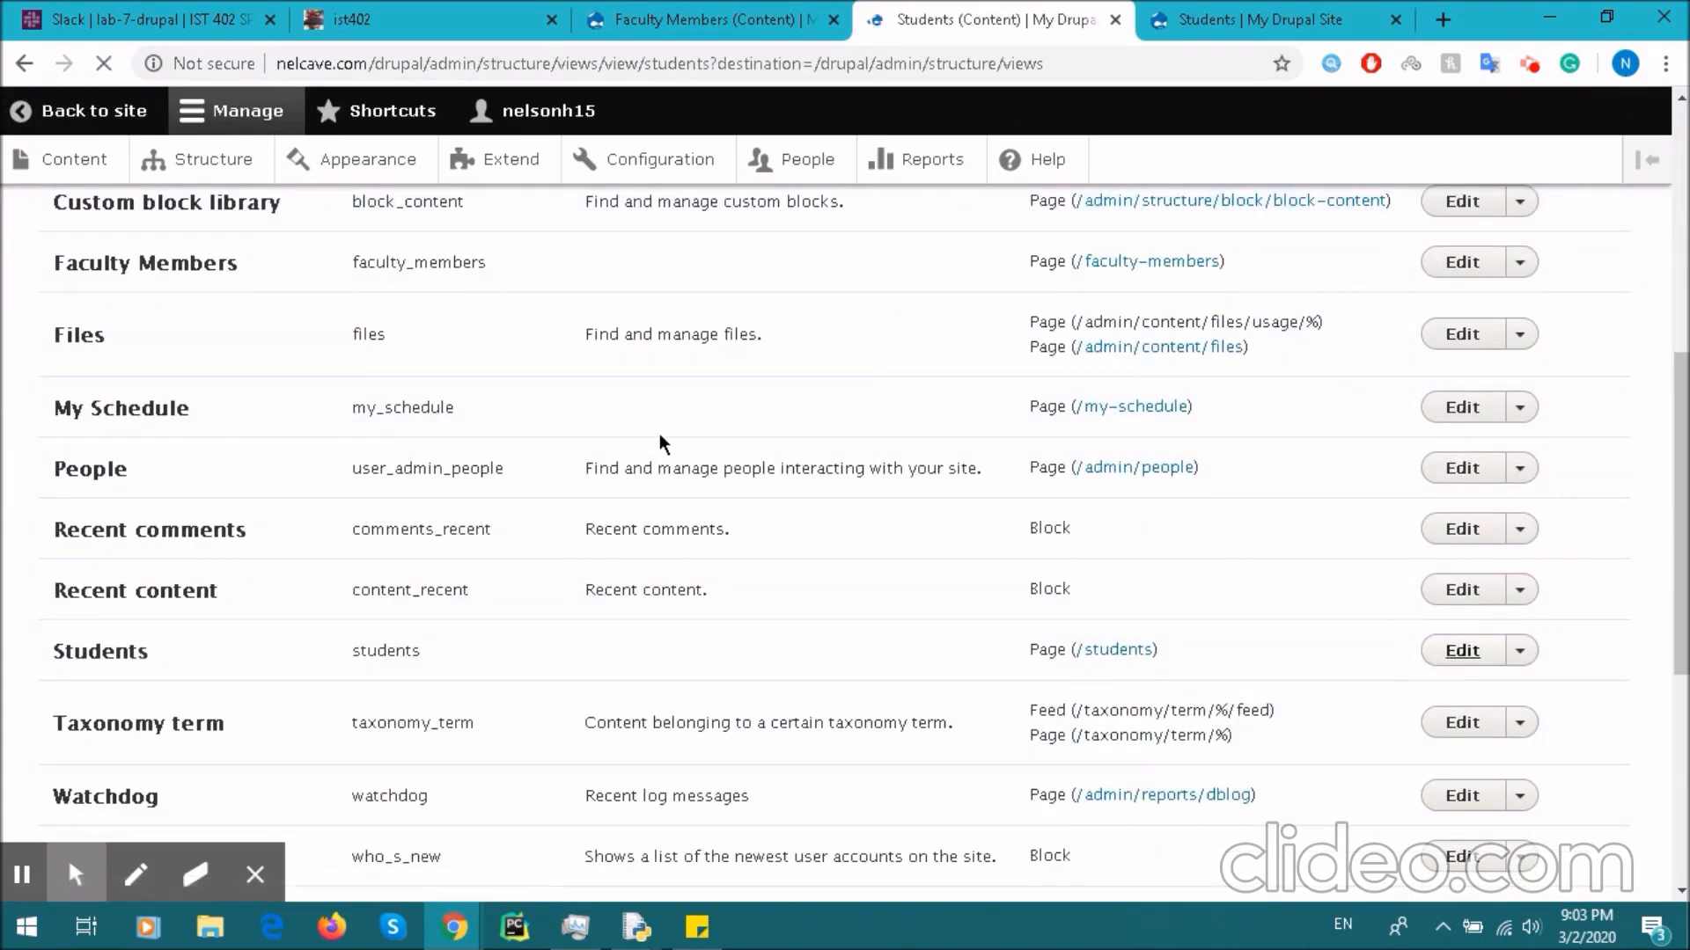
scroll(424, 567, down, 3)
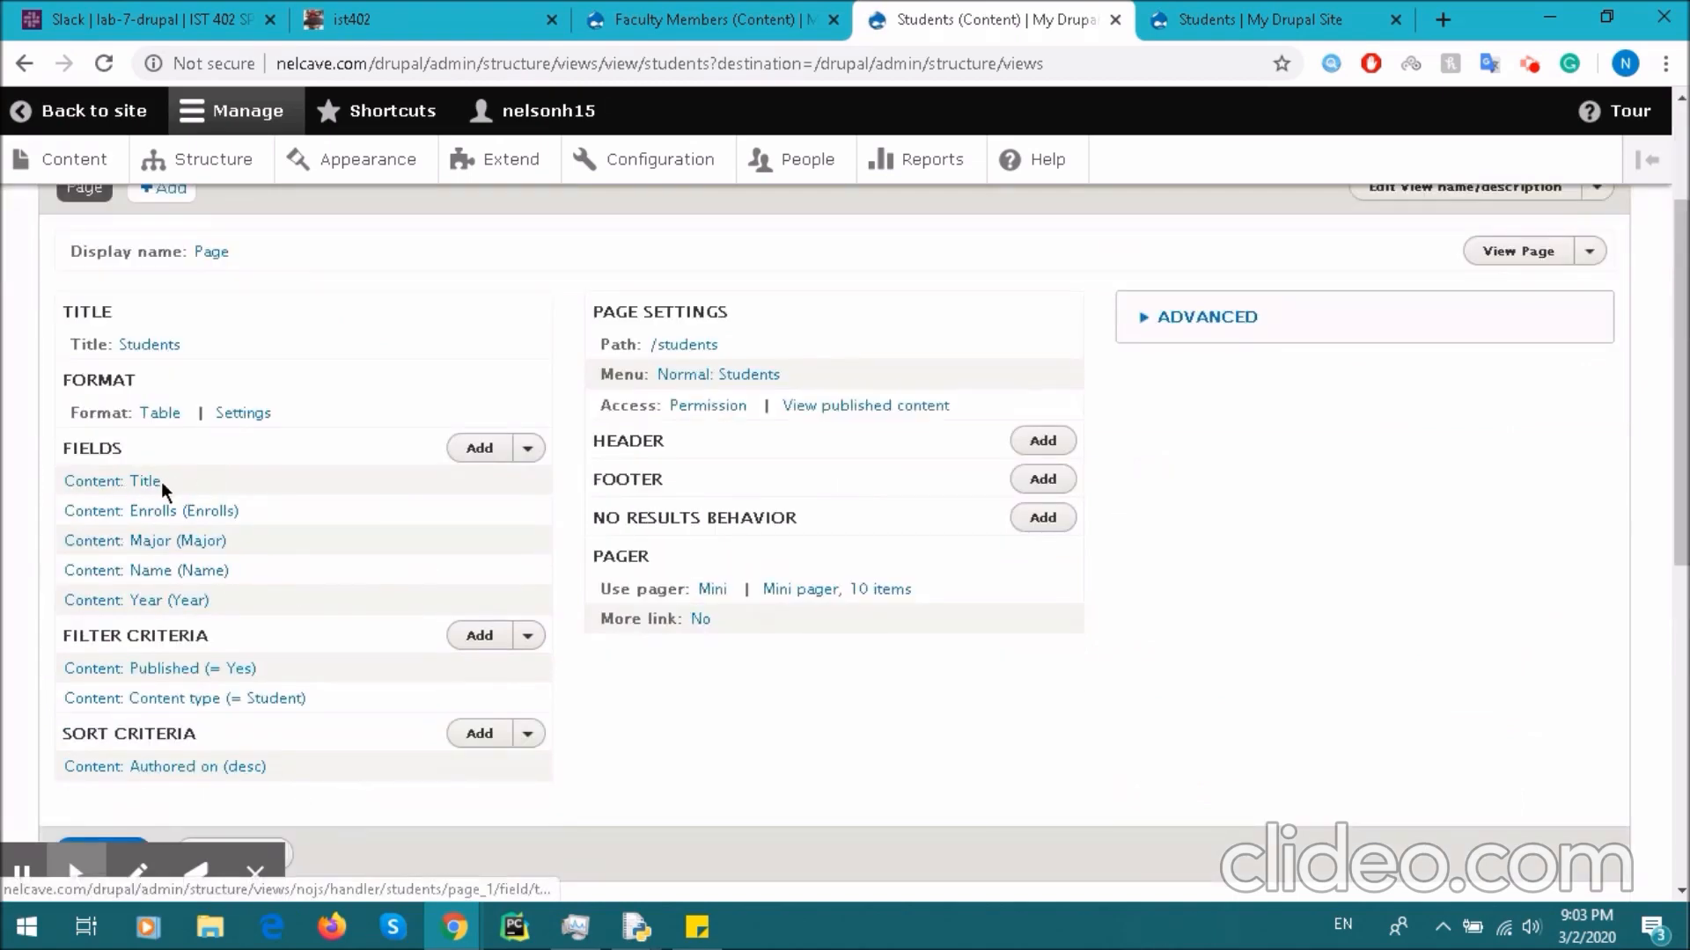
click(115, 484)
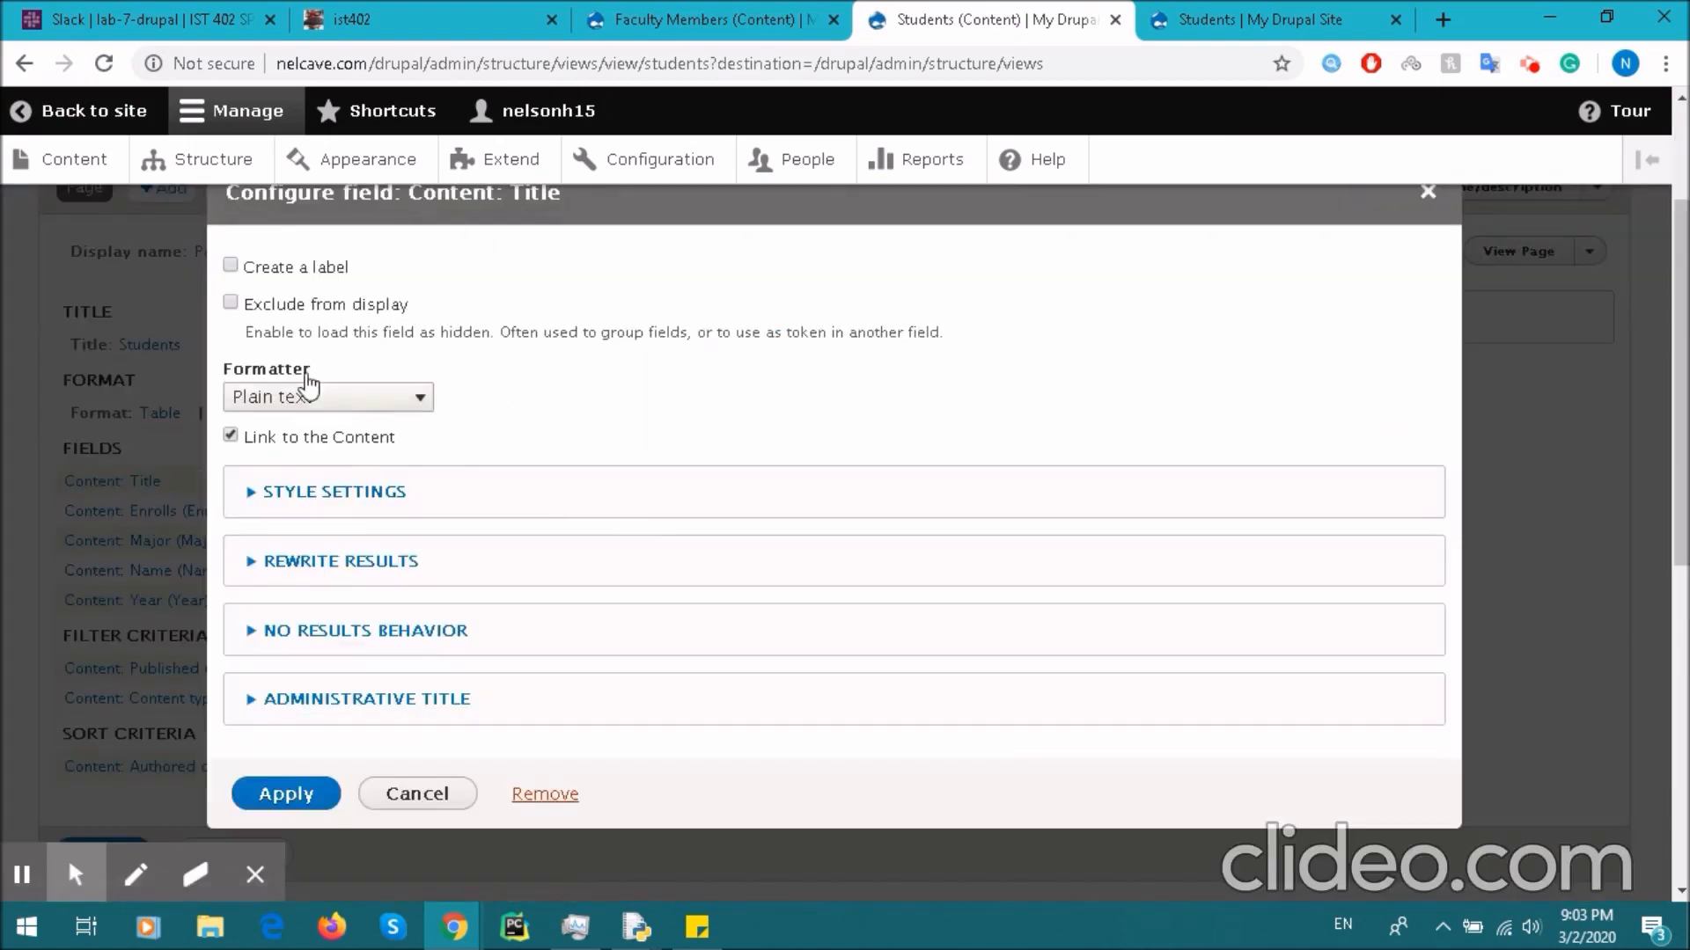
click(545, 795)
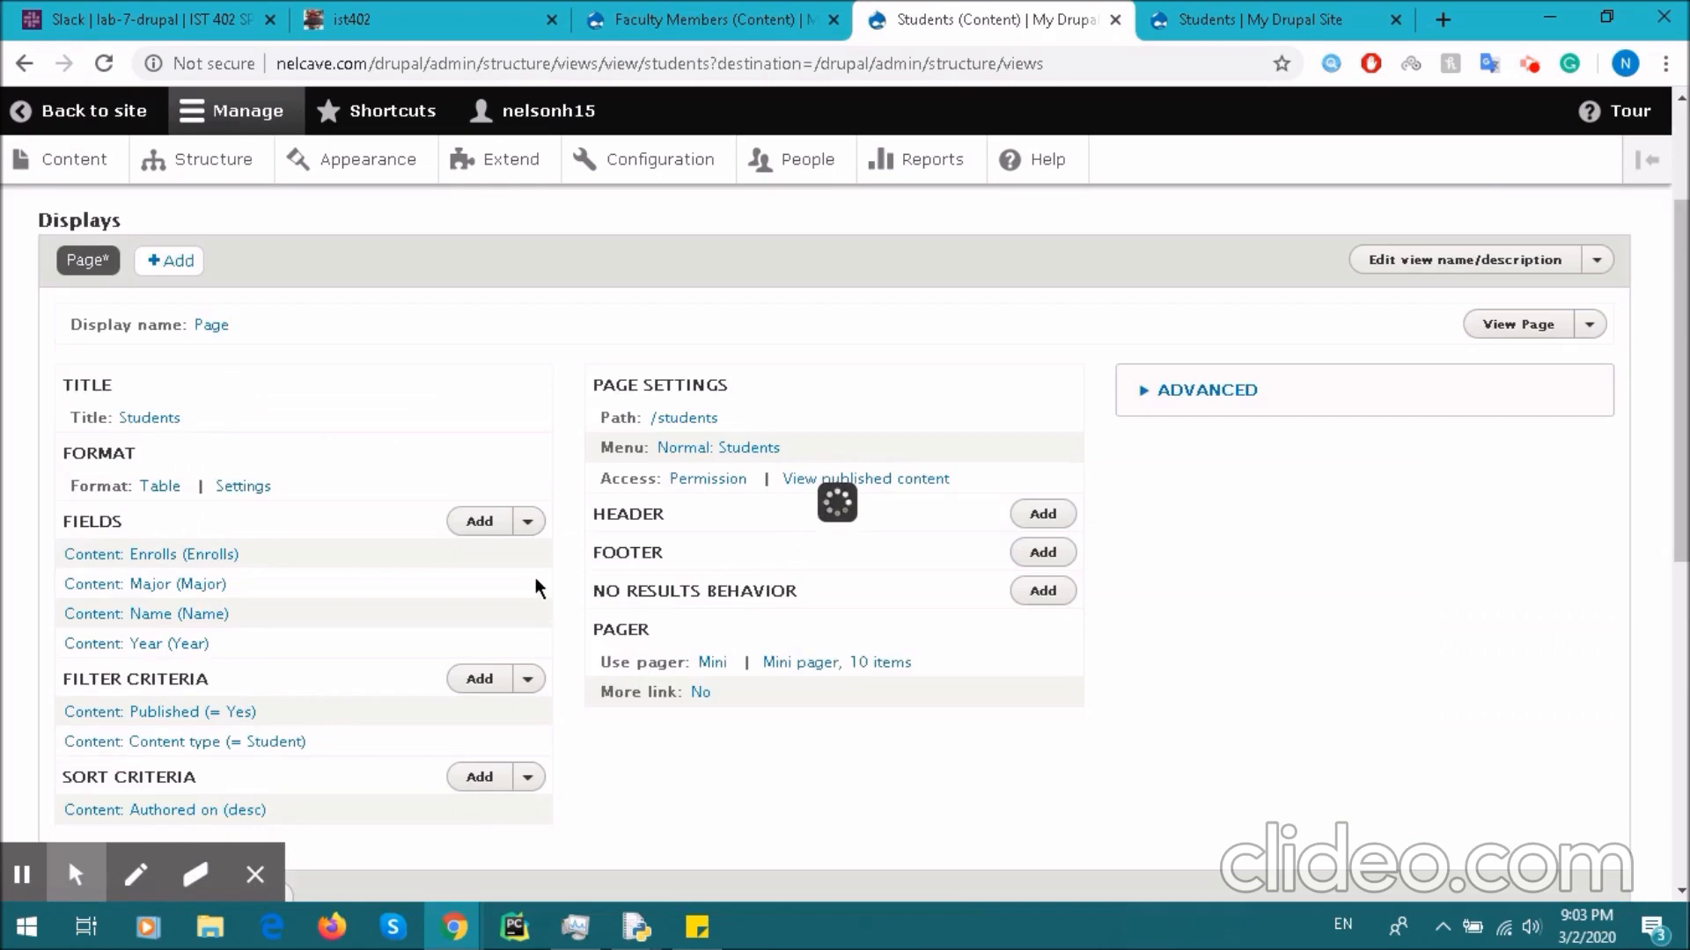
scroll(563, 528, down, 5)
click(101, 484)
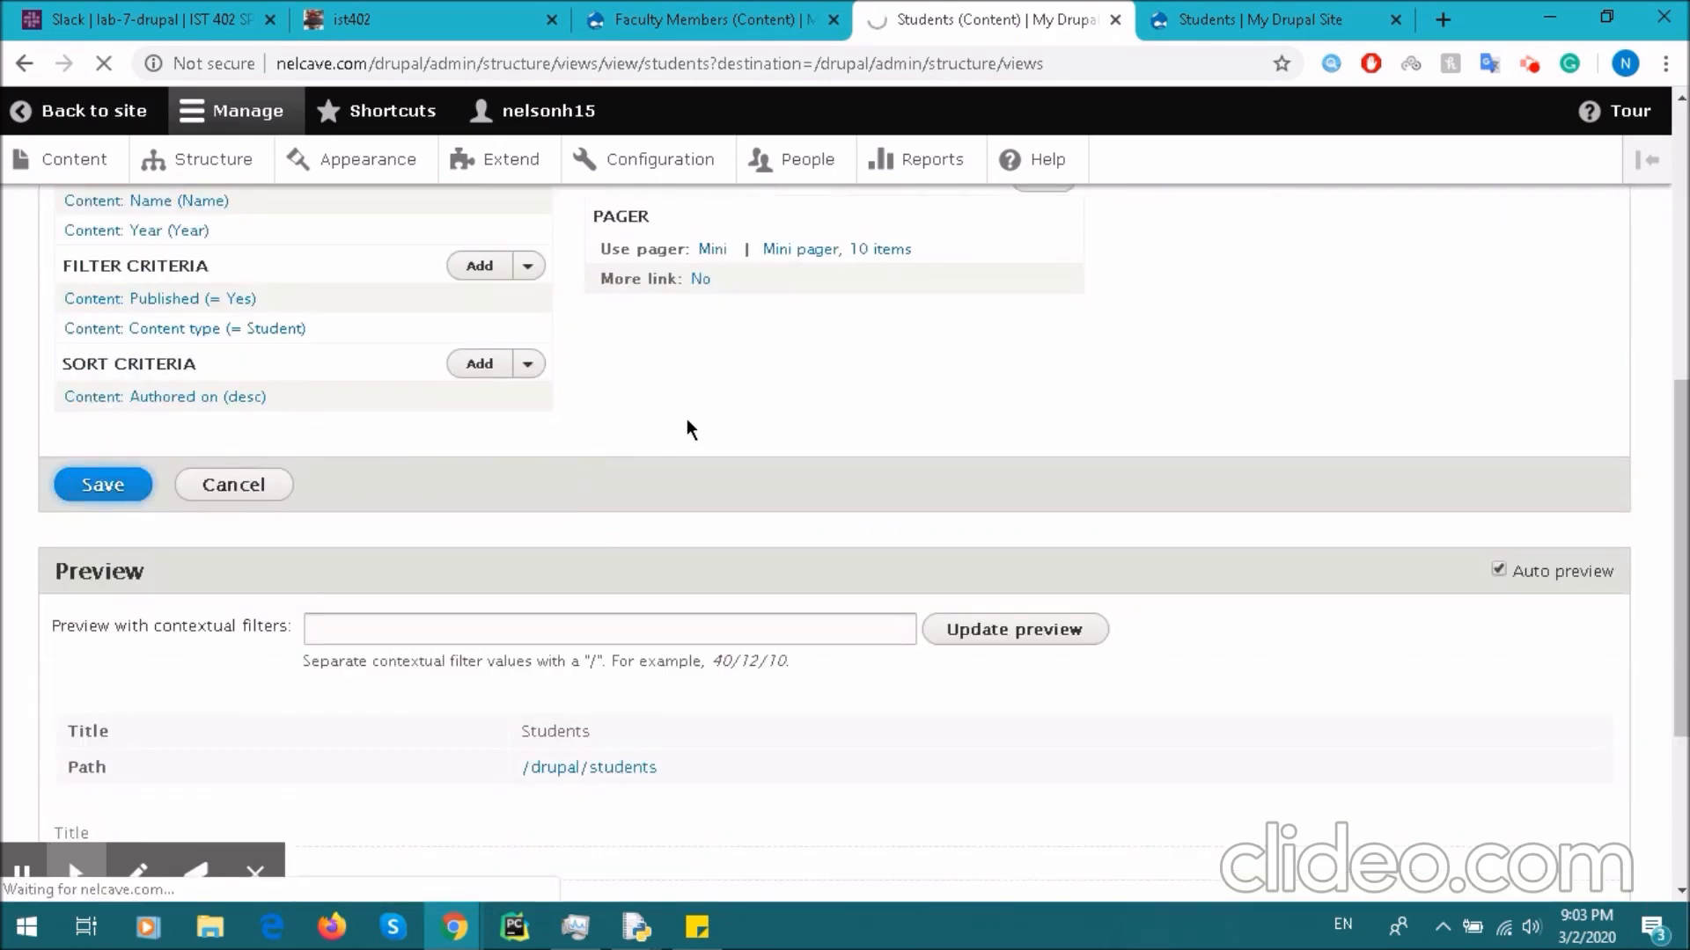
scroll(695, 413, down, 4)
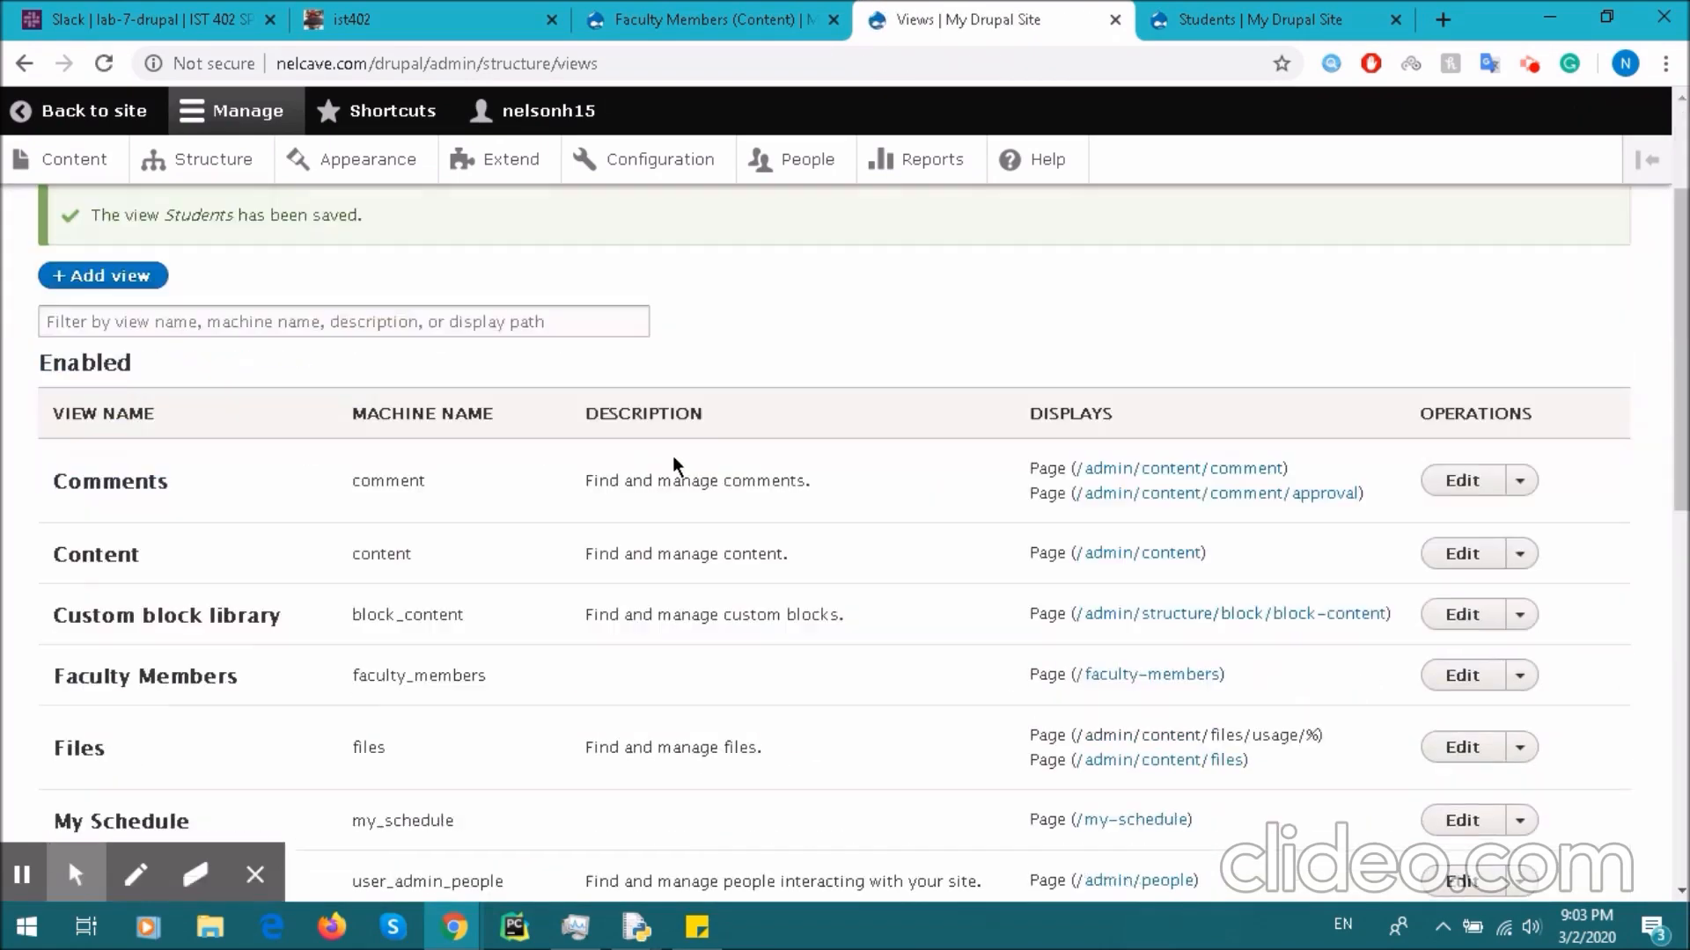
- Reload the Students page to confirm only Enrolls, Major, Name and Year columns remain
click(1248, 11)
click(465, 377)
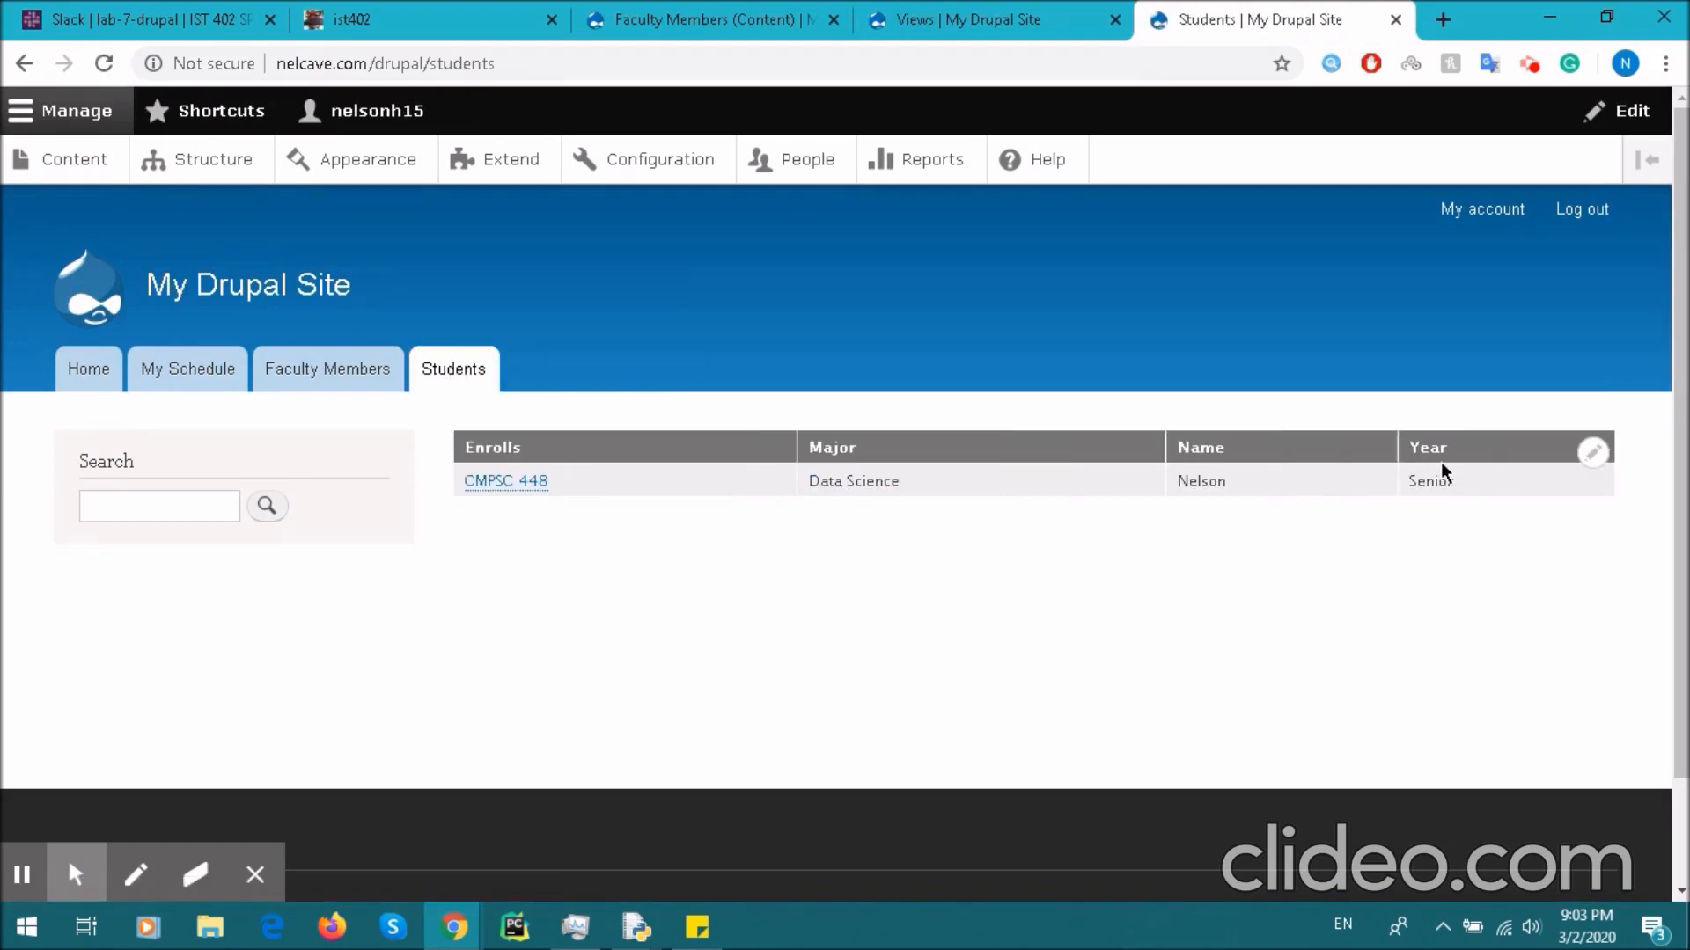
click(1021, 13)
click(1172, 36)
click(995, 16)
click(98, 162)
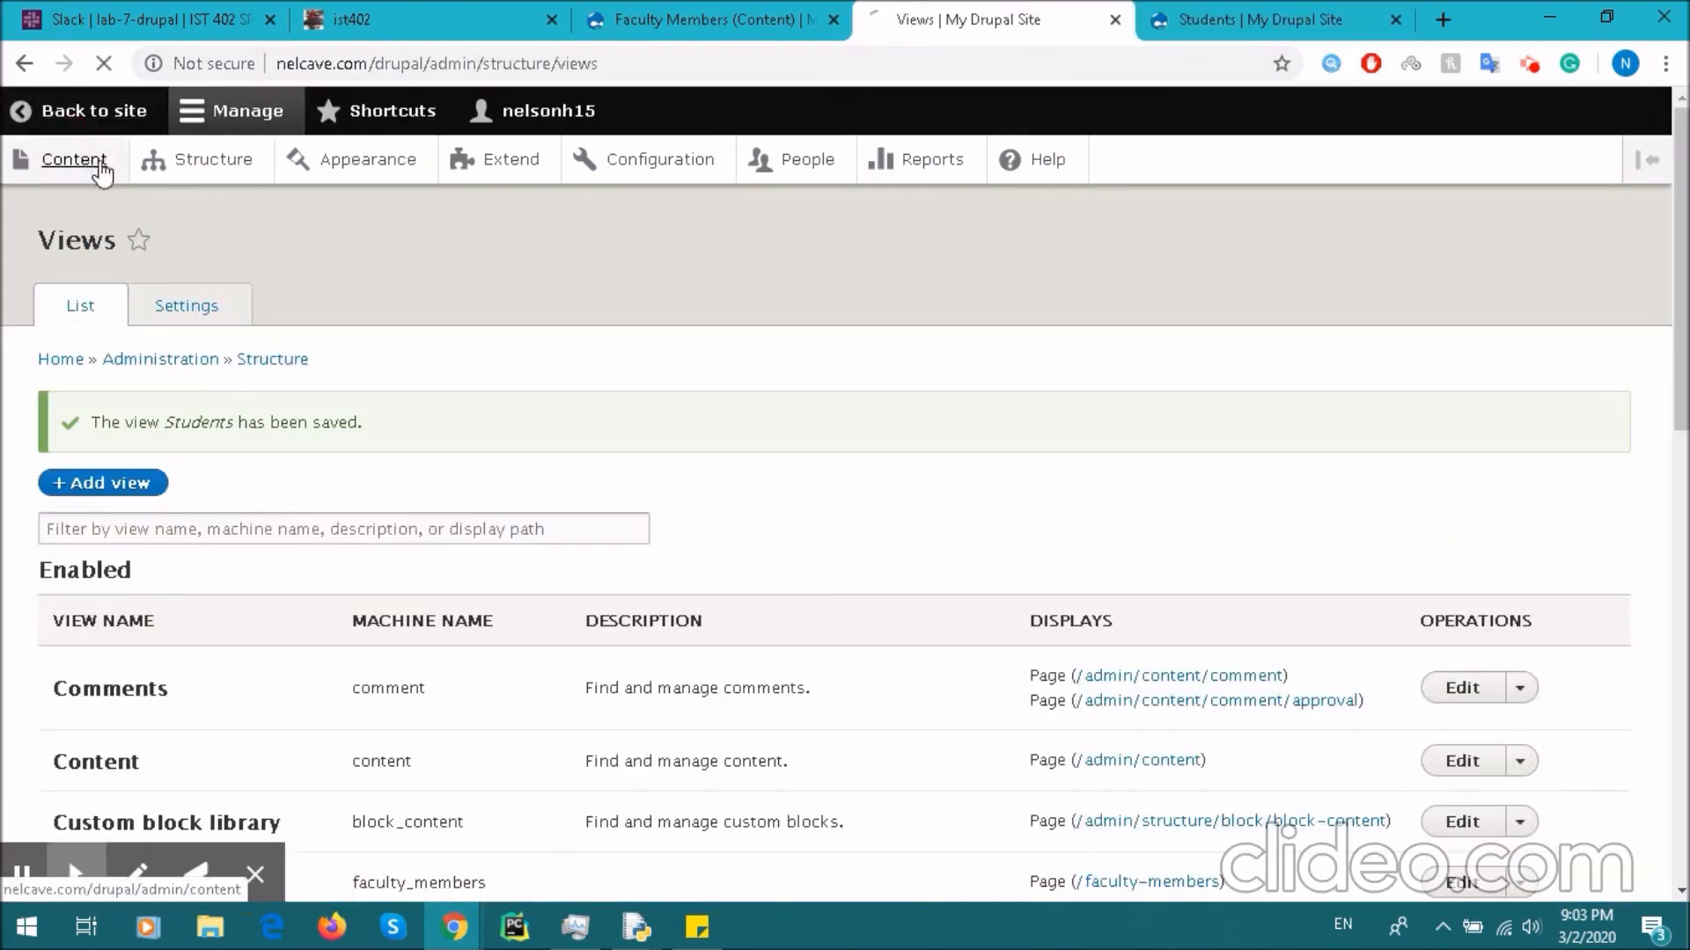
- Start a new Student entry and enter the student's title and full name
click(119, 413)
click(122, 715)
click(248, 382)
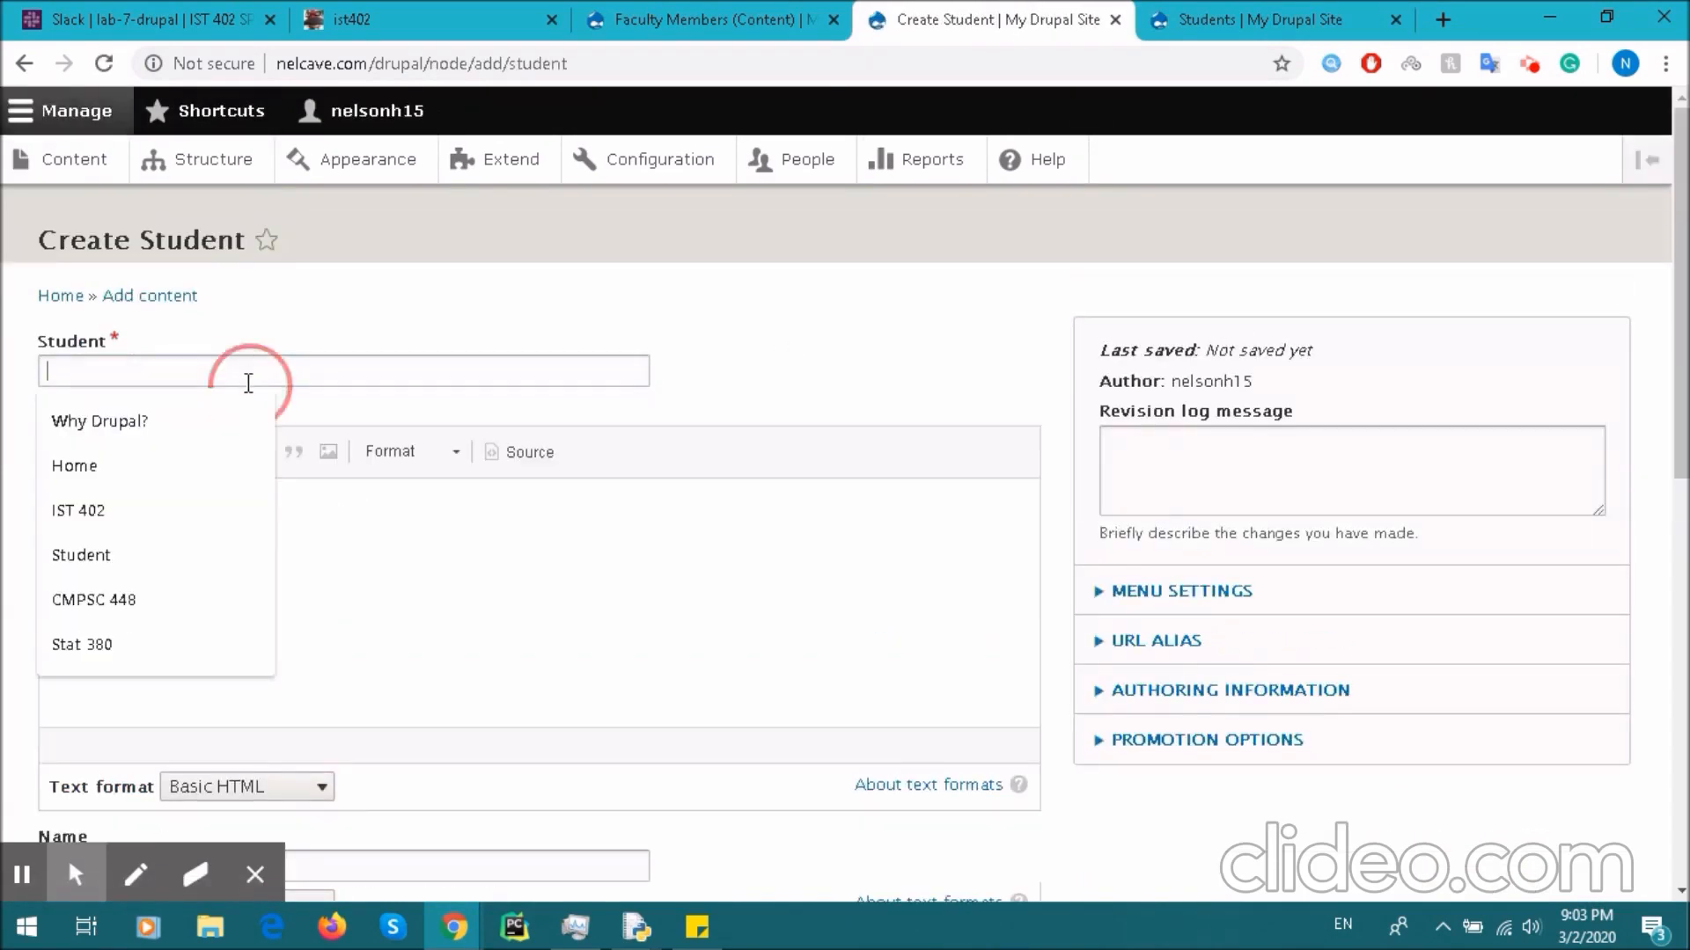
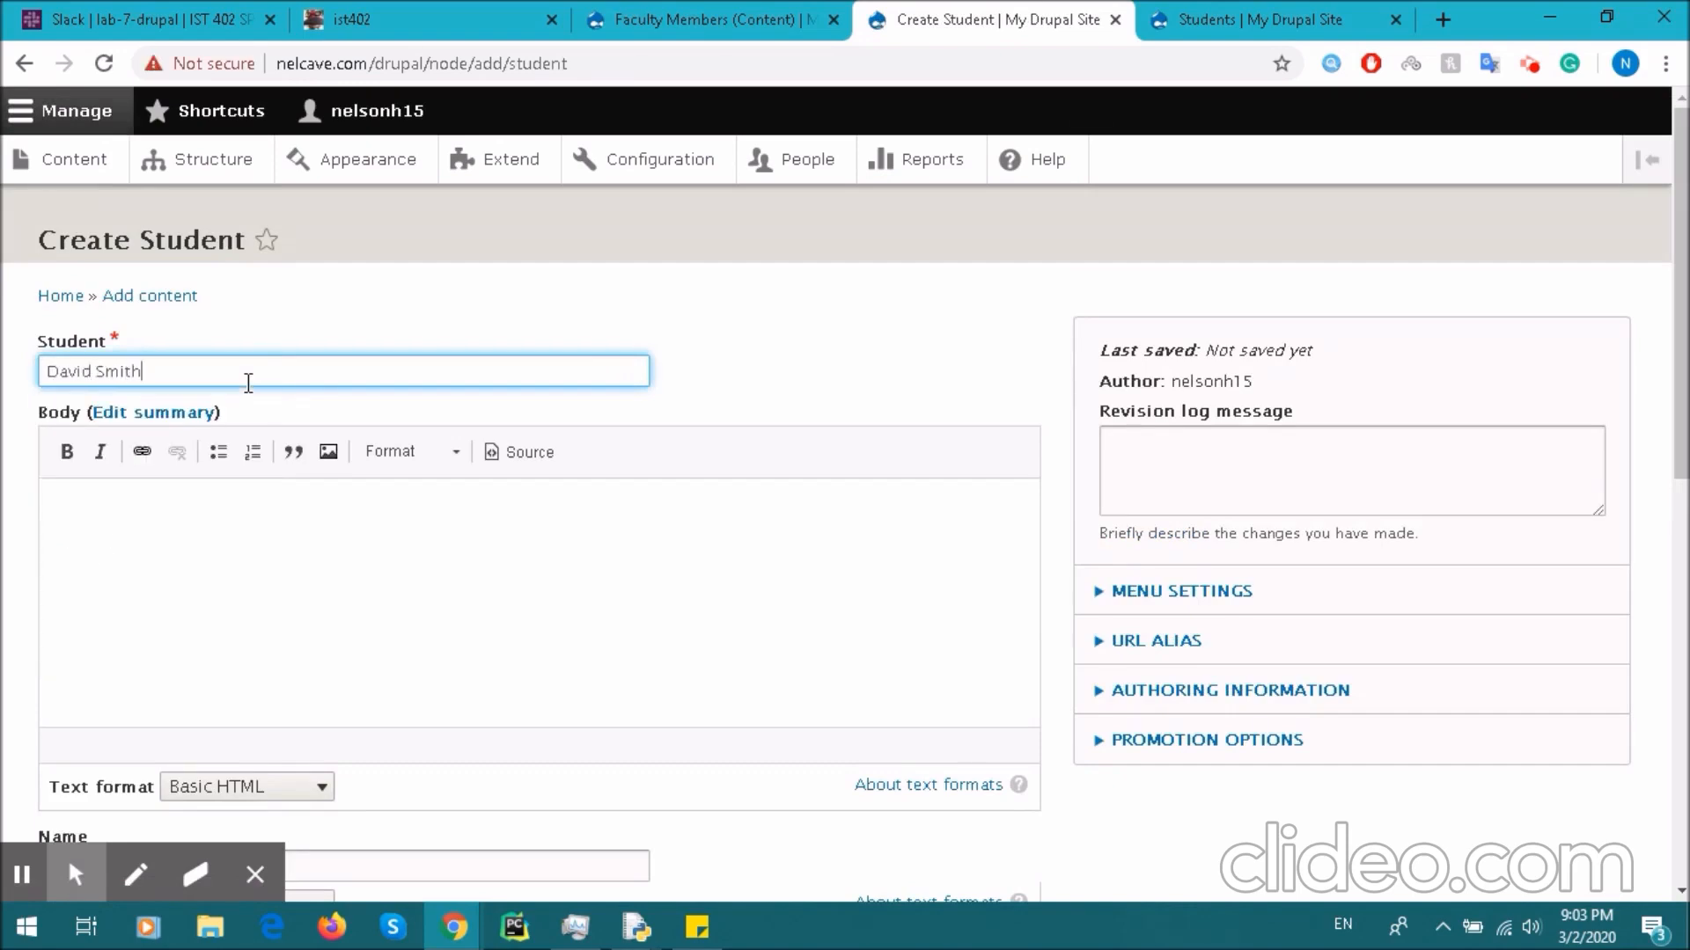
scroll(243, 389, down, 6)
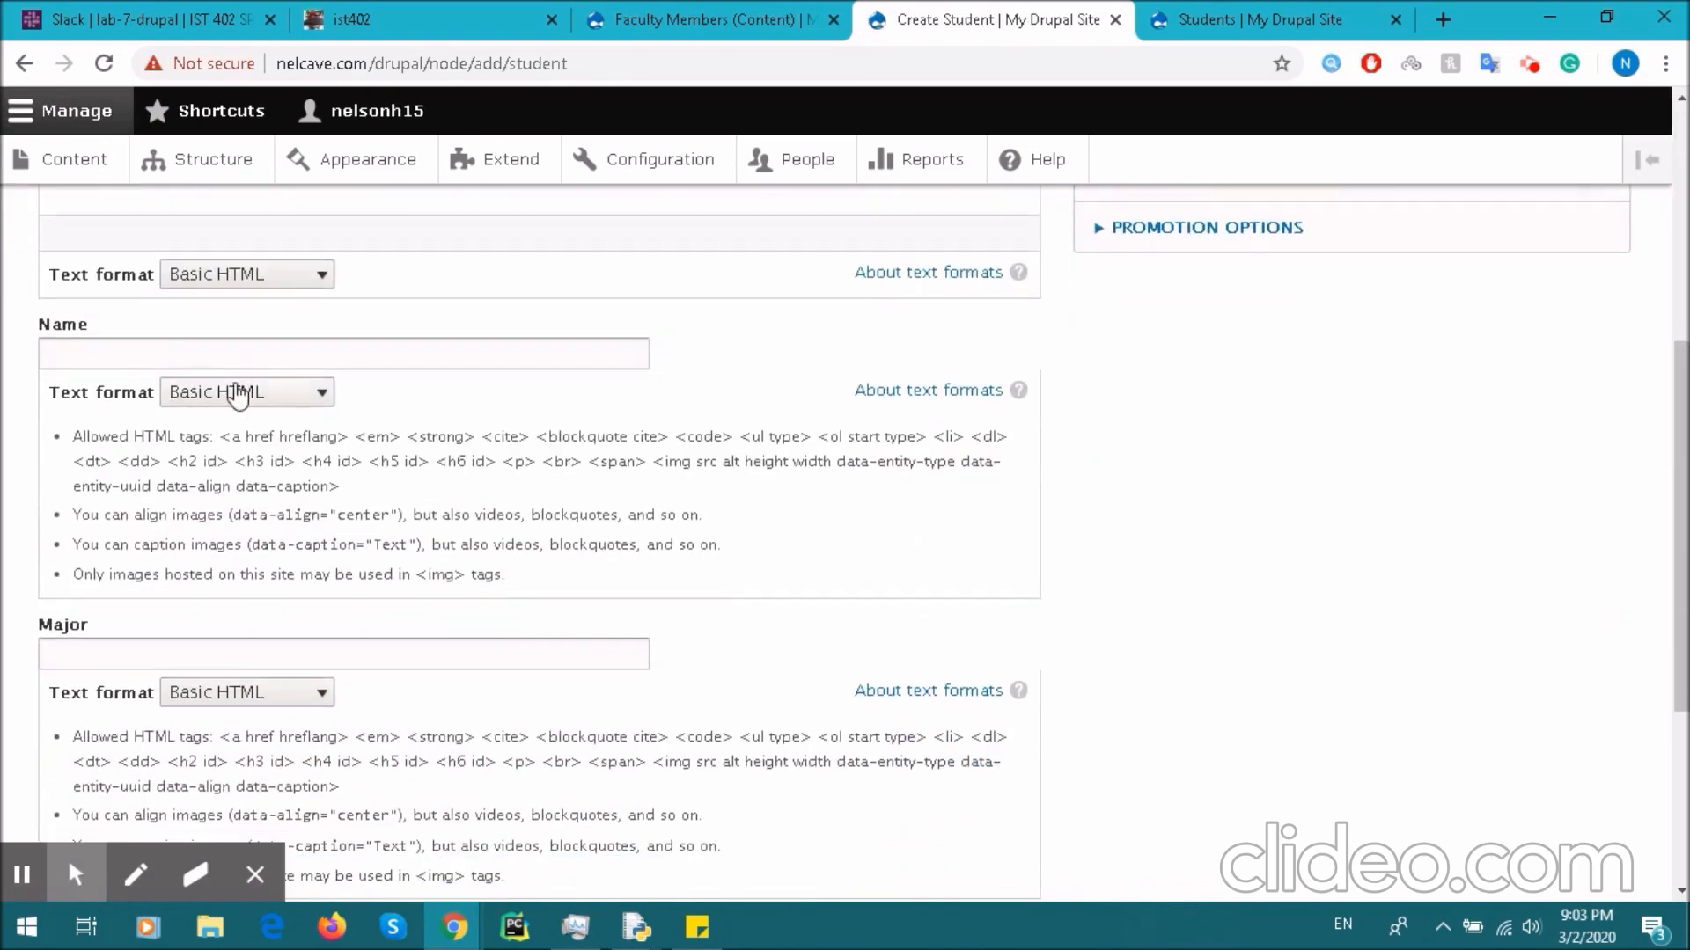
click(215, 356)
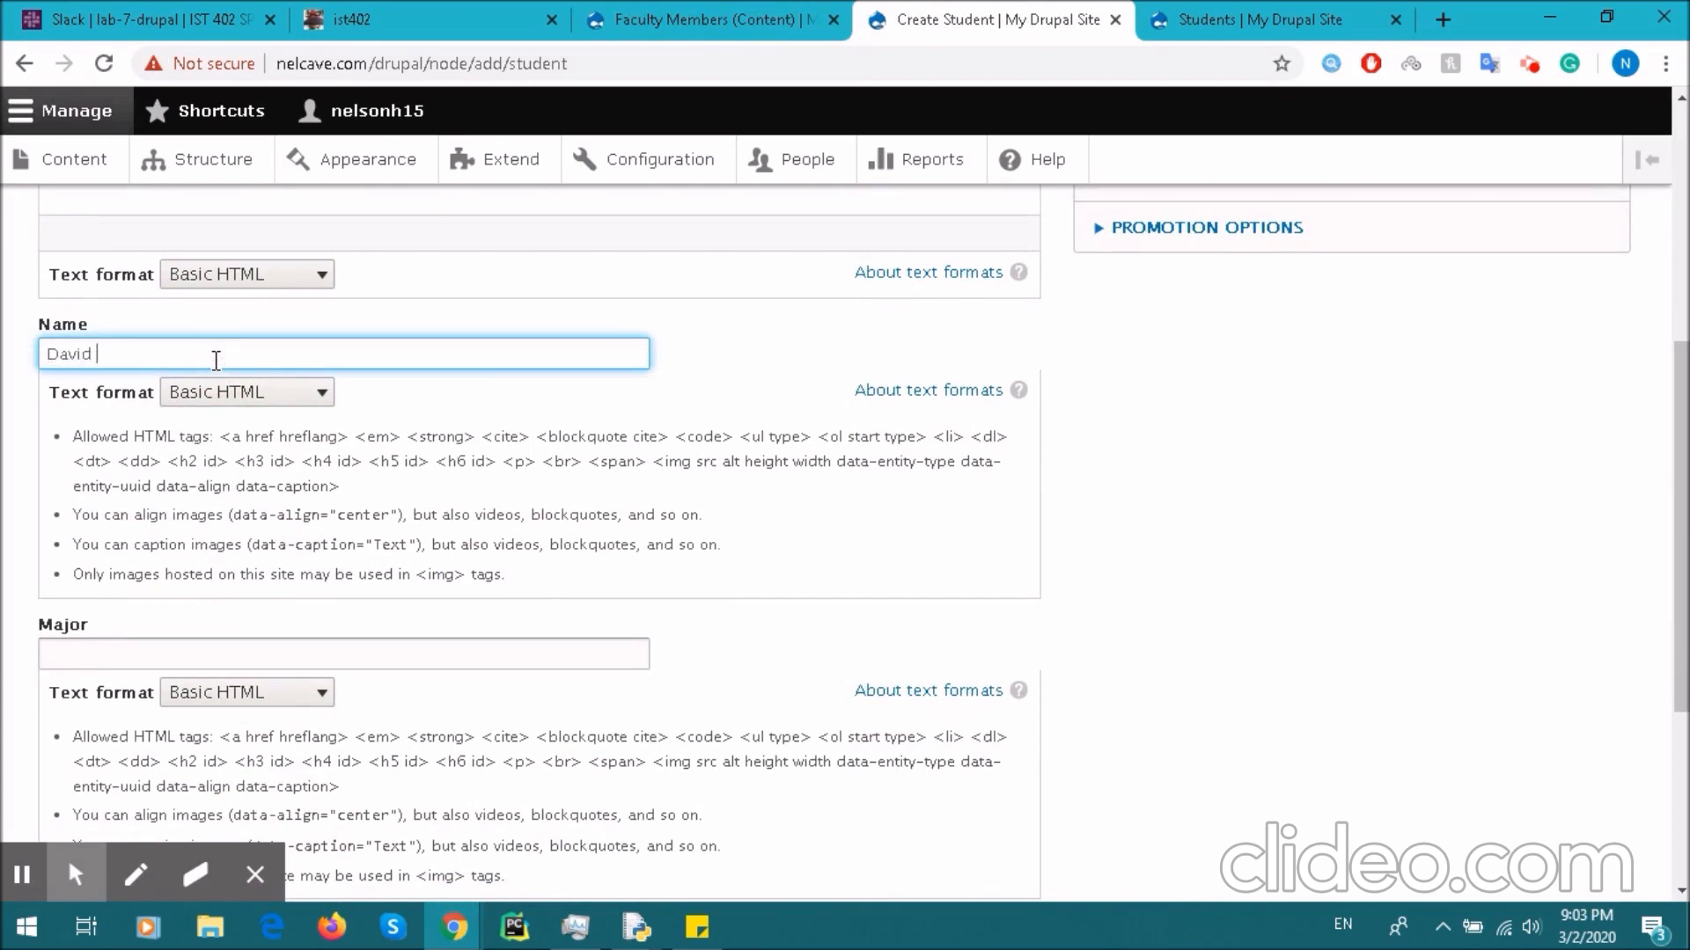
- Set Major to Computer Engineering, Year to Junior and Enrolls to IST 402, then save
scroll(215, 361, down, 2)
click(178, 464)
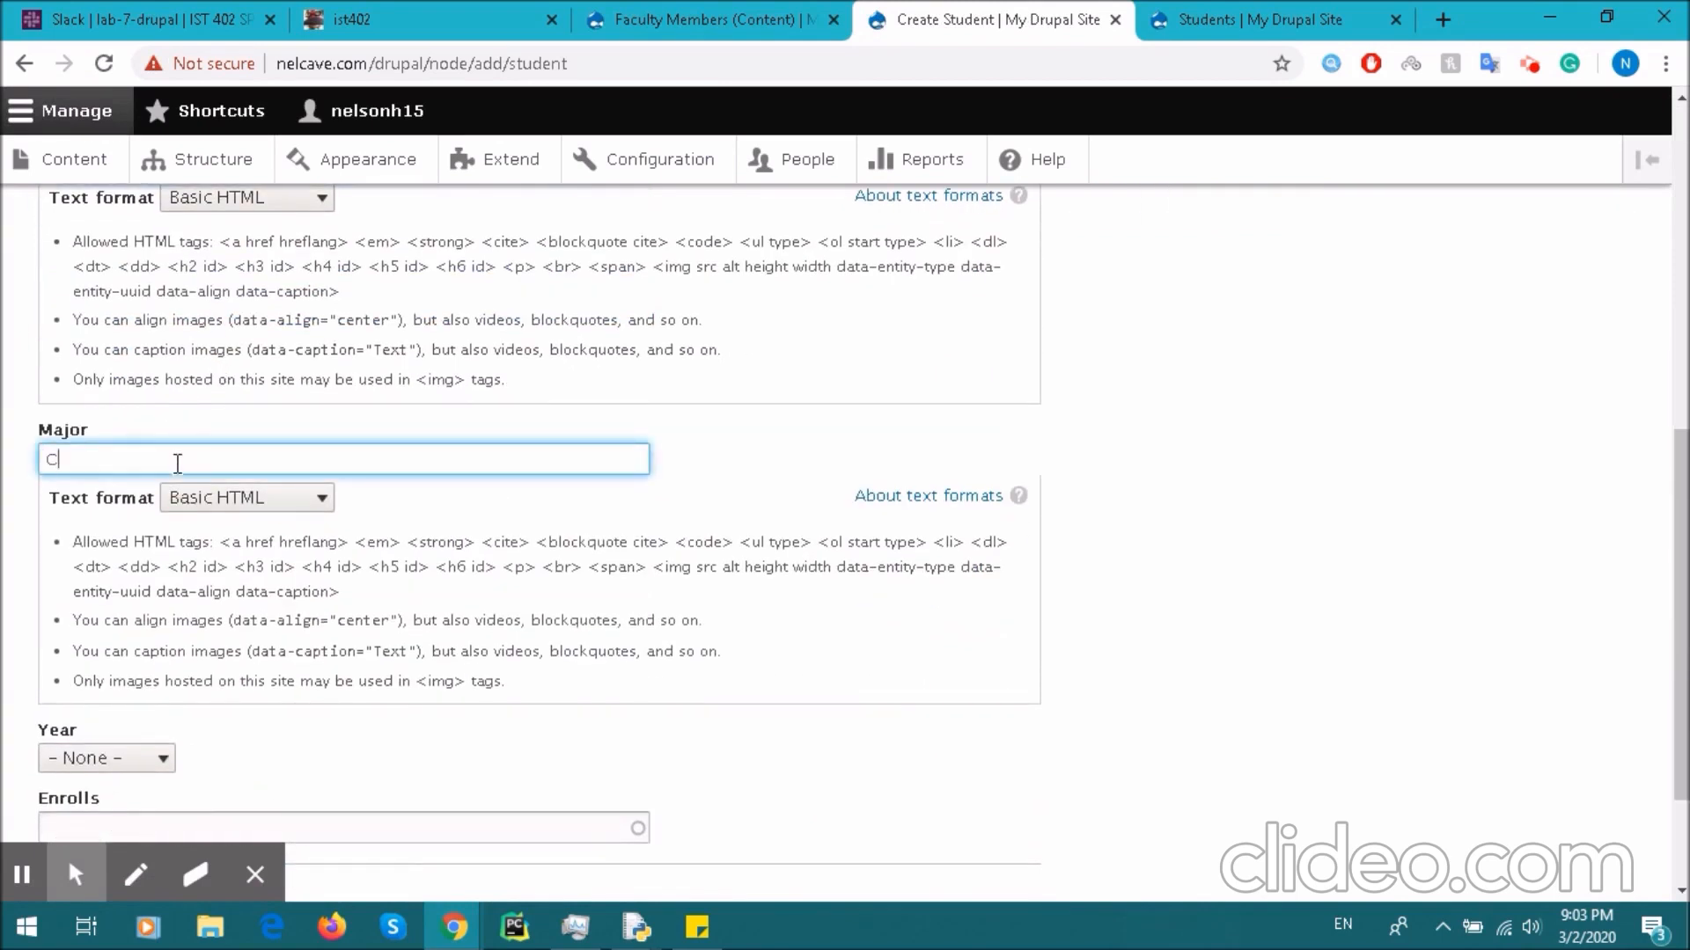
text(Computer Engineering)
scroll(178, 464, down, 2)
click(104, 584)
click(116, 672)
click(179, 650)
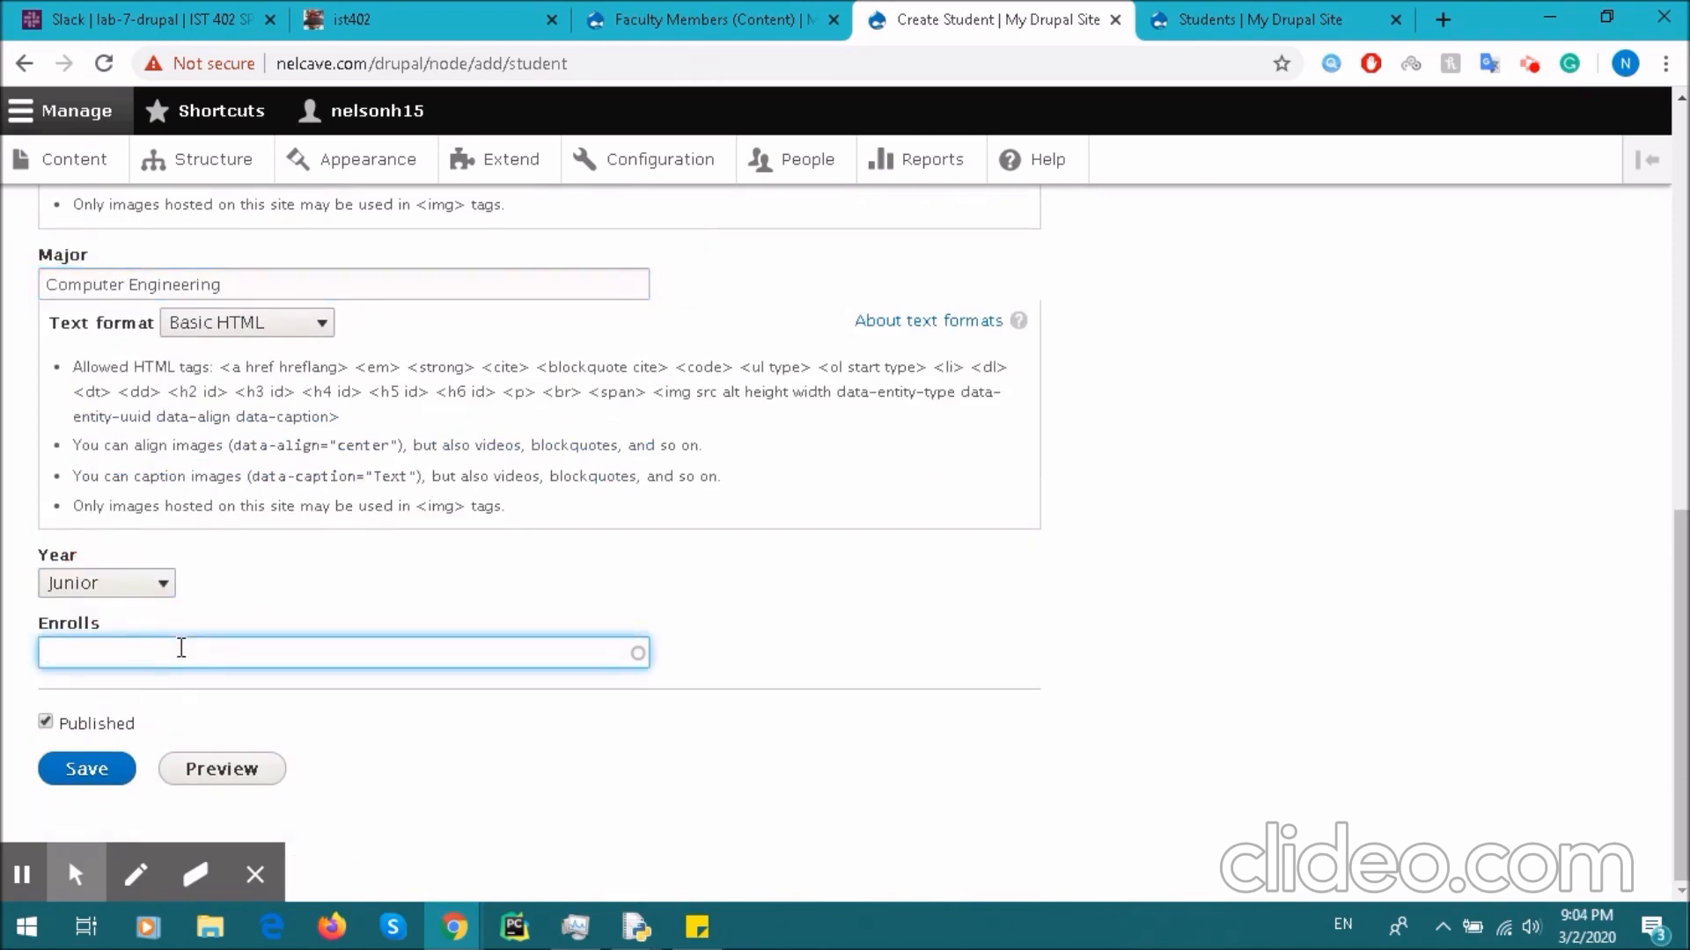
text(2)
click(88, 768)
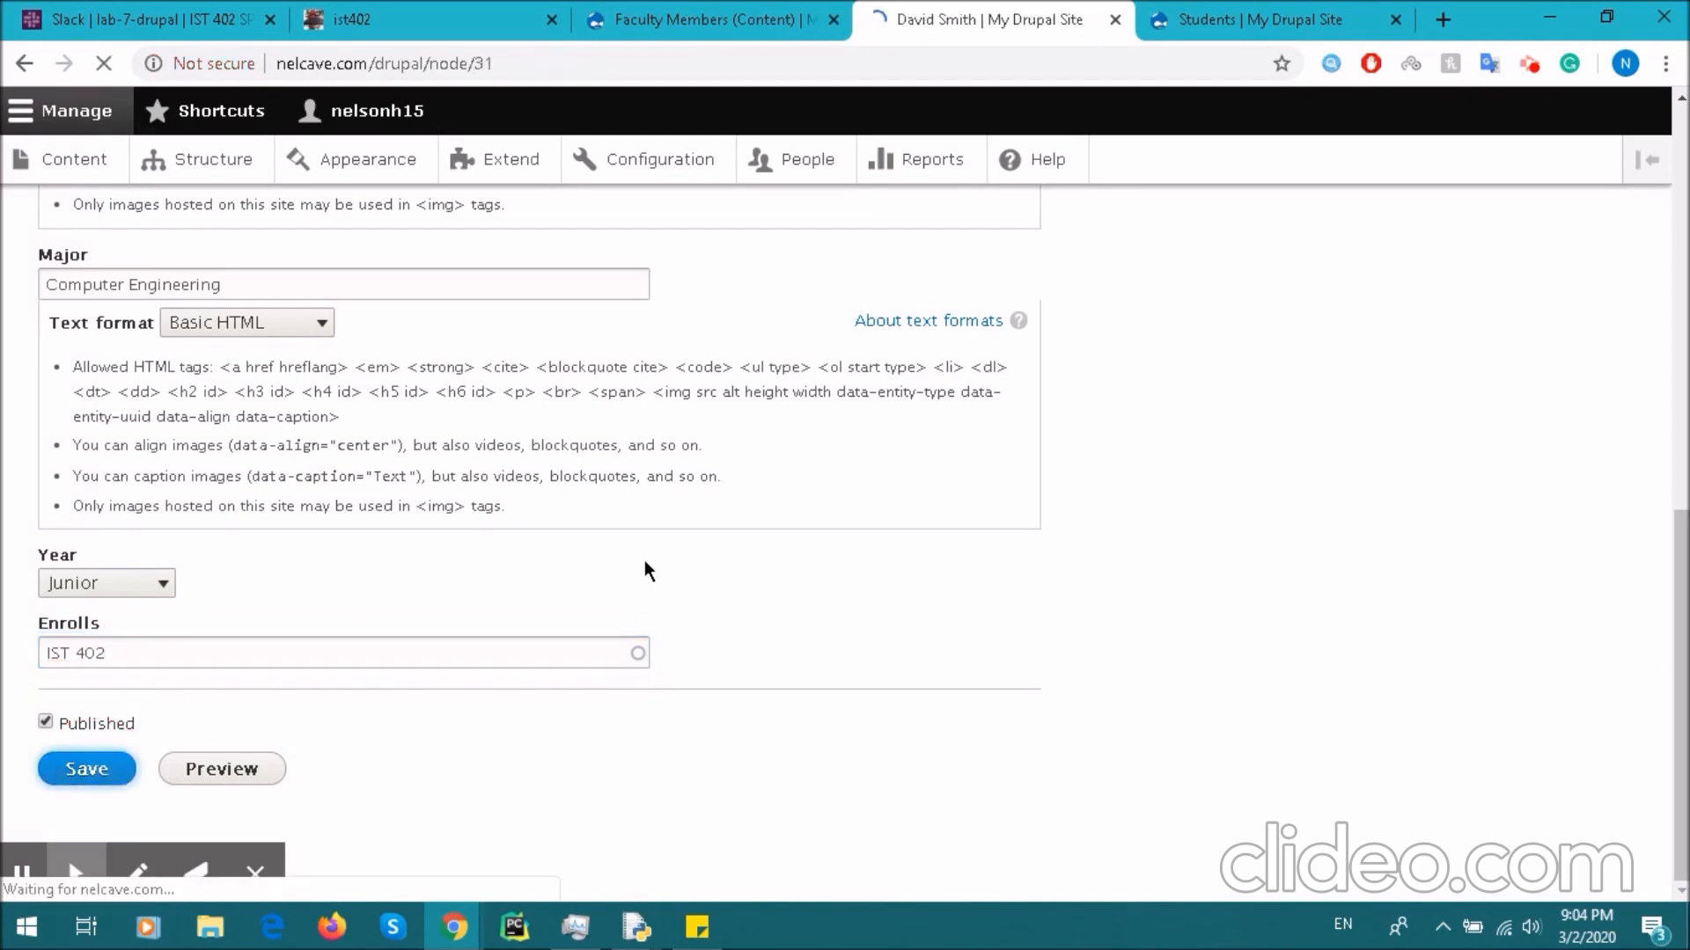
click(1254, 10)
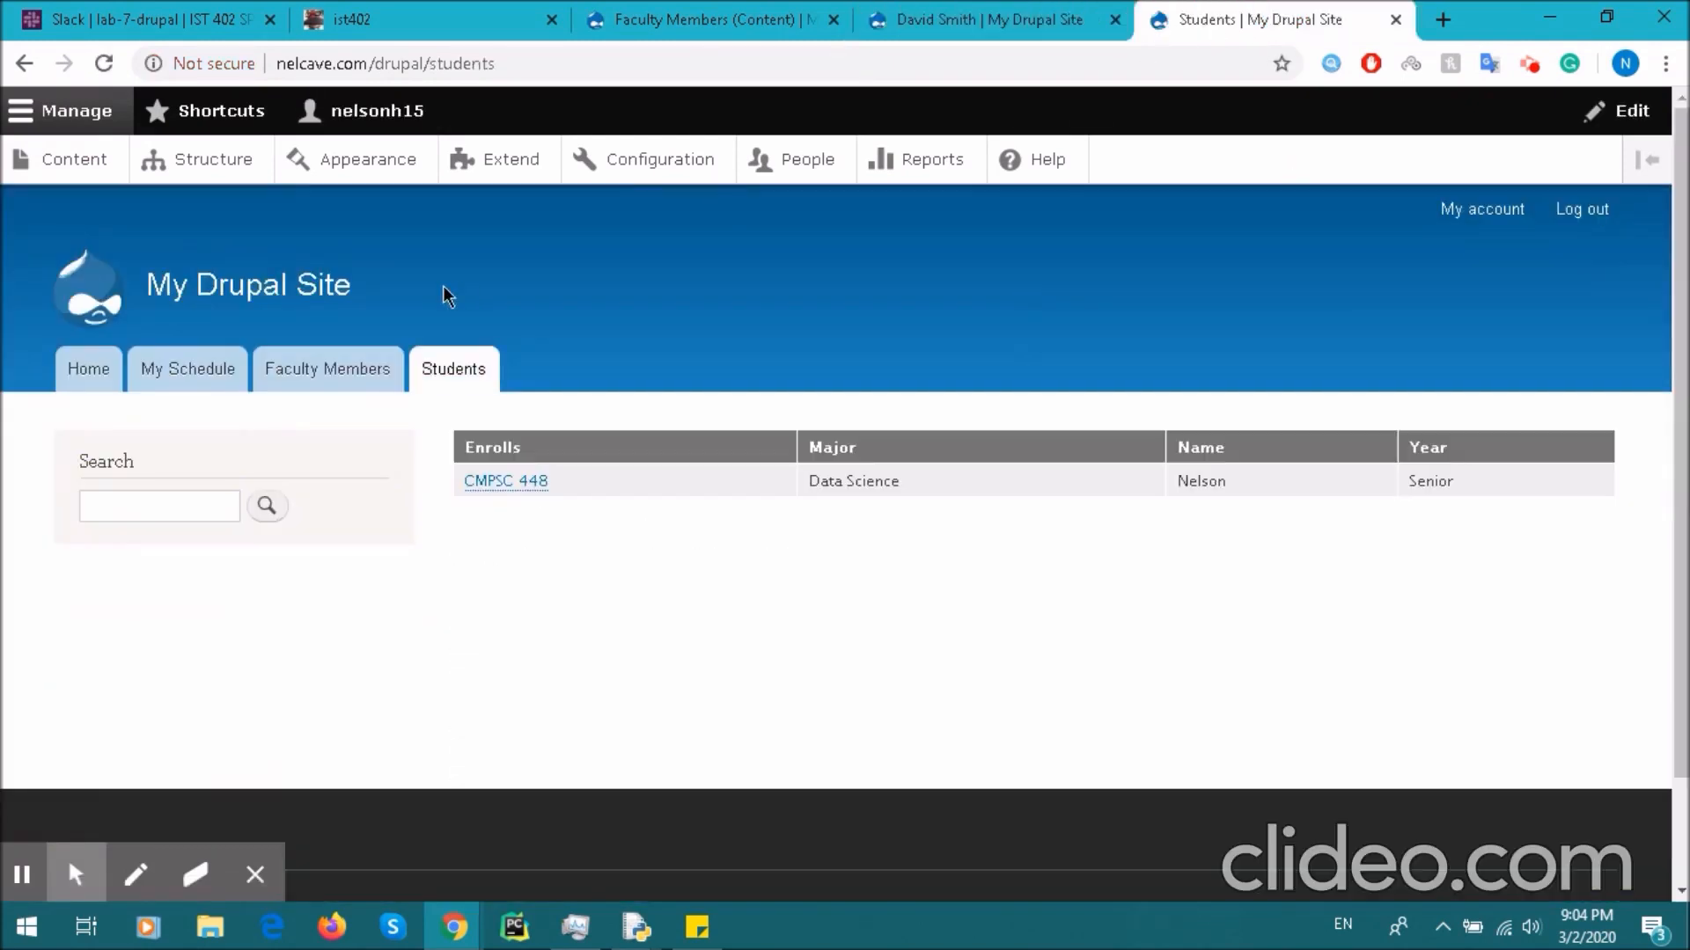
- Reload the Students page so both students appear, then go to Structure administration
click(443, 370)
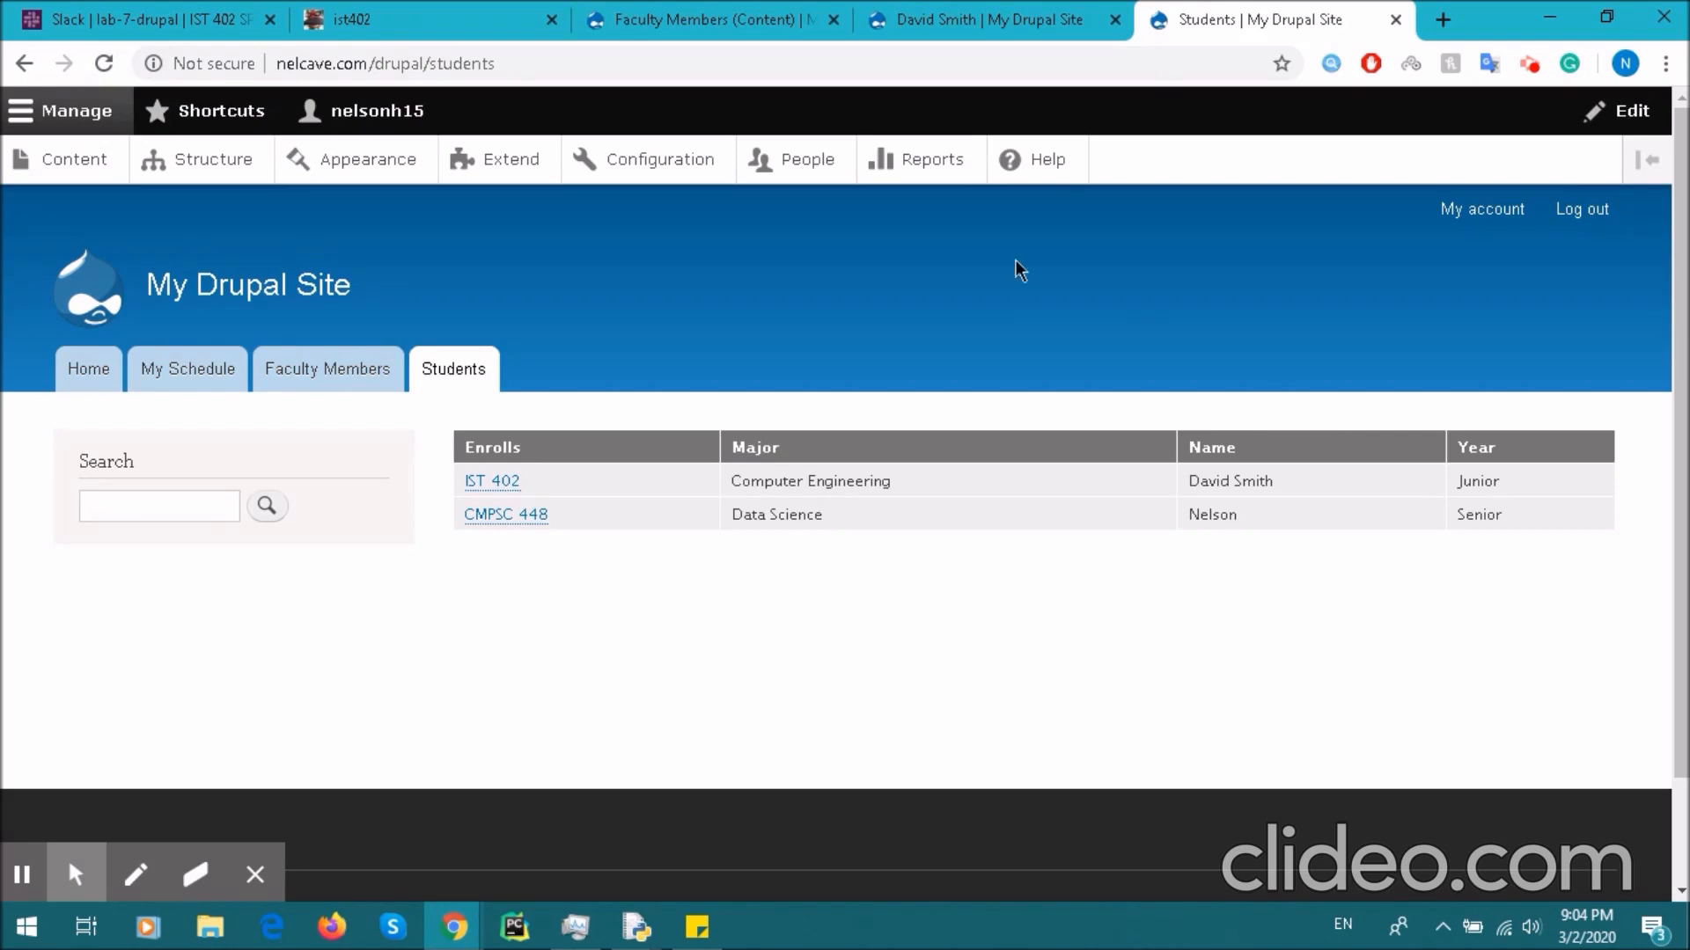
click(211, 159)
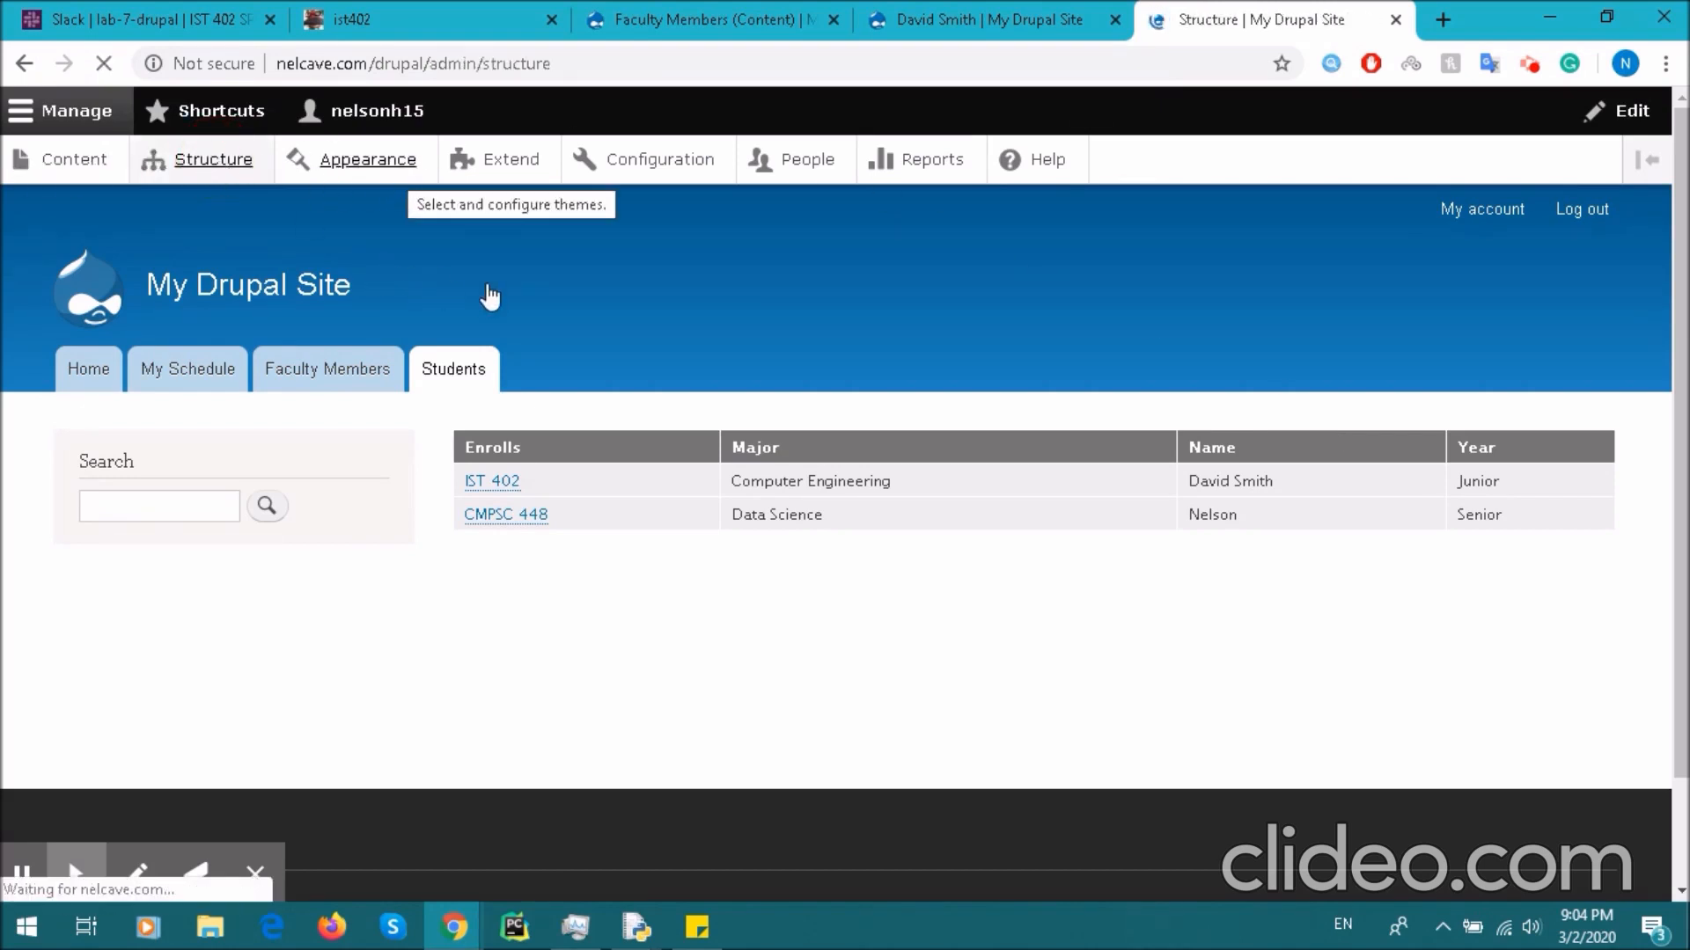
- Scroll through the Structure page's sections, from Block layout to Menus and Views
scroll(616, 475, down, 3)
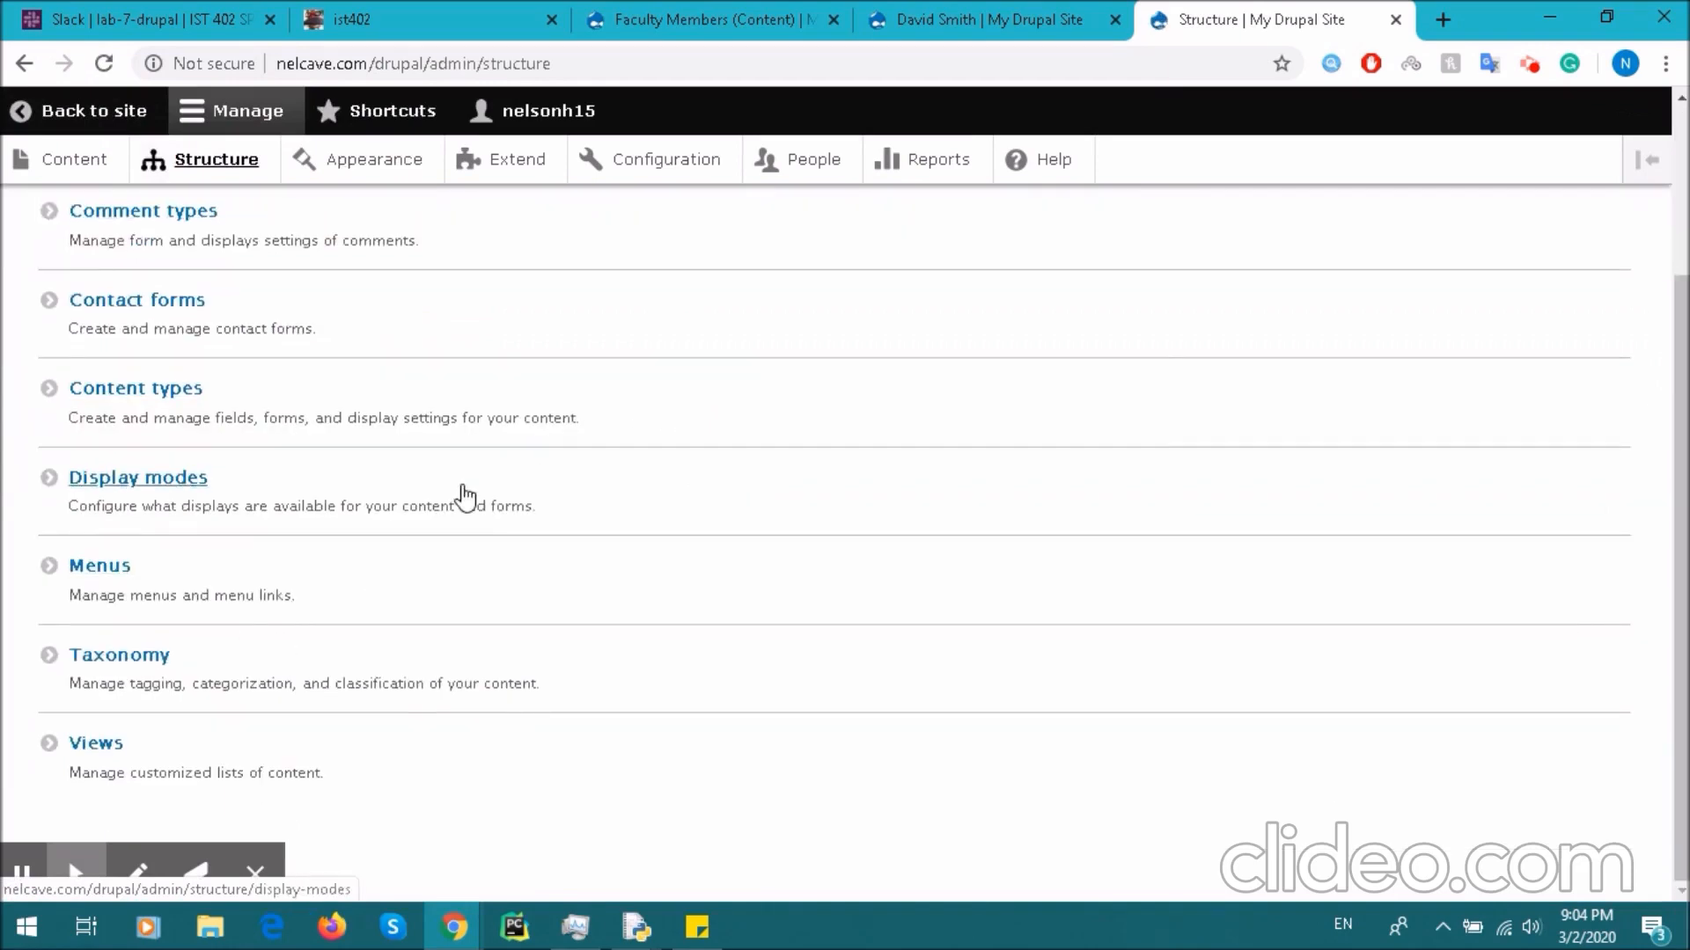
scroll(457, 528, up, 3)
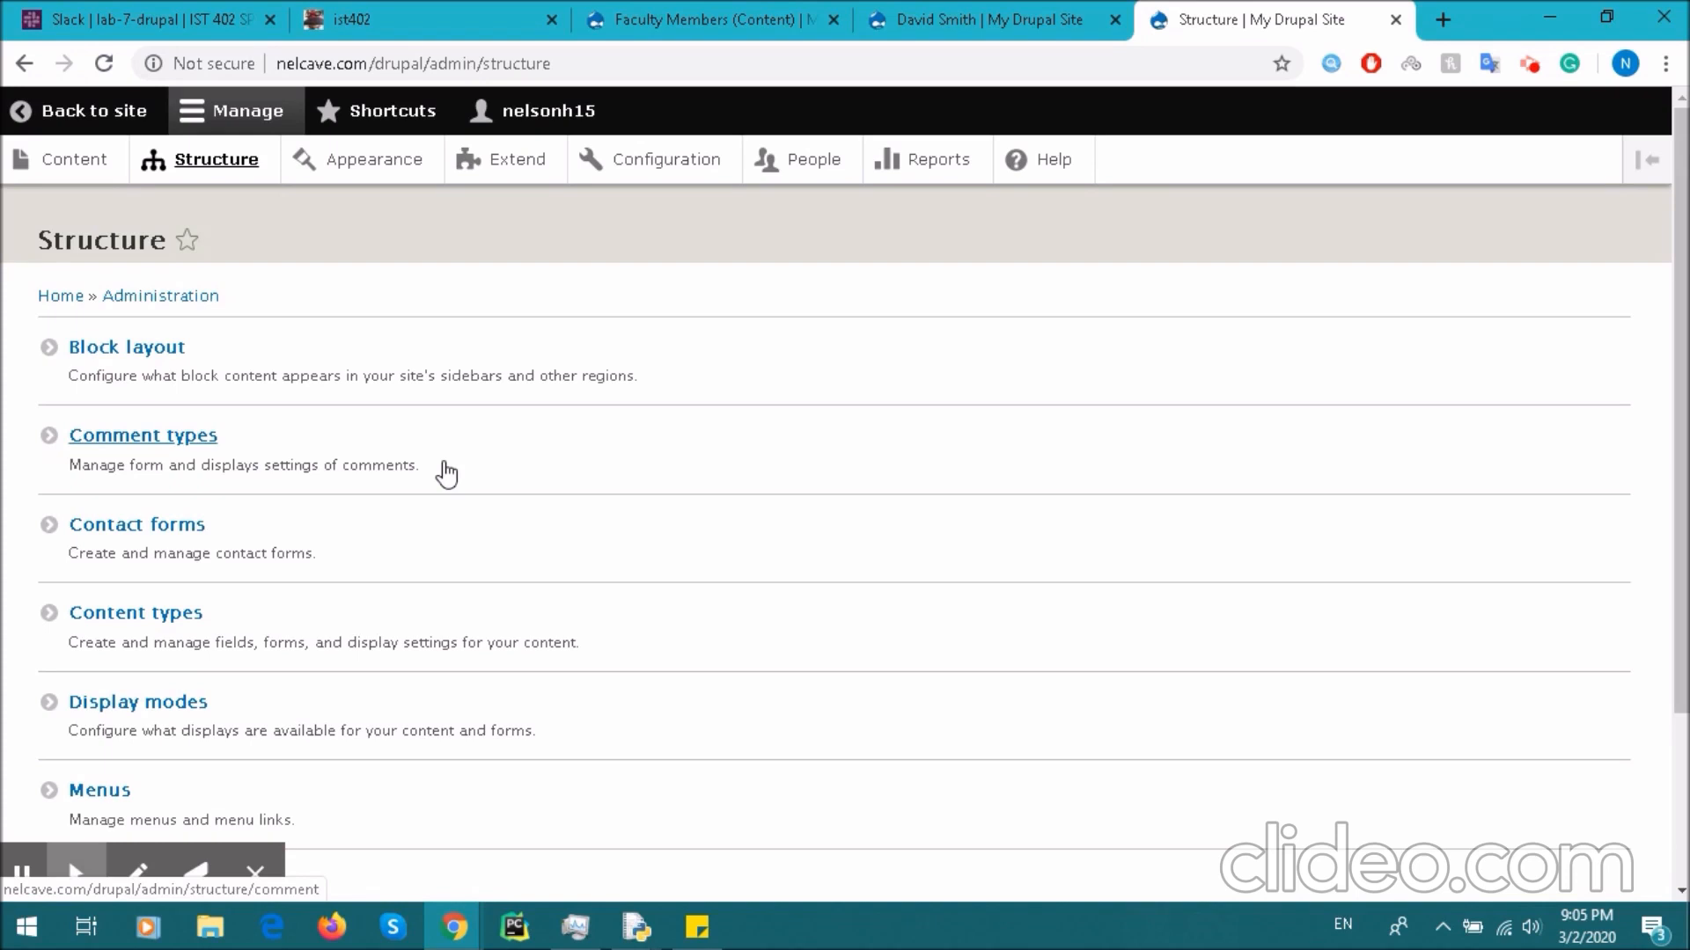
- Return to the second student's page (node 31): Computer Engineering, Junior, enrolled in IST 402
click(970, 14)
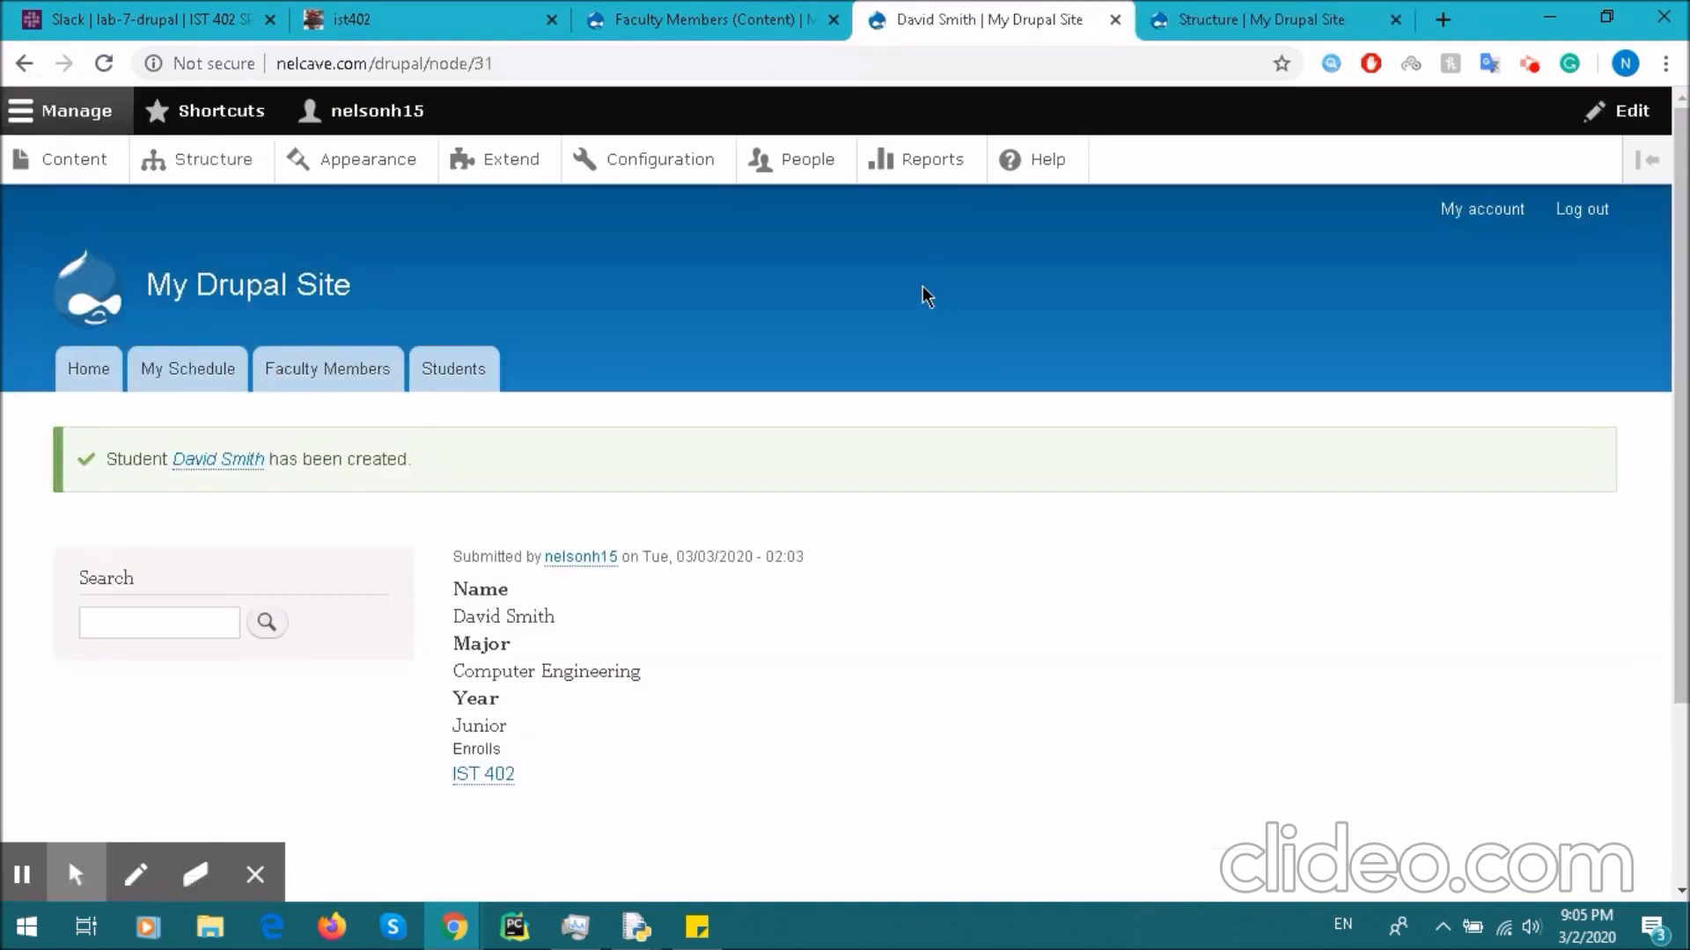